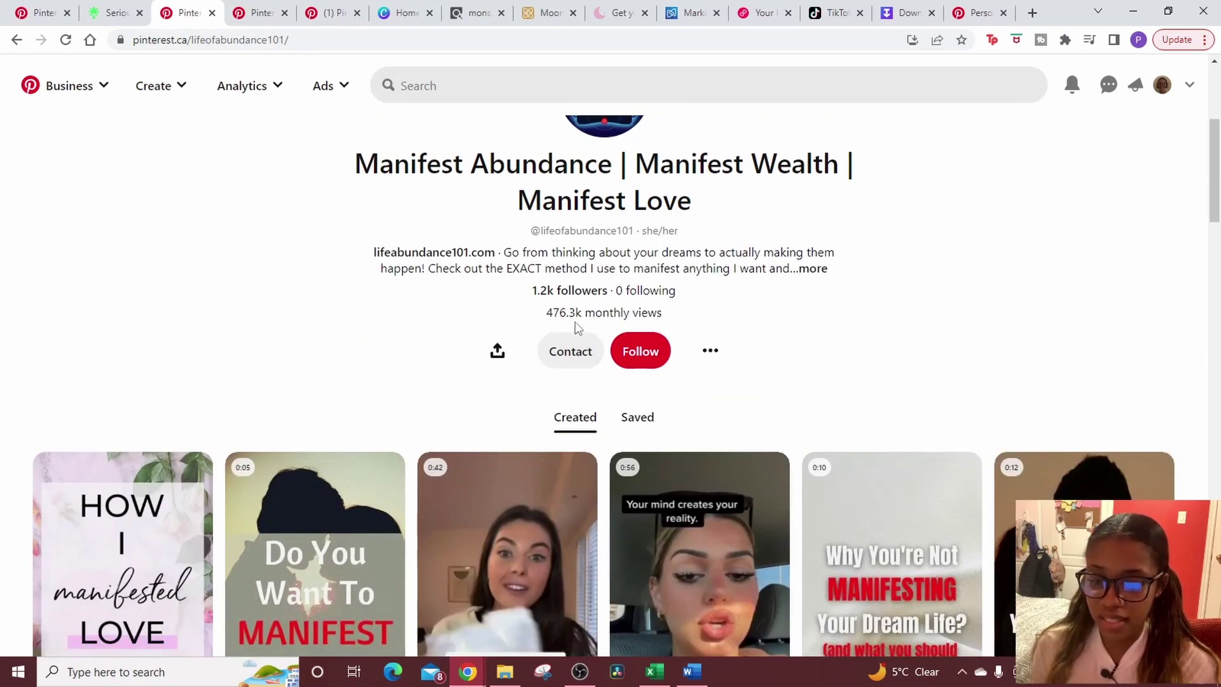
Look through the created pins and the profile details of the Manifest Abundance account.
{"action": "scroll", "coordinate": [583, 334], "scroll_direction": "down", "scroll_amount": 1}
{"action": "scroll", "coordinate": [585, 336], "scroll_direction": "down", "scroll_amount": 10}
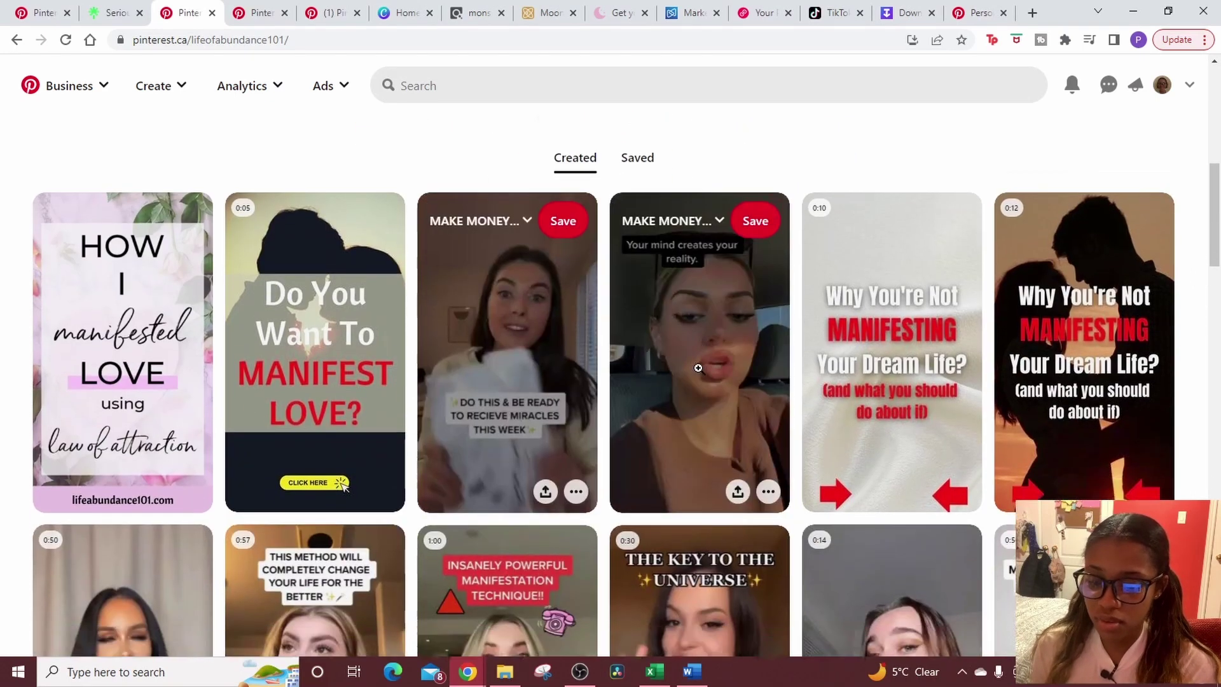
{"action": "scroll", "coordinate": [566, 504], "scroll_direction": "down", "scroll_amount": 1}
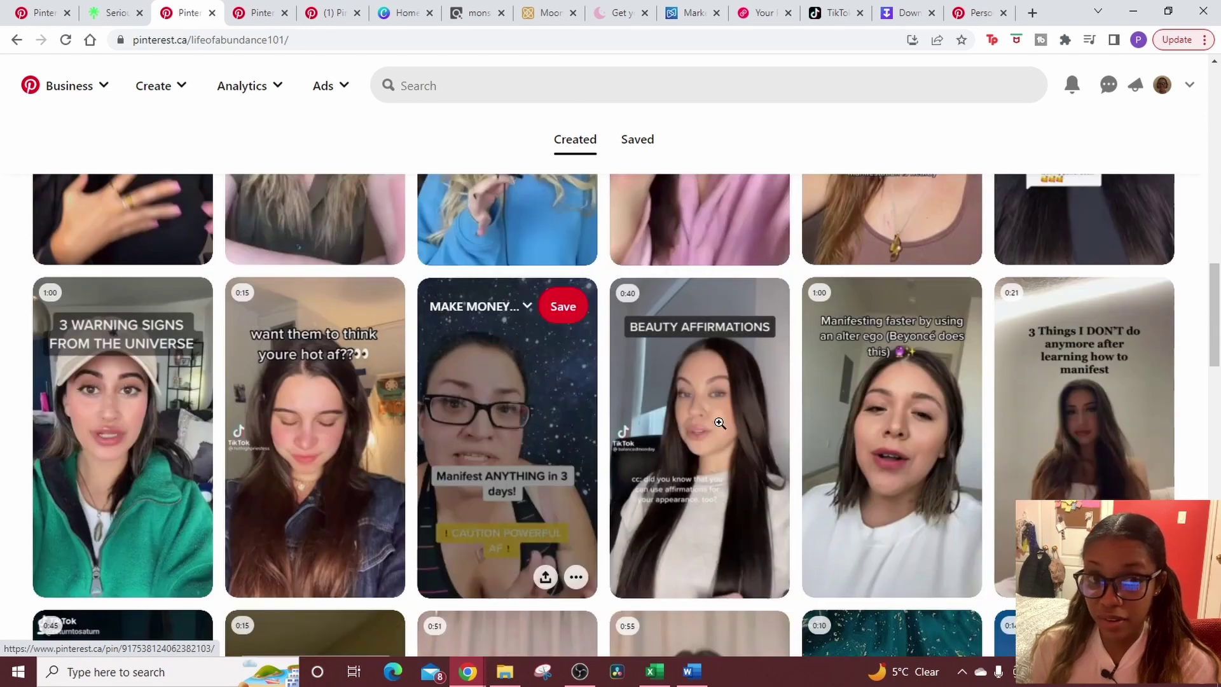
{"action": "scroll", "coordinate": [721, 428], "scroll_direction": "up", "scroll_amount": 10}
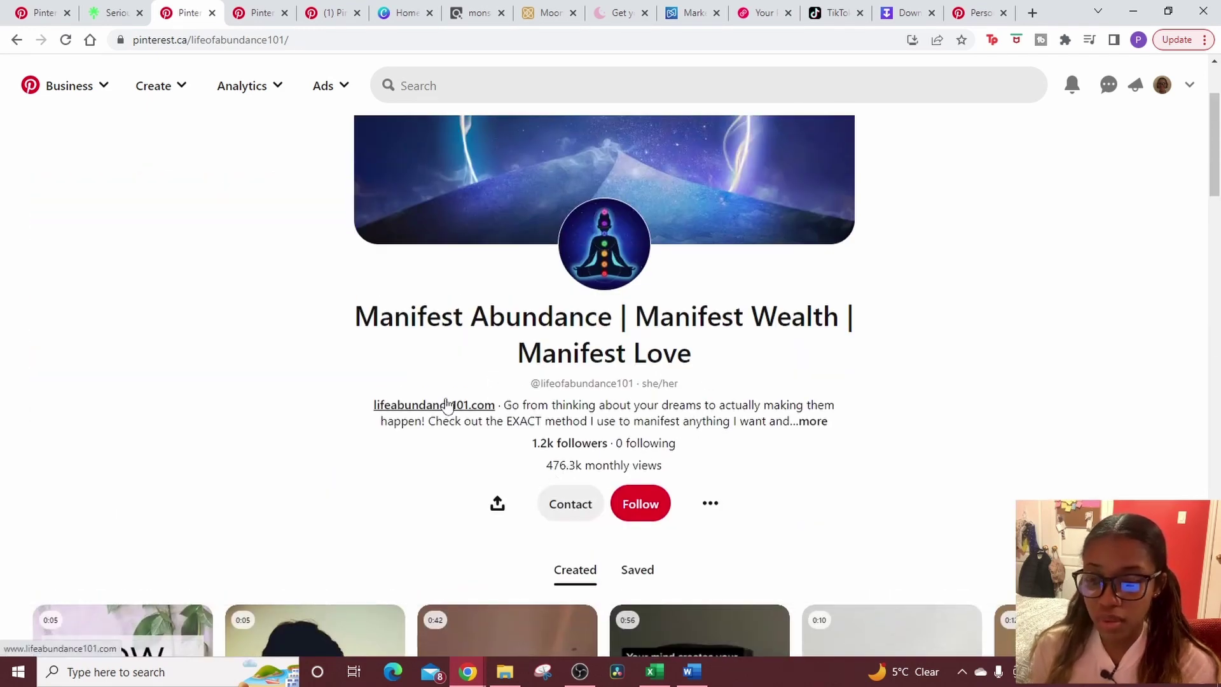
{"action": "left_click", "coordinate": [119, 12]}
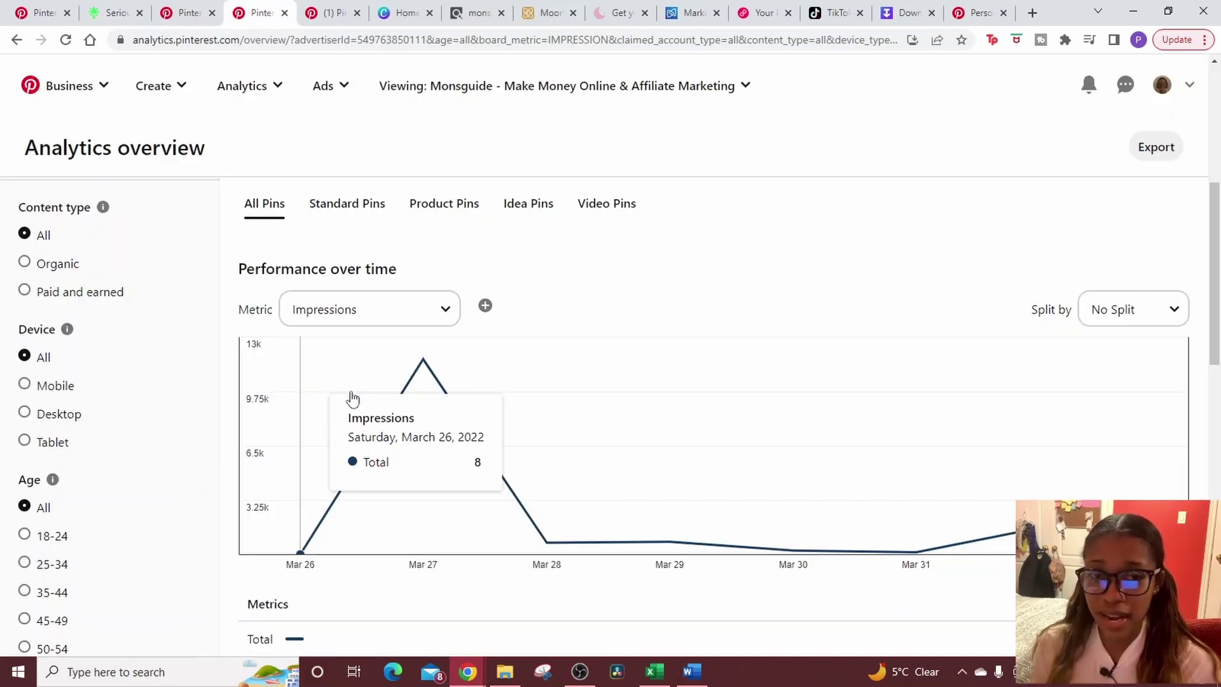
Review the Pinterest activity figures and the impressions chart in the analytics overview for 03/26/2022 to 04/02/2022.
{"action": "scroll", "coordinate": [387, 425], "scroll_direction": "up", "scroll_amount": 2}
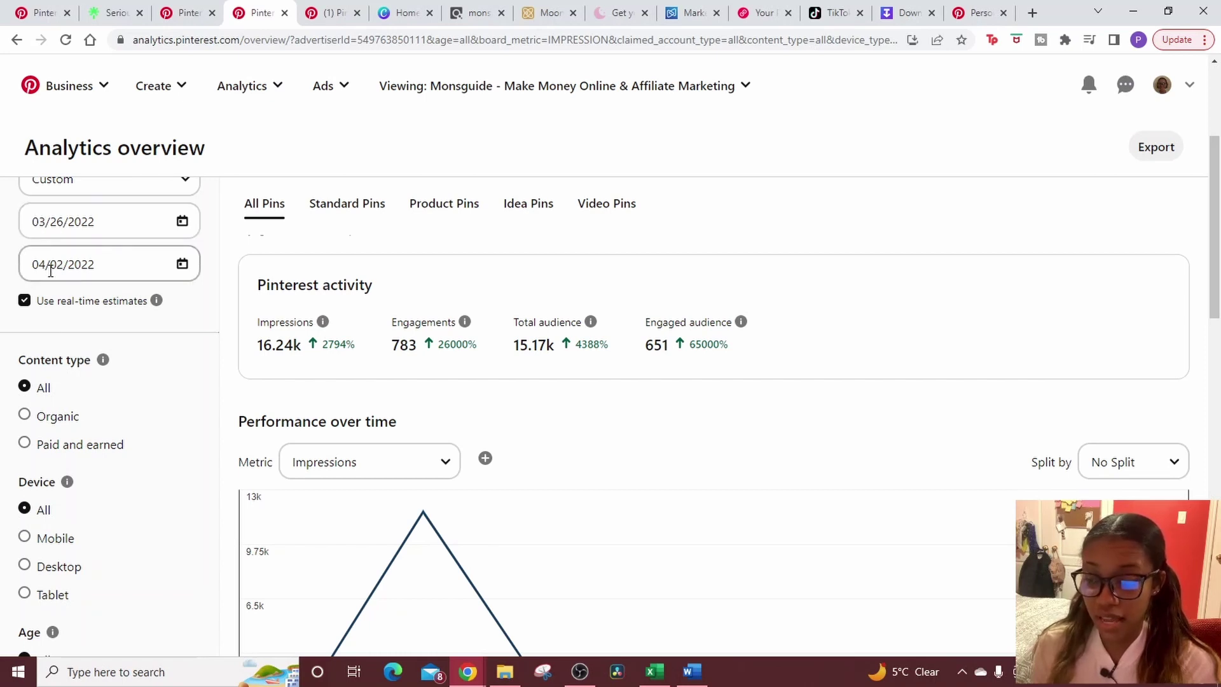
{"action": "scroll", "coordinate": [373, 487], "scroll_direction": "down", "scroll_amount": 3}
{"action": "scroll", "coordinate": [370, 490], "scroll_direction": "up", "scroll_amount": 1}
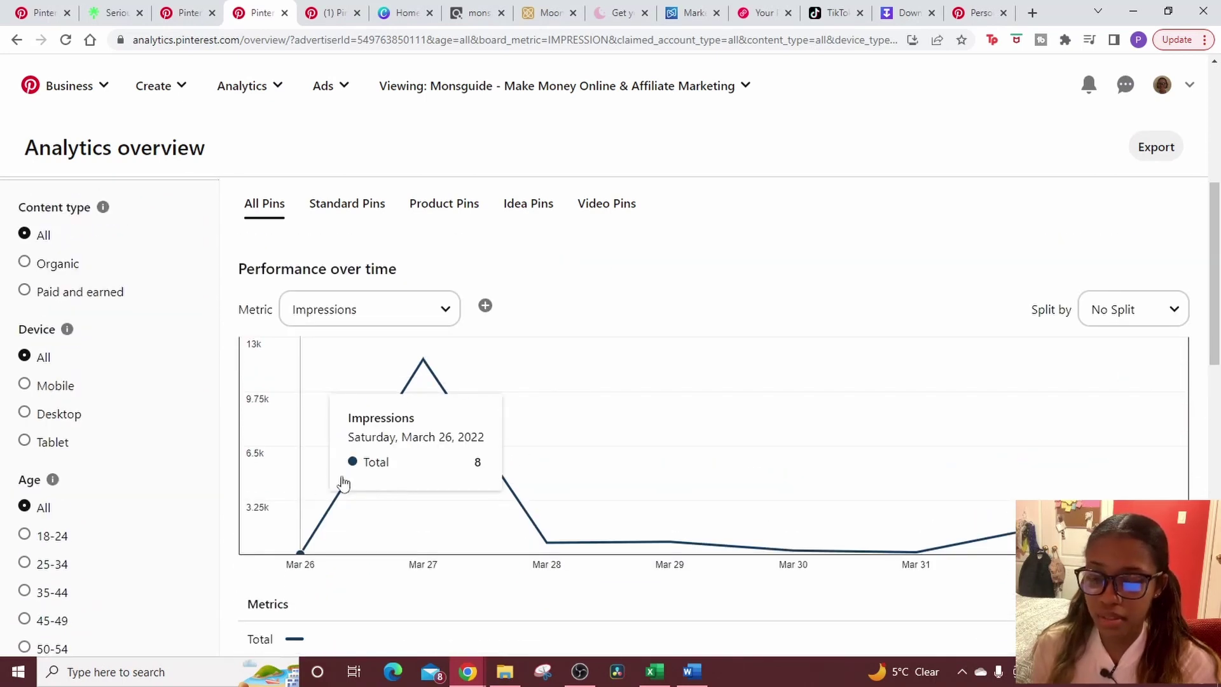
{"action": "scroll", "coordinate": [343, 433], "scroll_direction": "up", "scroll_amount": 2}
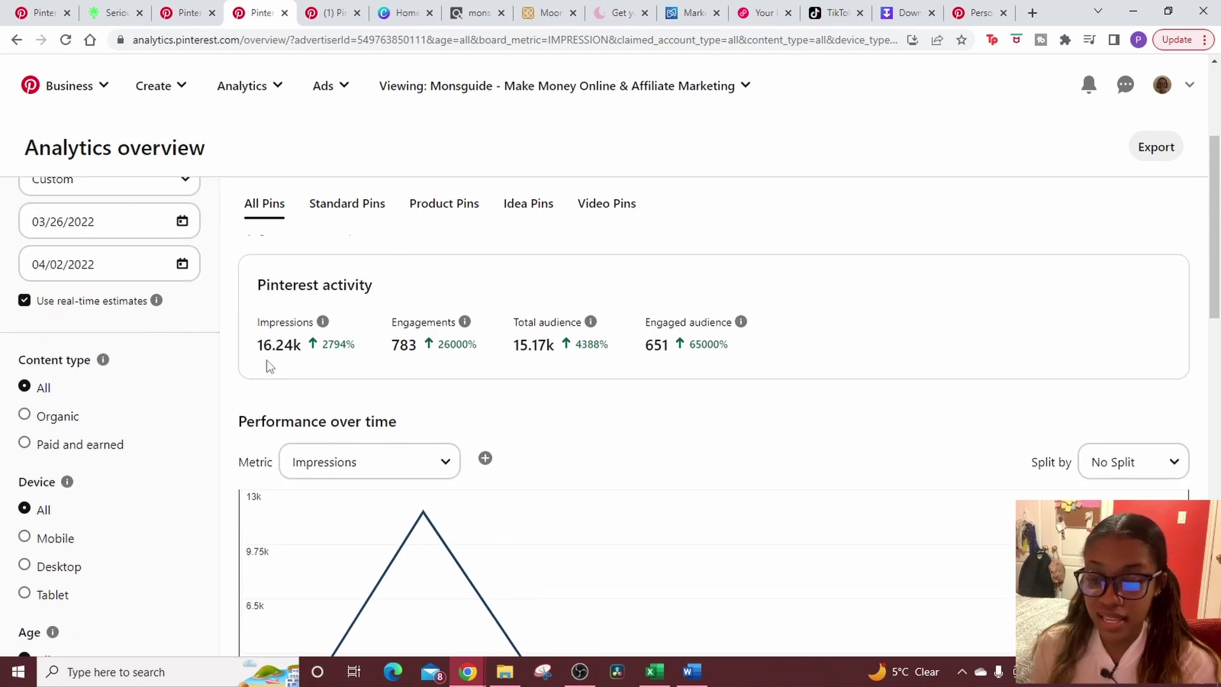
{"action": "scroll", "coordinate": [299, 377], "scroll_direction": "down", "scroll_amount": 2}
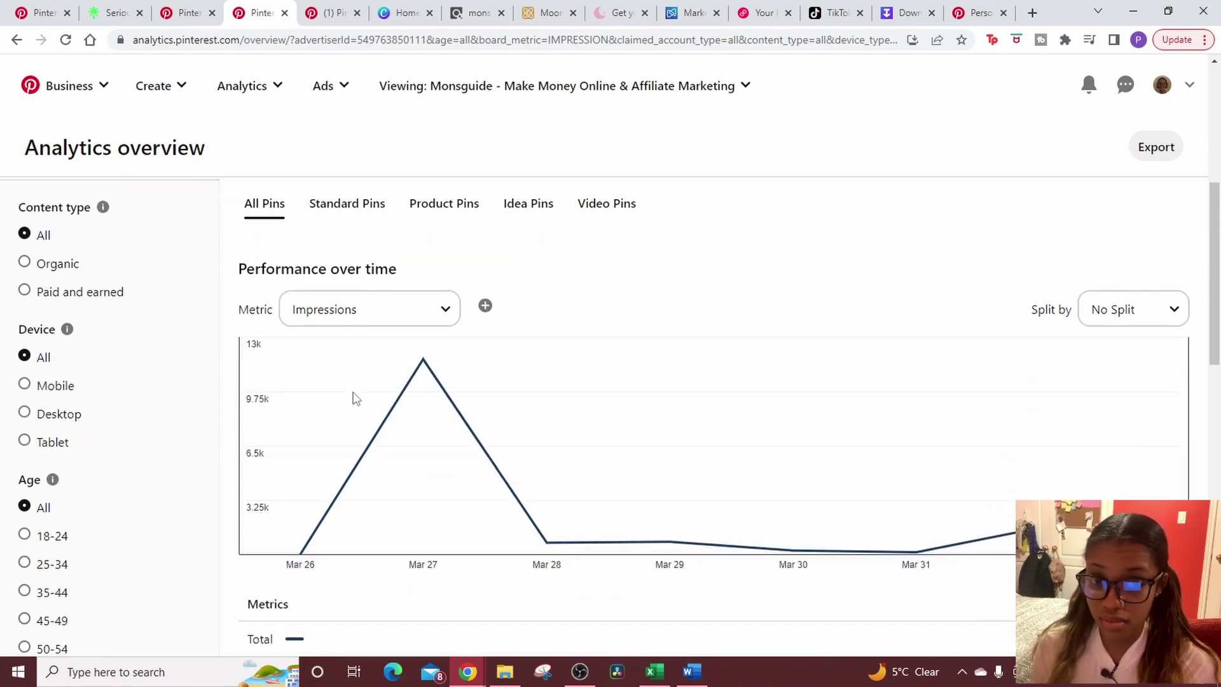
{"action": "scroll", "coordinate": [438, 465], "scroll_direction": "up", "scroll_amount": 1}
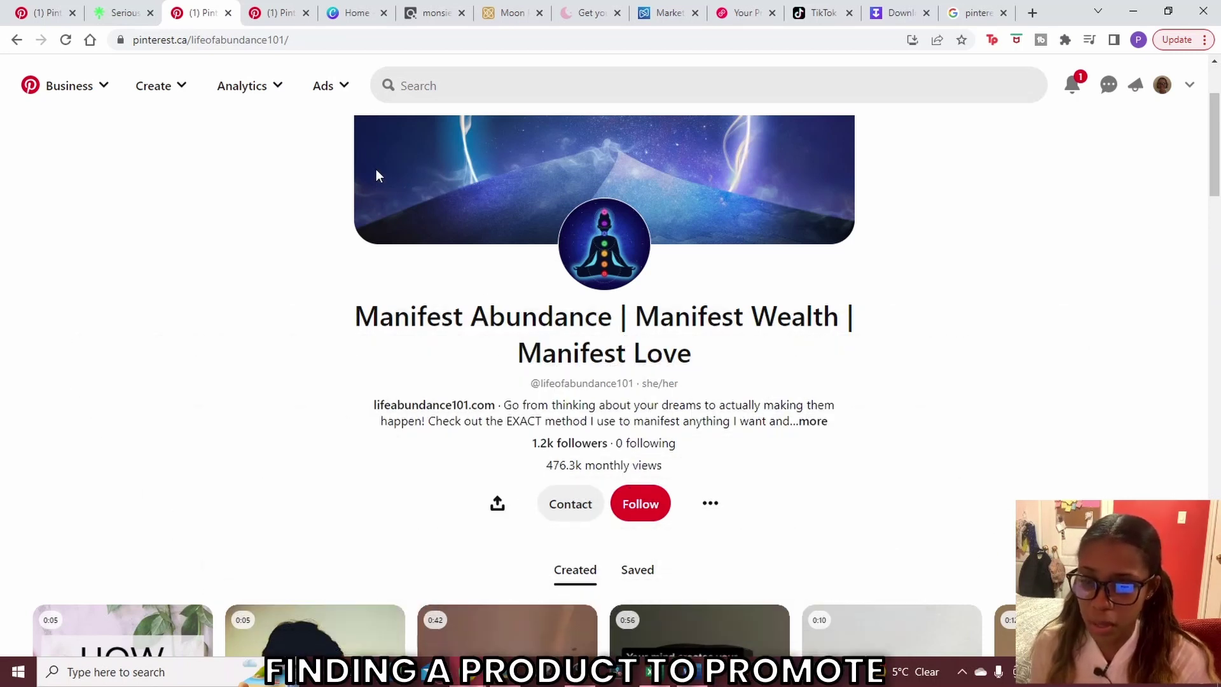
Switch to the ClickBank affiliate marketplace and look through its astrology offers and the Self-Help and Spirituality categories.
{"action": "left_click", "coordinate": [436, 12]}
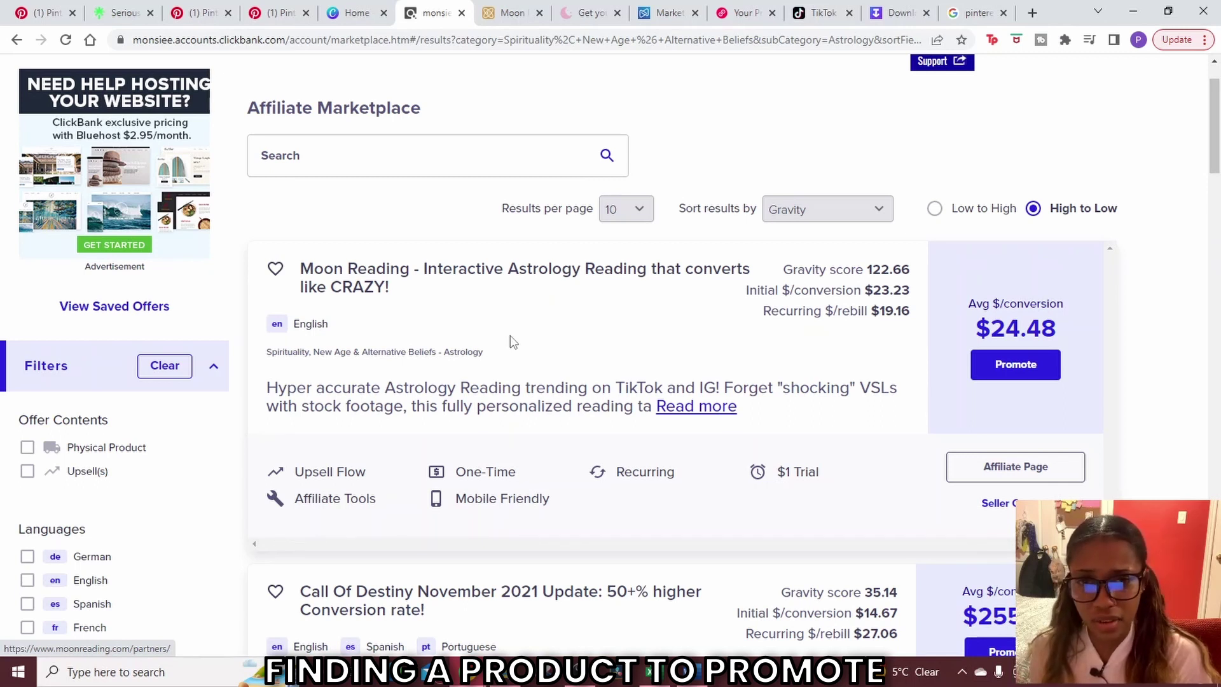
{"action": "scroll", "coordinate": [450, 272], "scroll_direction": "up", "scroll_amount": 1}
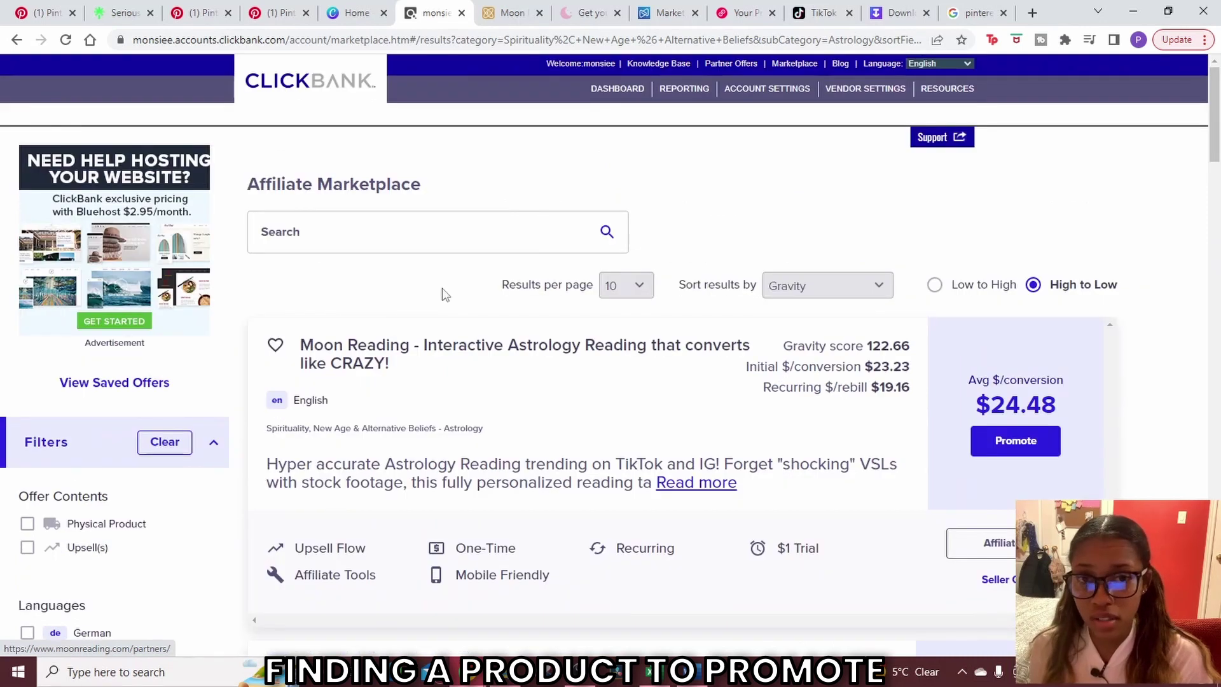
{"action": "scroll", "coordinate": [294, 337], "scroll_direction": "down", "scroll_amount": 6}
{"action": "scroll", "coordinate": [117, 426], "scroll_direction": "down", "scroll_amount": 20}
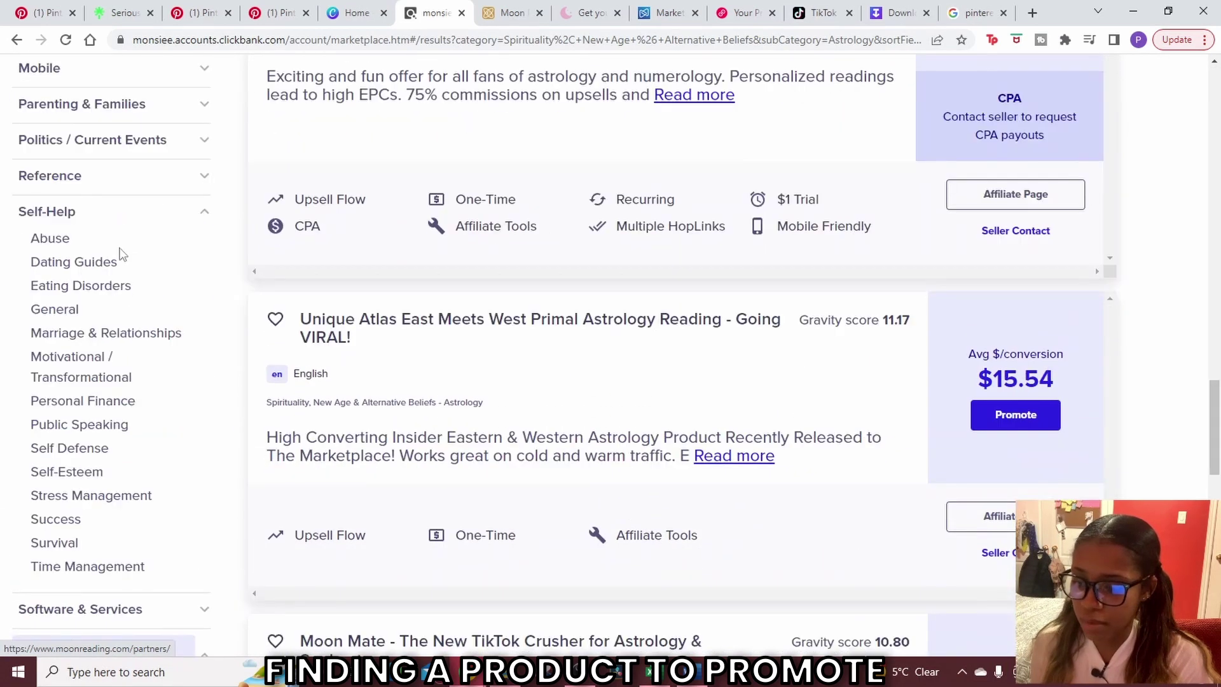
{"action": "scroll", "coordinate": [145, 283], "scroll_direction": "down", "scroll_amount": 1}
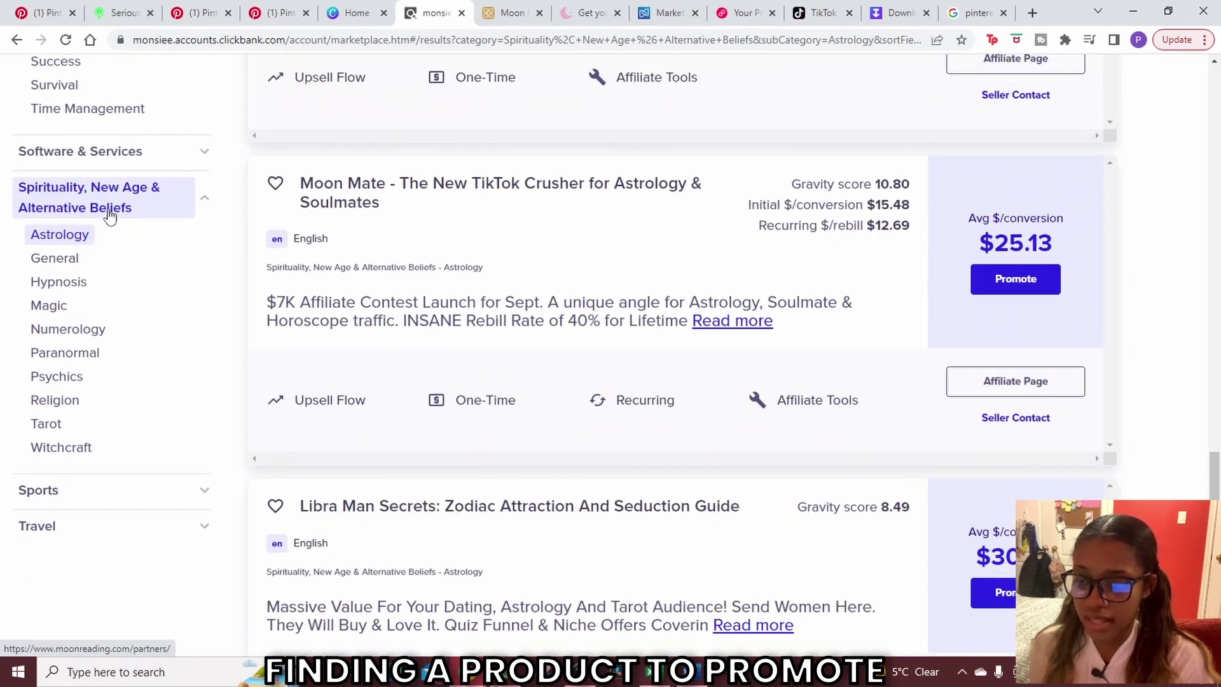
{"action": "scroll", "coordinate": [512, 316], "scroll_direction": "up", "scroll_amount": 15}
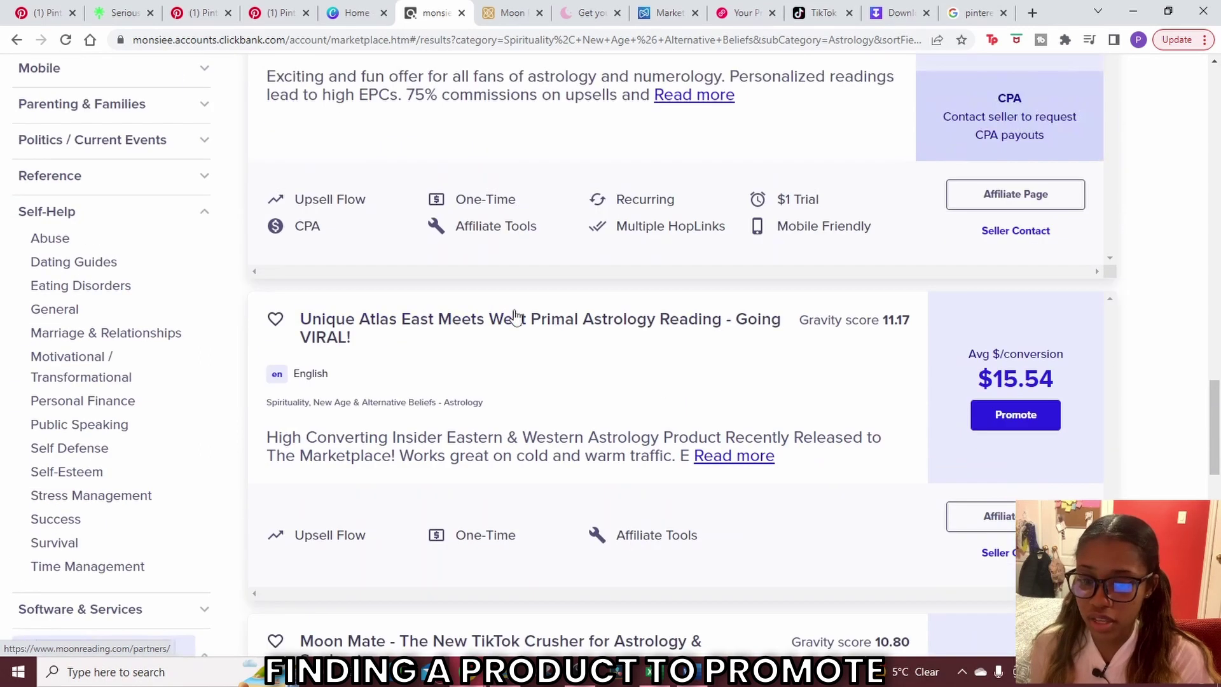
Sort the affiliate marketplace results by Gravity.
{"action": "scroll", "coordinate": [517, 312], "scroll_direction": "up", "scroll_amount": 8}
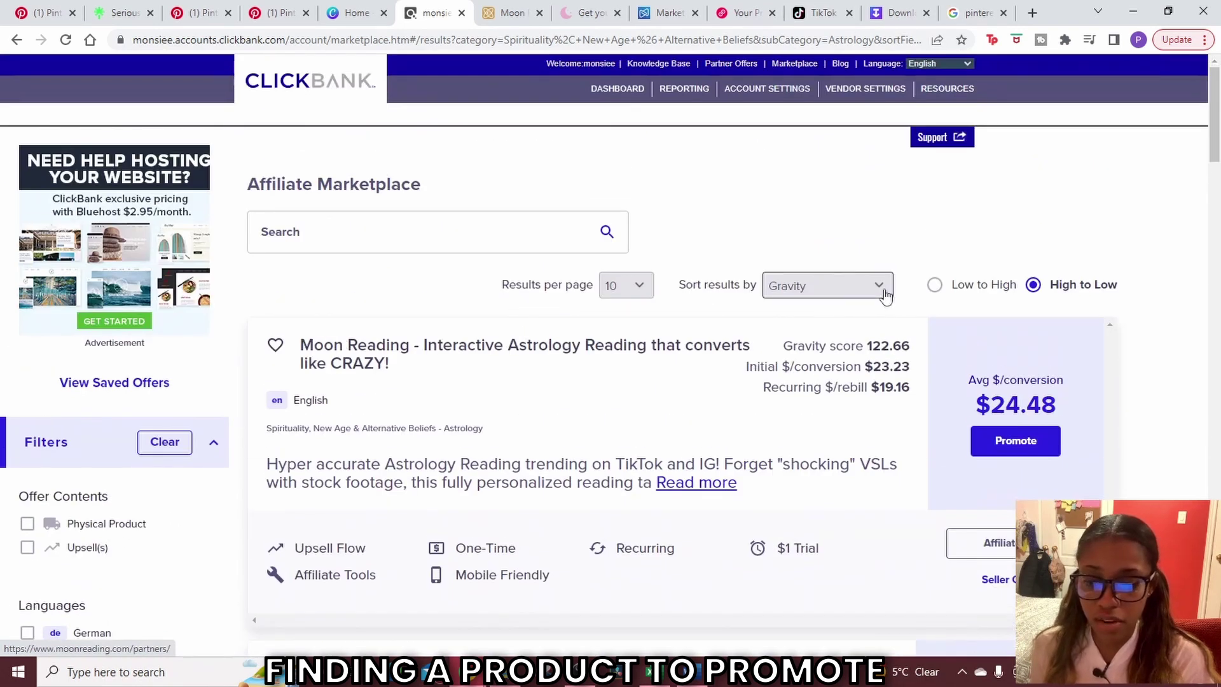
{"action": "left_click", "coordinate": [884, 290]}
{"action": "left_click", "coordinate": [833, 449]}
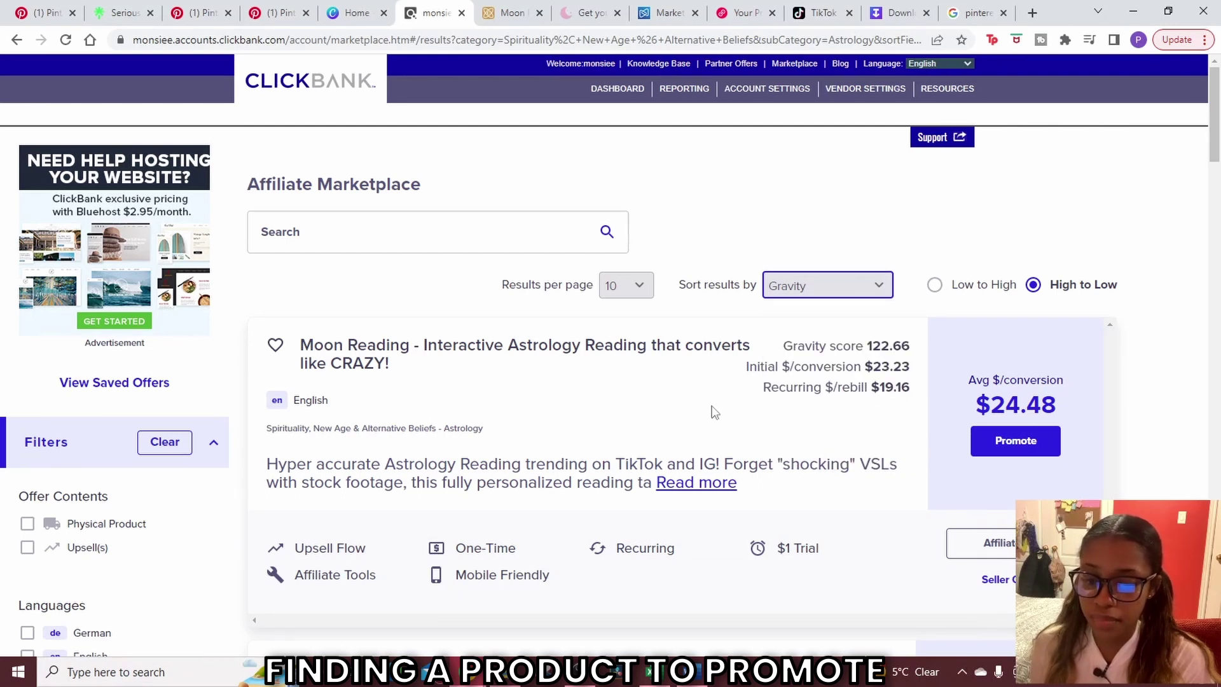
Open the Moon Reading offer's sales page in a new tab and view it.
{"action": "scroll", "coordinate": [459, 290], "scroll_direction": "down", "scroll_amount": 1}
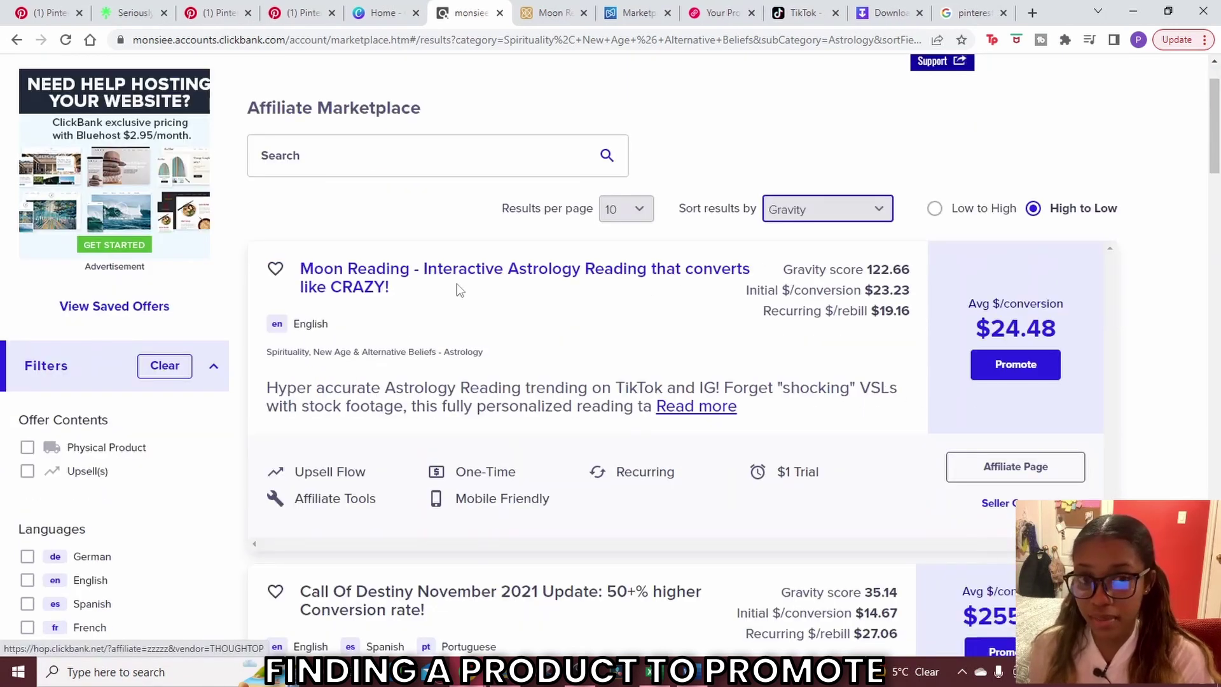
{"action": "right_click", "coordinate": [407, 274]}
{"action": "left_click", "coordinate": [438, 288]}
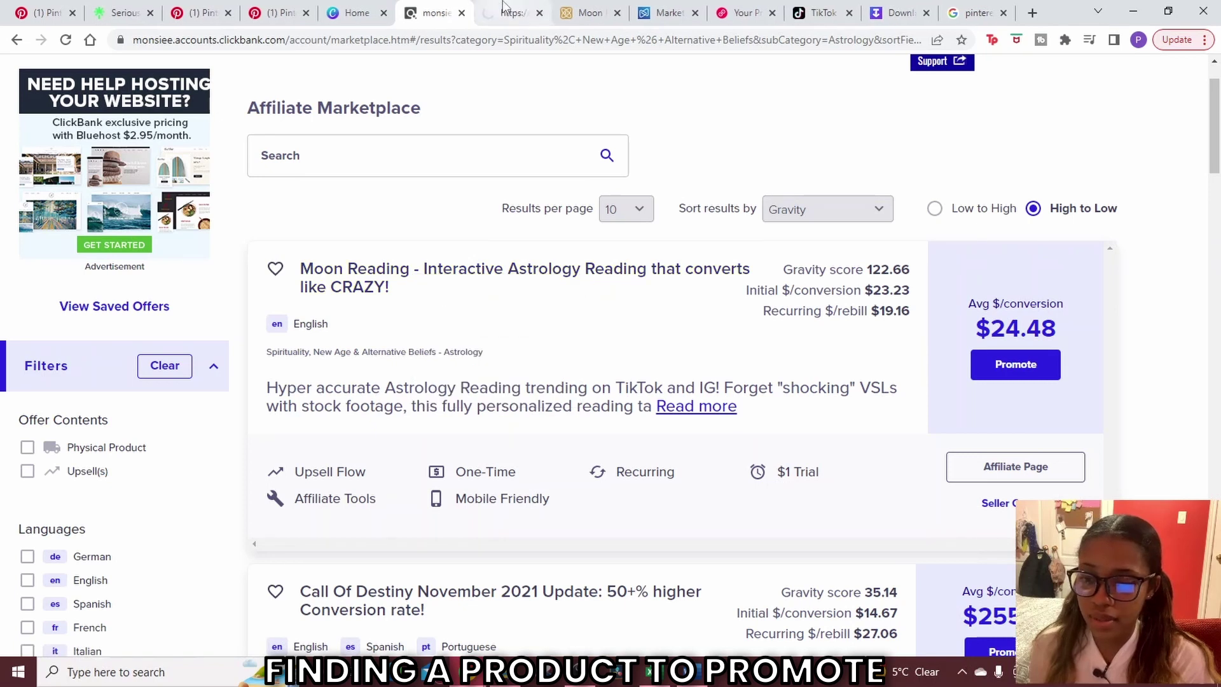
{"action": "left_click", "coordinate": [503, 5]}
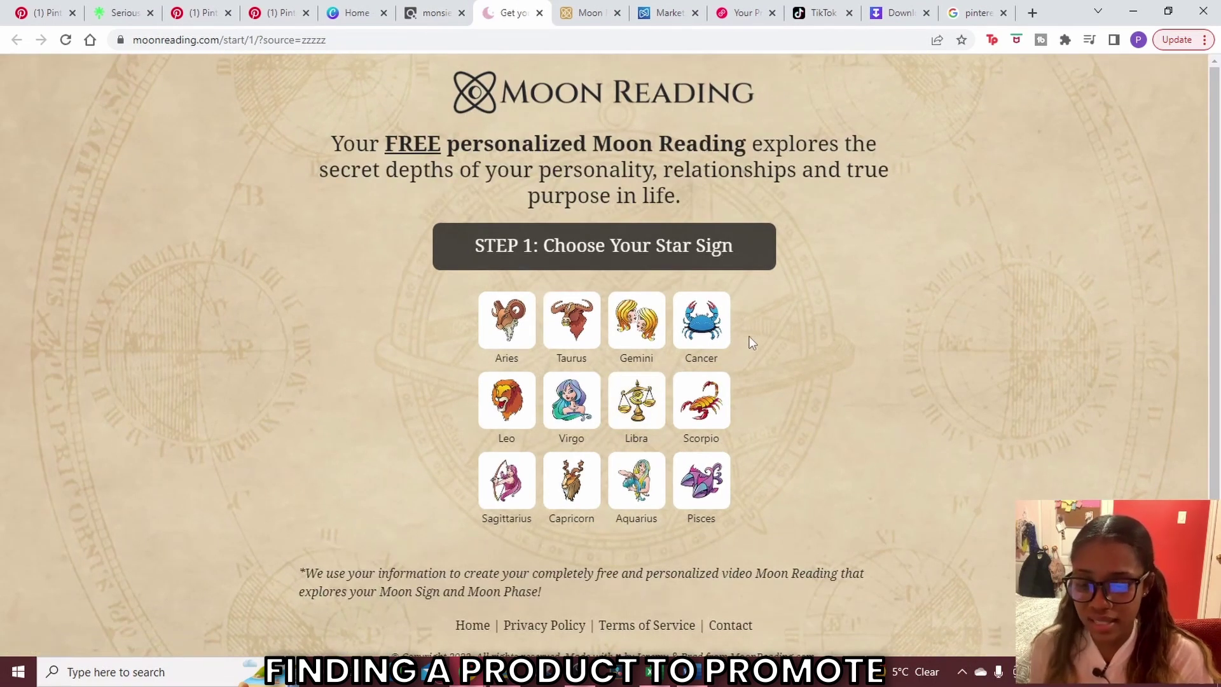
Try the free Moon Reading with the Taurus star sign and a sample birthday, continuing to the birthplace form.
{"action": "left_click", "coordinate": [572, 321]}
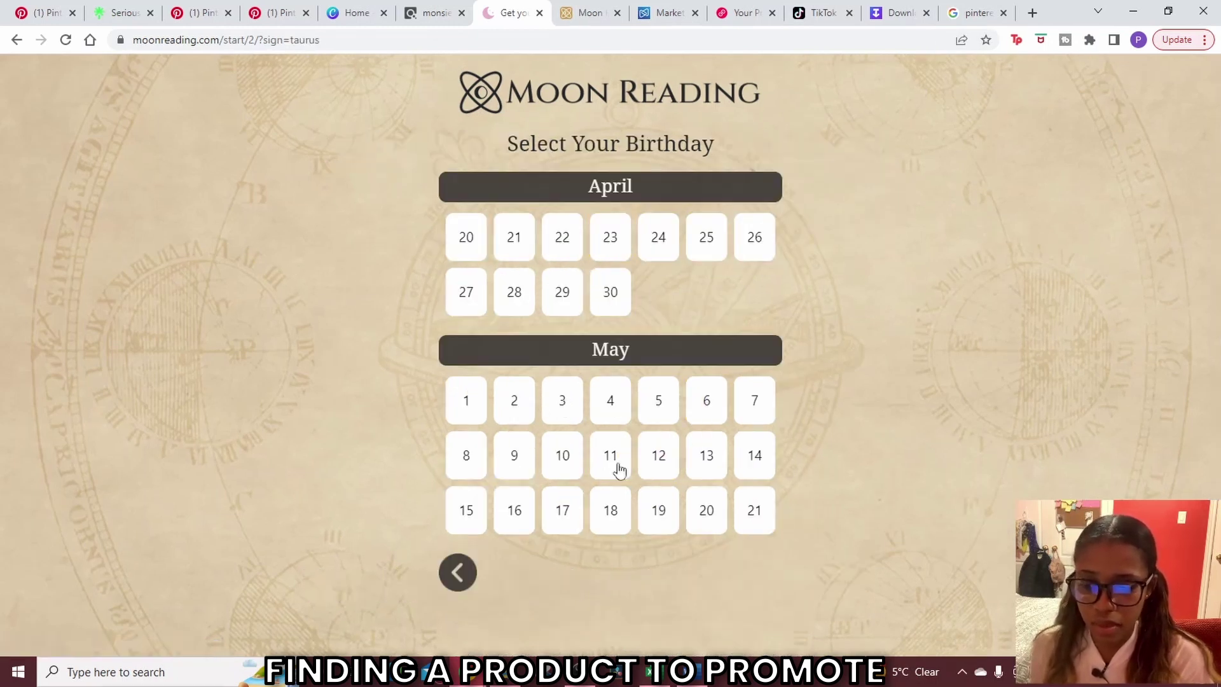
{"action": "left_click", "coordinate": [563, 469]}
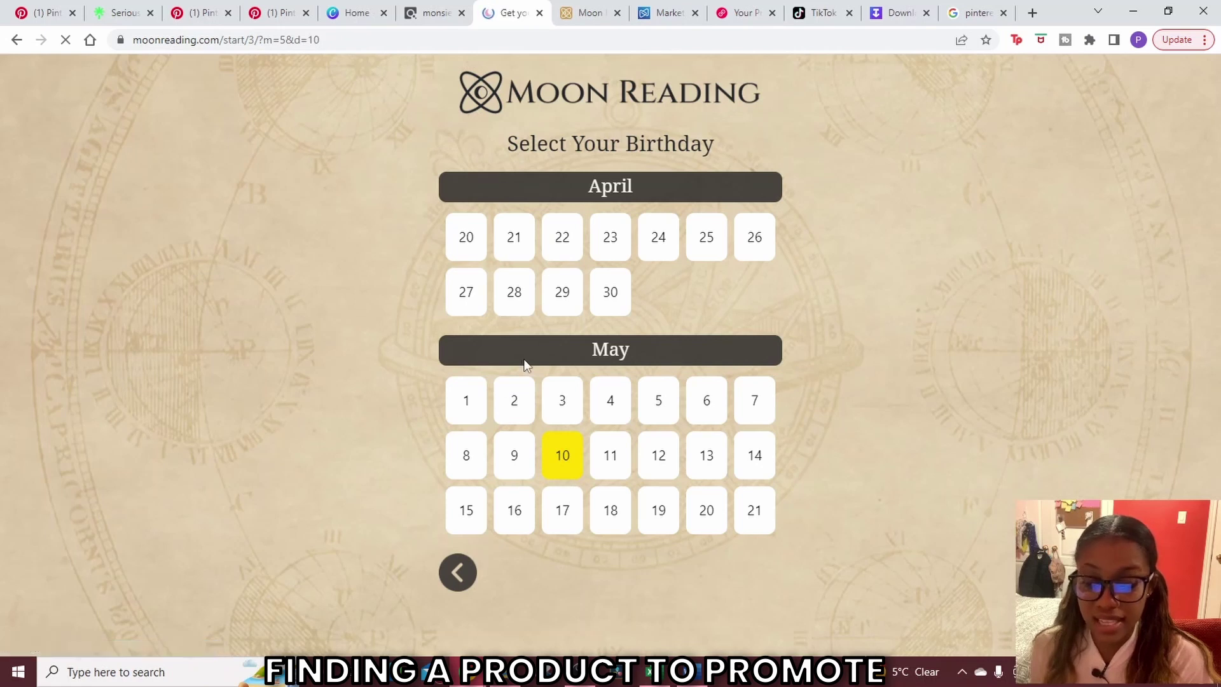
{"action": "left_click", "coordinate": [571, 309]}
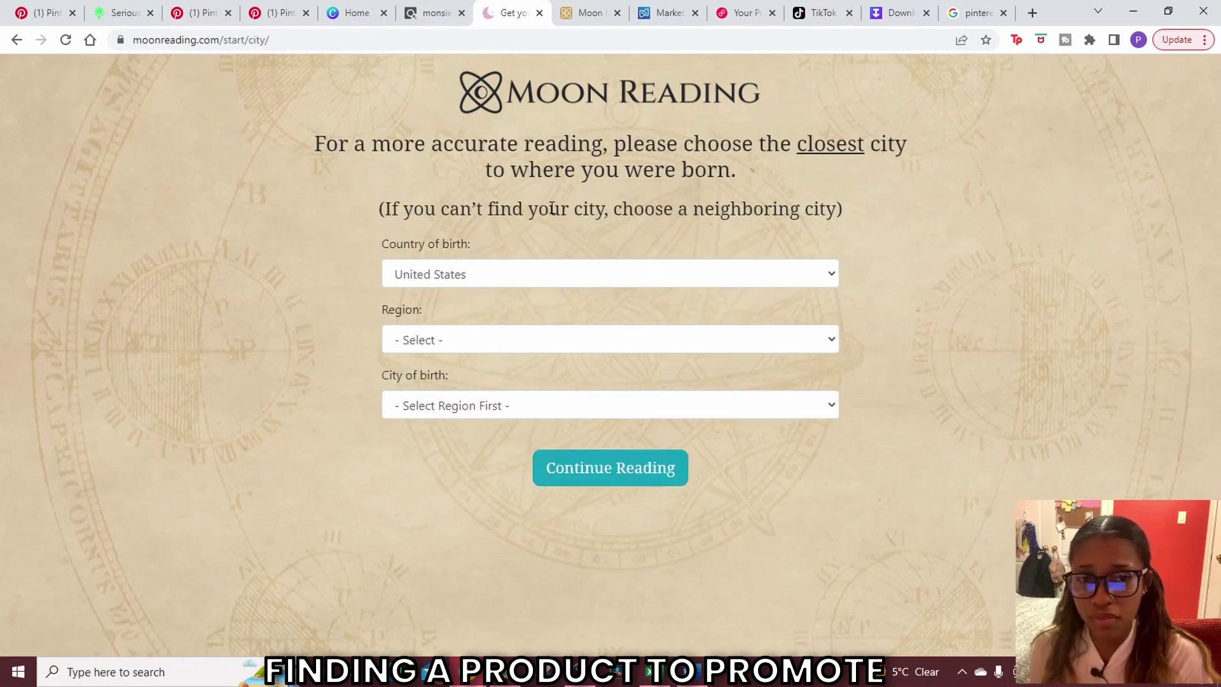
Open Moon Reading's affiliate page from the ClickBank marketplace and read its promotional guidelines.
{"action": "left_click", "coordinate": [427, 12]}
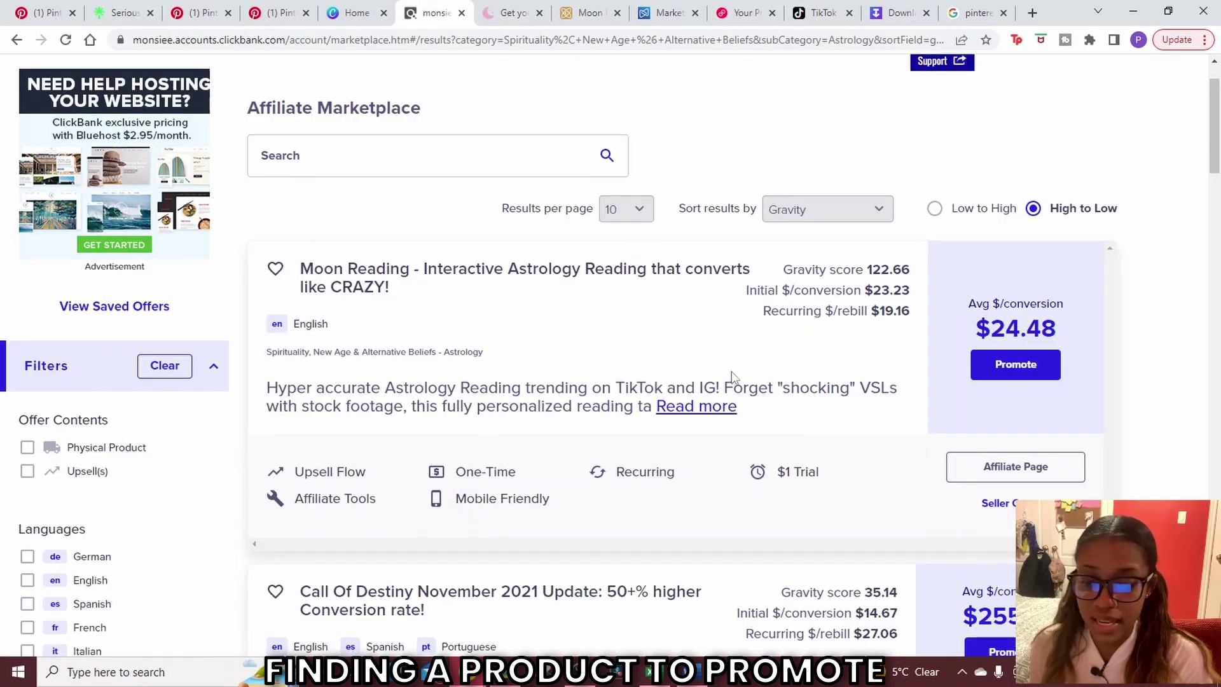
{"action": "left_click", "coordinate": [1003, 474]}
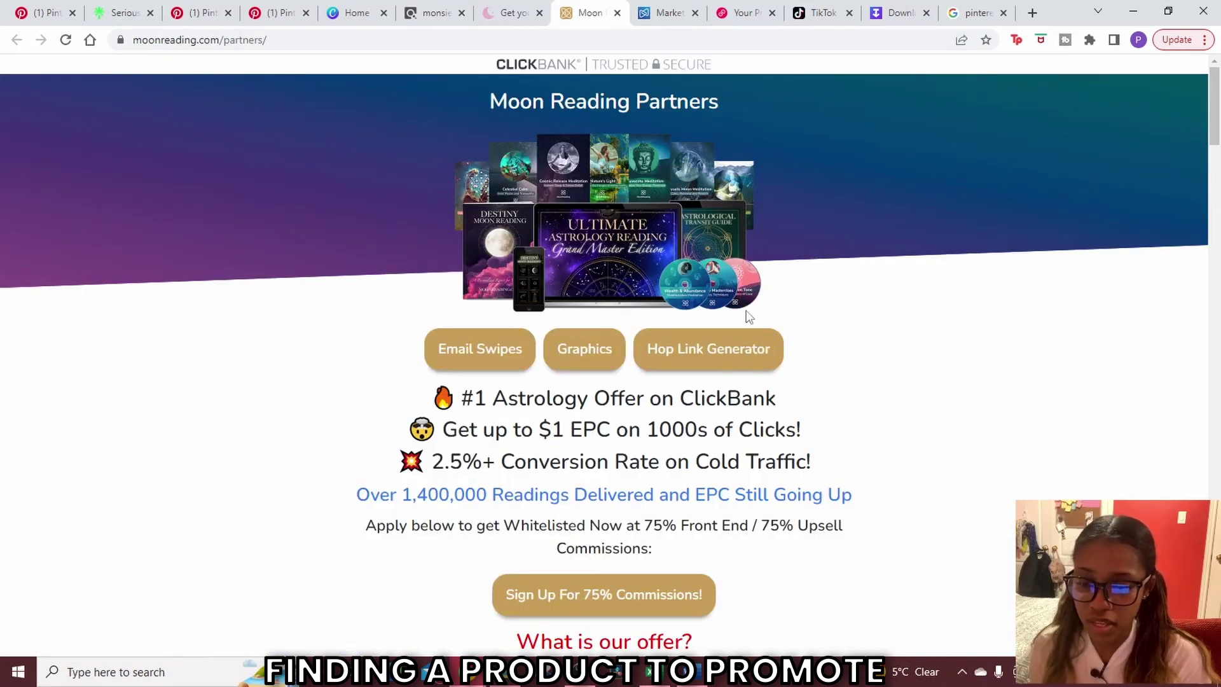
{"action": "scroll", "coordinate": [826, 280], "scroll_direction": "down", "scroll_amount": 7}
{"action": "left_click_drag", "start_coordinate": [1218, 187], "coordinate": [1219, 592]}
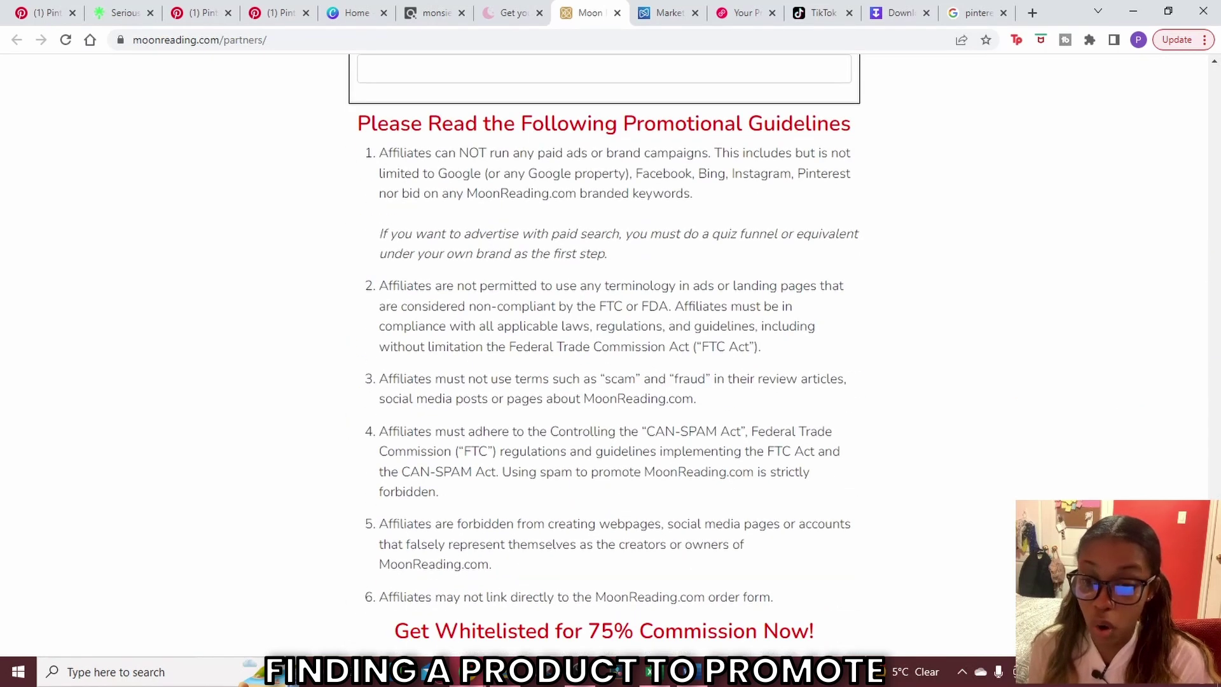
{"action": "left_click_drag", "start_coordinate": [371, 122], "coordinate": [875, 118]}
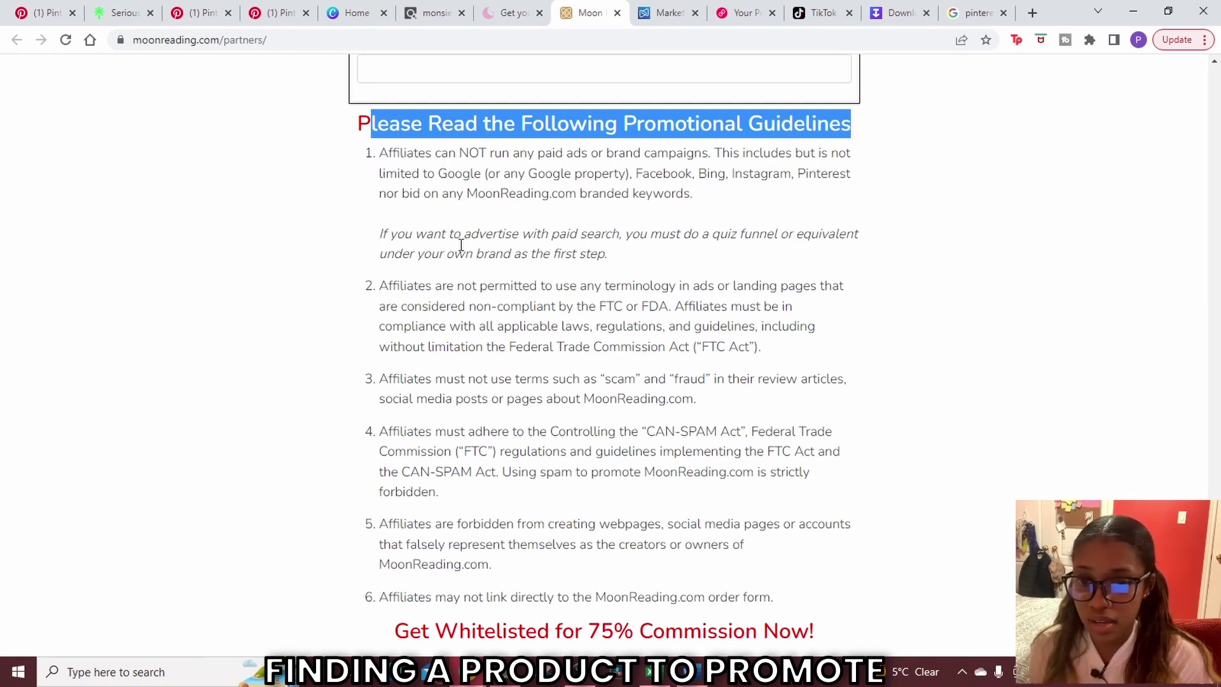
{"action": "left_click", "coordinate": [432, 166]}
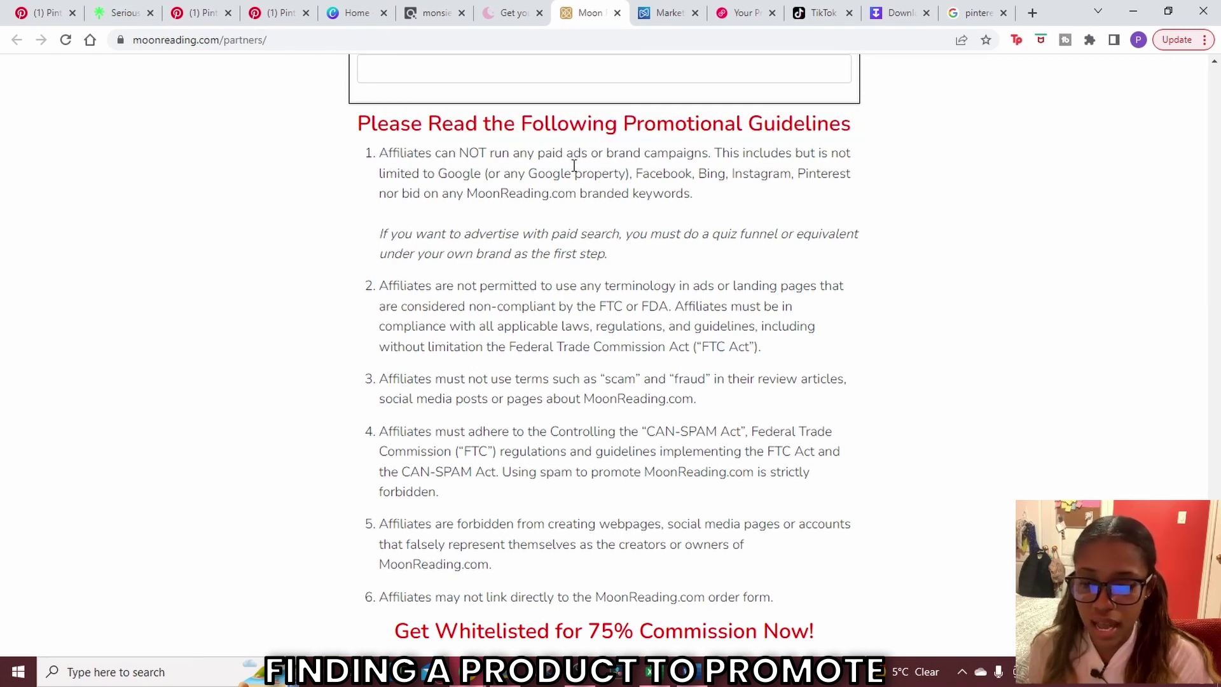
{"action": "scroll", "coordinate": [537, 202], "scroll_direction": "down", "scroll_amount": 5}
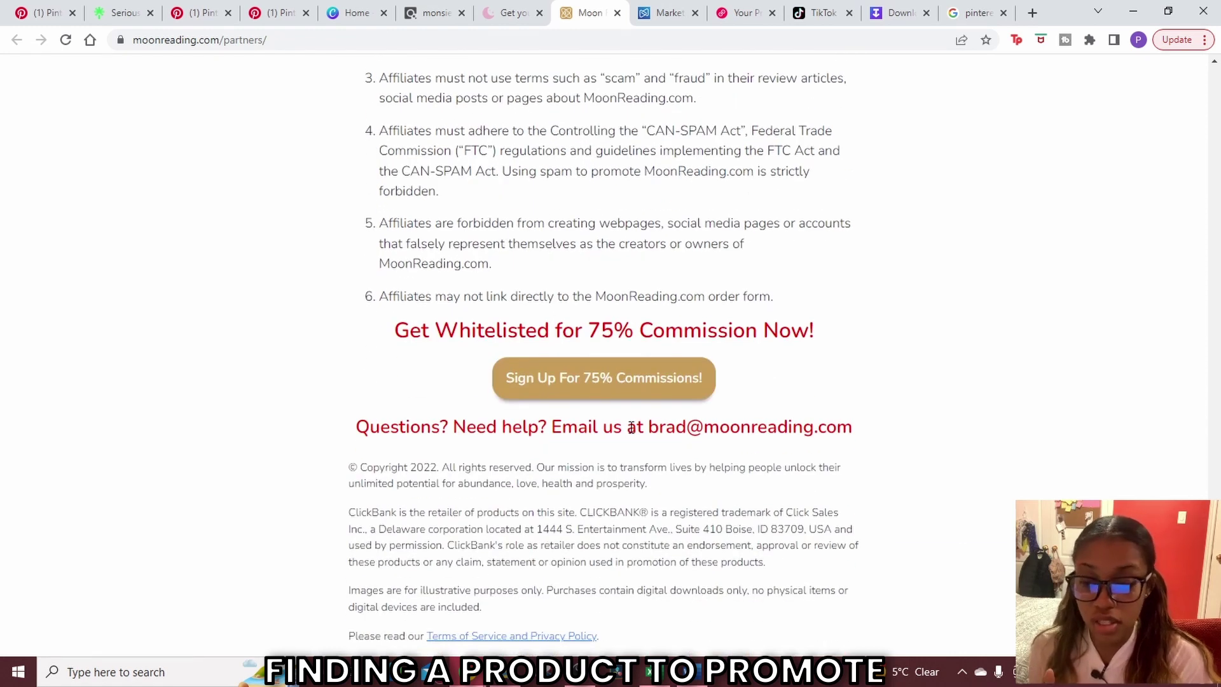
{"action": "left_click_drag", "start_coordinate": [1214, 604], "coordinate": [1211, 16]}
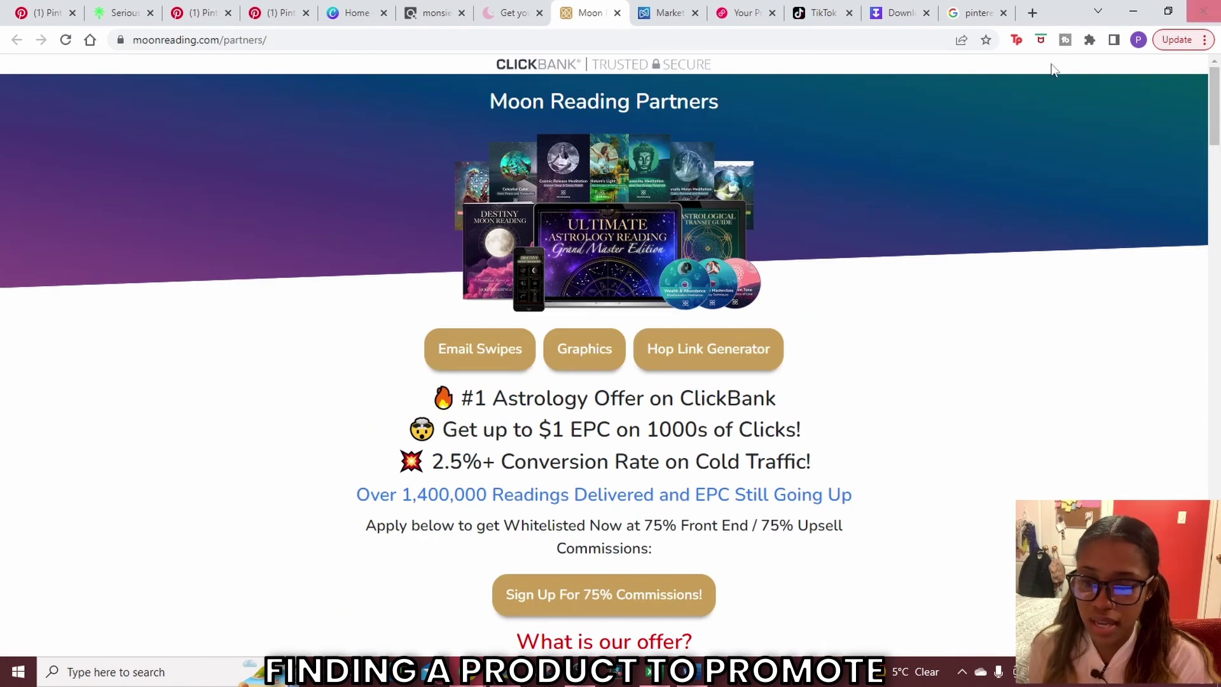
Generate a Moon Reading HopLink for the account nickname without a tracking ID and copy it into a Notepad note.
{"action": "left_click", "coordinate": [432, 13]}
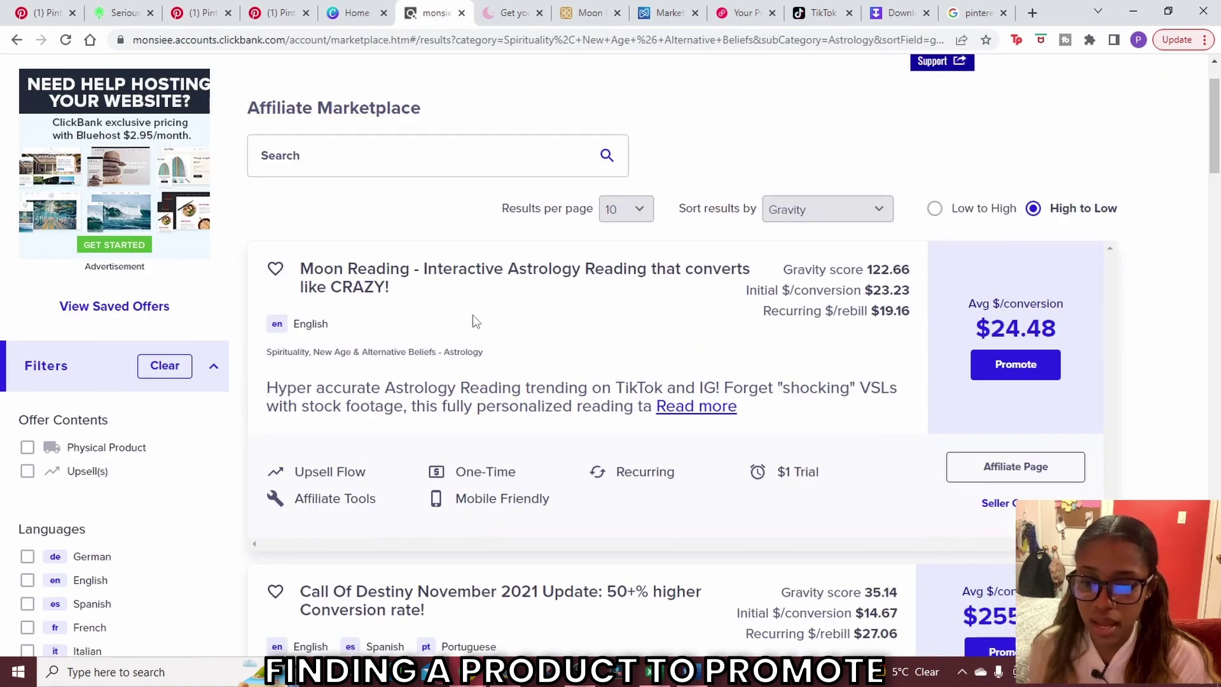
{"action": "left_click", "coordinate": [1017, 372]}
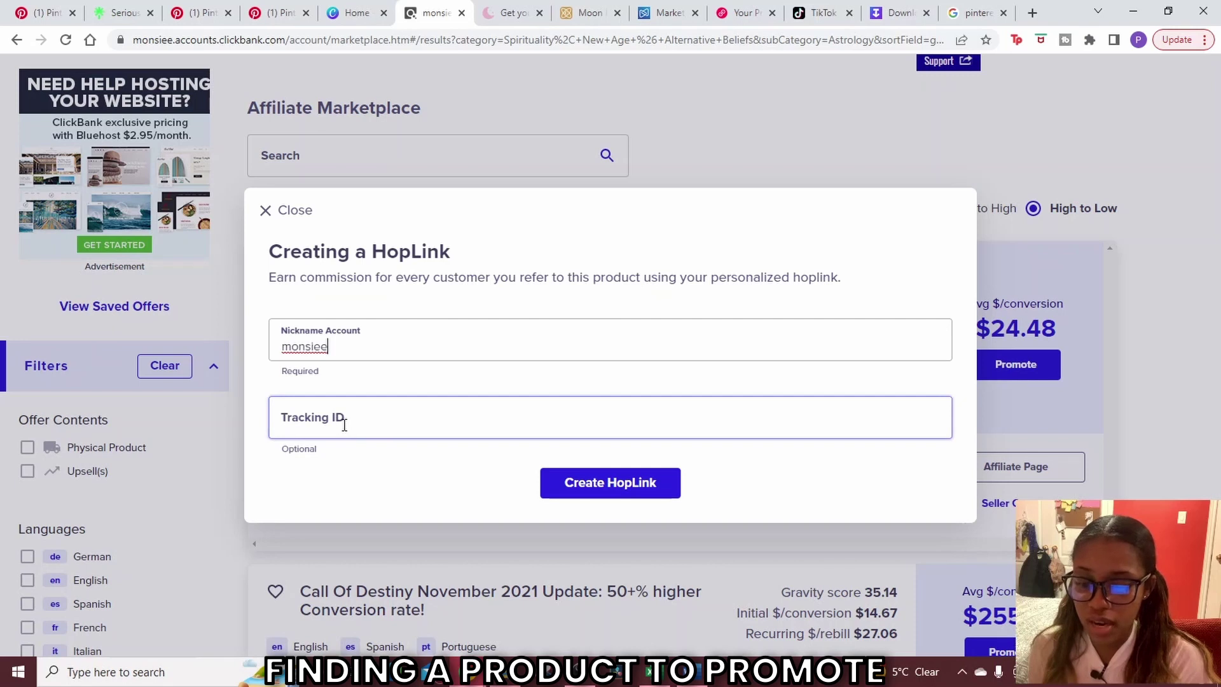
{"action": "left_click", "coordinate": [606, 490]}
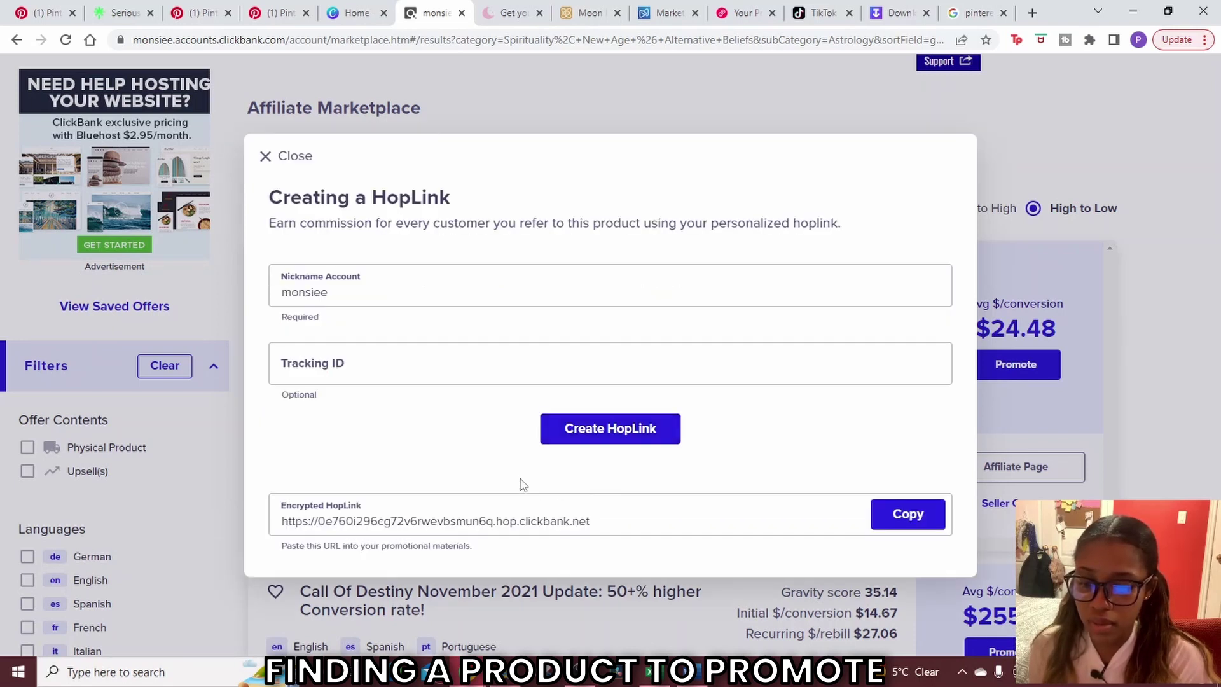
{"action": "left_click", "coordinate": [893, 521]}
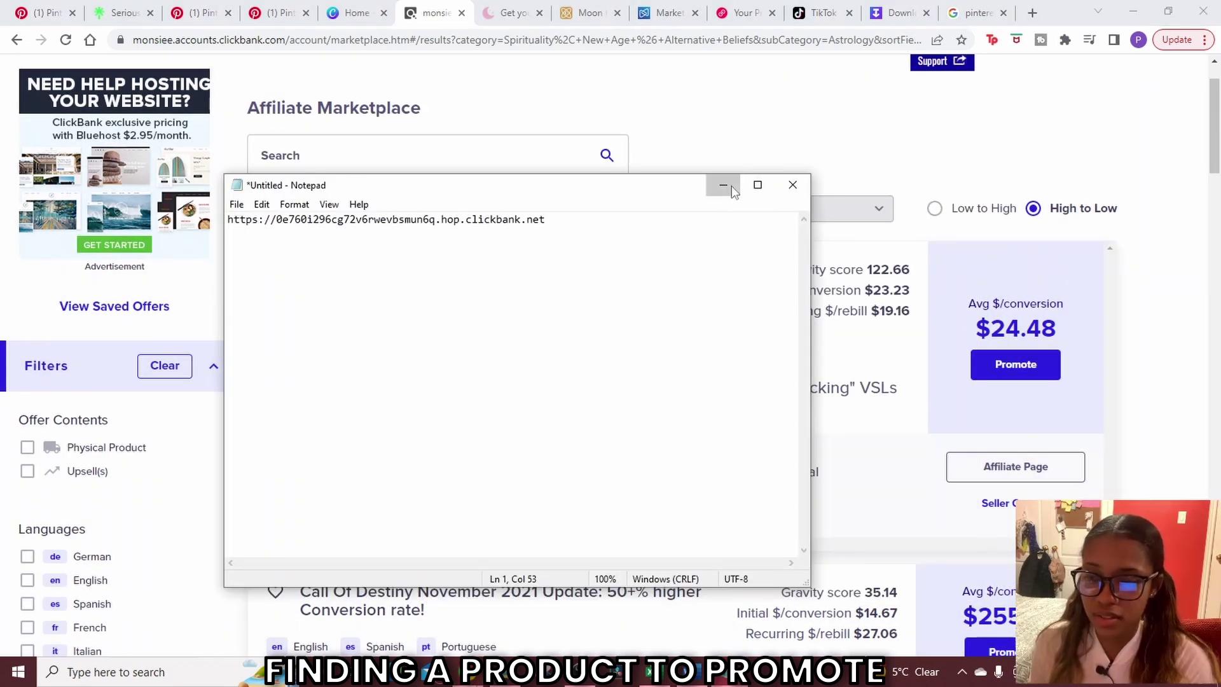
{"action": "left_click", "coordinate": [723, 185]}
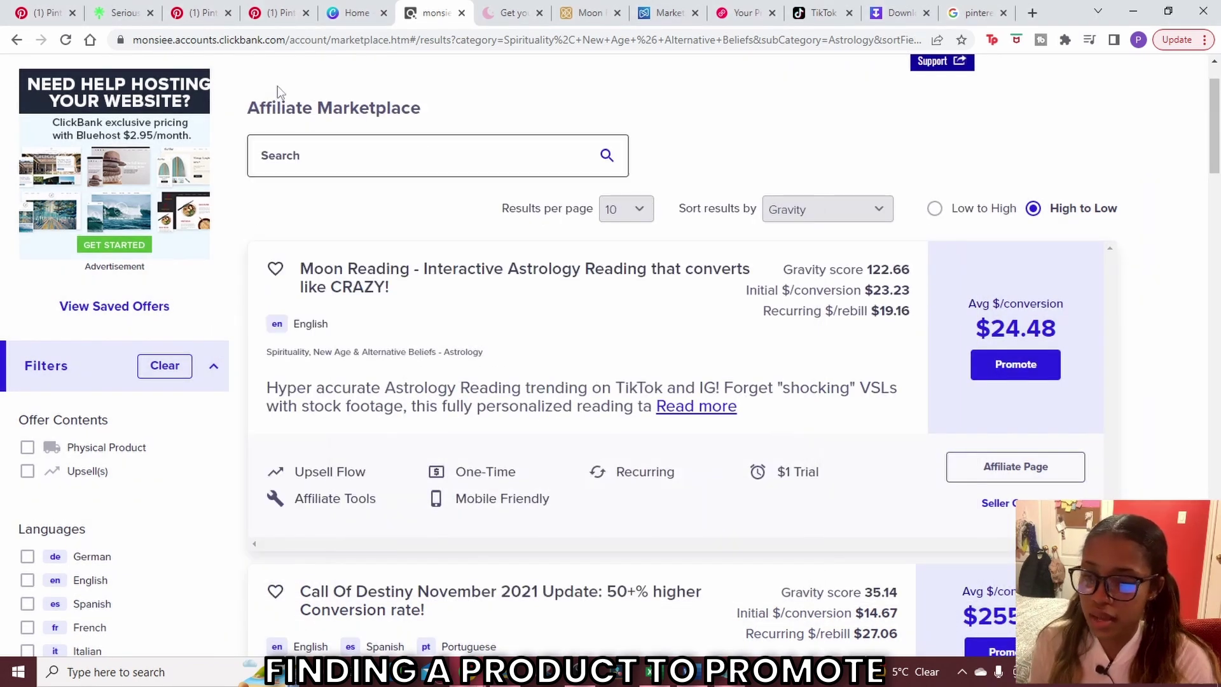
Review the Seriously Finance Linktree page and Pinterest profile as an example, and check the saved HopLink in the Notepad note.
{"action": "left_click", "coordinate": [121, 13]}
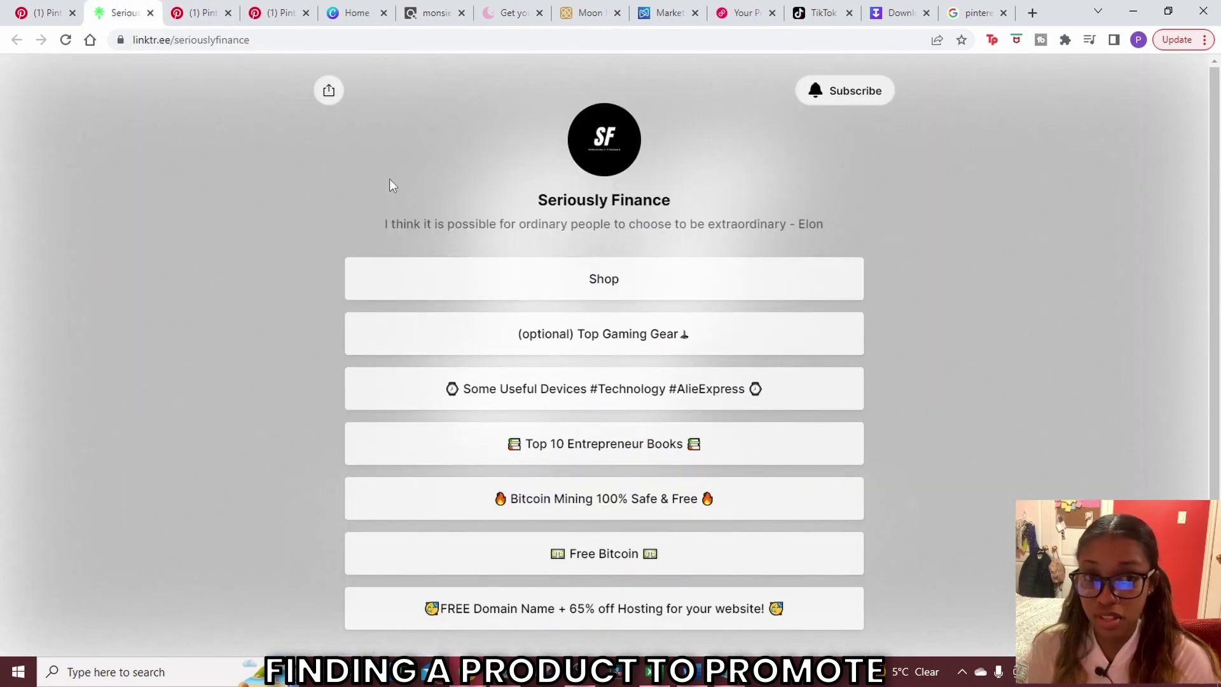
{"action": "left_click", "coordinate": [45, 12]}
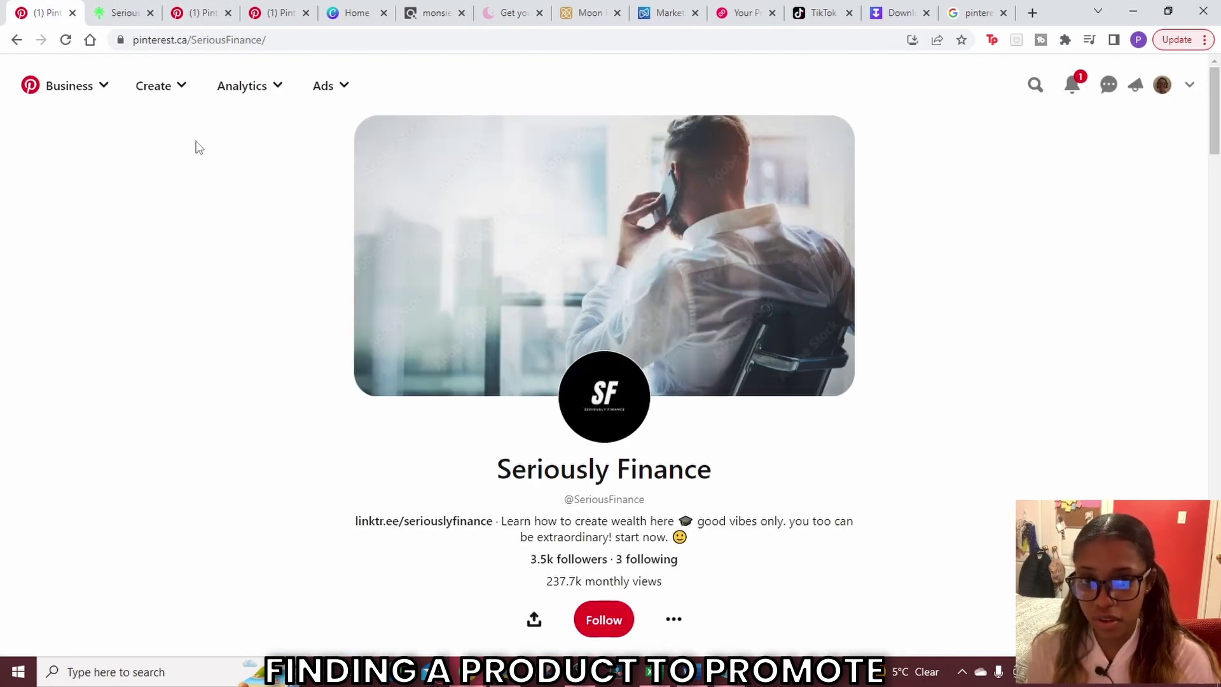
{"action": "left_click", "coordinate": [121, 12]}
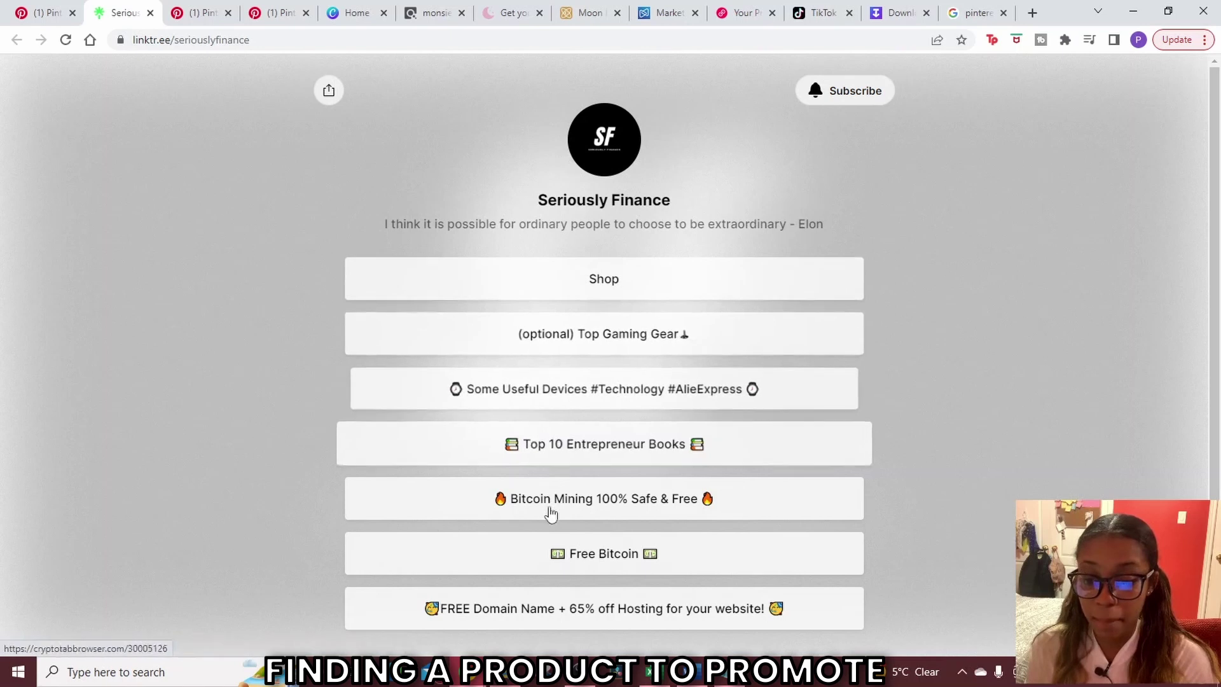
{"action": "left_click", "coordinate": [443, 12]}
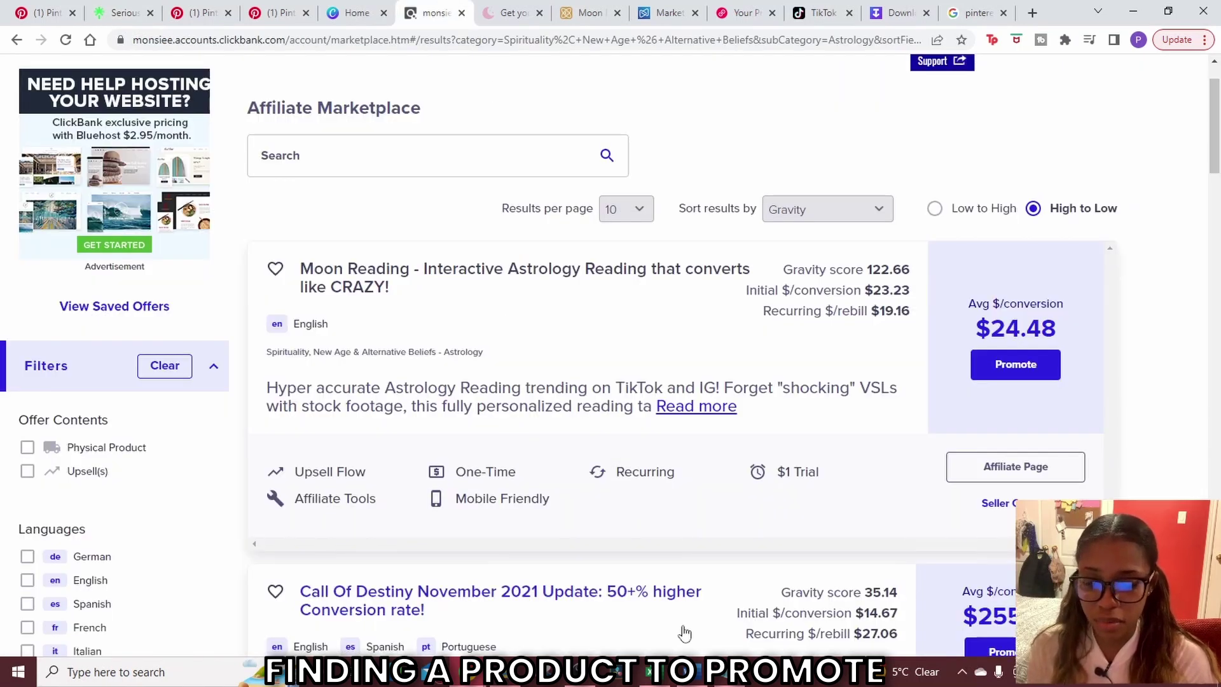
{"action": "left_click", "coordinate": [696, 672]}
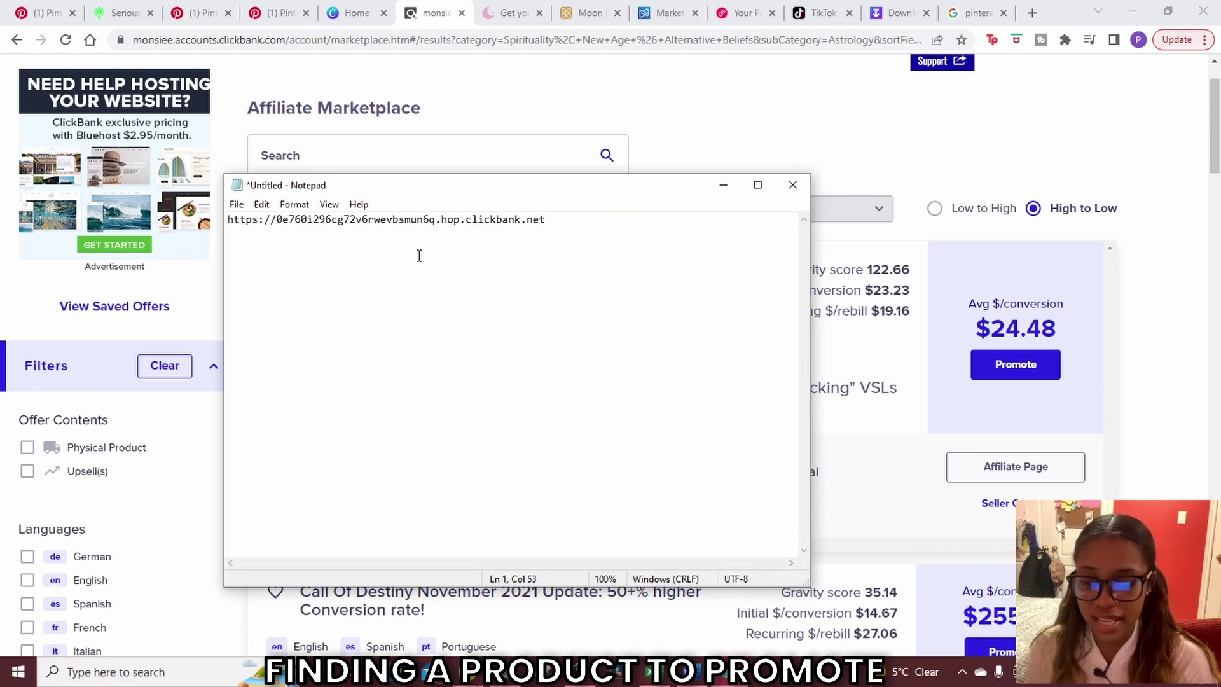
{"action": "left_click", "coordinate": [721, 185]}
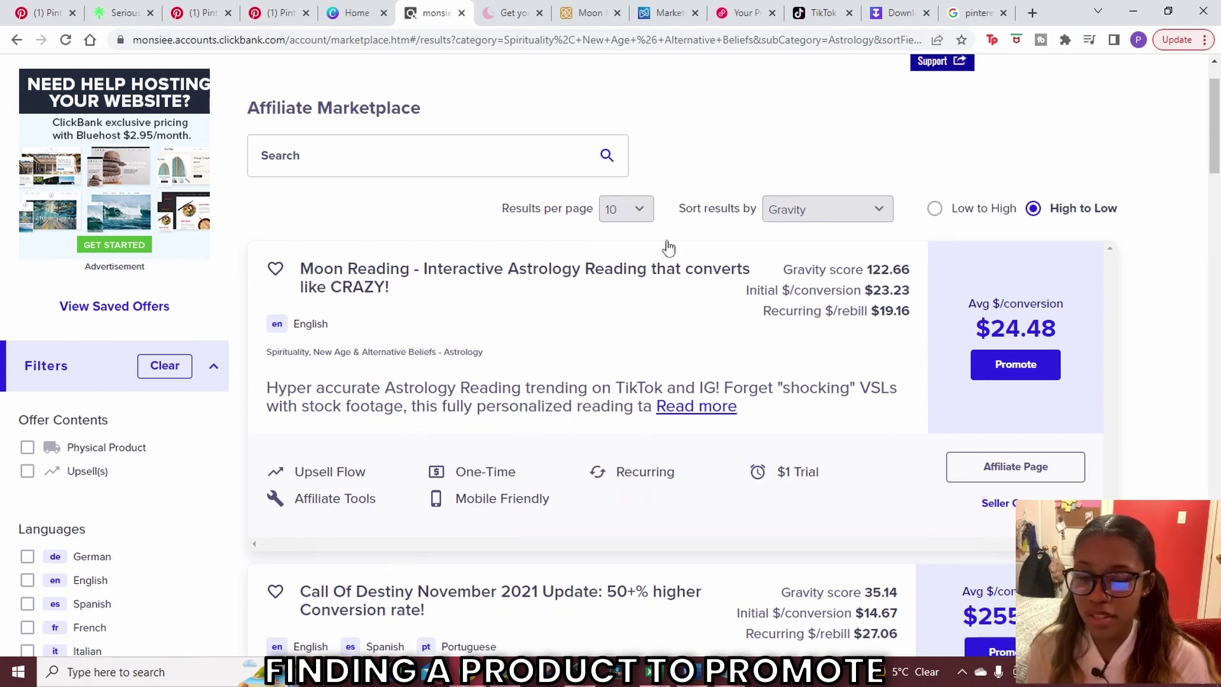
On Digistore24, browse the Spirituality and Esoterics category and request a promolink for the Call of Destiny weekly astrology subscription.
{"action": "left_click", "coordinate": [671, 13]}
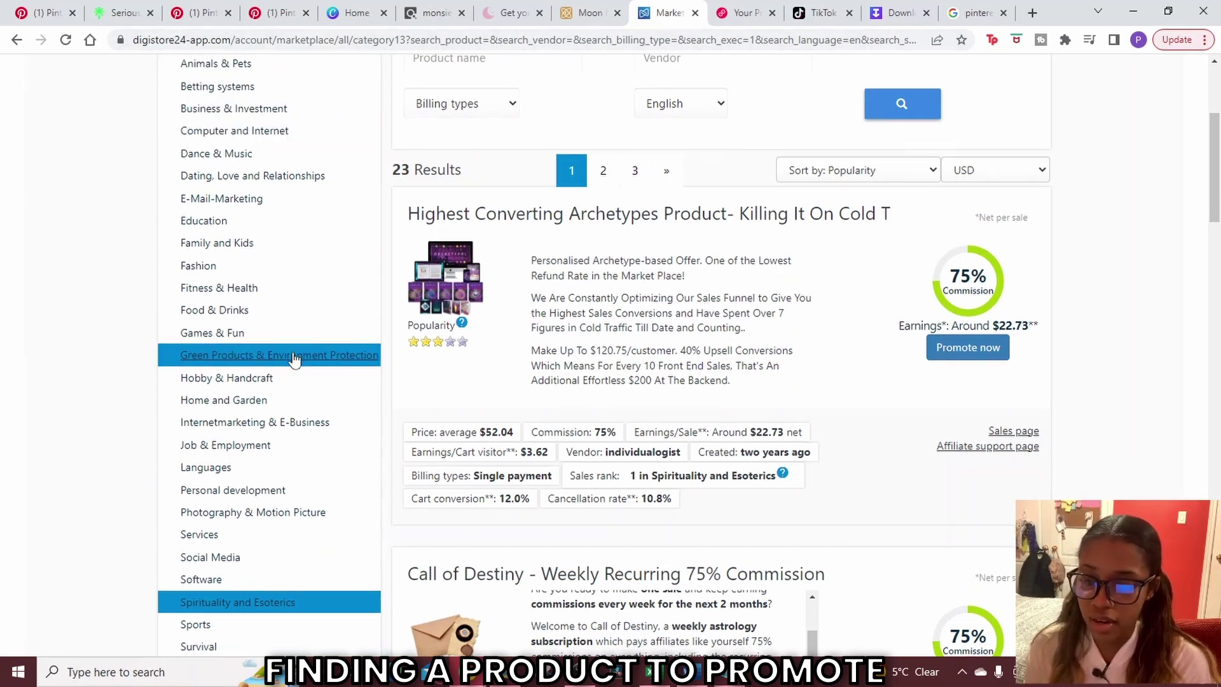
{"action": "scroll", "coordinate": [246, 554], "scroll_direction": "down", "scroll_amount": 1}
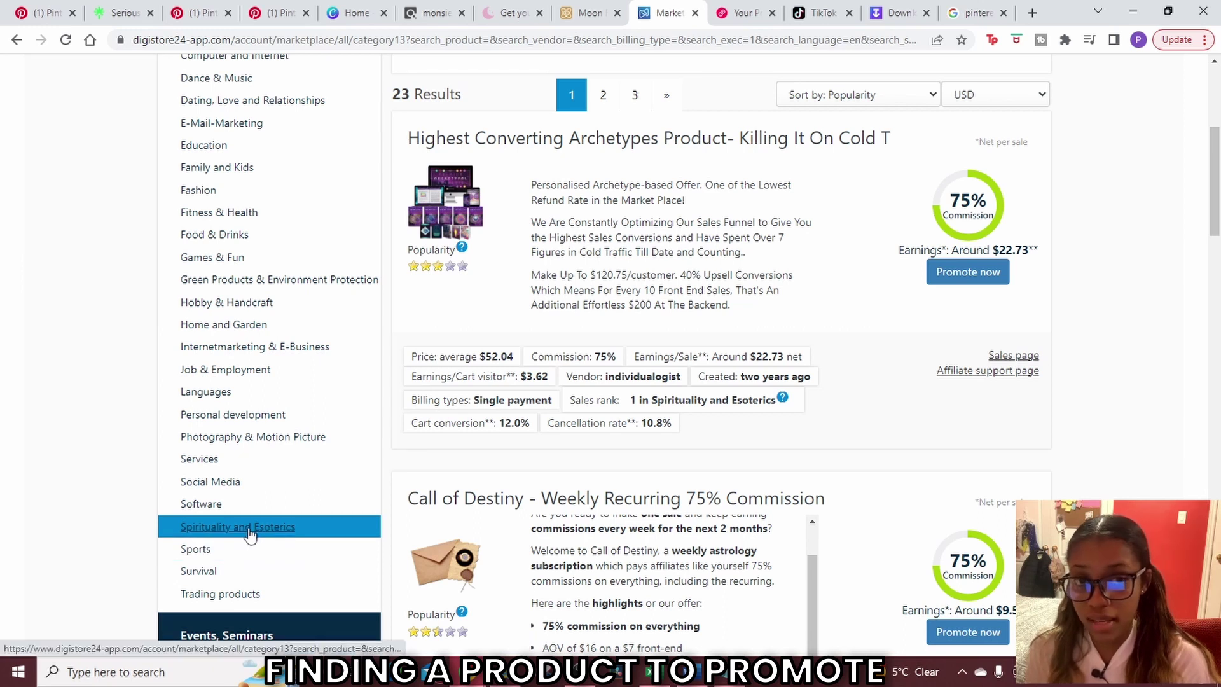
{"action": "left_click", "coordinate": [249, 534]}
{"action": "scroll", "coordinate": [827, 318], "scroll_direction": "down", "scroll_amount": 10}
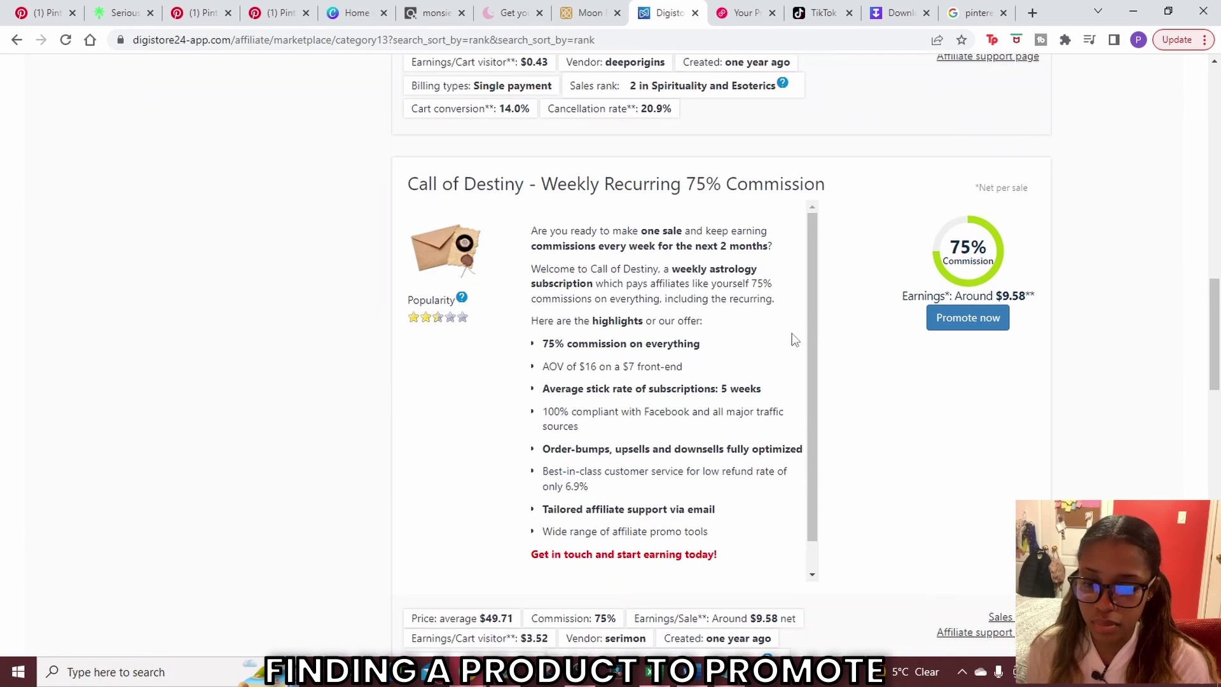
{"action": "left_click", "coordinate": [960, 321]}
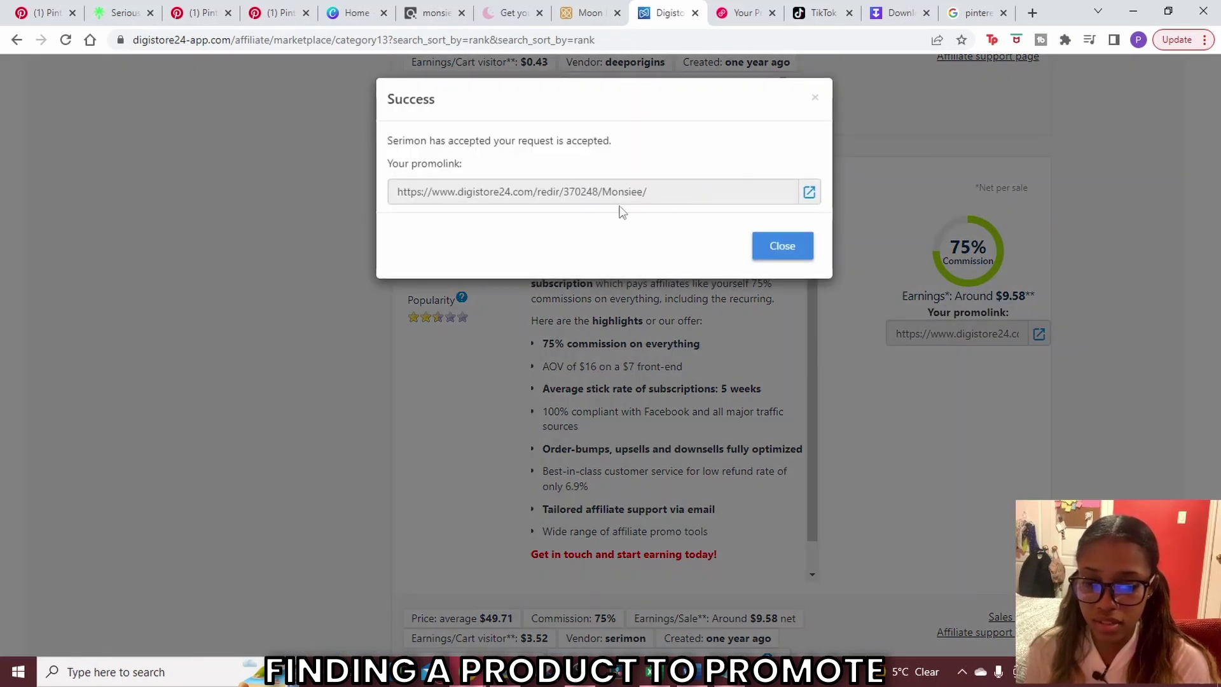
Copy the Call of Destiny promolink into the Notepad note below the HopLink, and close the promolink dialog and the offer's sales page.
{"action": "left_click", "coordinate": [657, 193]}
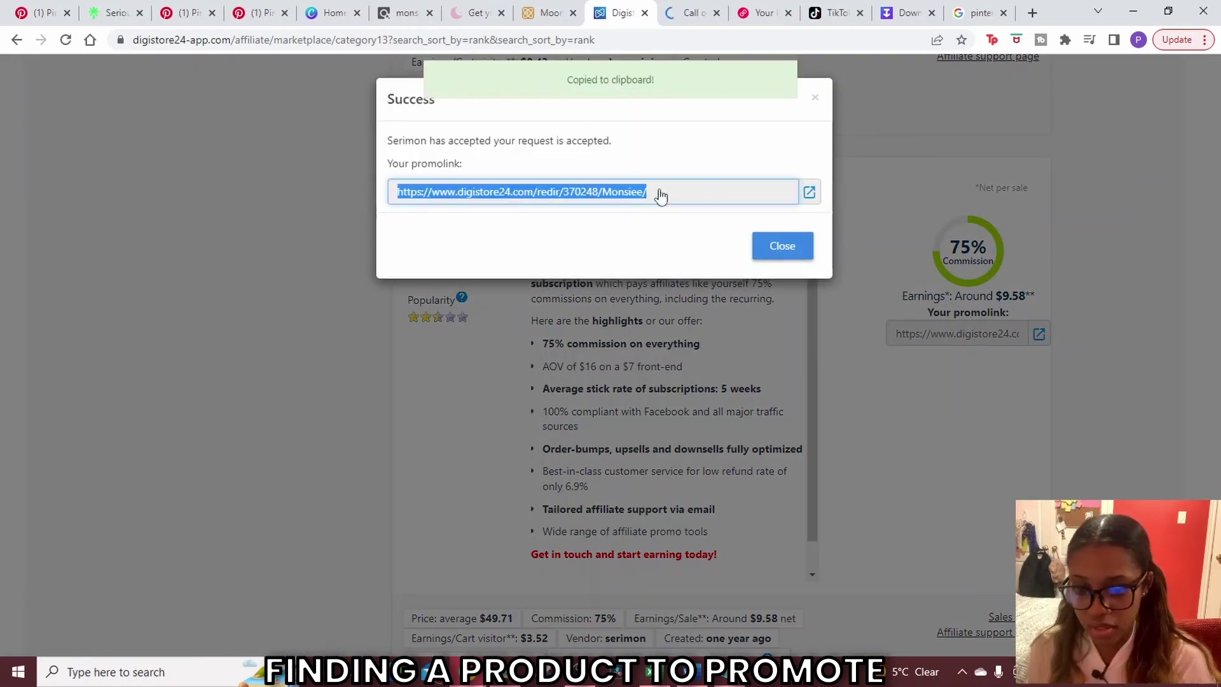
{"action": "left_click", "coordinate": [720, 676]}
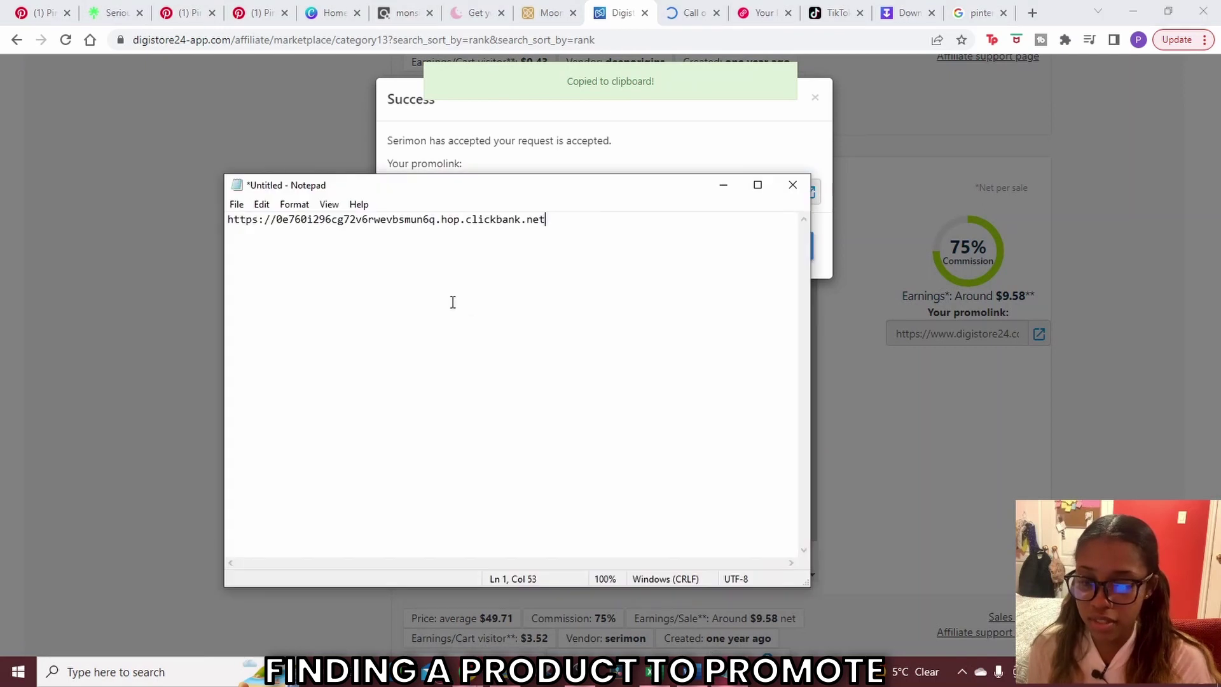
{"action": "key", "text": "Return"}
{"action": "key", "text": "Return"}
{"action": "key", "text": "ctrl+v"}
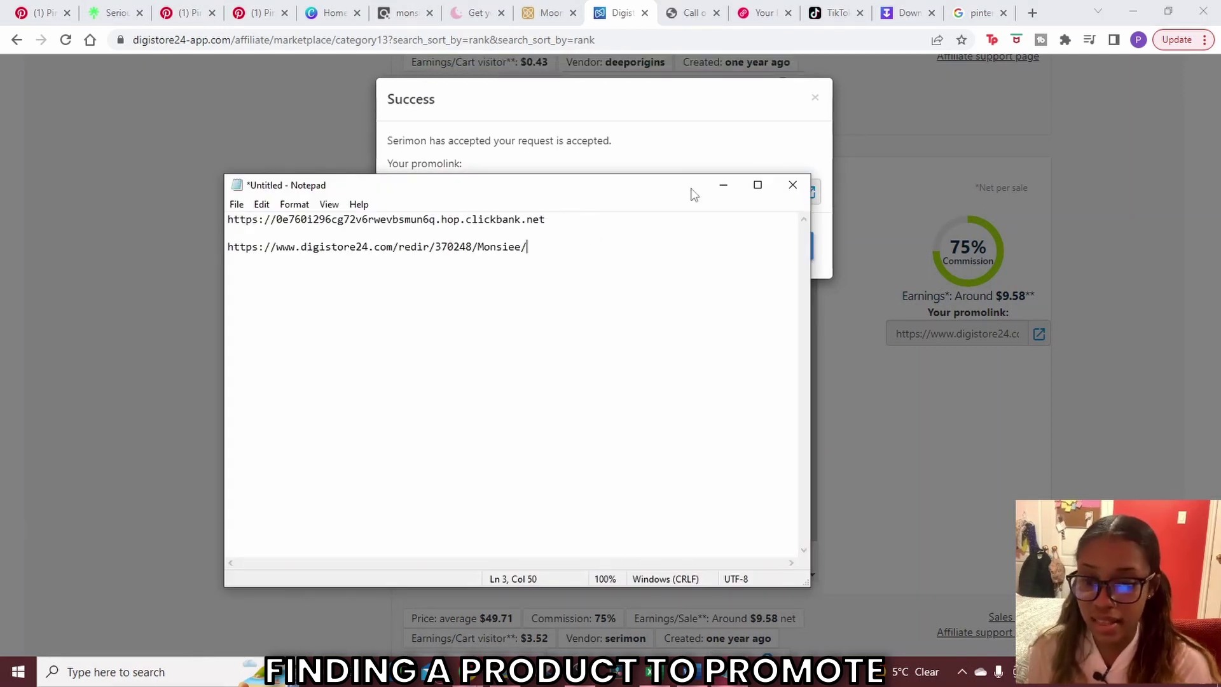
{"action": "left_click", "coordinate": [786, 94]}
{"action": "left_click", "coordinate": [814, 98]}
{"action": "left_click", "coordinate": [716, 12]}
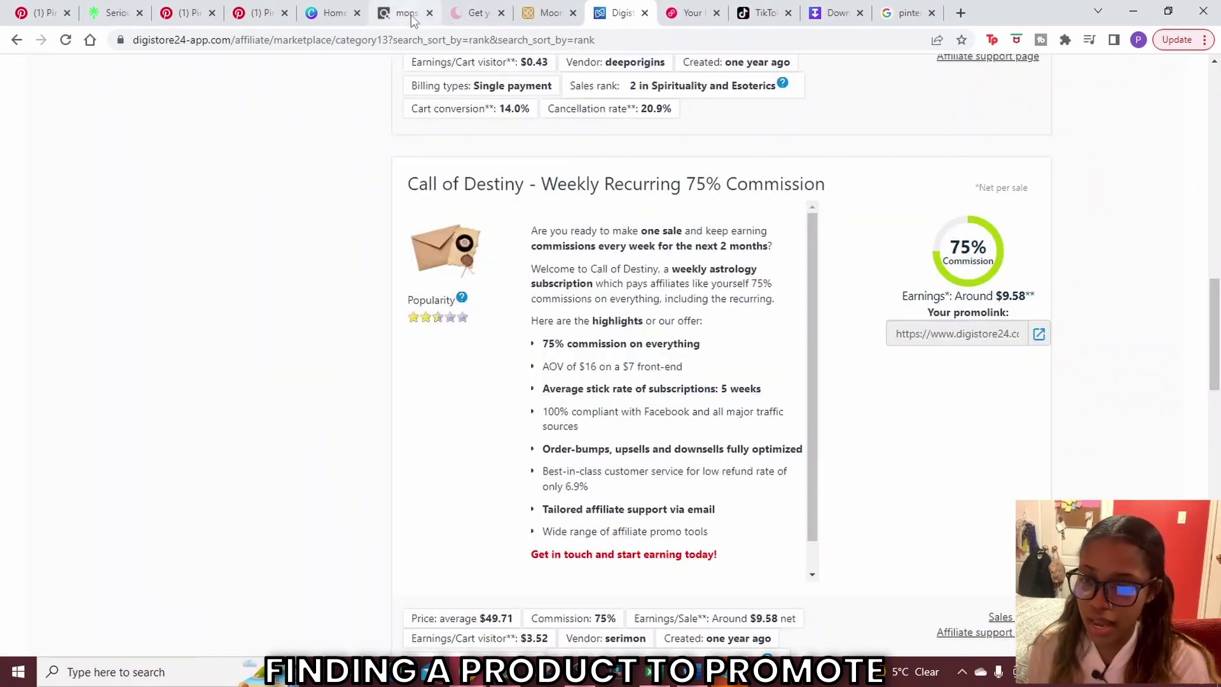
Back on ClickBank, create and copy a Moon Reading HopLink that uses the ARIES PRESELECTED landing page, and close the HopLink dialog.
{"action": "left_click", "coordinate": [411, 14]}
{"action": "scroll", "coordinate": [506, 389], "scroll_direction": "down", "scroll_amount": 6}
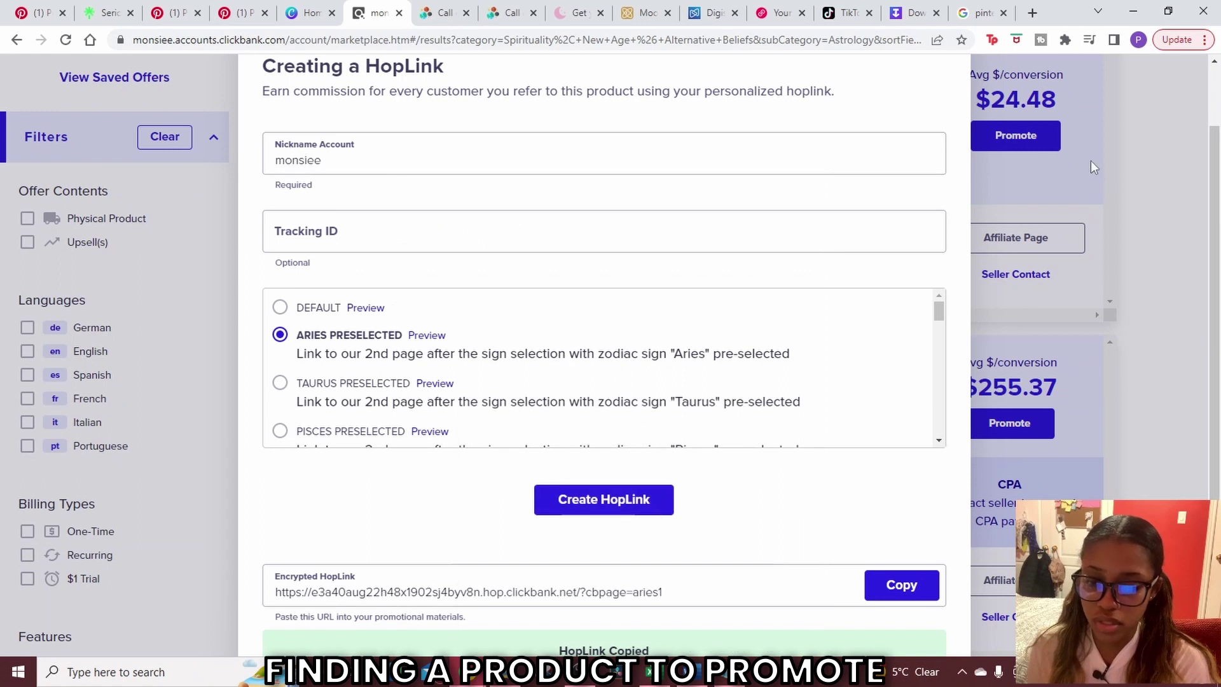
{"action": "left_click", "coordinate": [1090, 160]}
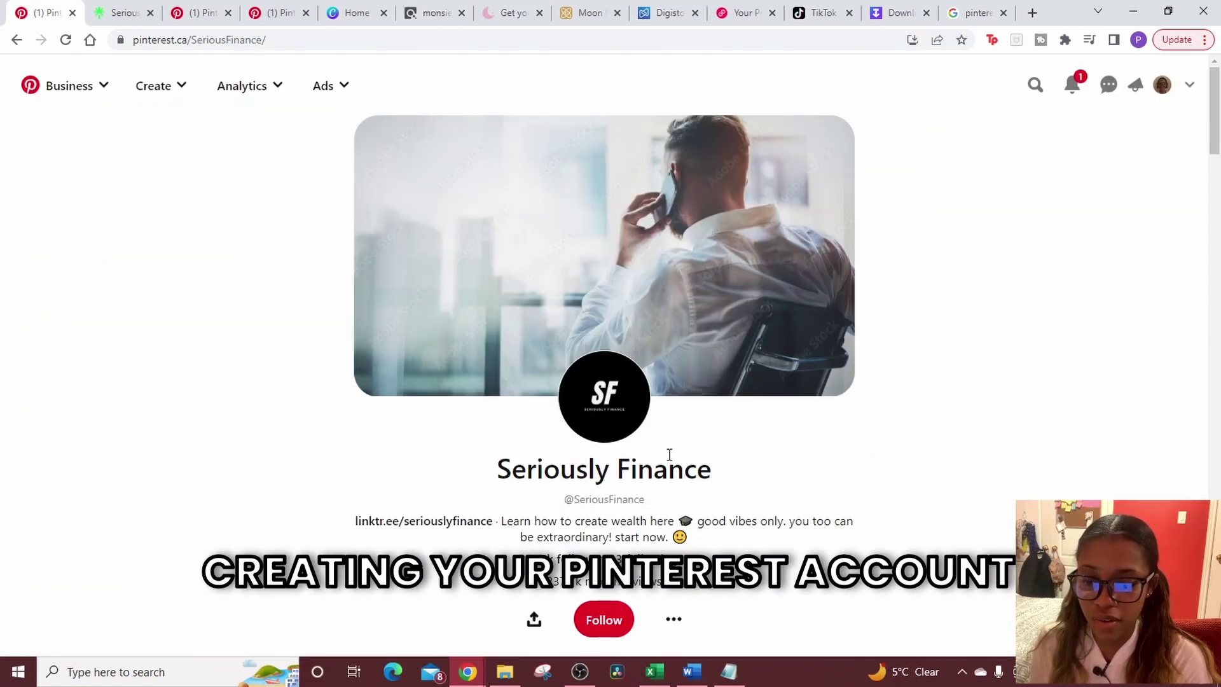
Examine the Seriously Finance and Manifest Abundance Pinterest profiles as models for a niche account.
{"action": "scroll", "coordinate": [410, 358], "scroll_direction": "down", "scroll_amount": 5}
{"action": "scroll", "coordinate": [410, 358], "scroll_direction": "up", "scroll_amount": 5}
{"action": "left_click", "coordinate": [200, 13]}
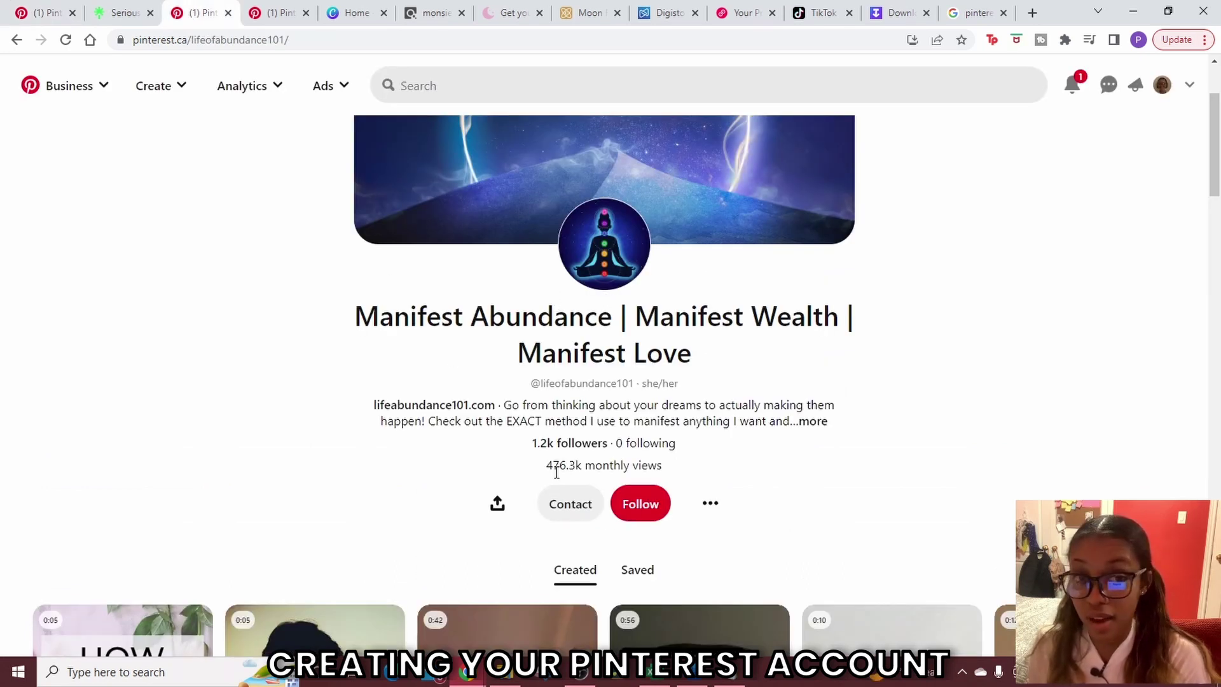
Convert the new personal Pinterest account to a free business account.
{"action": "left_click", "coordinate": [310, 16]}
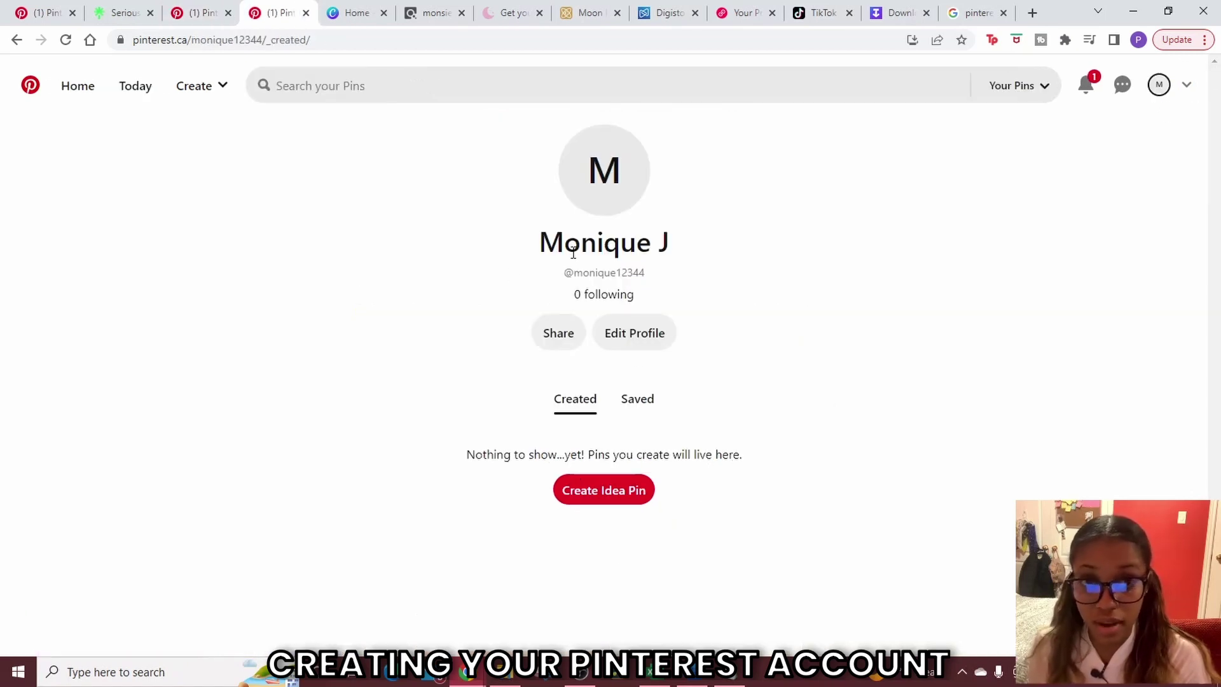
{"action": "left_click", "coordinate": [1164, 94]}
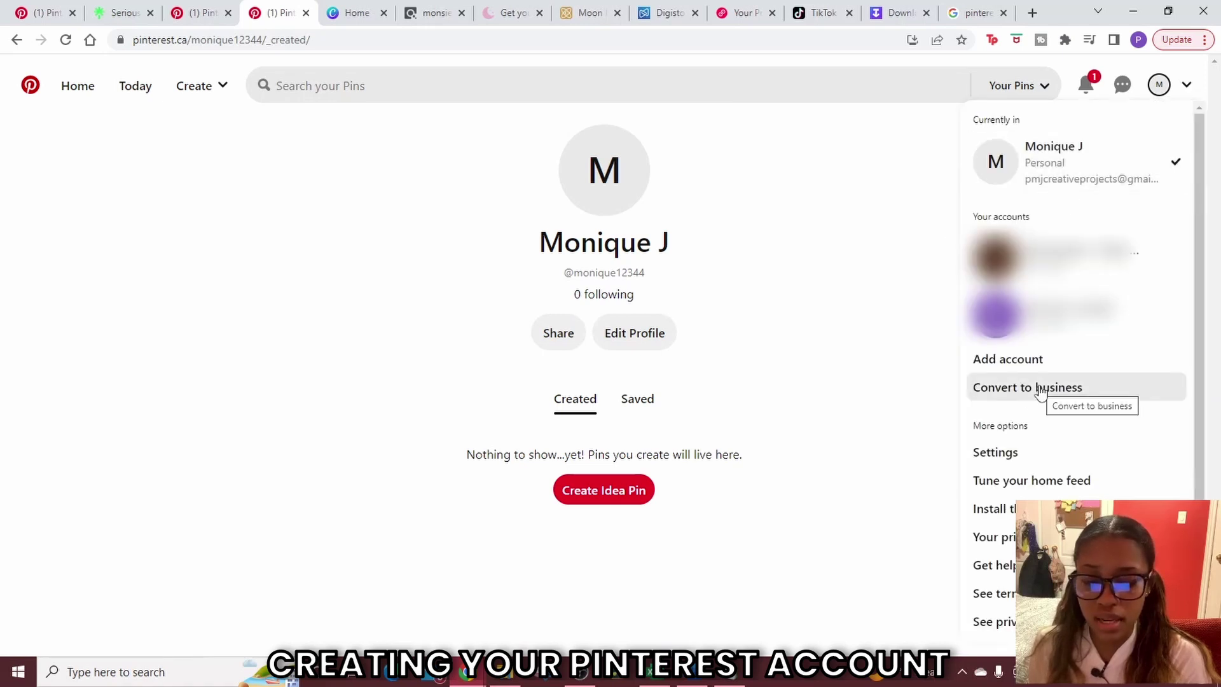
{"action": "left_click", "coordinate": [1040, 397]}
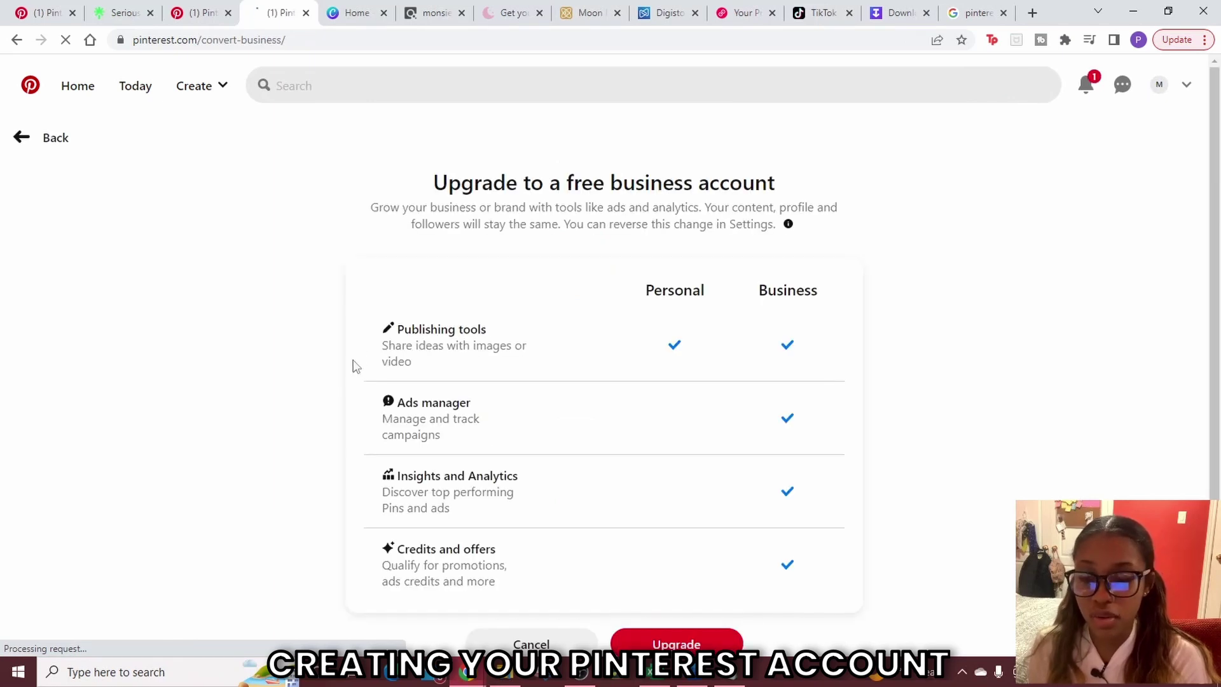
{"action": "scroll", "coordinate": [741, 414], "scroll_direction": "down", "scroll_amount": 1}
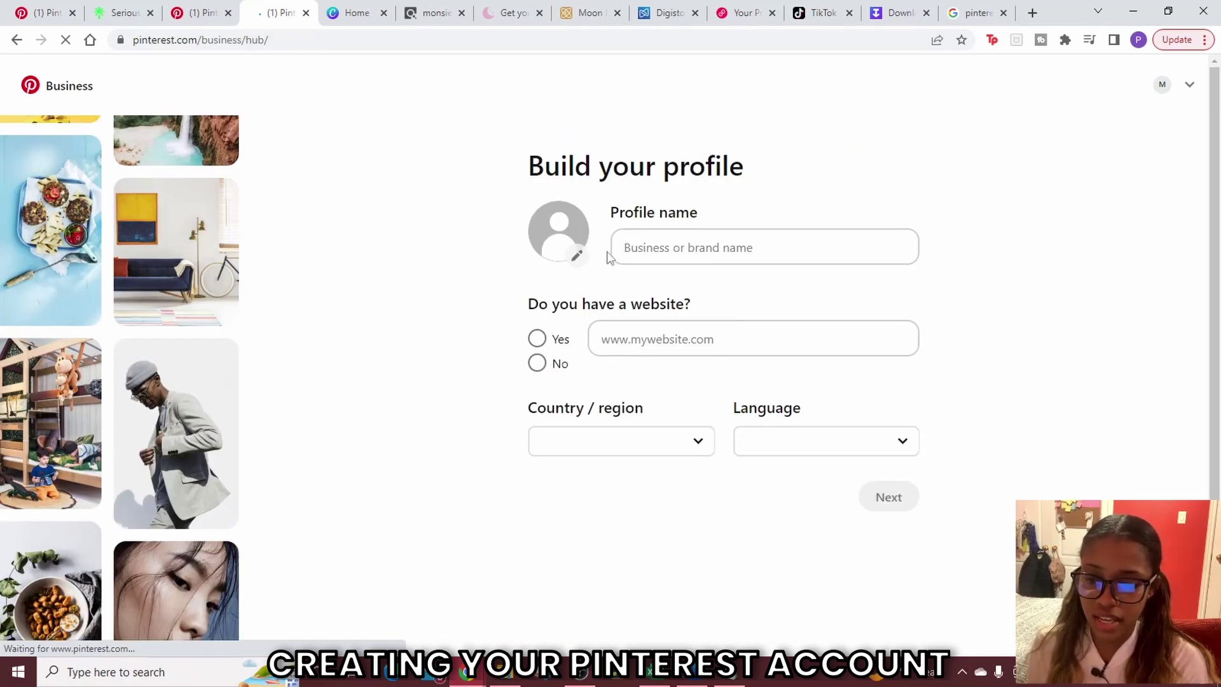
Complete the business setup as Astrology Center with no website, Education focus, and lead generation, site traffic and brand awareness goals, skipping the starting suggestions.
{"action": "left_click", "coordinate": [691, 250]}
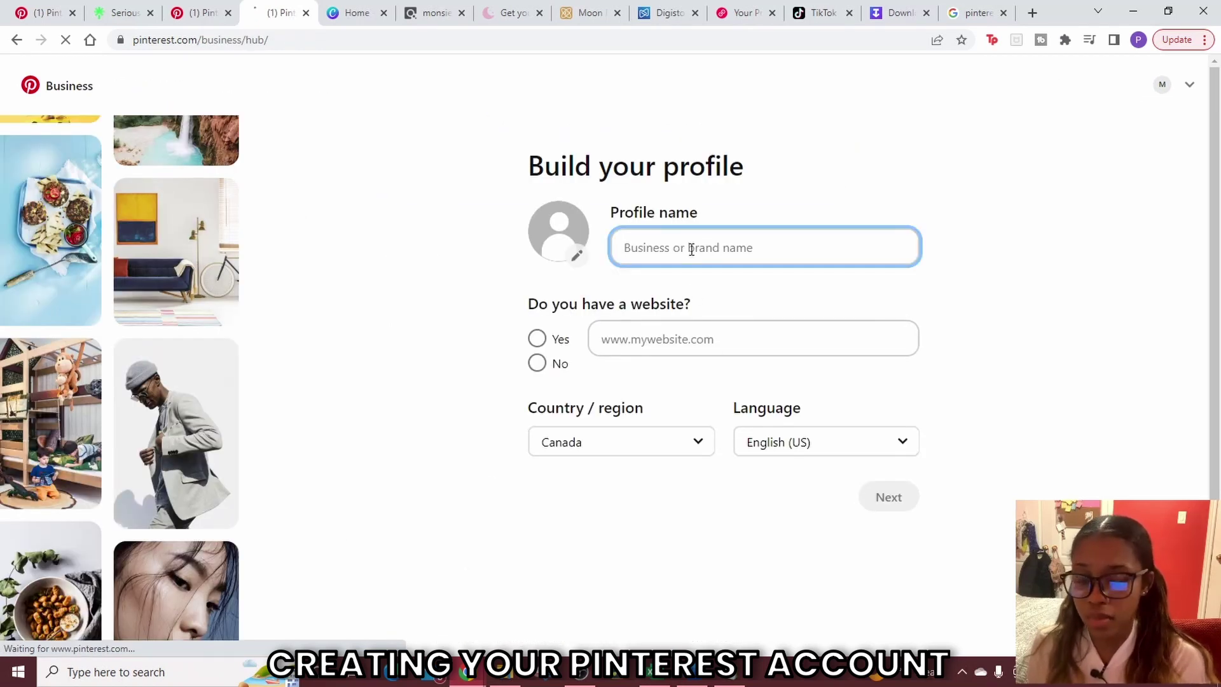
{"action": "type", "text": "Astrology Center"}
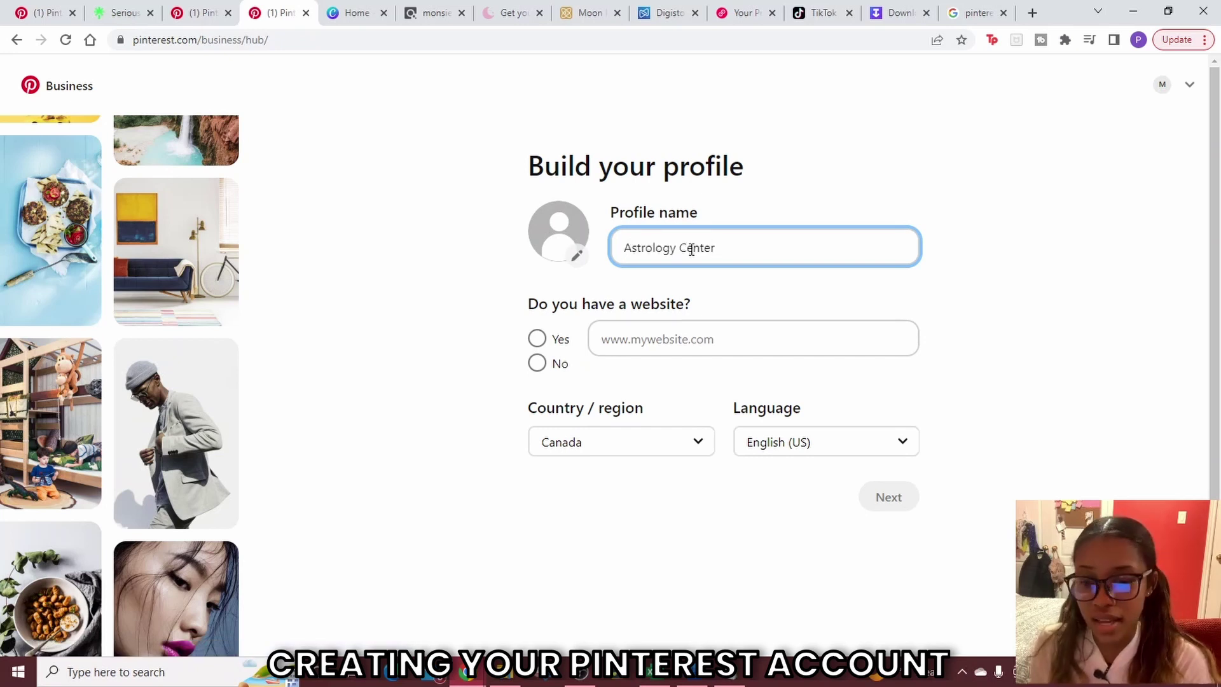
{"action": "left_click", "coordinate": [541, 369]}
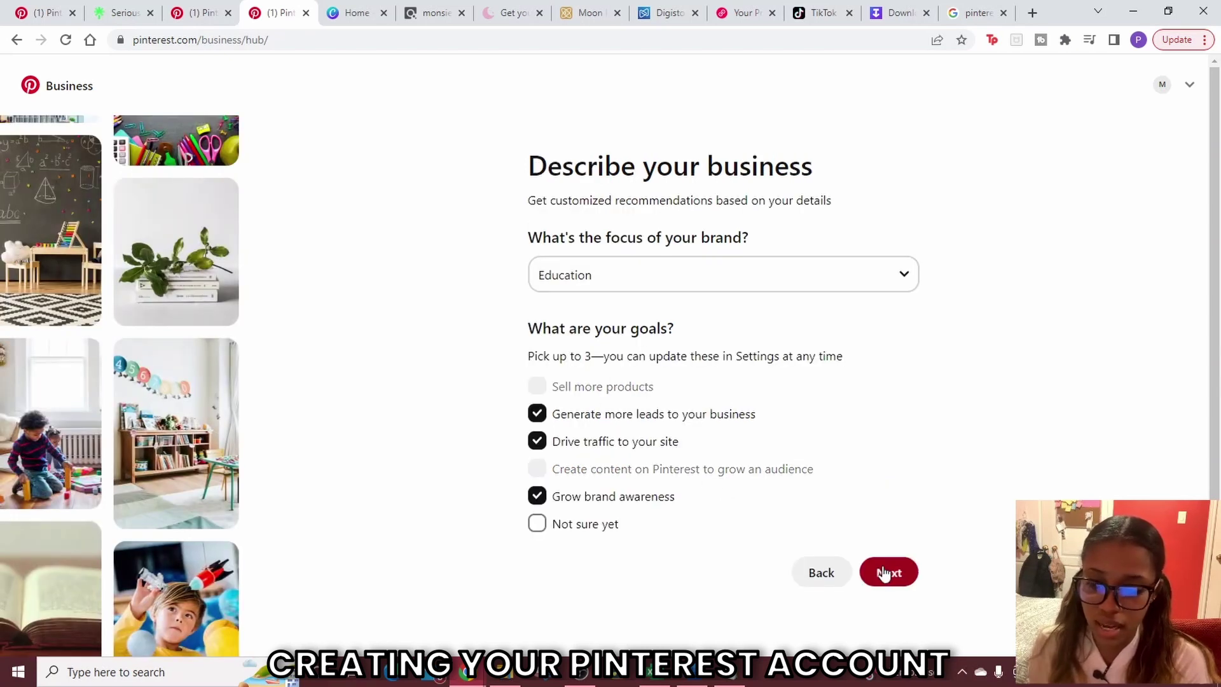
{"action": "left_click", "coordinate": [887, 572]}
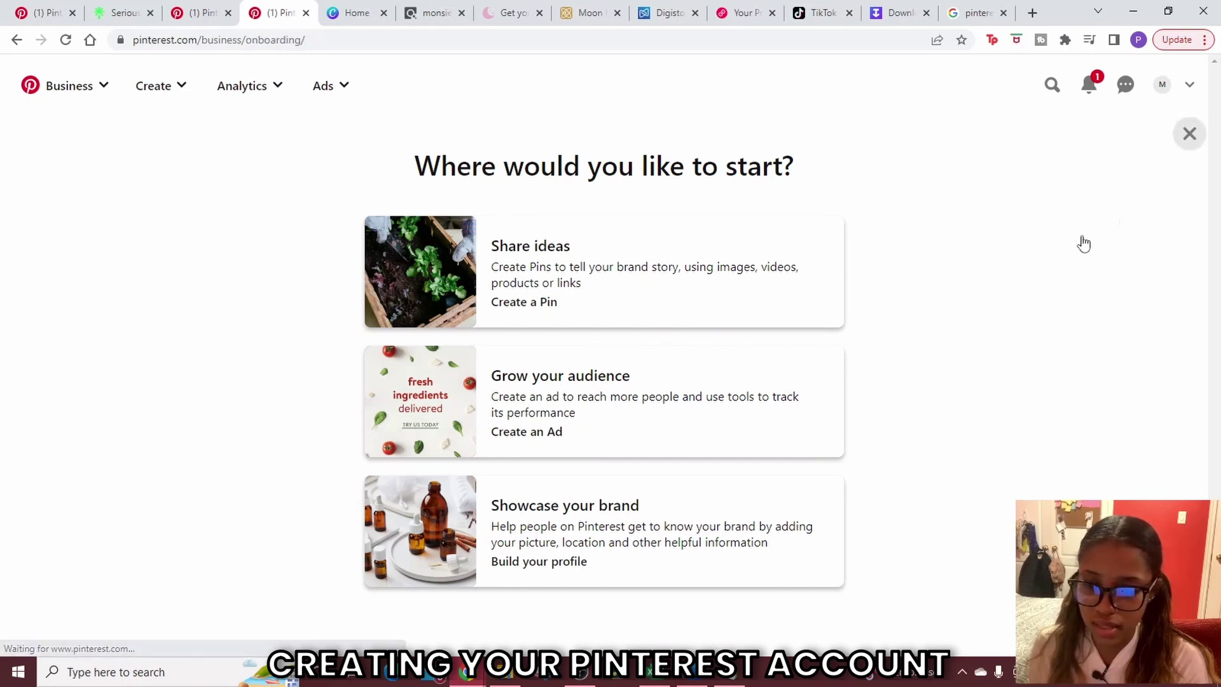
{"action": "left_click", "coordinate": [1188, 136]}
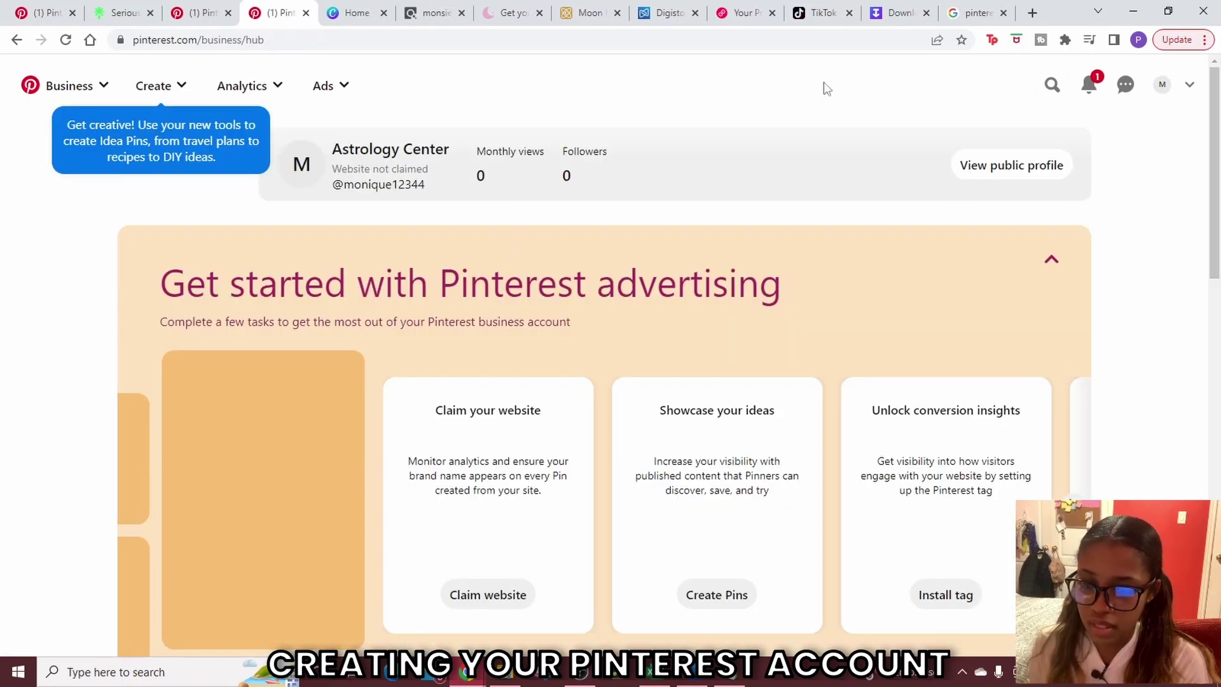
In the public profile settings, keep the name Astrology Center, change the username to AstrologyCenterForALI and save.
{"action": "left_click", "coordinate": [1162, 84]}
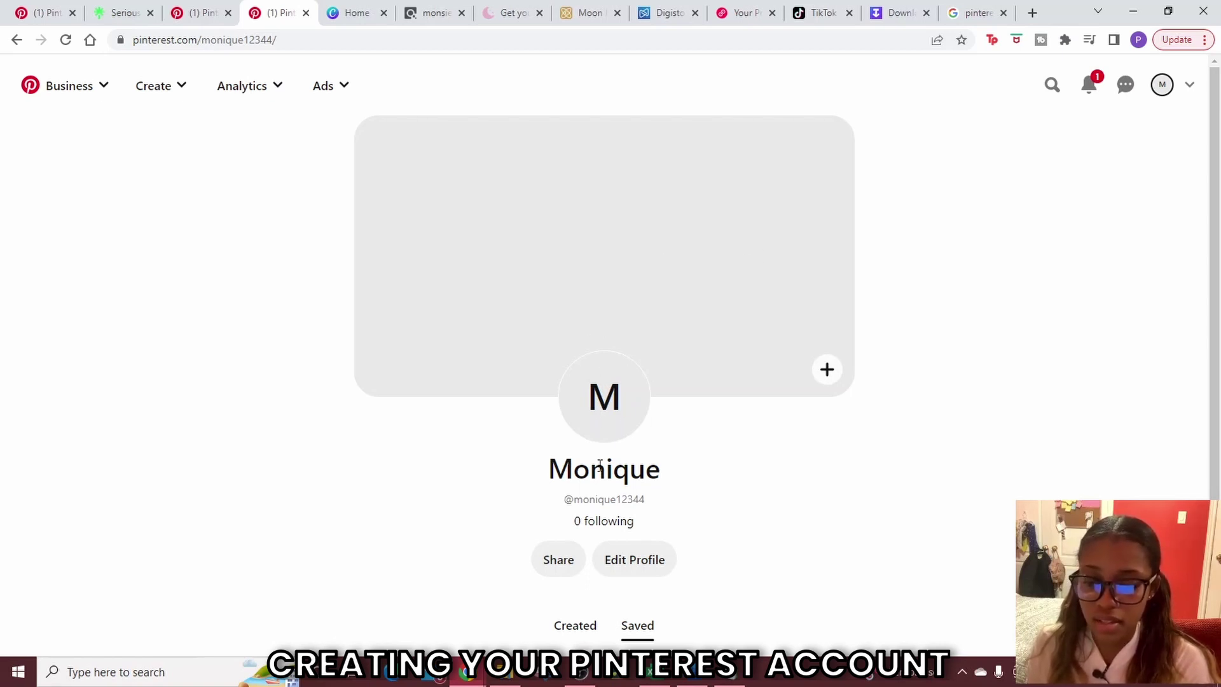
{"action": "left_click", "coordinate": [1189, 87]}
{"action": "left_click", "coordinate": [1003, 310]}
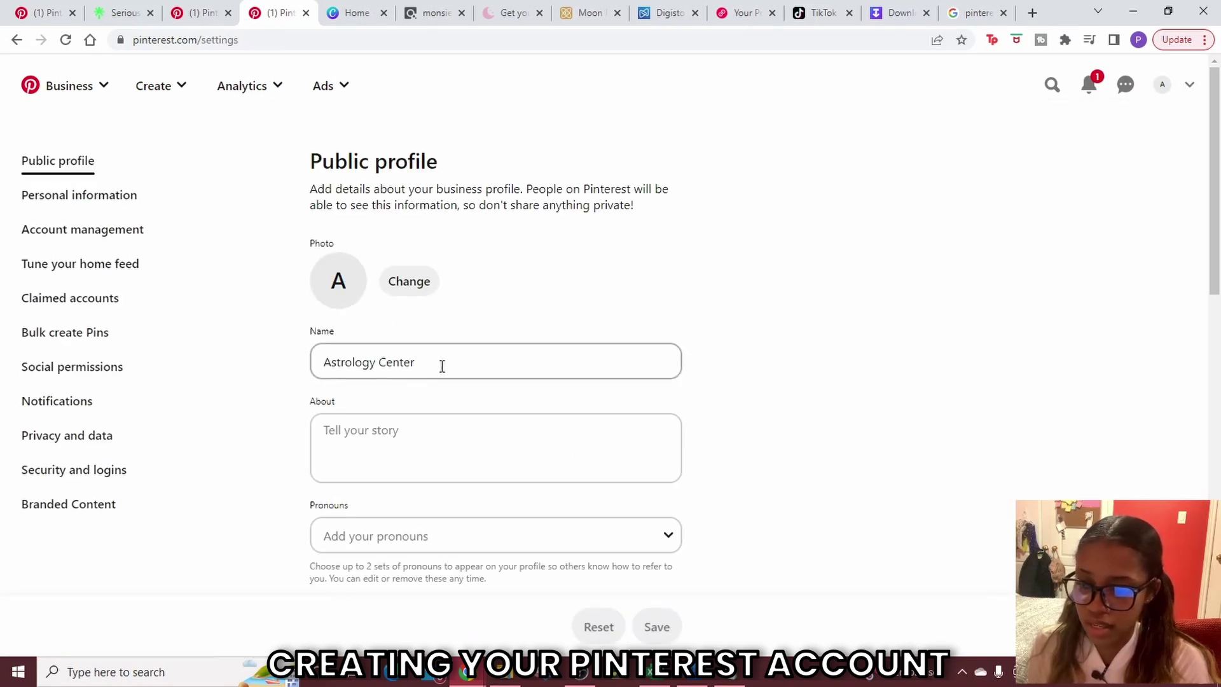
{"action": "left_click", "coordinate": [440, 367]}
{"action": "scroll", "coordinate": [365, 392], "scroll_direction": "down", "scroll_amount": 3}
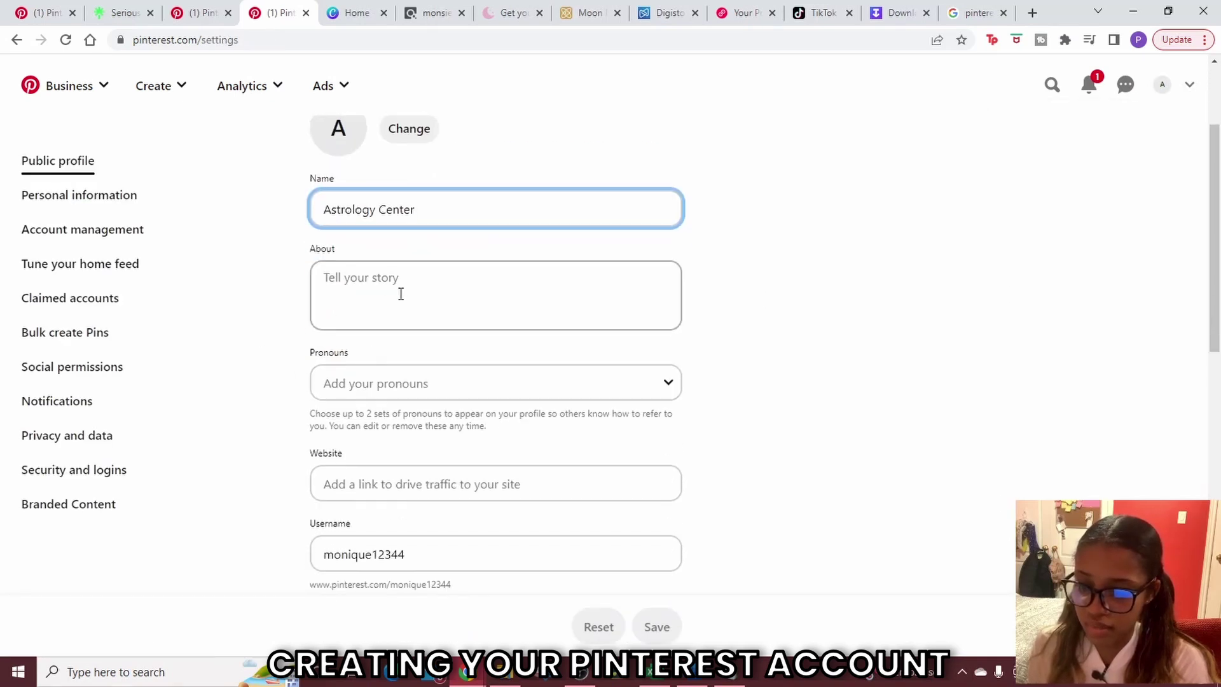
{"action": "left_click", "coordinate": [656, 626]}
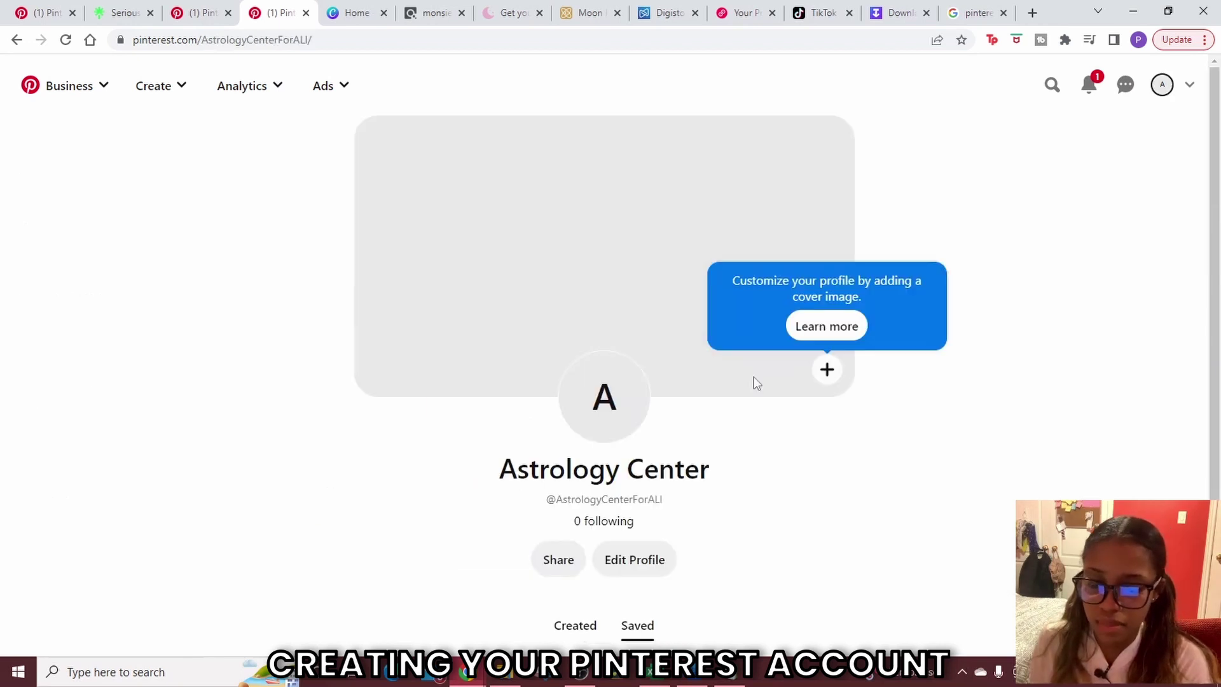
Compare the new Astrology Center profile's cover and photo areas with those of the Seriously Finance and Manifest Abundance profiles.
{"action": "scroll", "coordinate": [753, 376], "scroll_direction": "down", "scroll_amount": 2}
{"action": "scroll", "coordinate": [731, 381], "scroll_direction": "up", "scroll_amount": 2}
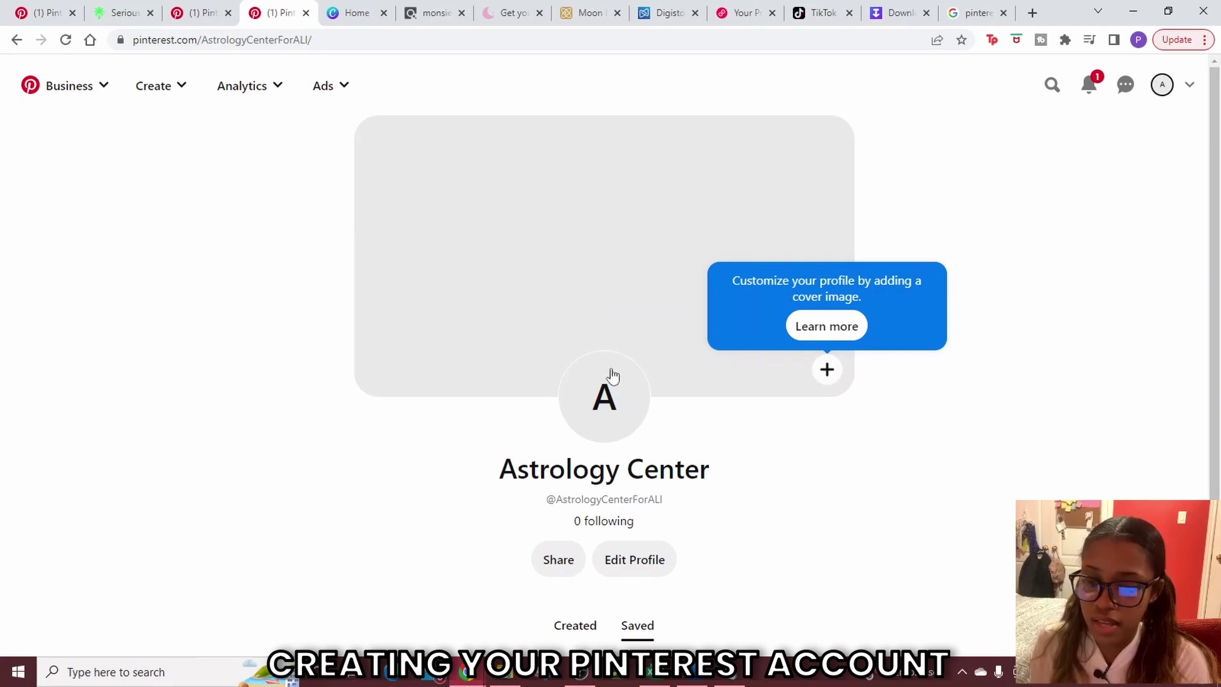
{"action": "scroll", "coordinate": [614, 414], "scroll_direction": "down", "scroll_amount": 2}
{"action": "left_click", "coordinate": [44, 12]}
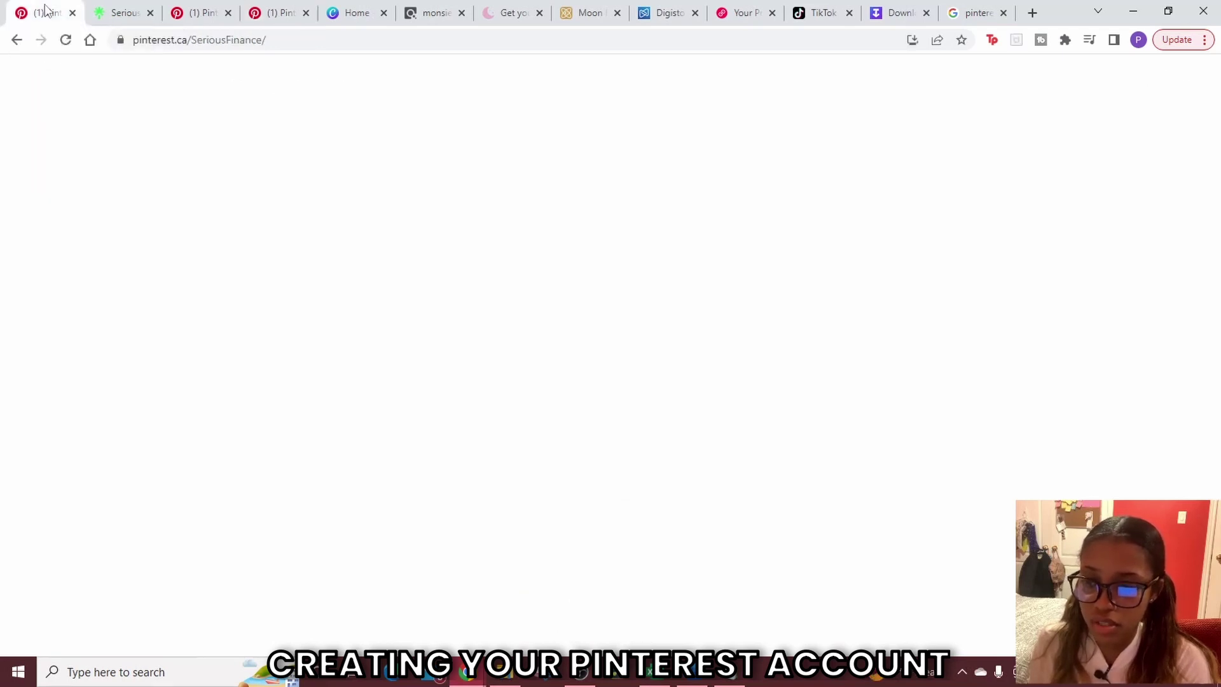
{"action": "scroll", "coordinate": [563, 445], "scroll_direction": "down", "scroll_amount": 1}
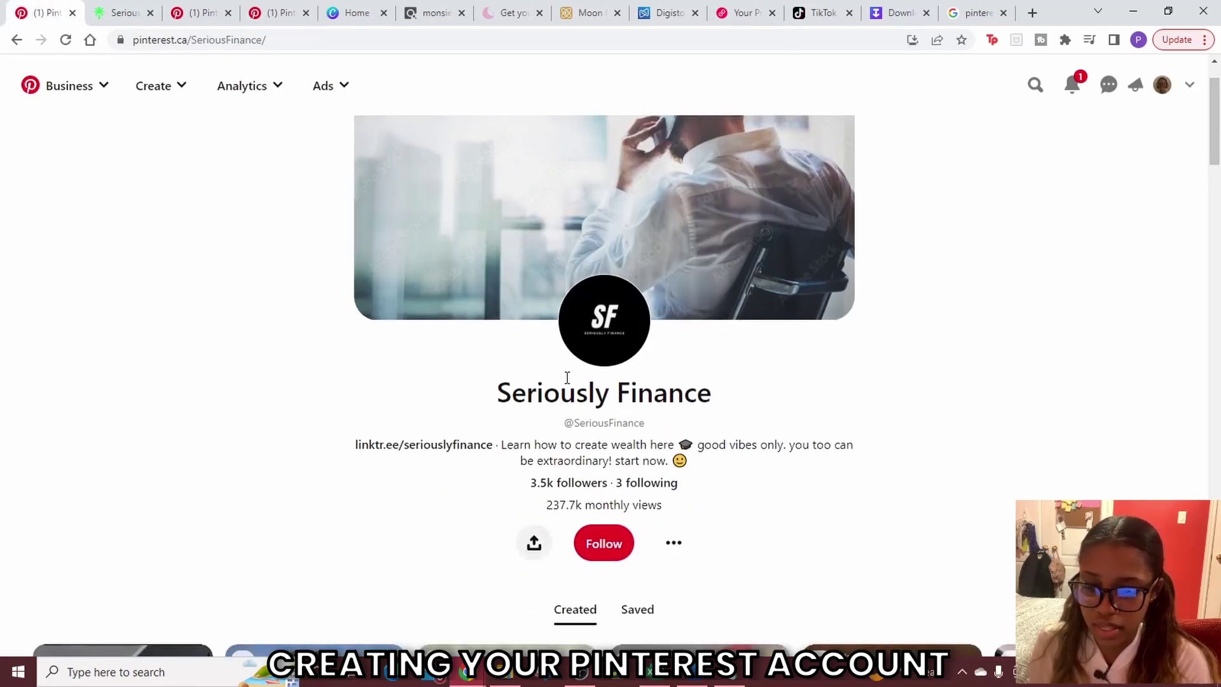
{"action": "scroll", "coordinate": [578, 361], "scroll_direction": "up", "scroll_amount": 1}
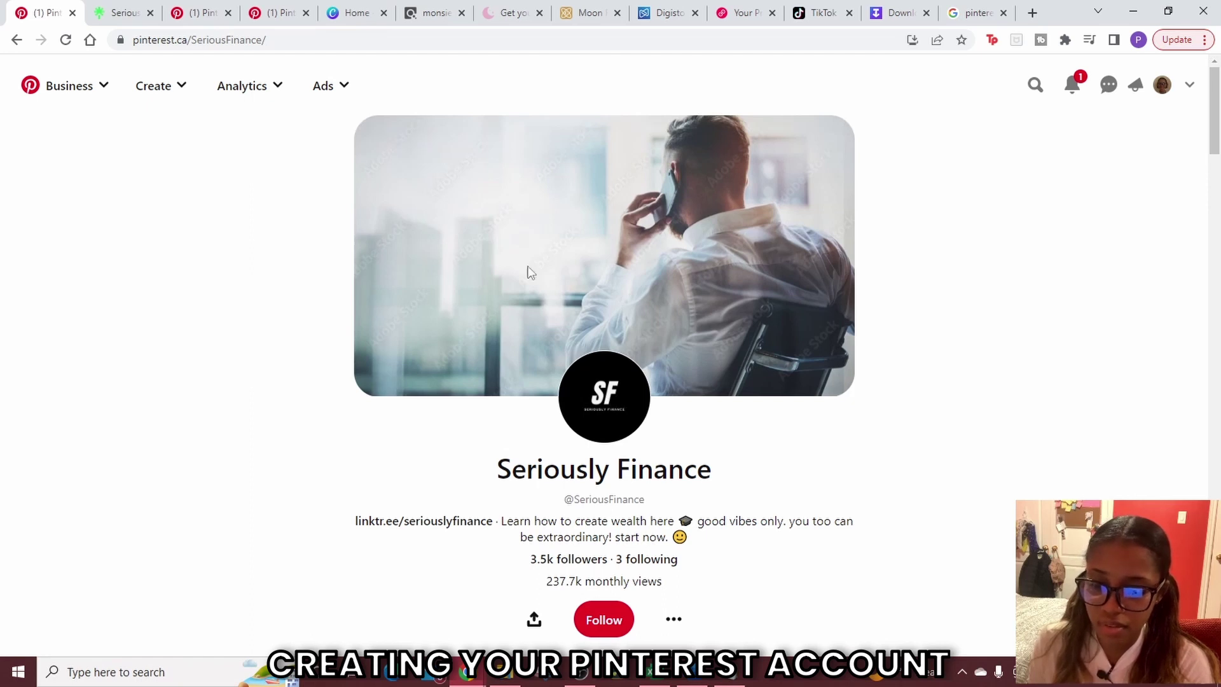
{"action": "left_click", "coordinate": [212, 20]}
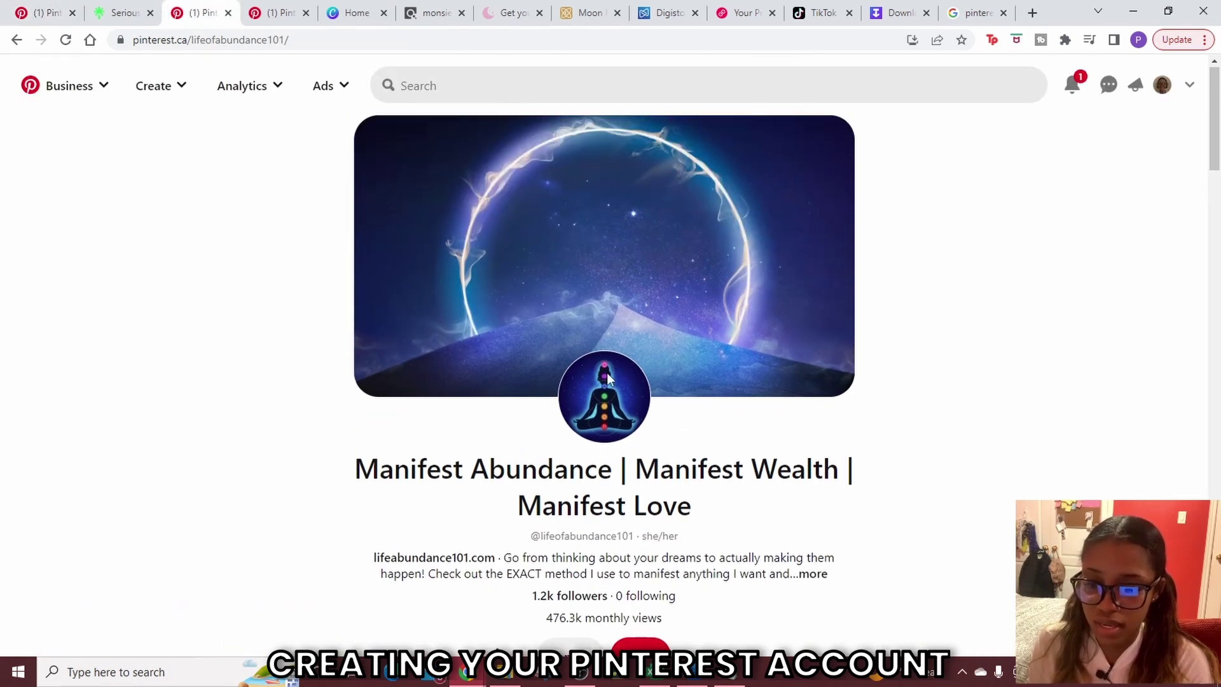
Read the About details of the Manifest Abundance profile, then return to the Astrology Center profile.
{"action": "scroll", "coordinate": [575, 237], "scroll_direction": "down", "scroll_amount": 1}
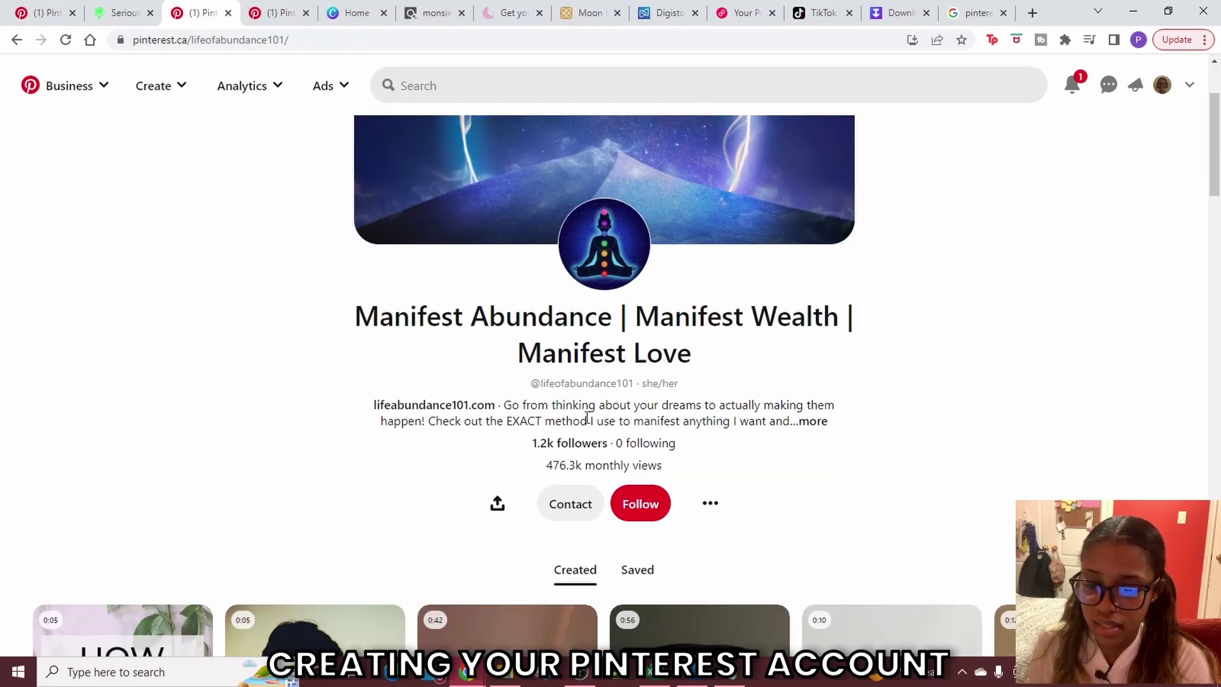
{"action": "left_click", "coordinate": [551, 385]}
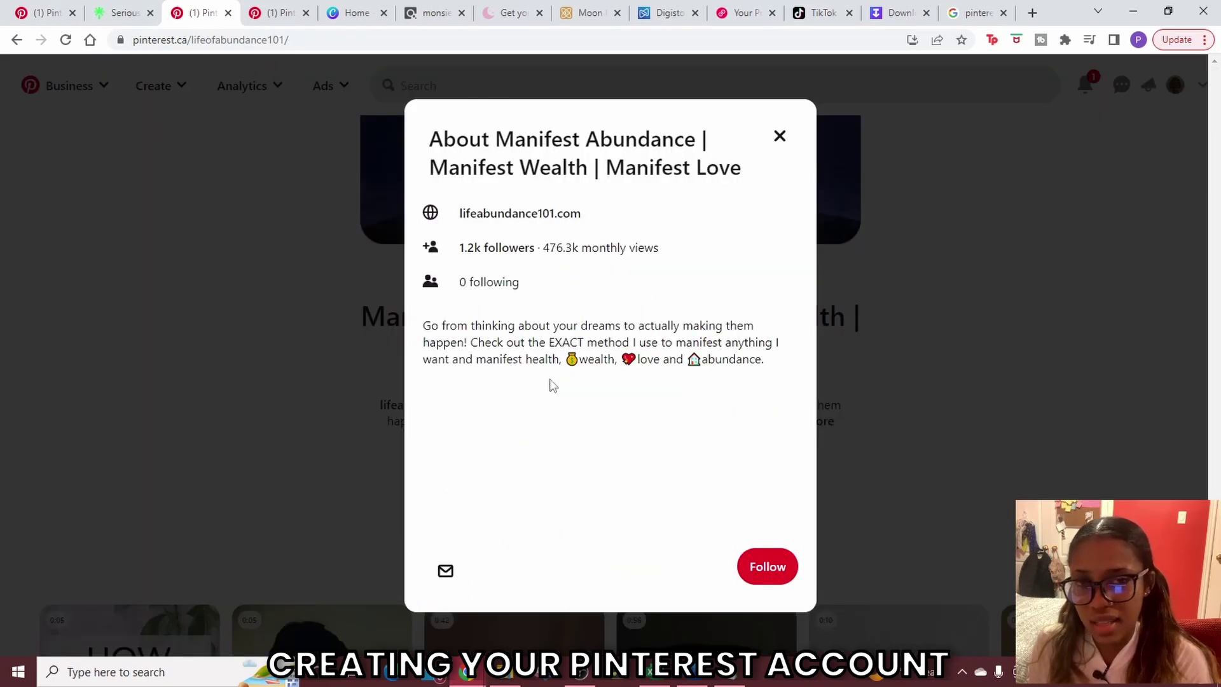
{"action": "left_click", "coordinate": [780, 137]}
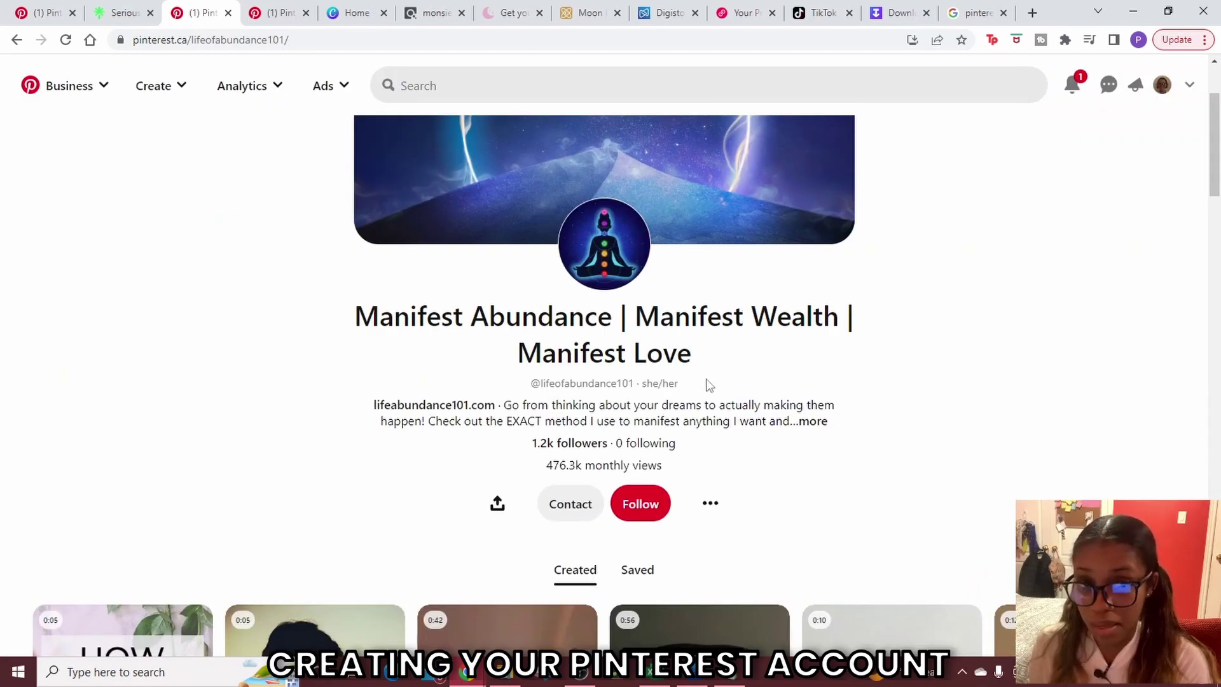
{"action": "left_click", "coordinate": [280, 12]}
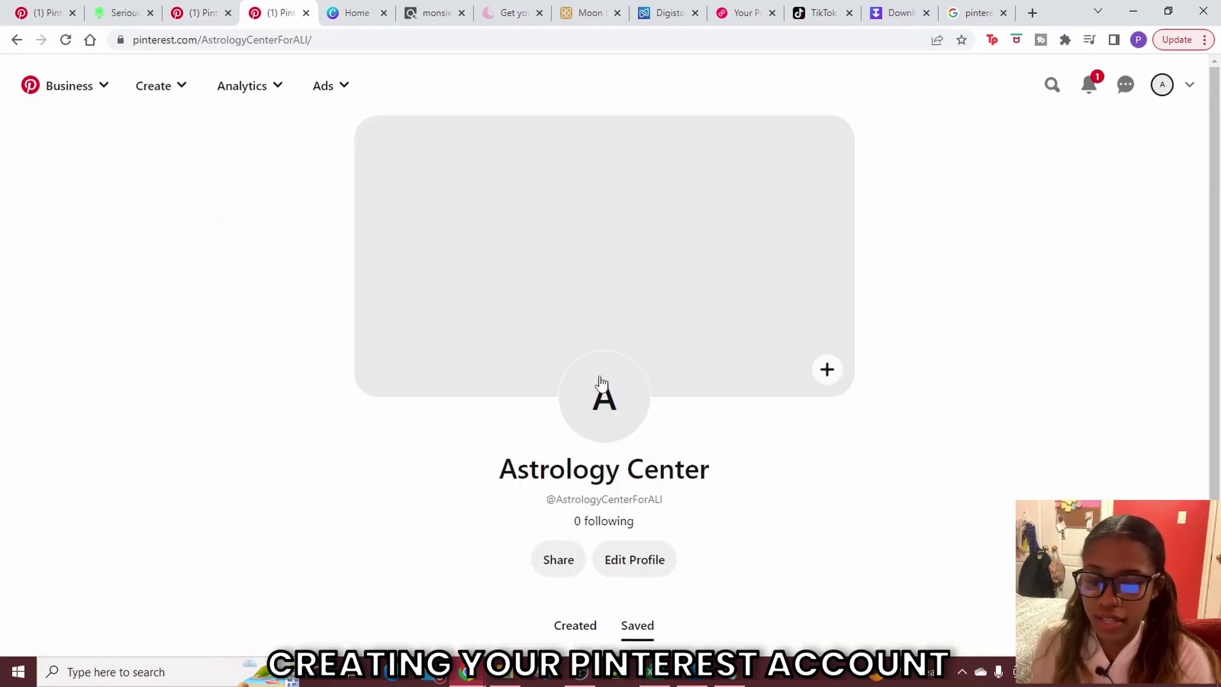
Switch to Canva, search the templates for "logo" and open the black The World Studios globe logo template.
{"action": "left_click", "coordinate": [360, 10]}
{"action": "left_click", "coordinate": [524, 258]}
{"action": "type", "text": "log"}
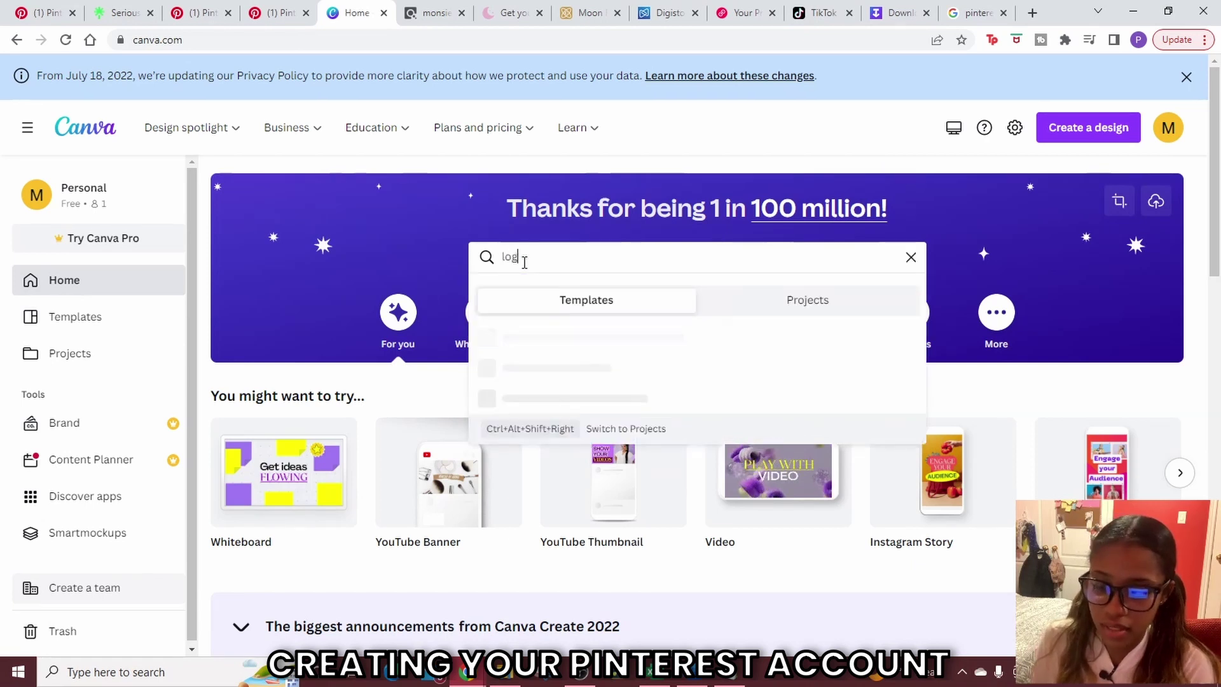
{"action": "type", "text": "o"}
{"action": "left_click", "coordinate": [545, 430]}
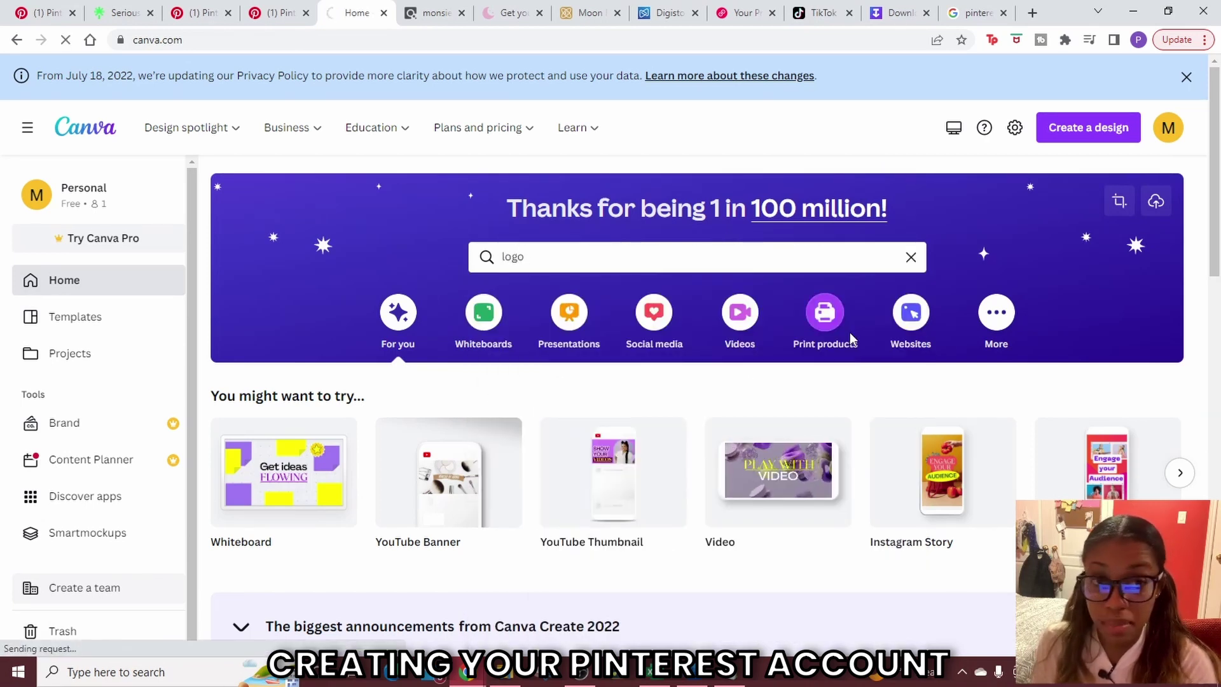
{"action": "scroll", "coordinate": [771, 452], "scroll_direction": "down", "scroll_amount": 4}
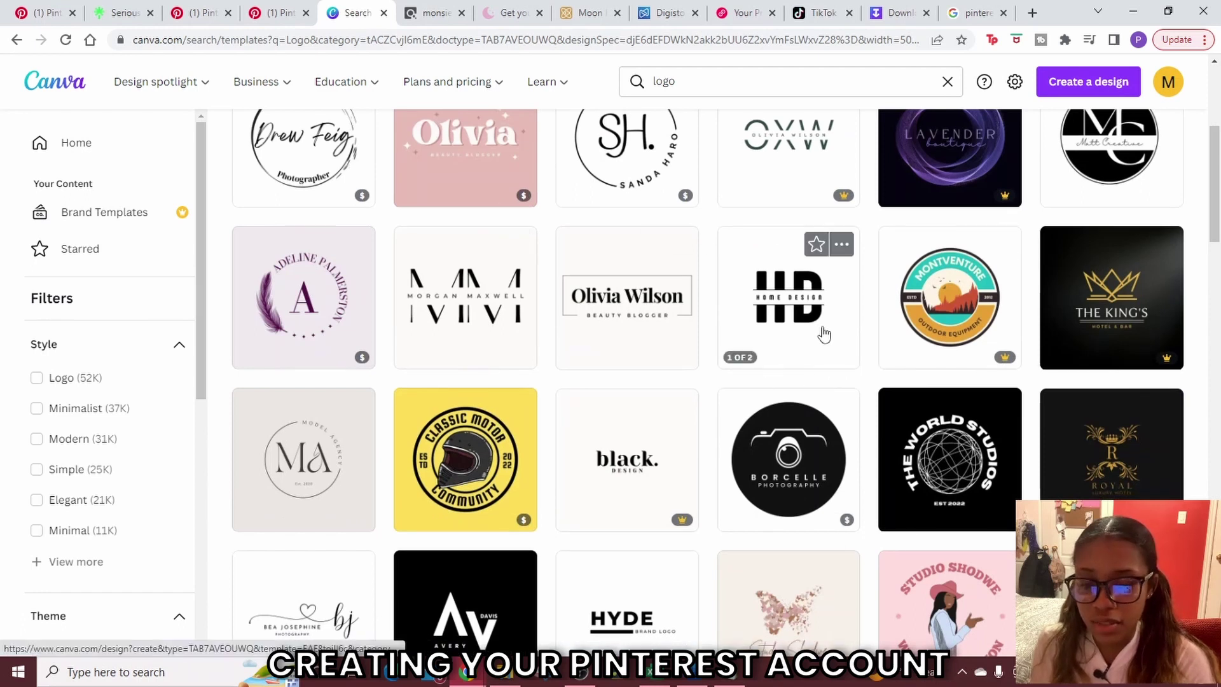
{"action": "scroll", "coordinate": [826, 337], "scroll_direction": "down", "scroll_amount": 2}
{"action": "scroll", "coordinate": [829, 356], "scroll_direction": "up", "scroll_amount": 3}
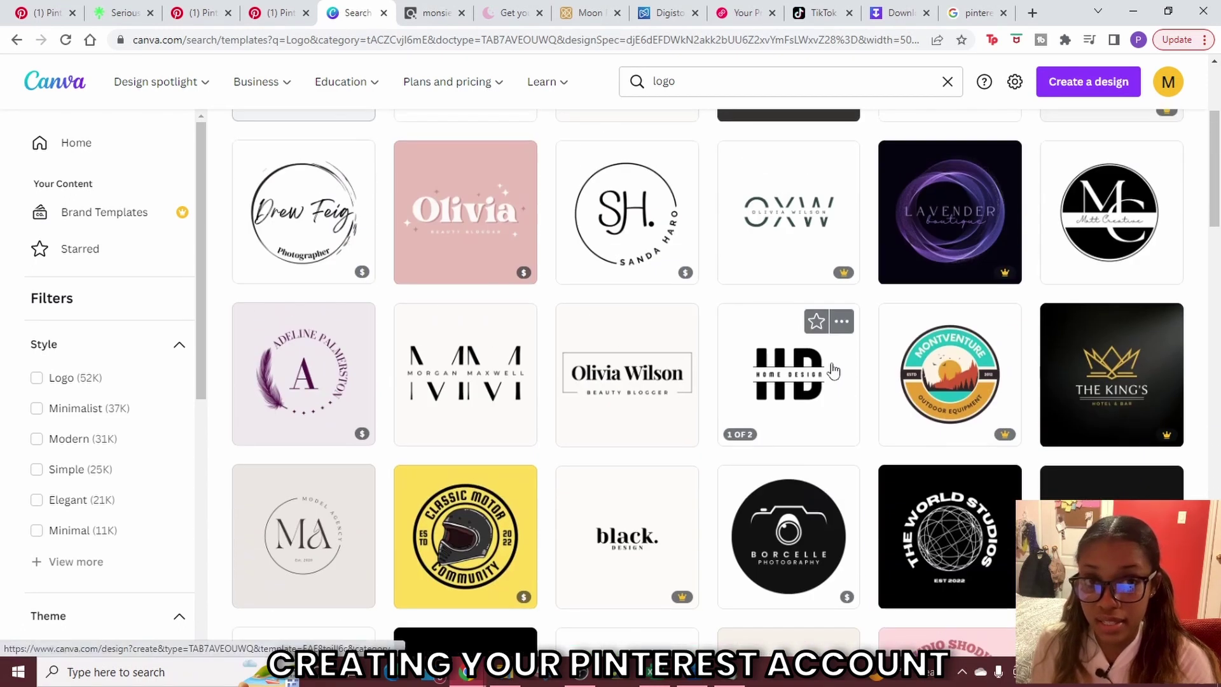
{"action": "scroll", "coordinate": [891, 502], "scroll_direction": "up", "scroll_amount": 1}
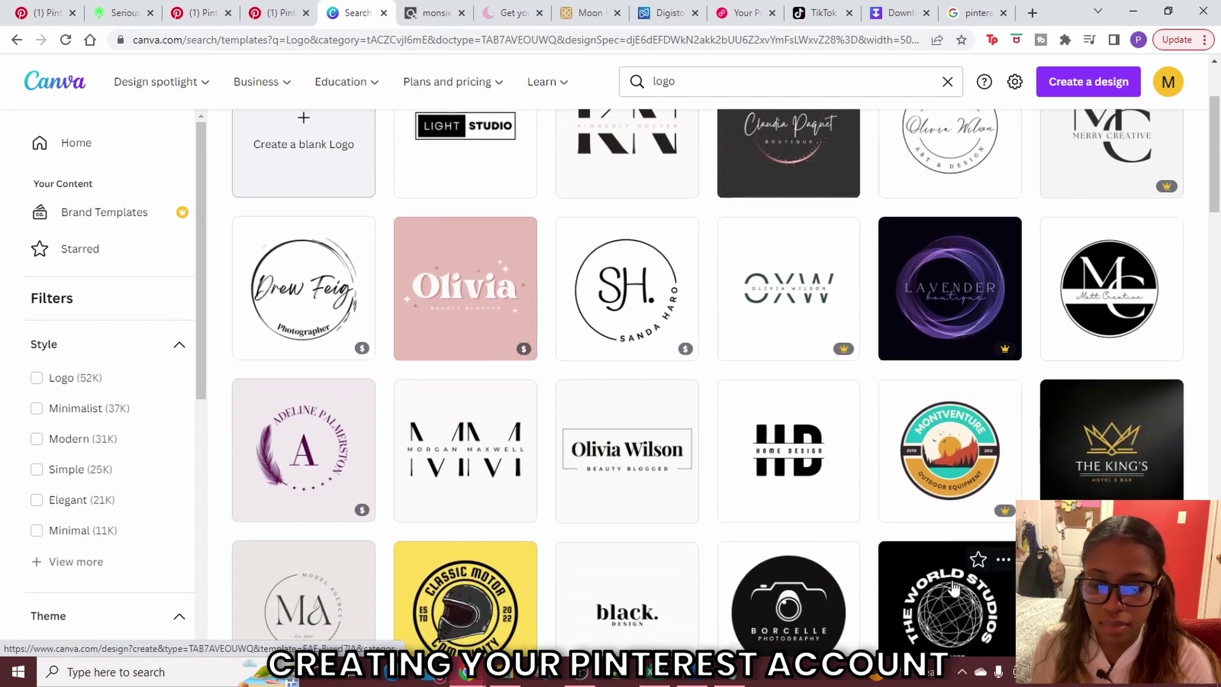
{"action": "scroll", "coordinate": [952, 572], "scroll_direction": "down", "scroll_amount": 2}
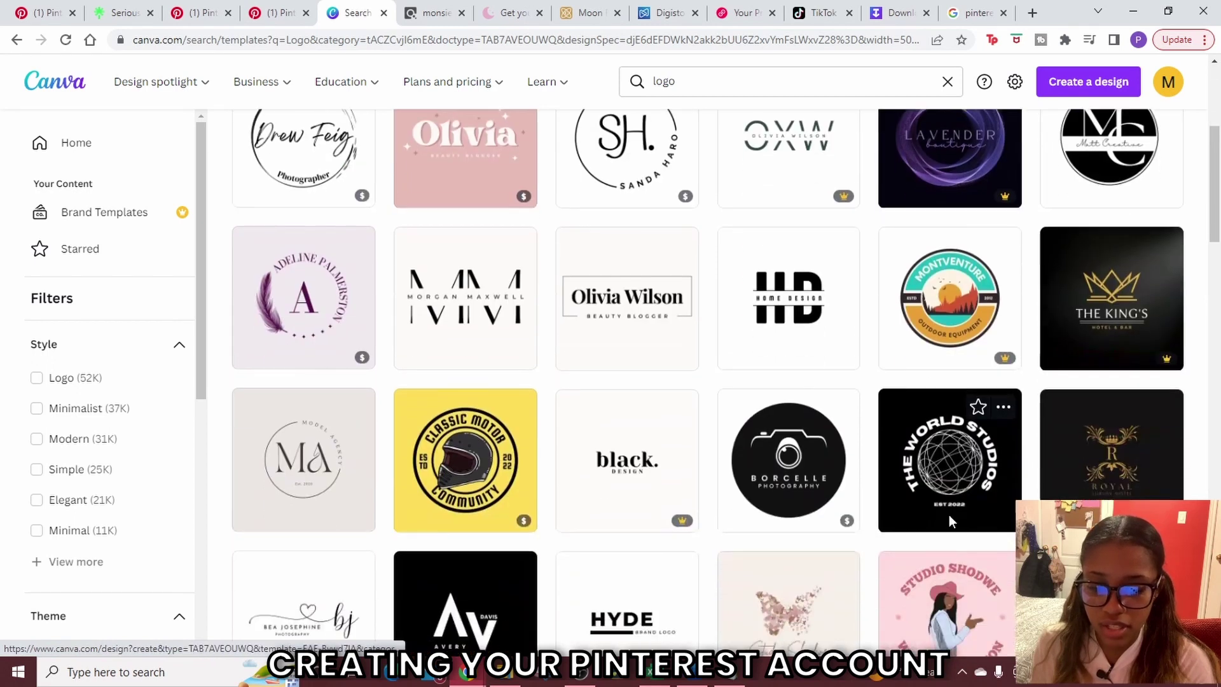
{"action": "left_click", "coordinate": [949, 474]}
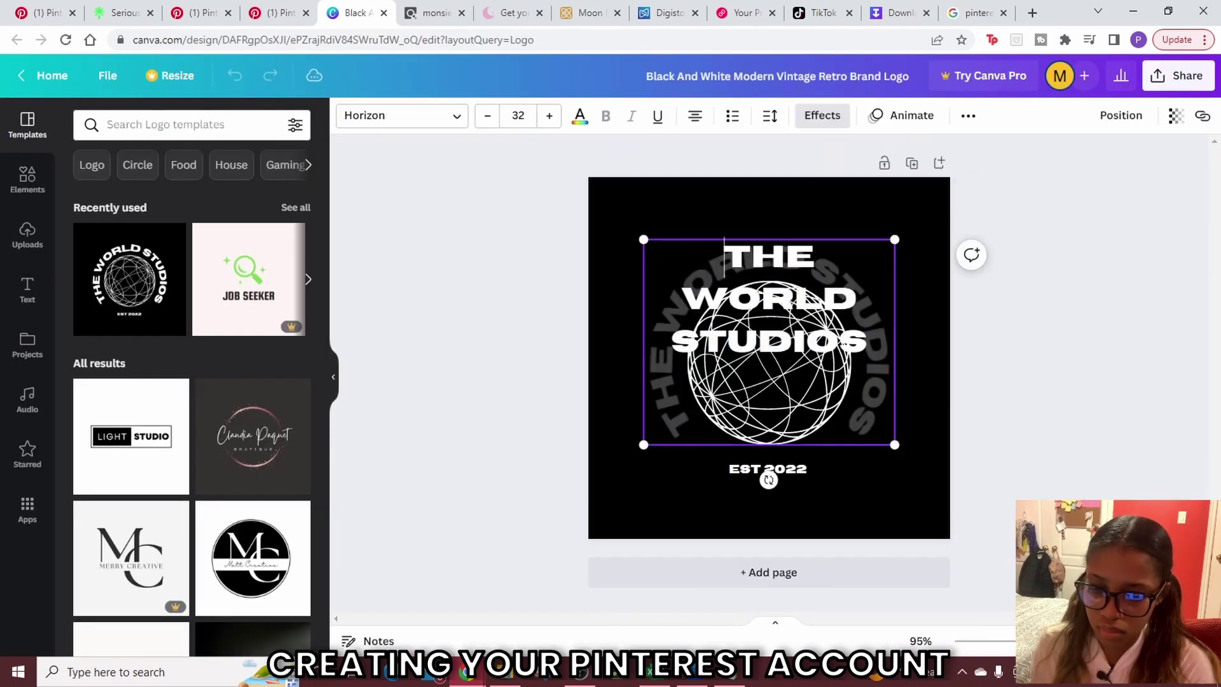
Replace the curved logo text with "ASTROLOGY CENTER" and add the round constellation graphic from an "astrology" graphics search.
{"action": "type", "text": "ASTROLOGY CENTER"}
{"action": "left_click", "coordinate": [27, 178]}
{"action": "left_click", "coordinate": [165, 124]}
{"action": "type", "text": "astrology"}
{"action": "key", "text": "Return"}
{"action": "left_click", "coordinate": [132, 161]}
{"action": "scroll", "coordinate": [281, 441], "scroll_direction": "down", "scroll_amount": 5}
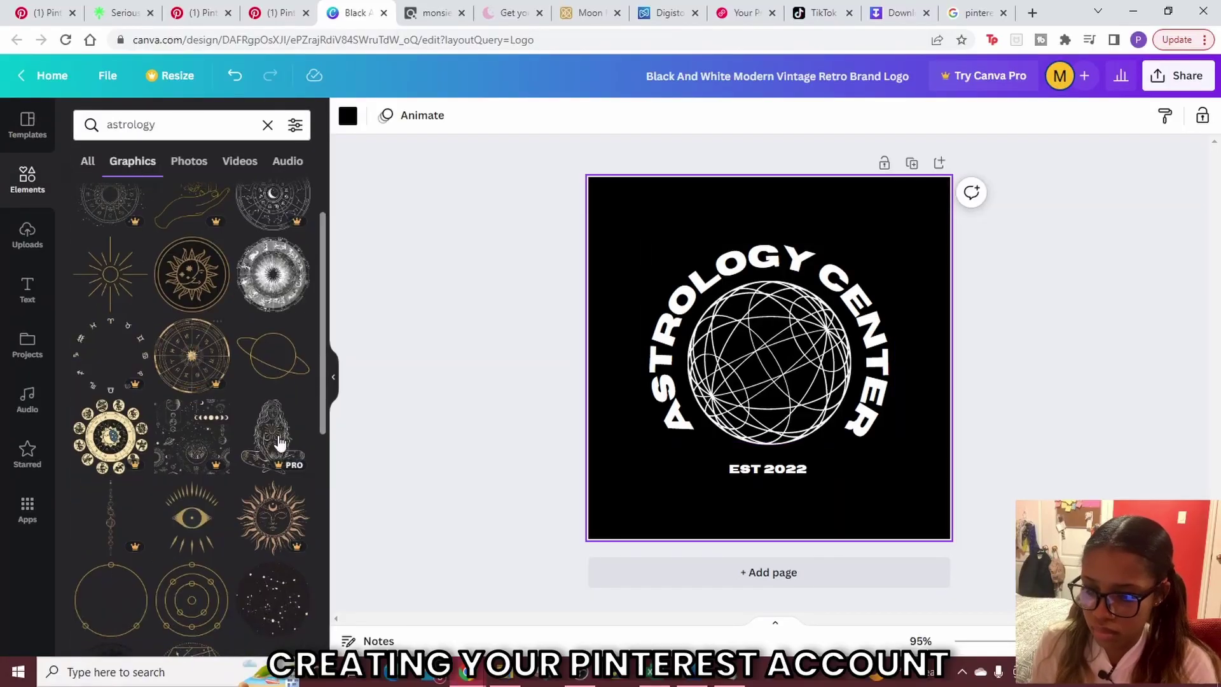
{"action": "left_click", "coordinate": [273, 447]}
{"action": "left_click_drag", "start_coordinate": [769, 358], "coordinate": [693, 321]}
Delete the wire globe and the EST 2022 text, and recenter the curved title with the constellation circle on the canvas.
{"action": "key", "text": "Delete"}
{"action": "left_click_drag", "start_coordinate": [830, 264], "coordinate": [828, 259]}
{"action": "left_click", "coordinate": [768, 470]}
{"action": "key", "text": "Delete"}
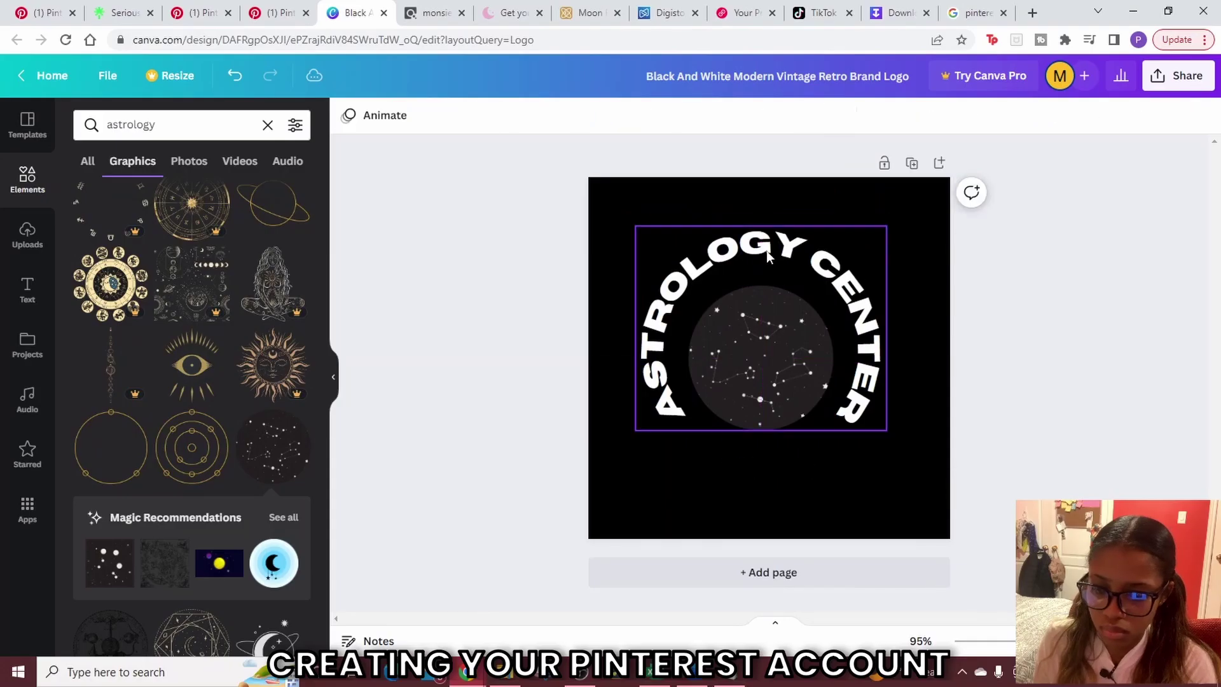
{"action": "left_click", "coordinate": [761, 364], "text": "shift"}
{"action": "left_click_drag", "start_coordinate": [761, 363], "coordinate": [763, 379]}
Search the graphics for "horoscope" and add the purple zodiac wheel to the logo.
{"action": "left_click", "coordinate": [267, 125]}
{"action": "type", "text": "horoscope"}
{"action": "key", "text": "Return"}
{"action": "left_click", "coordinate": [138, 167]}
{"action": "scroll", "coordinate": [185, 382], "scroll_direction": "down", "scroll_amount": 3}
{"action": "scroll", "coordinate": [185, 382], "scroll_direction": "up", "scroll_amount": 3}
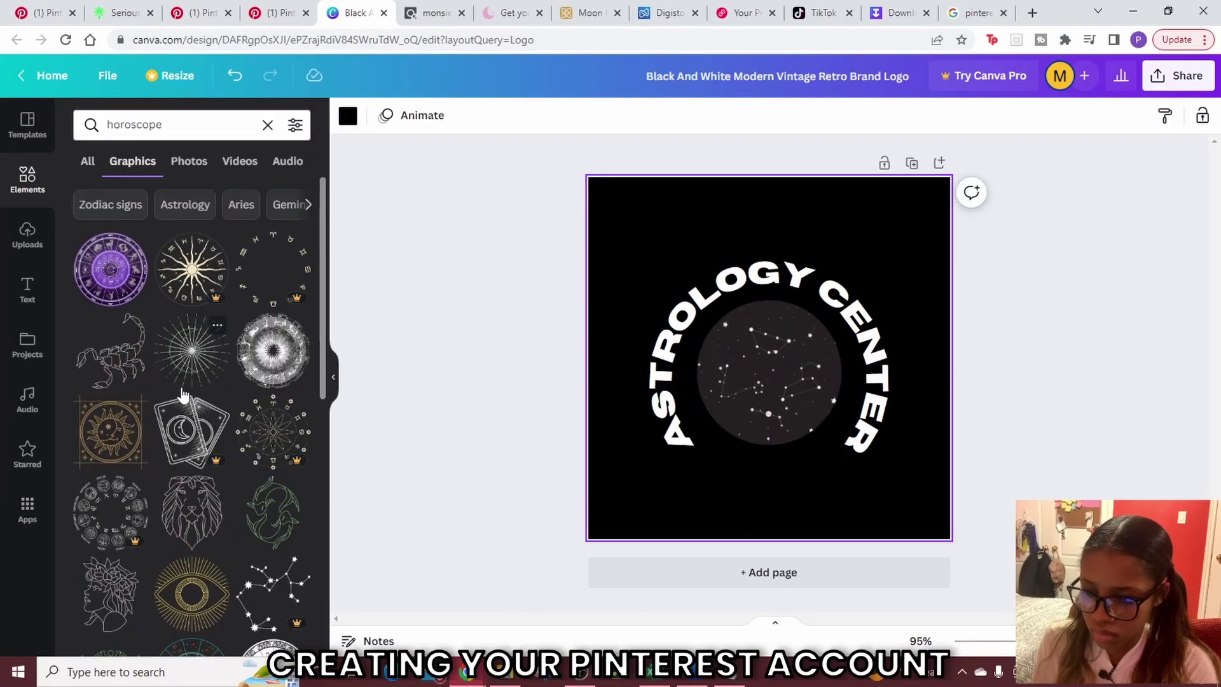
{"action": "left_click", "coordinate": [110, 270]}
Shrink the zodiac wheel to fit inside the curved title, overlapping the constellation circle, and name the design "Pinterest page logo".
{"action": "left_click_drag", "start_coordinate": [853, 400], "coordinate": [811, 408]}
{"action": "left_click_drag", "start_coordinate": [871, 510], "coordinate": [714, 351]}
{"action": "left_click_drag", "start_coordinate": [789, 375], "coordinate": [799, 375]}
{"action": "left_click_drag", "start_coordinate": [659, 275], "coordinate": [755, 379]}
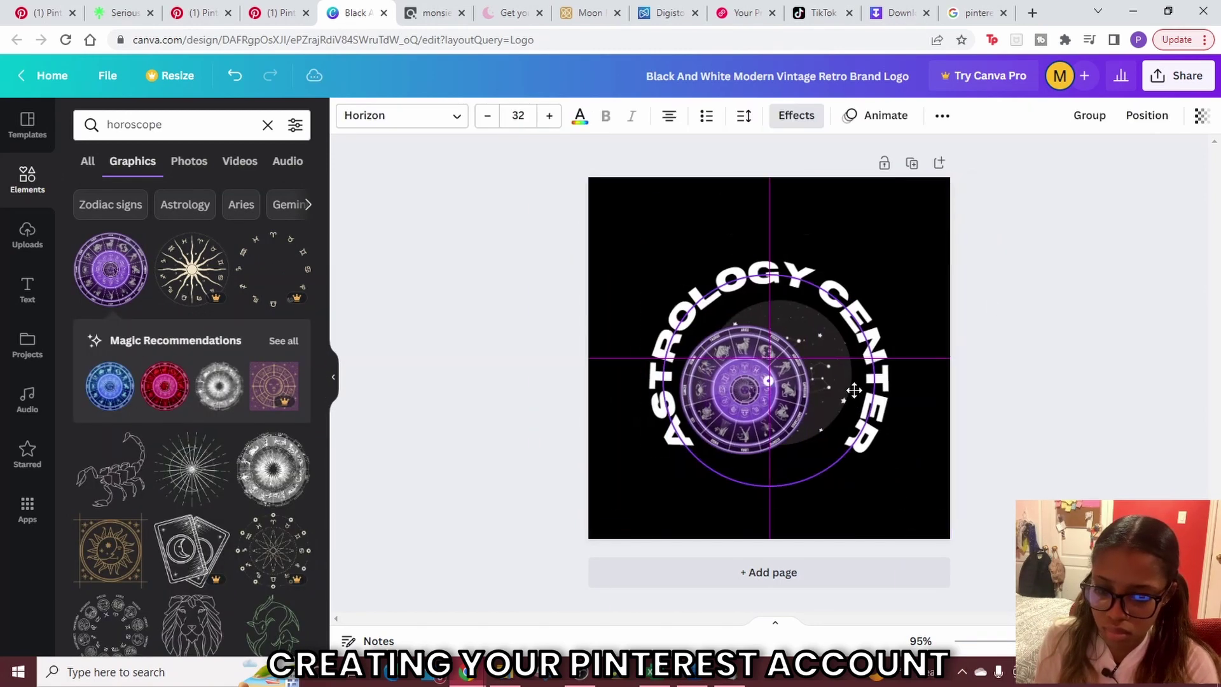
{"action": "left_click", "coordinate": [700, 75]}
{"action": "type", "text": "Pinterest page logo"}
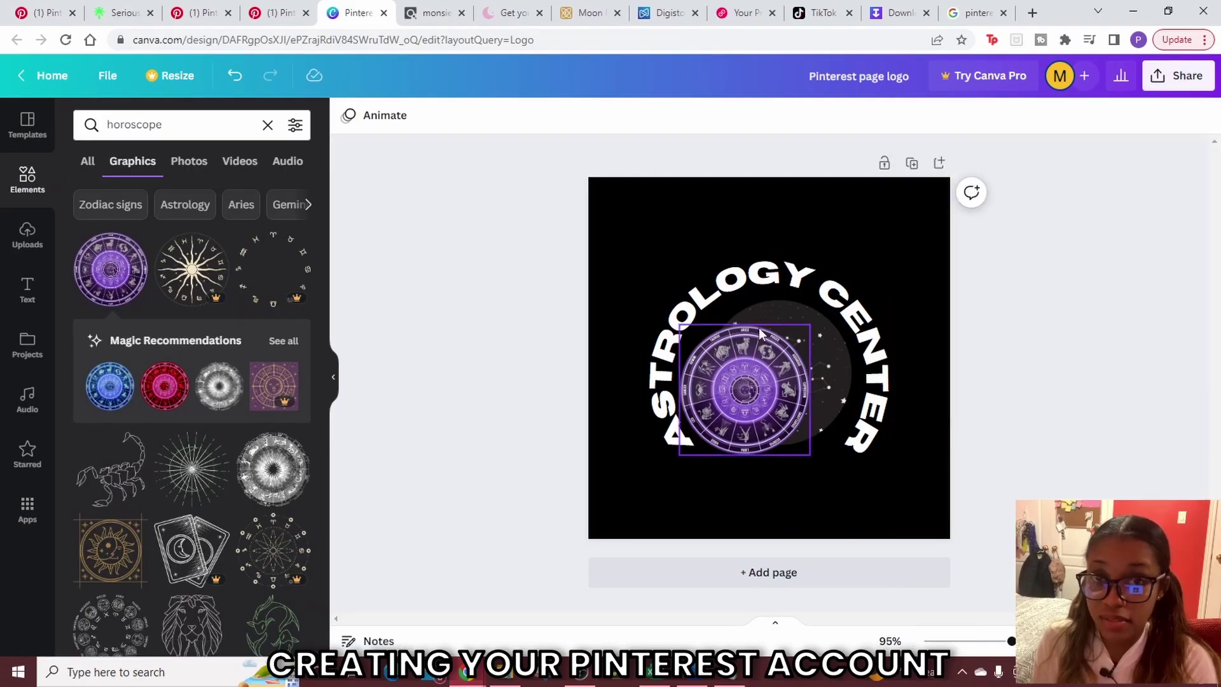
Switch to Pinterest, set the Astrology Center logo as the photo in the public profile settings, and return to the profile page.
{"action": "left_click", "coordinate": [289, 15]}
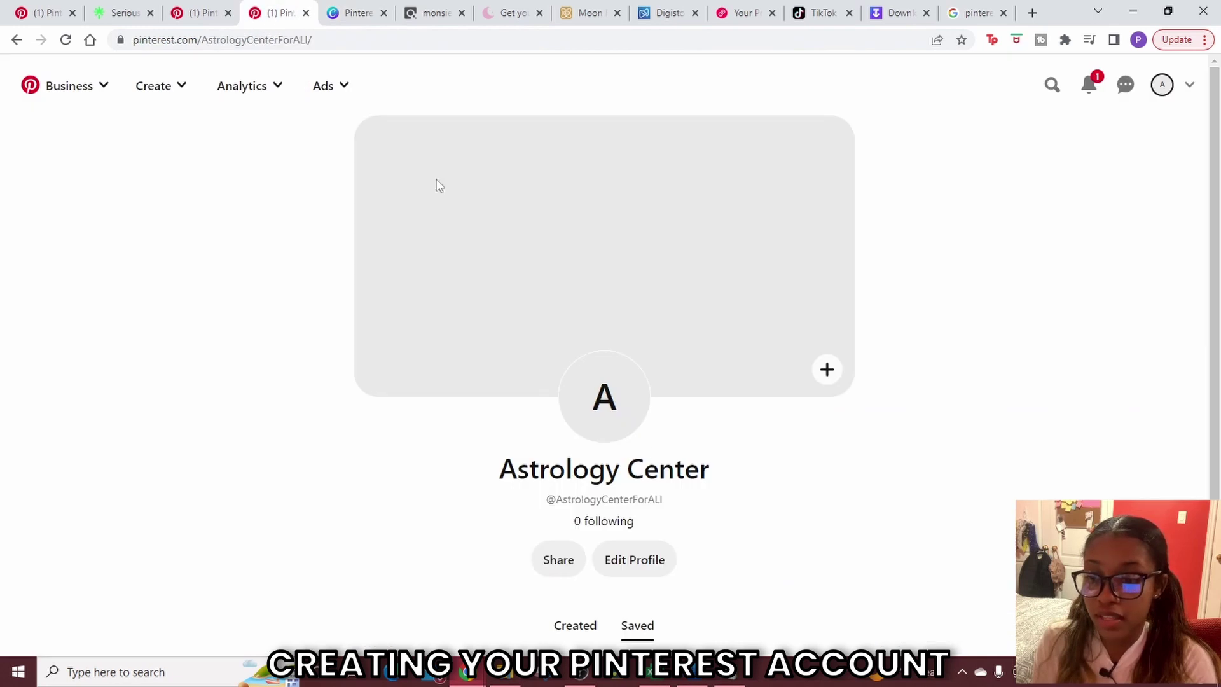
{"action": "left_click", "coordinate": [1190, 88]}
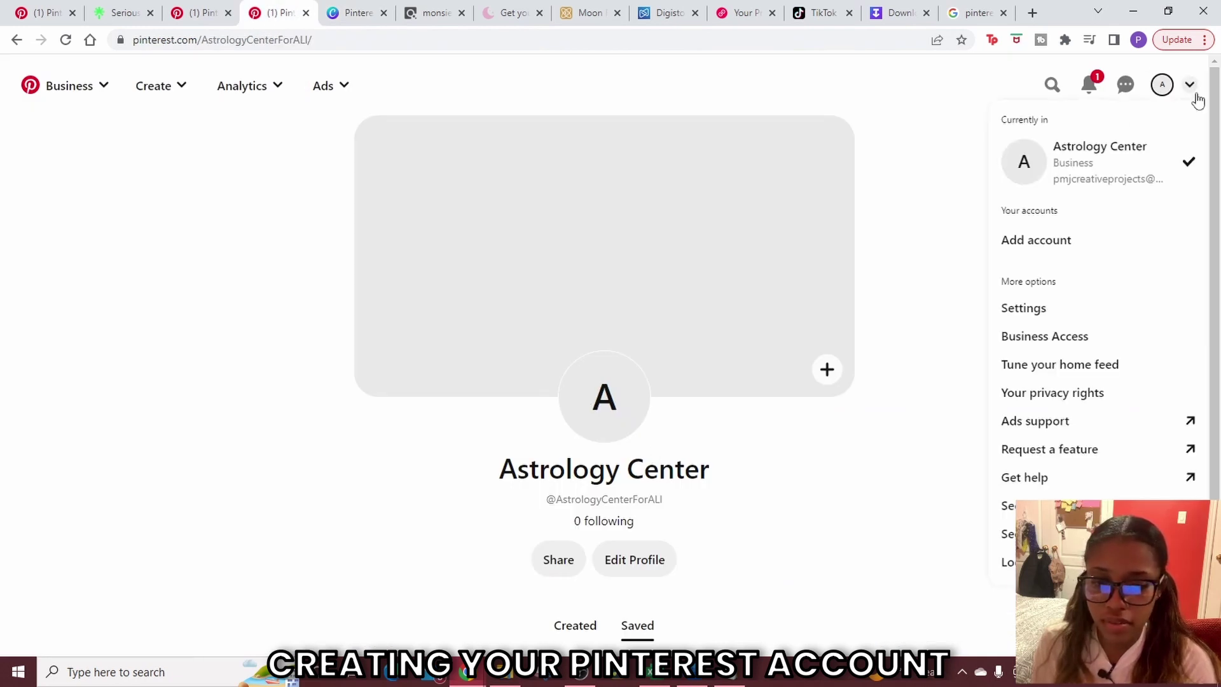
{"action": "left_click", "coordinate": [1067, 311]}
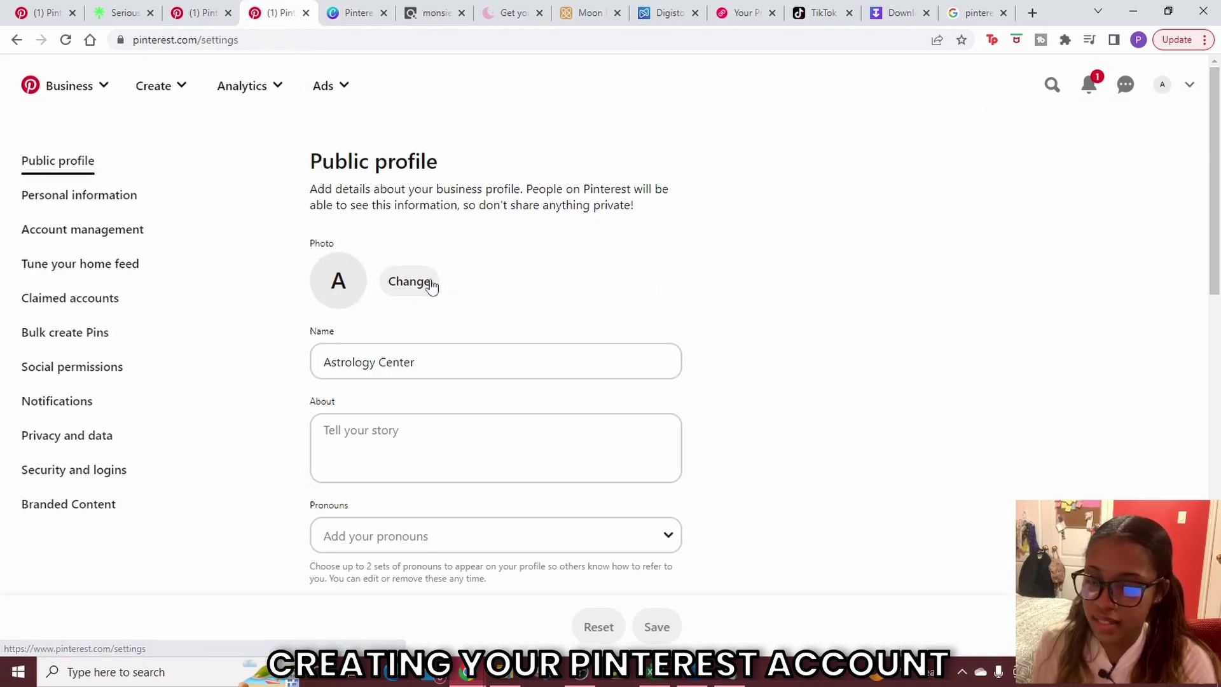
{"action": "left_click", "coordinate": [407, 281]}
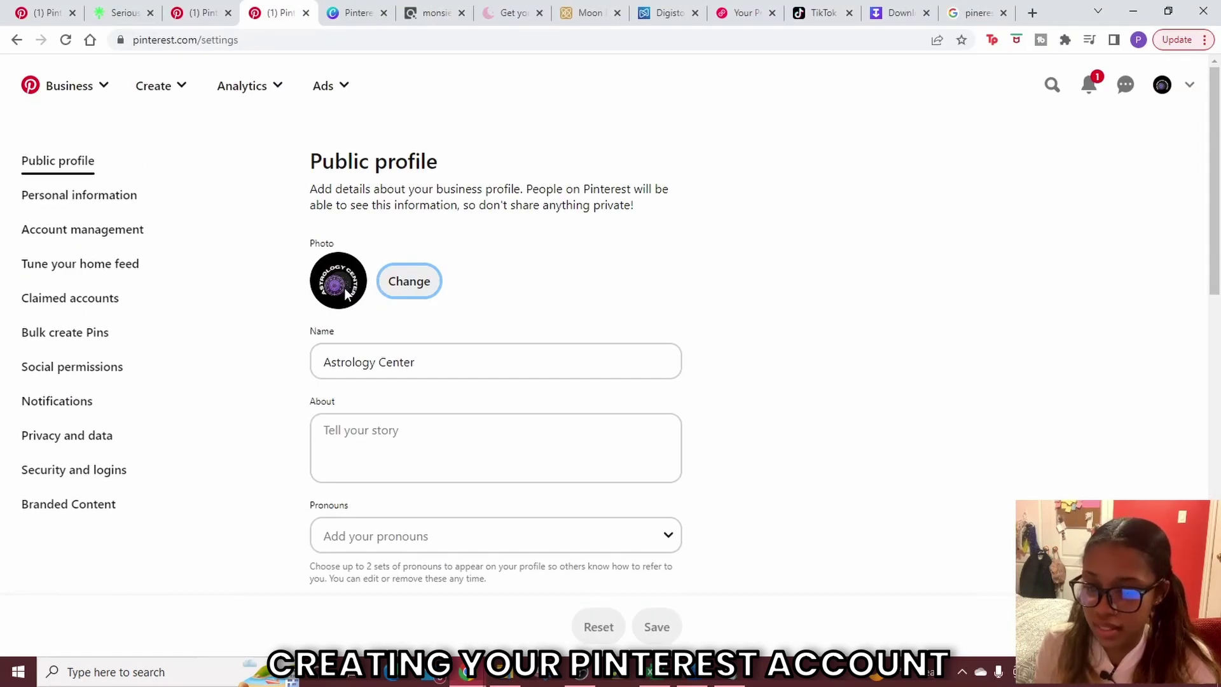
{"action": "scroll", "coordinate": [400, 289], "scroll_direction": "down", "scroll_amount": 10}
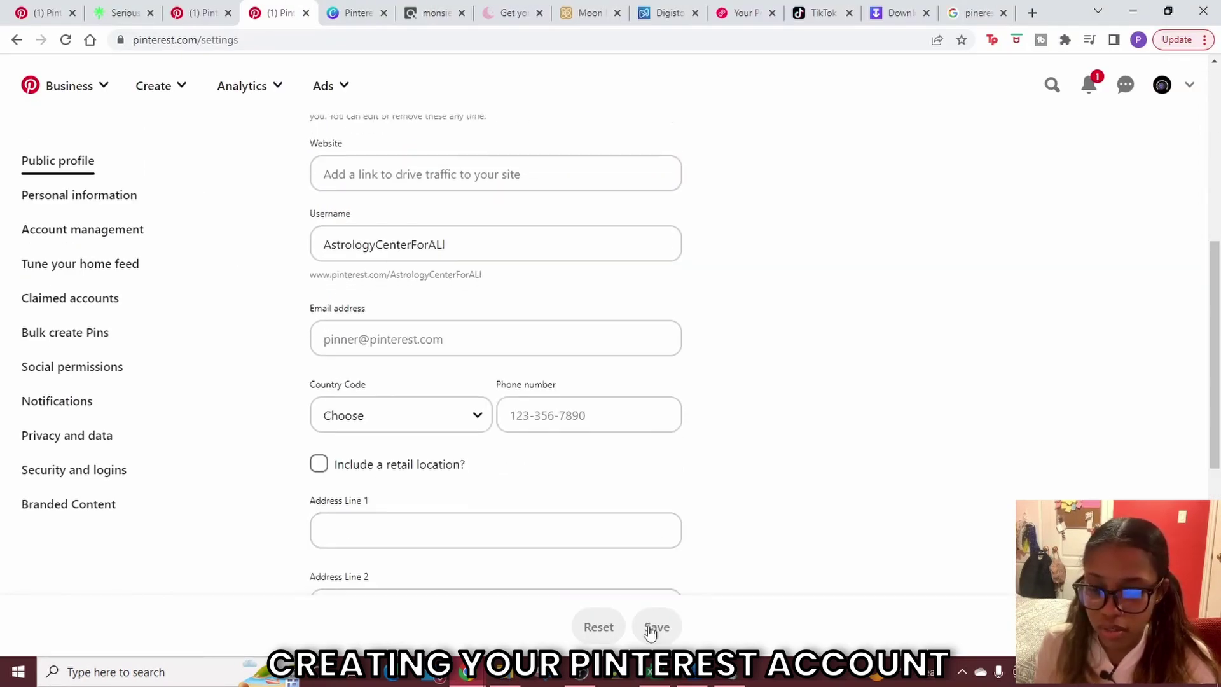
{"action": "scroll", "coordinate": [452, 464], "scroll_direction": "up", "scroll_amount": 10}
{"action": "left_click", "coordinate": [1161, 84]}
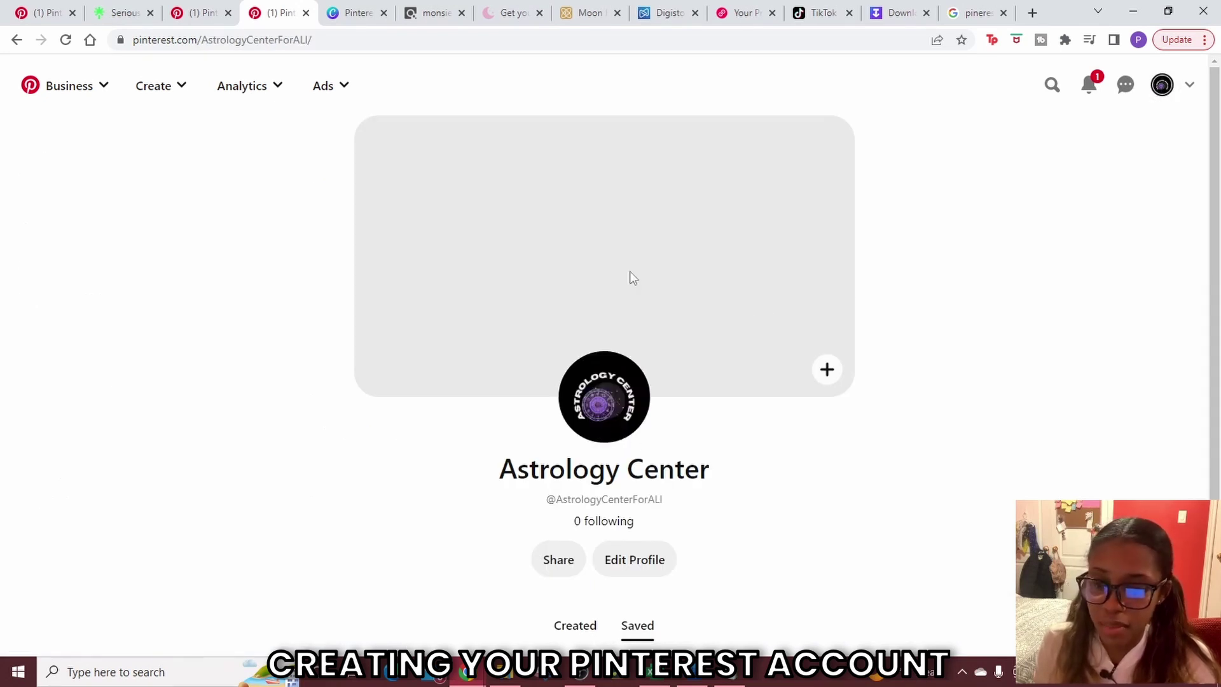
Search Google for "pexels" and open the Pexels website.
{"action": "left_click", "coordinate": [992, 12]}
{"action": "left_click", "coordinate": [751, 45]}
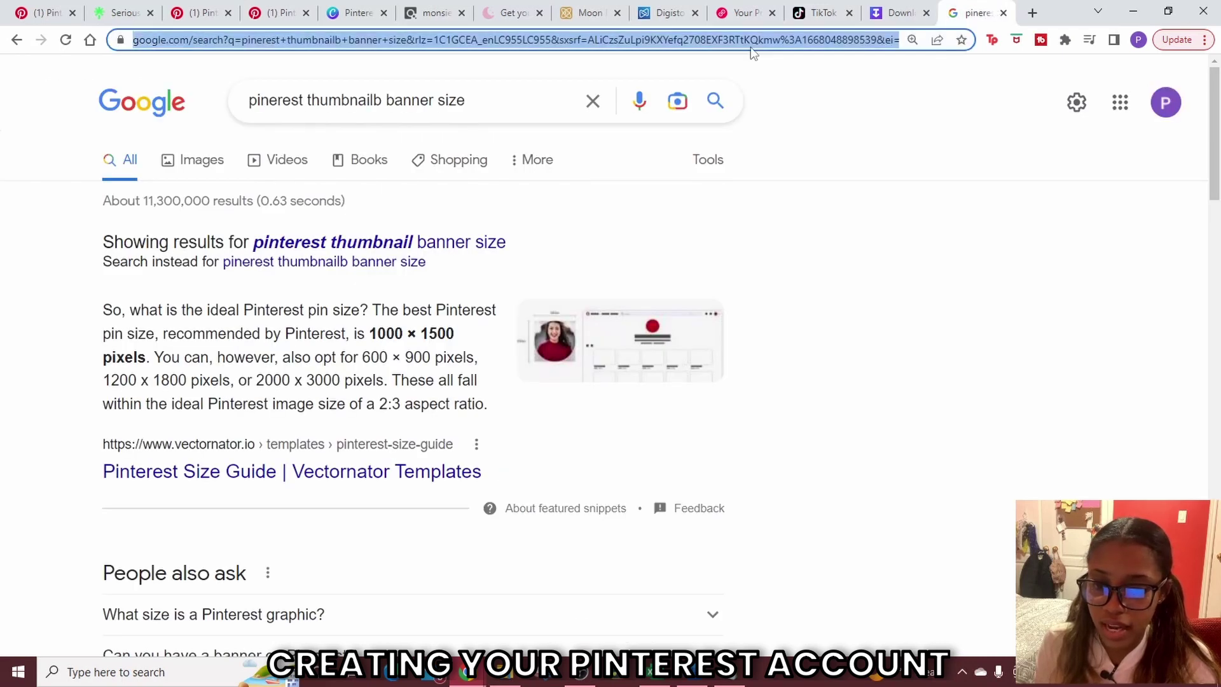
{"action": "type", "text": "pexels"}
{"action": "key", "text": "Return"}
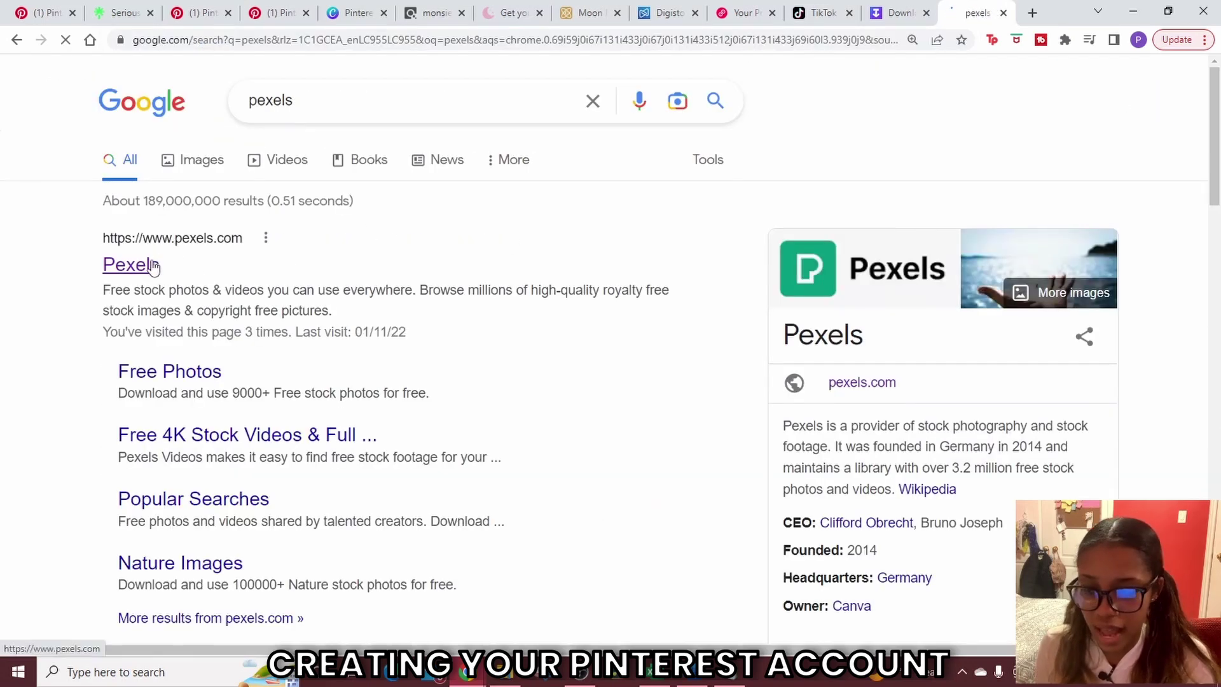
{"action": "left_click", "coordinate": [289, 274]}
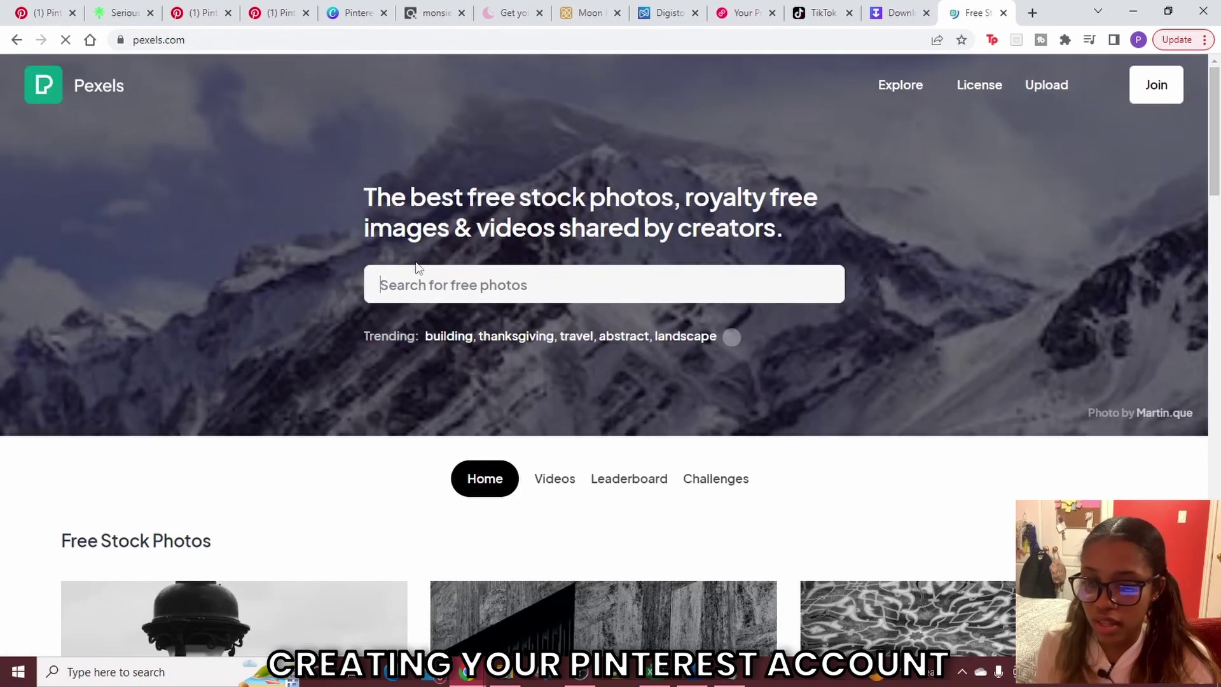
Search Pexels for "space", download the Pixabay spiral galaxy photo and close the site.
{"action": "left_click", "coordinate": [463, 280]}
{"action": "type", "text": "space"}
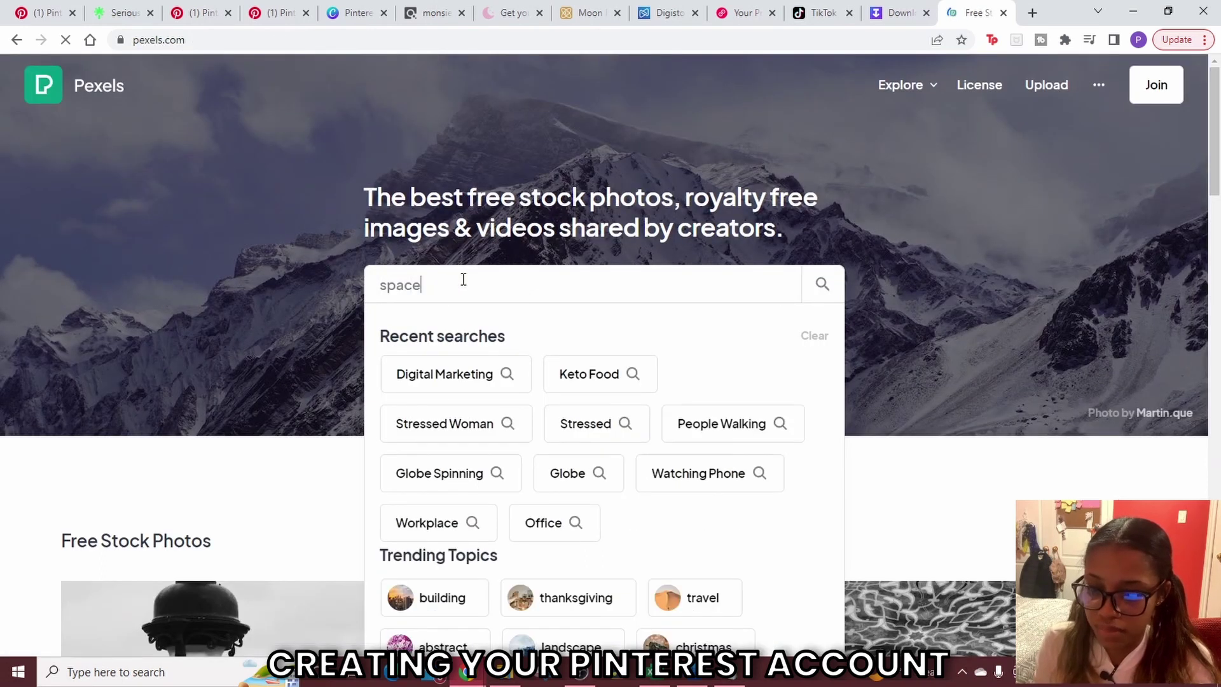
{"action": "key", "text": "Return"}
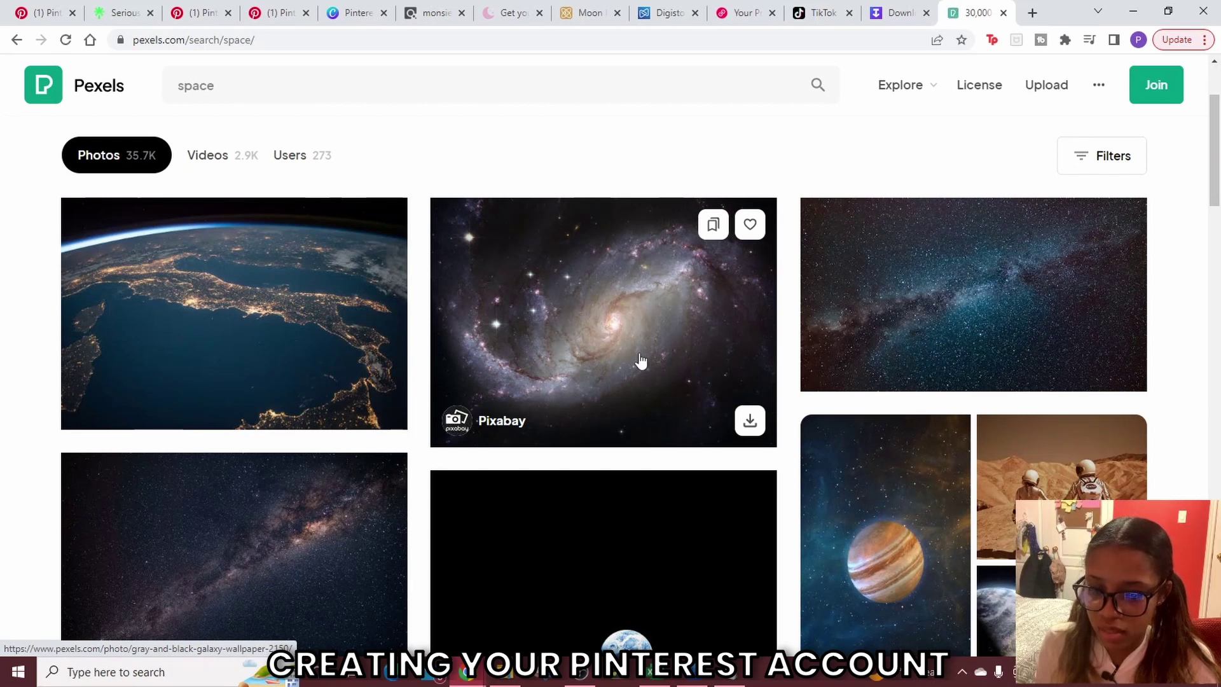
{"action": "scroll", "coordinate": [205, 440], "scroll_direction": "down", "scroll_amount": 1}
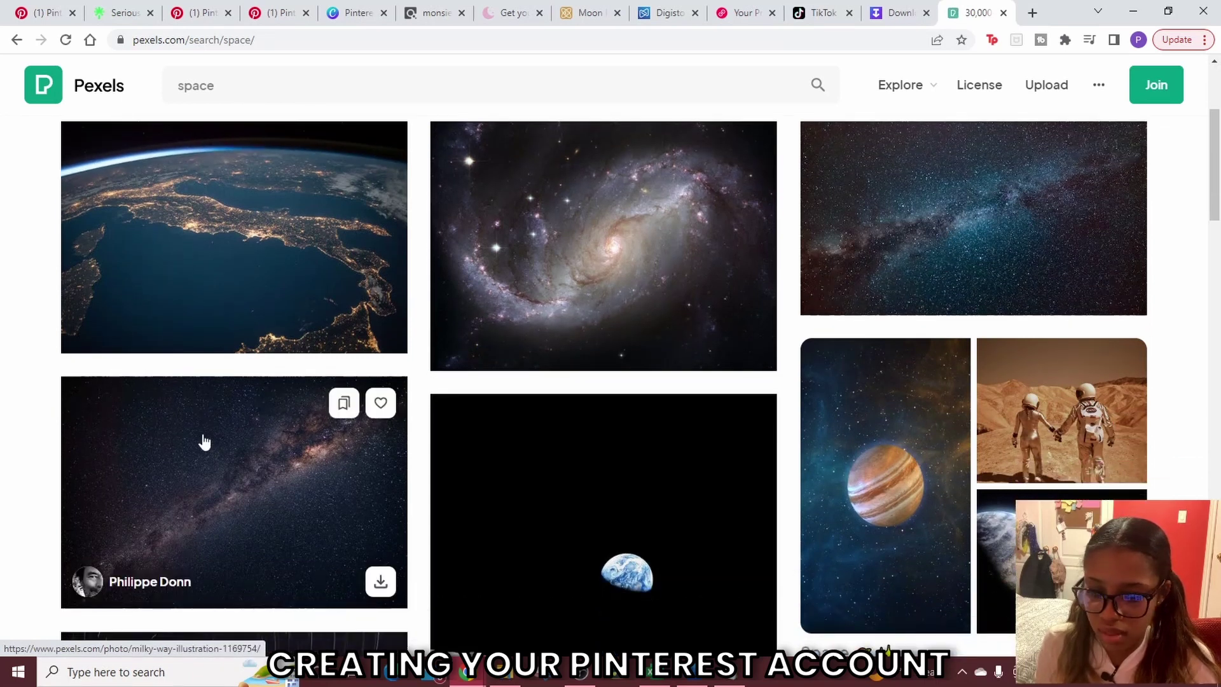
{"action": "scroll", "coordinate": [744, 420], "scroll_direction": "up", "scroll_amount": 1}
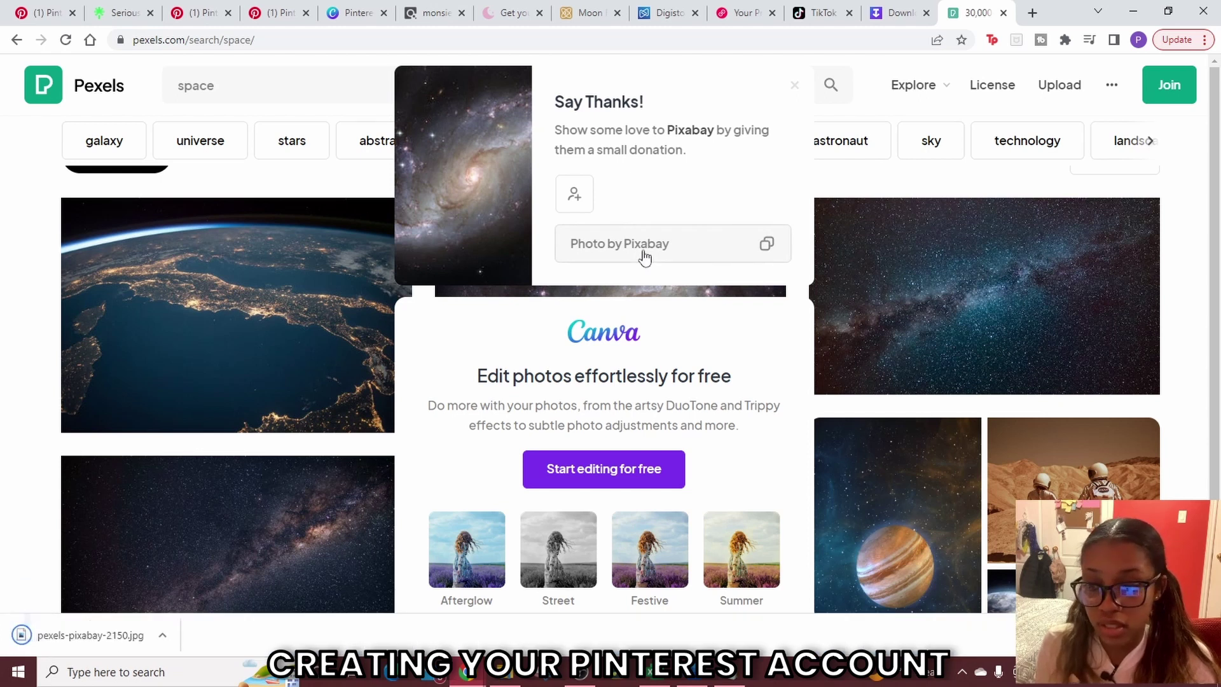
{"action": "key", "text": "ctrl+w"}
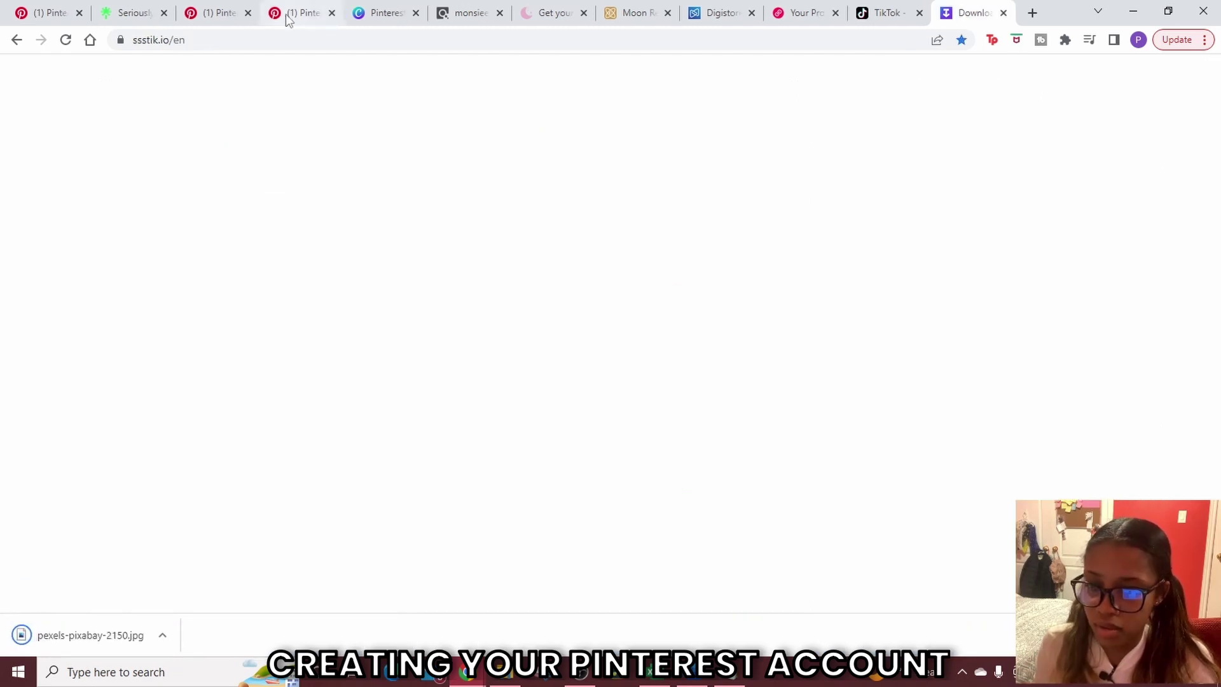
Add the downloaded galaxy photo pexels-pixabay-2150.jpg as the Astrology Center profile cover, cropped across its full width.
{"action": "left_click", "coordinate": [302, 18]}
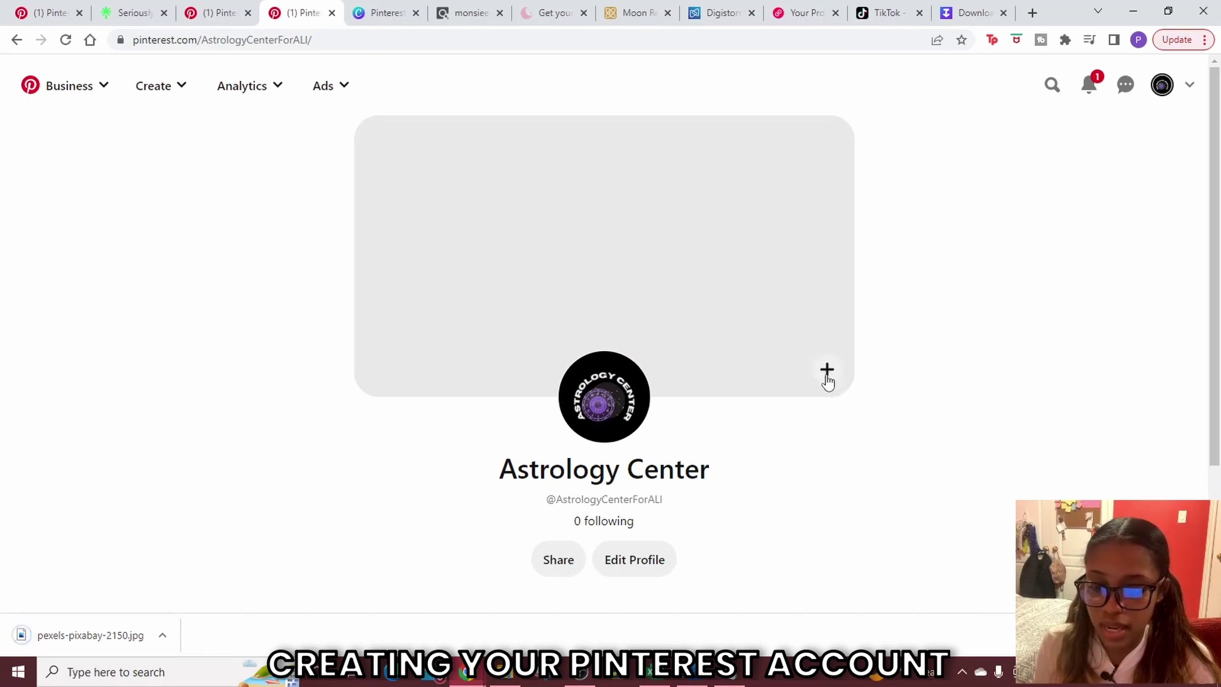
{"action": "left_click", "coordinate": [649, 331]}
{"action": "left_click", "coordinate": [624, 397]}
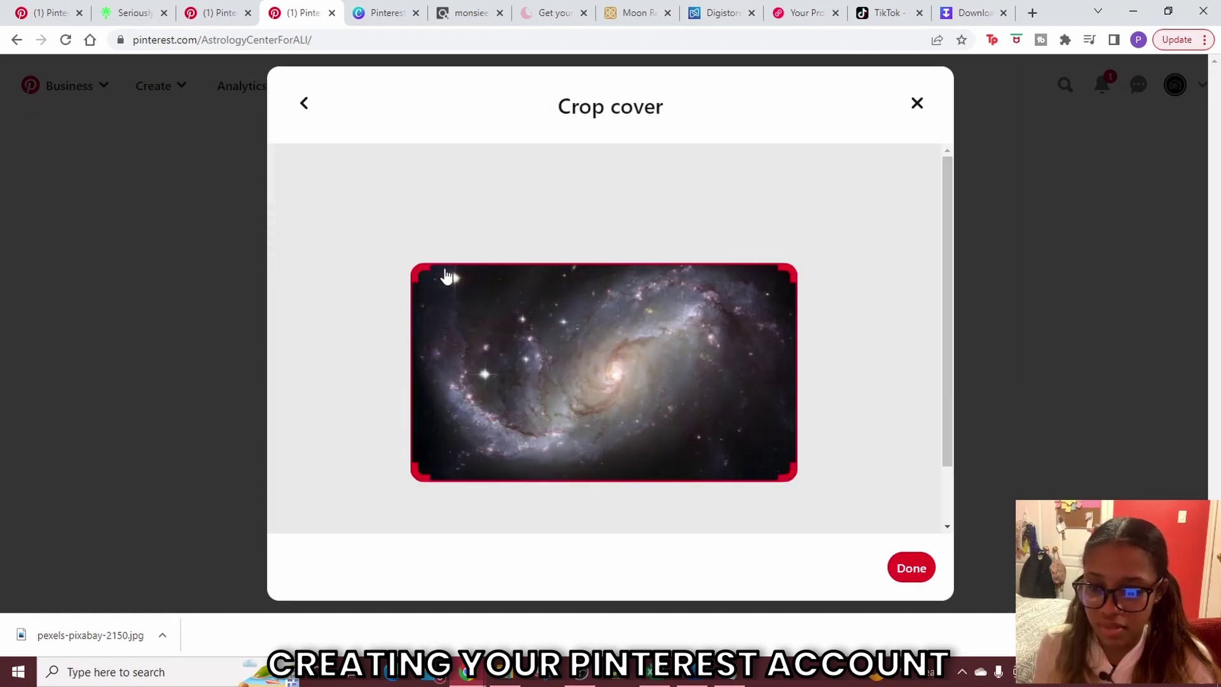
{"action": "left_click_drag", "start_coordinate": [424, 273], "coordinate": [326, 229]}
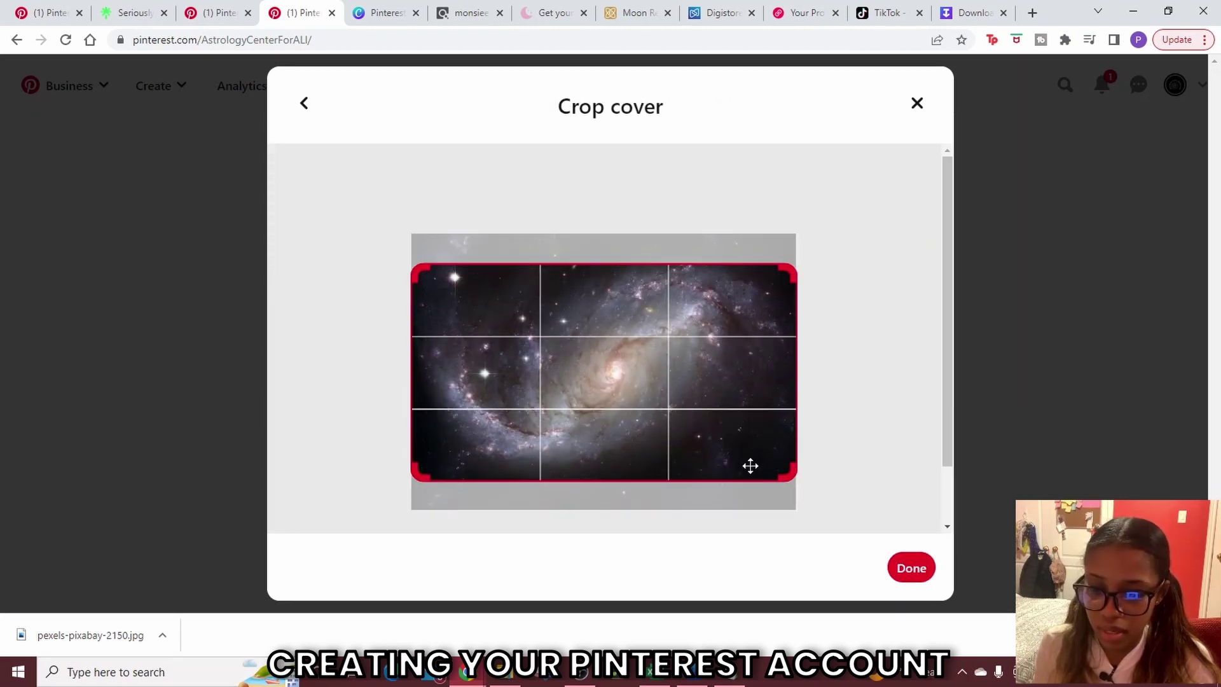
{"action": "left_click", "coordinate": [911, 568]}
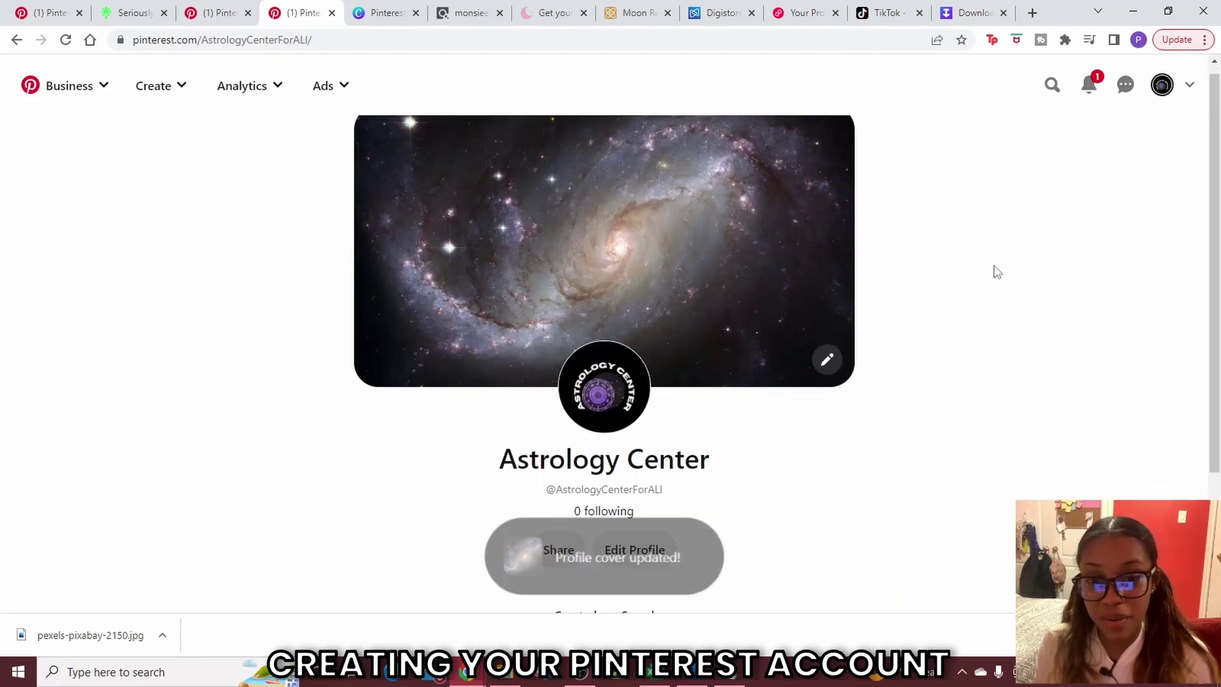
{"action": "scroll", "coordinate": [599, 519], "scroll_direction": "down", "scroll_amount": 1}
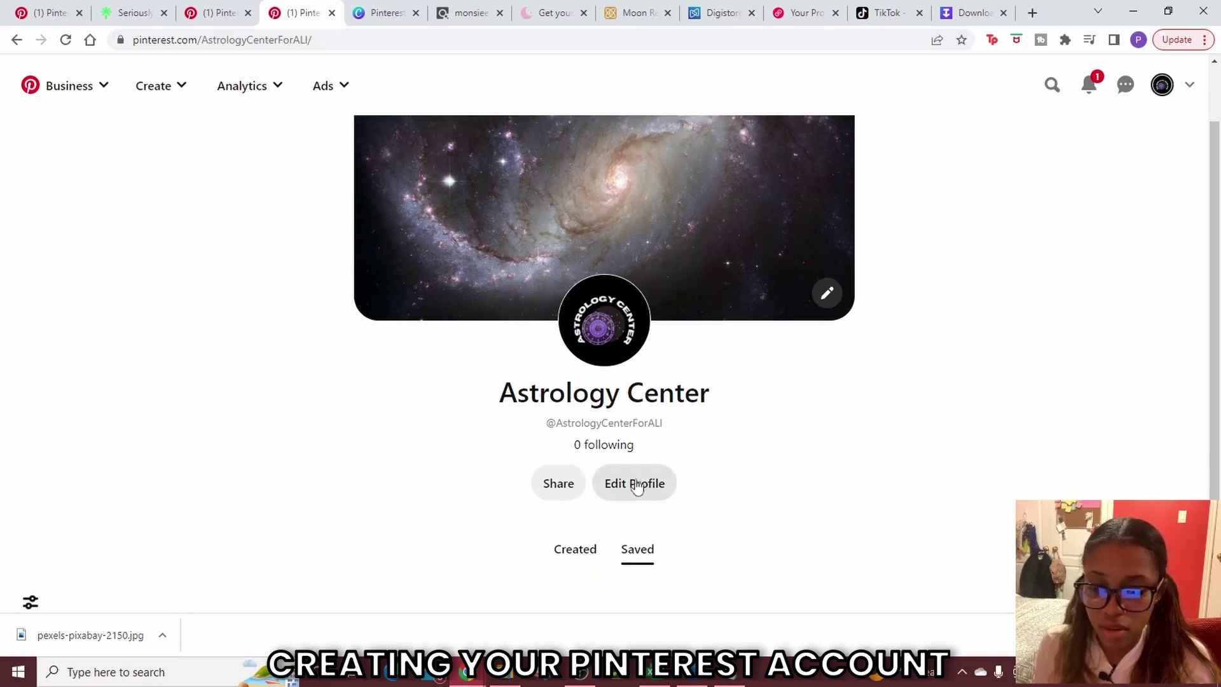
Open the Astrology Center profile settings at the About text and switch to the Manifest Abundance profile.
{"action": "left_click", "coordinate": [640, 485]}
{"action": "left_click", "coordinate": [544, 460]}
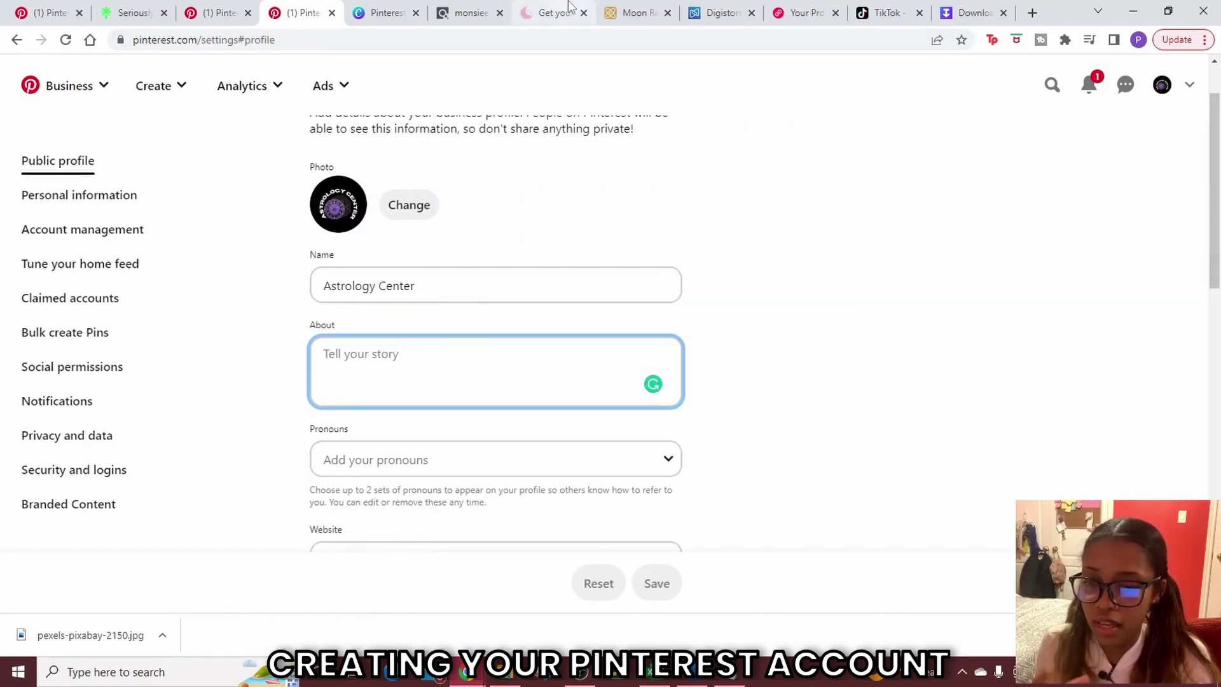
{"action": "left_click", "coordinate": [219, 13]}
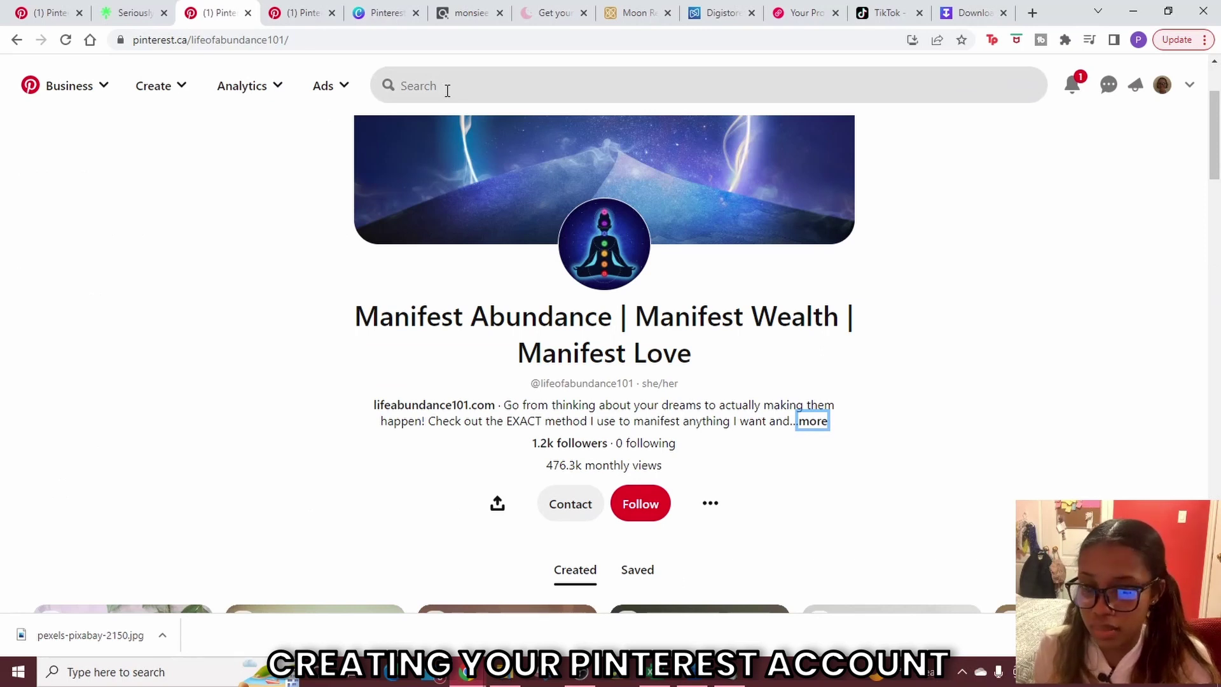
Duplicate the current Pinterest page and search Pinterest profiles for "astrology" in the copy.
{"action": "left_click", "coordinate": [447, 90]}
{"action": "right_click", "coordinate": [217, 6]}
{"action": "left_click", "coordinate": [282, 111]}
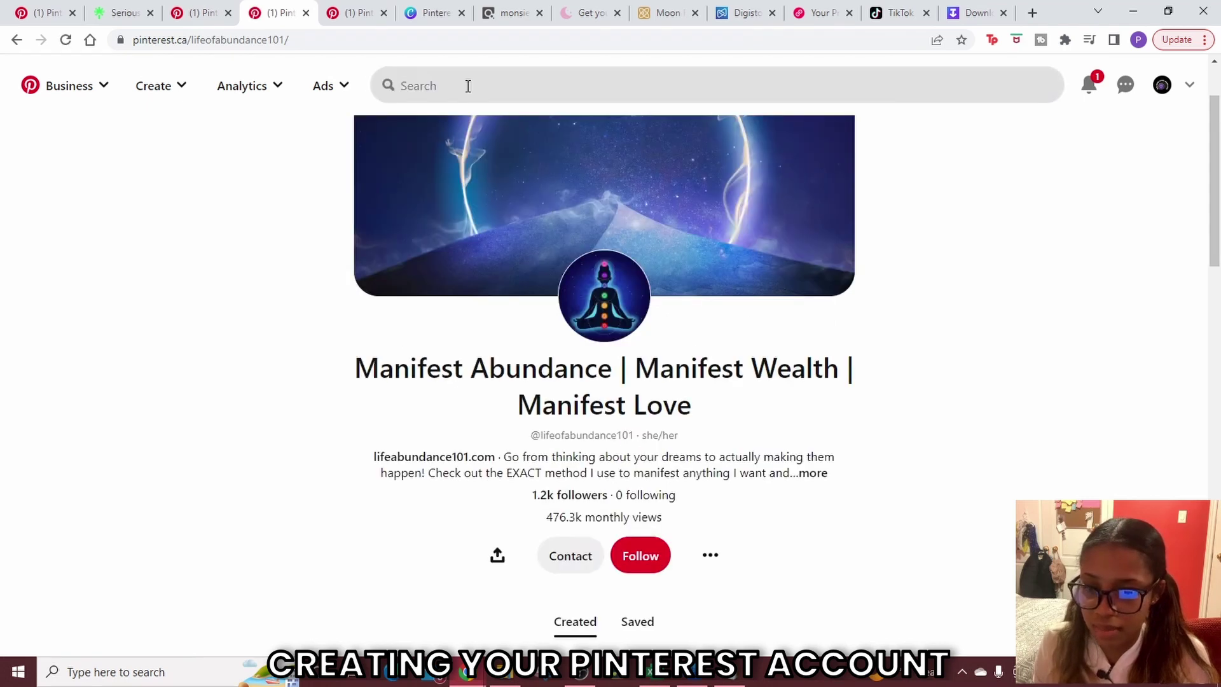
{"action": "left_click", "coordinate": [468, 86]}
{"action": "type", "text": "astrology"}
{"action": "key", "text": "Return"}
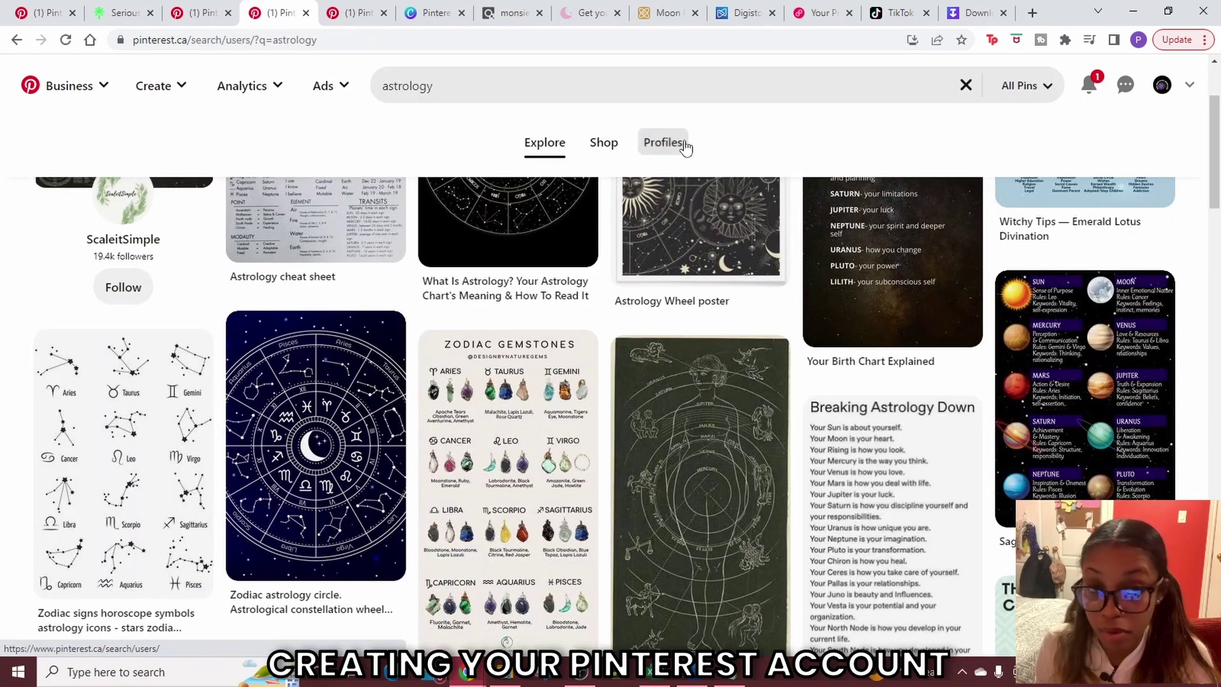
{"action": "left_click", "coordinate": [677, 142]}
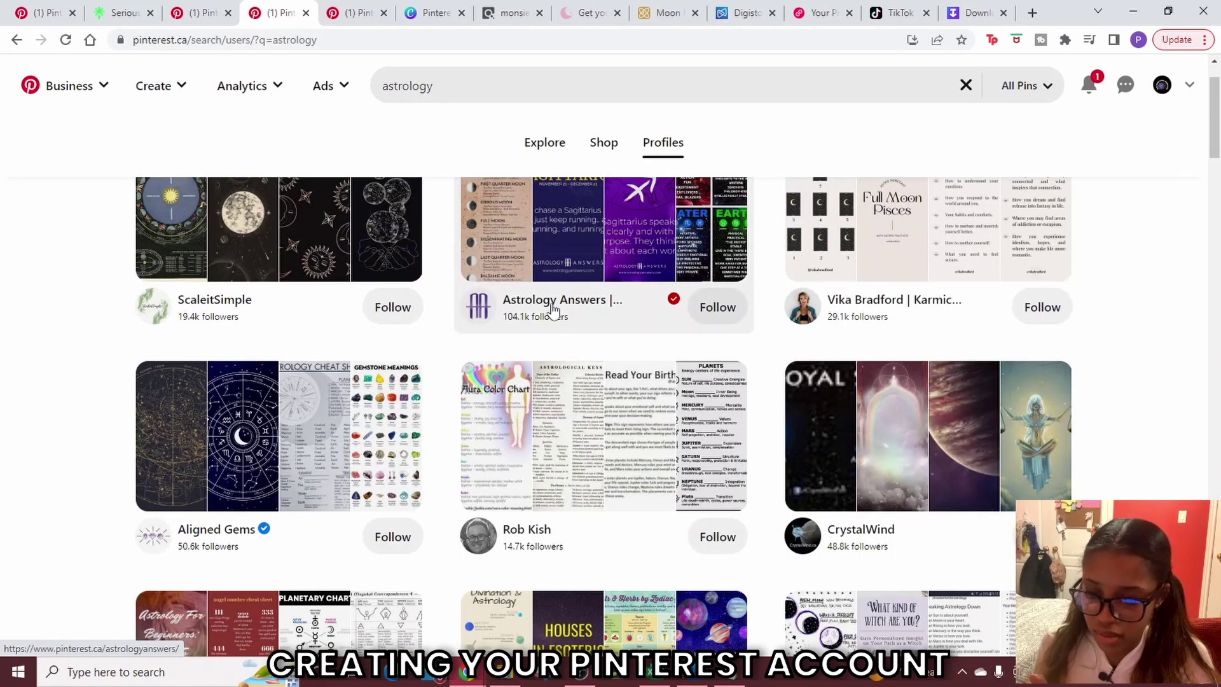
Open the Astrology Answers profile, examine its description as an example and return to the Astrology Center profile settings.
{"action": "left_click", "coordinate": [552, 310]}
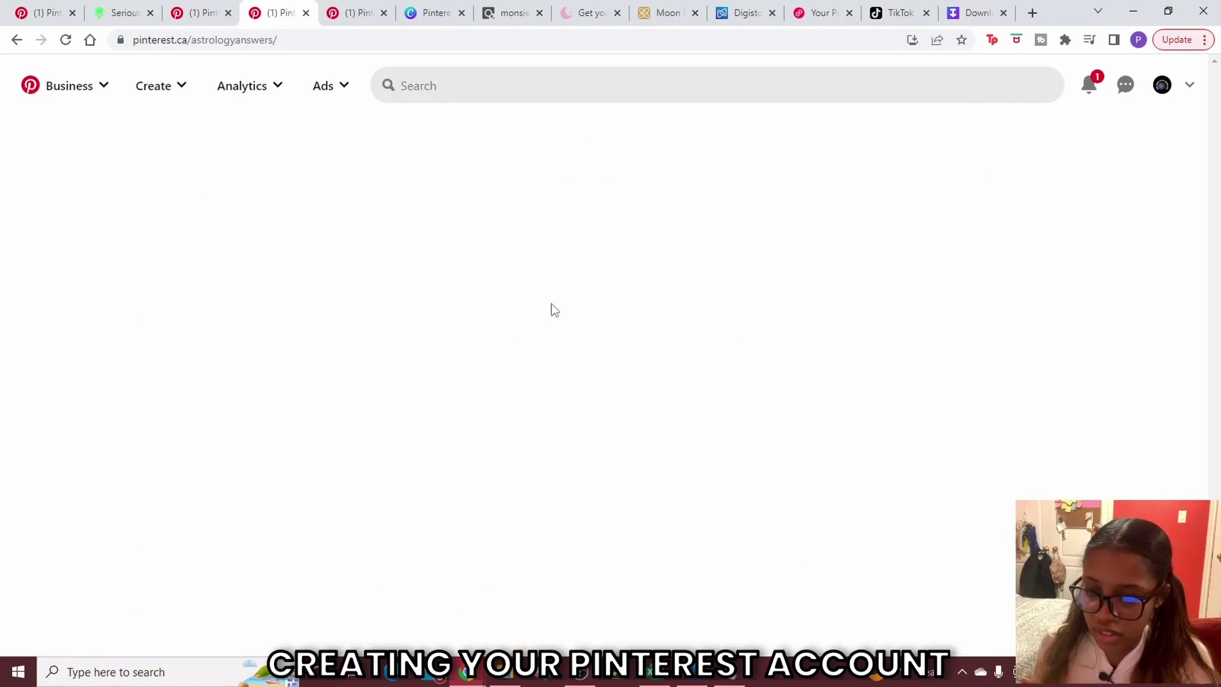
{"action": "scroll", "coordinate": [667, 460], "scroll_direction": "down", "scroll_amount": 1}
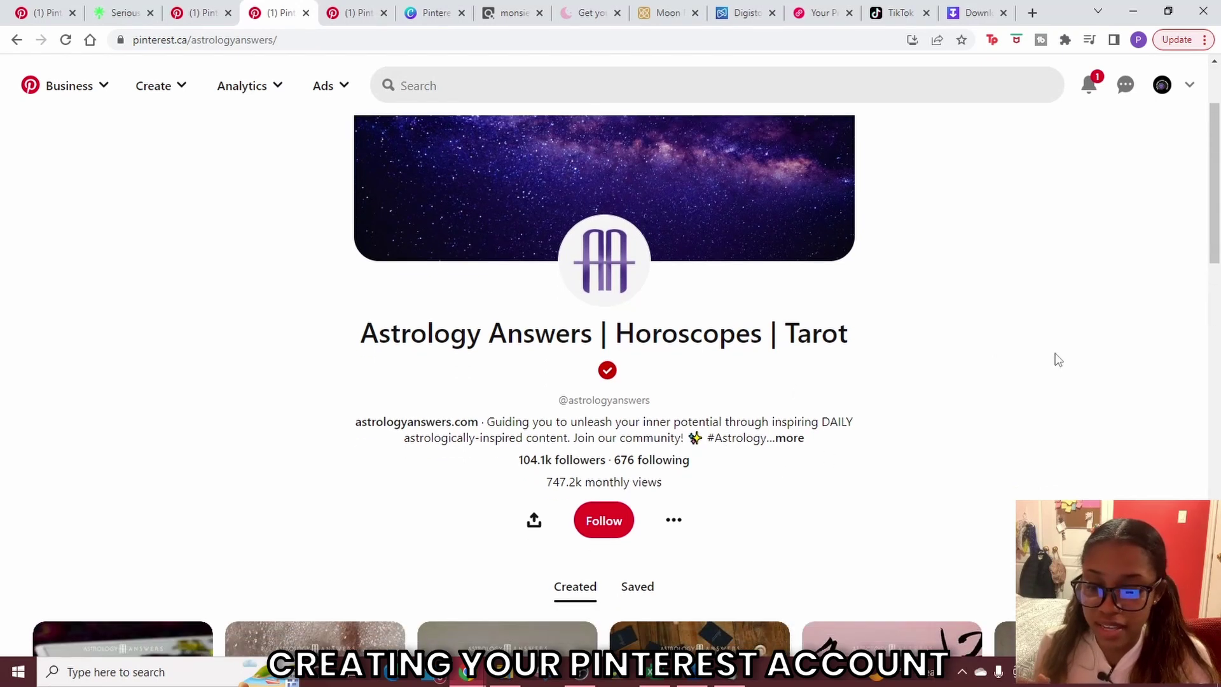
{"action": "scroll", "coordinate": [1055, 356], "scroll_direction": "down", "scroll_amount": 5}
{"action": "scroll", "coordinate": [1017, 343], "scroll_direction": "up", "scroll_amount": 5}
{"action": "key", "text": "ctrl+Tab"}
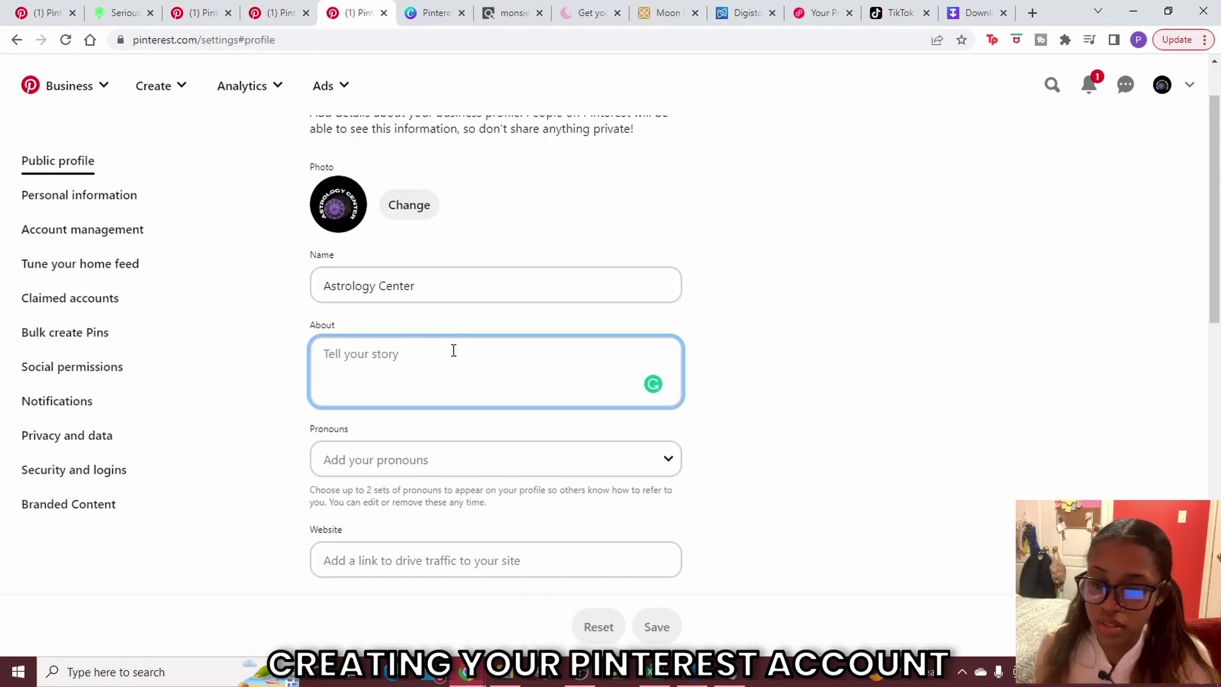
Set the About text to "Showing you how to FINALLY reach your Inner potential. Click link to unlock your best self." and save the profile.
{"action": "type", "text": "Showing you how to FINALLY reach your Inner potential"}
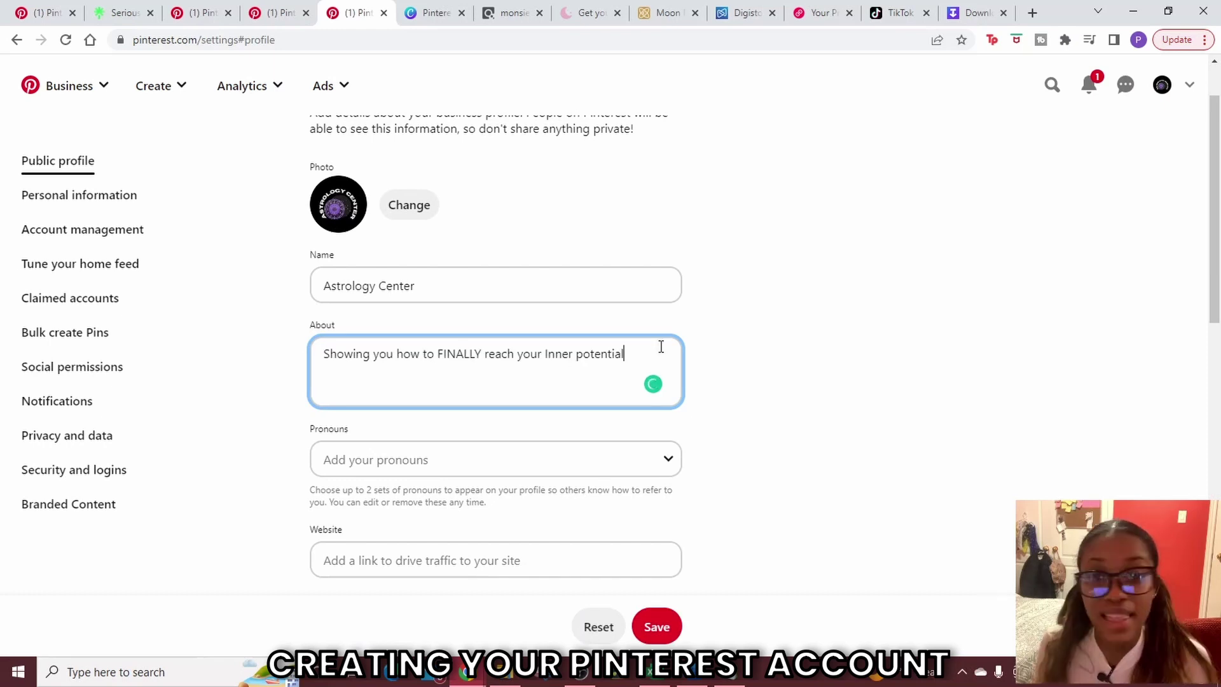
{"action": "type", "text": "Click link to unlock your best self."}
{"action": "scroll", "coordinate": [471, 331], "scroll_direction": "down", "scroll_amount": 3}
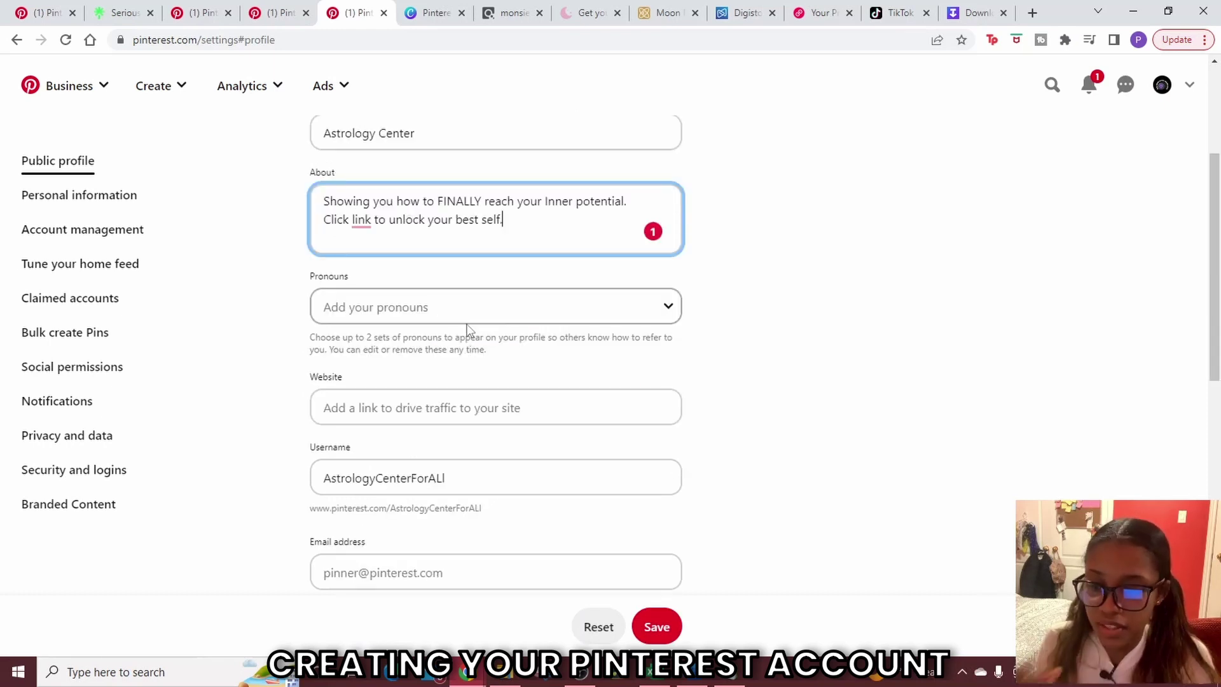
{"action": "scroll", "coordinate": [471, 327], "scroll_direction": "down", "scroll_amount": 3}
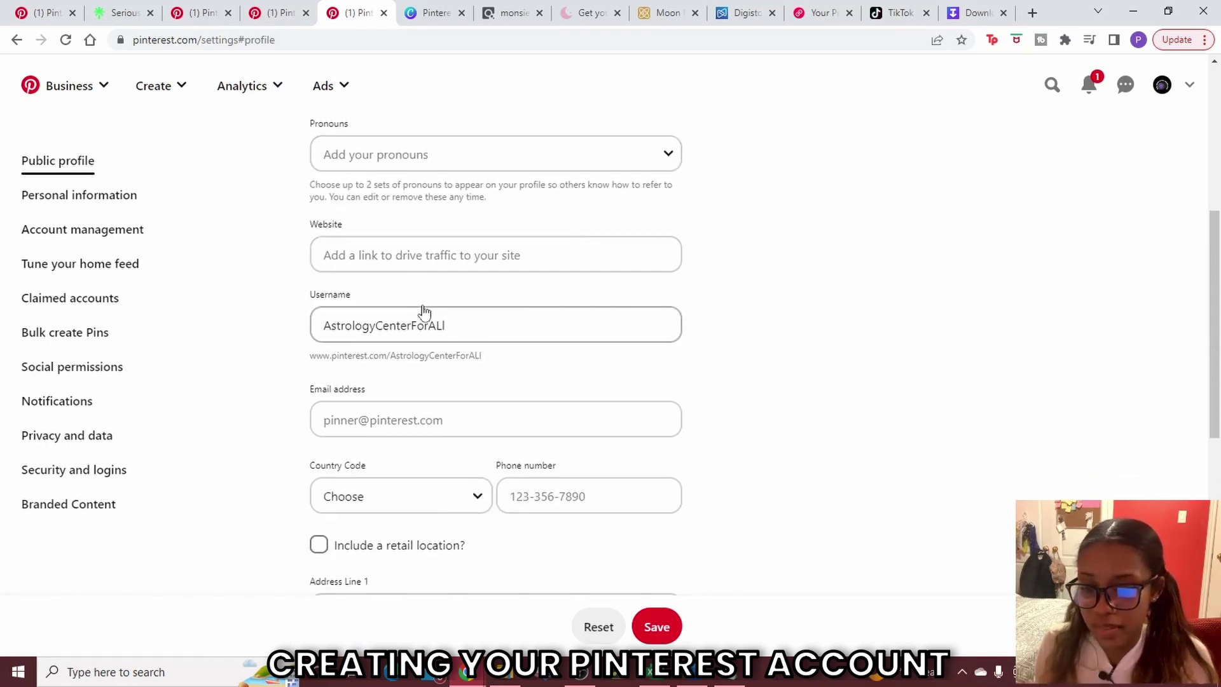
{"action": "scroll", "coordinate": [429, 331], "scroll_direction": "down", "scroll_amount": 2}
{"action": "scroll", "coordinate": [441, 354], "scroll_direction": "up", "scroll_amount": 8}
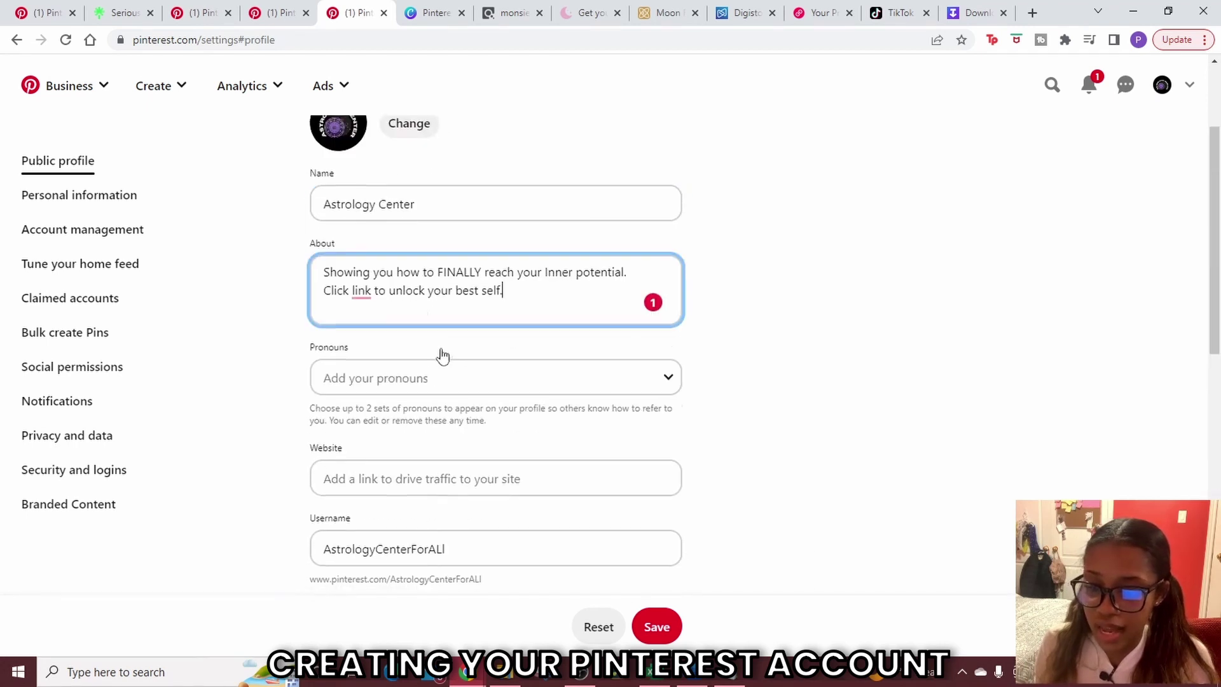
{"action": "left_click", "coordinate": [655, 629]}
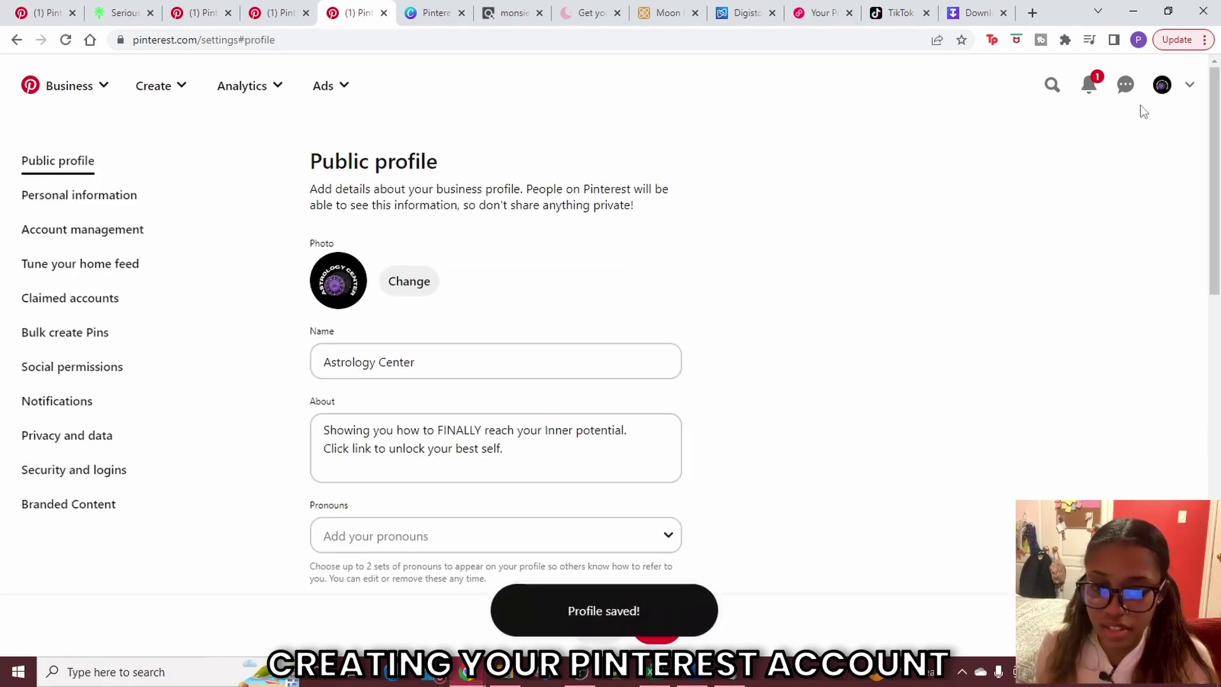
{"action": "left_click", "coordinate": [1162, 84]}
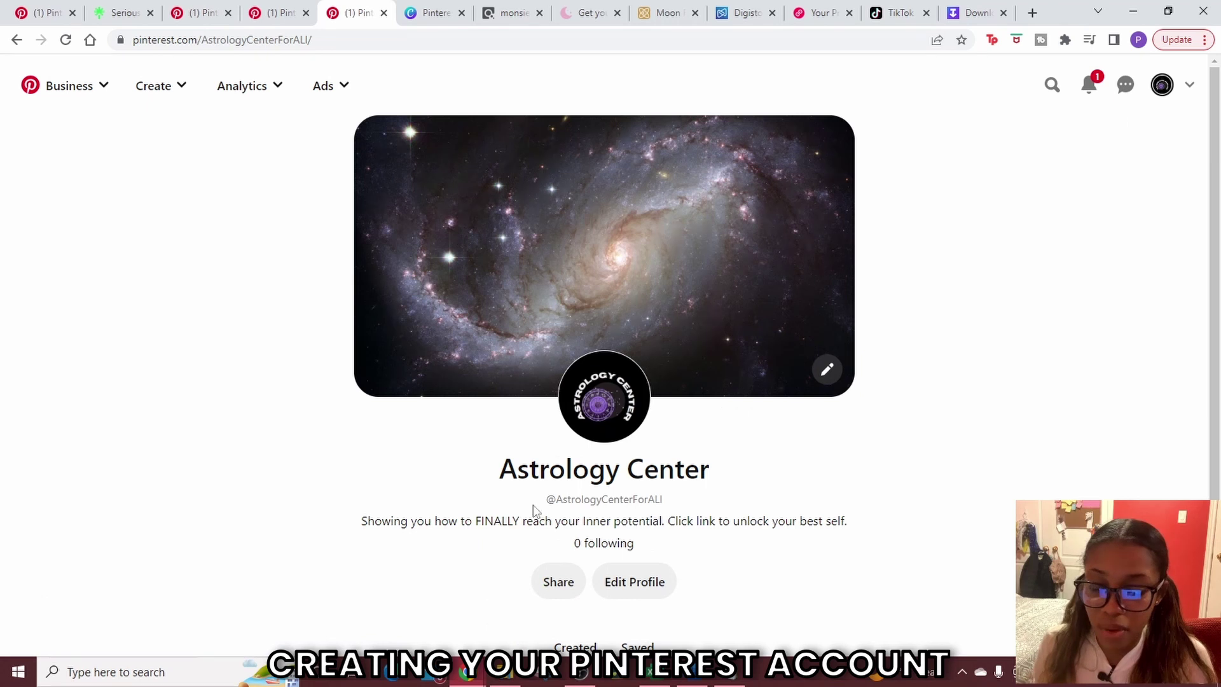
Review the collected affiliate links in Notepad and the Seriously Finance Linktree page as an example of a link list.
{"action": "left_click", "coordinate": [730, 672]}
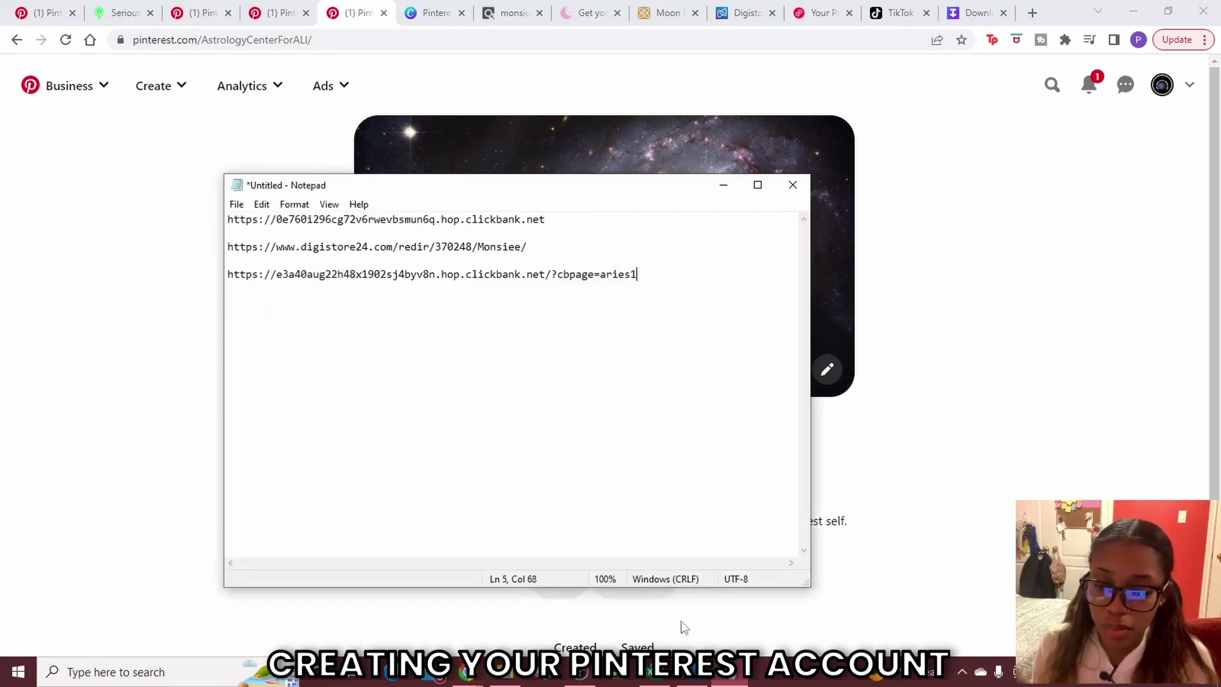
{"action": "left_click", "coordinate": [723, 186]}
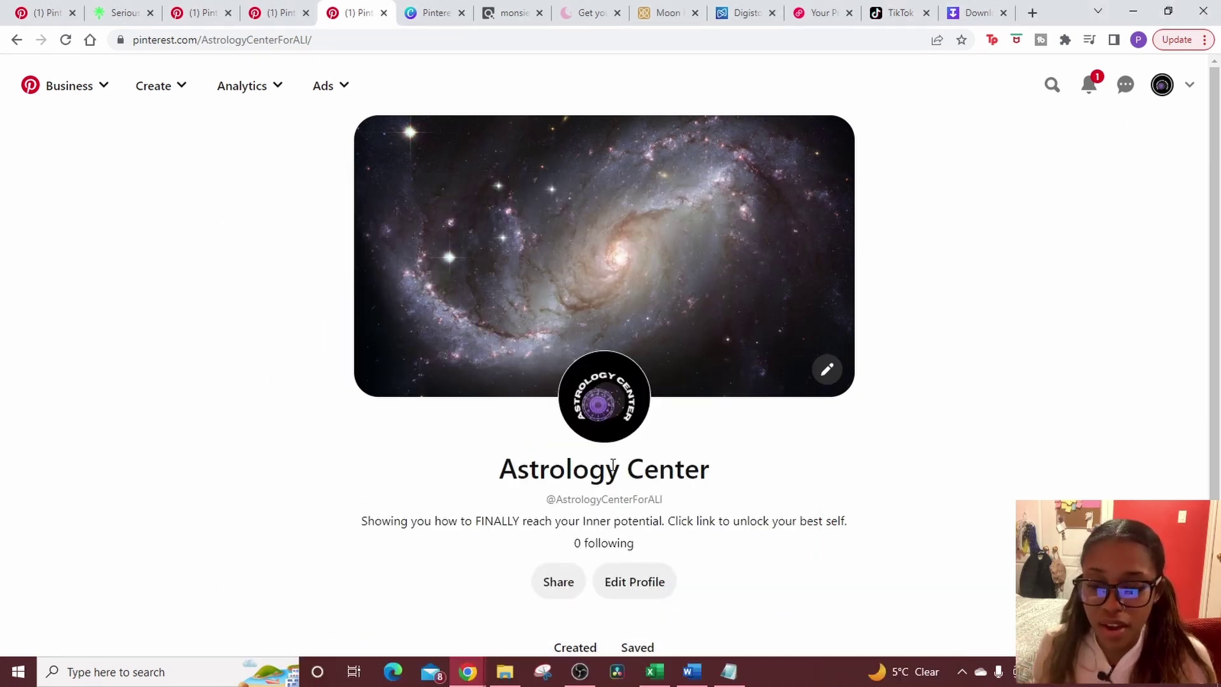
{"action": "left_click", "coordinate": [124, 14]}
{"action": "scroll", "coordinate": [520, 352], "scroll_direction": "down", "scroll_amount": 2}
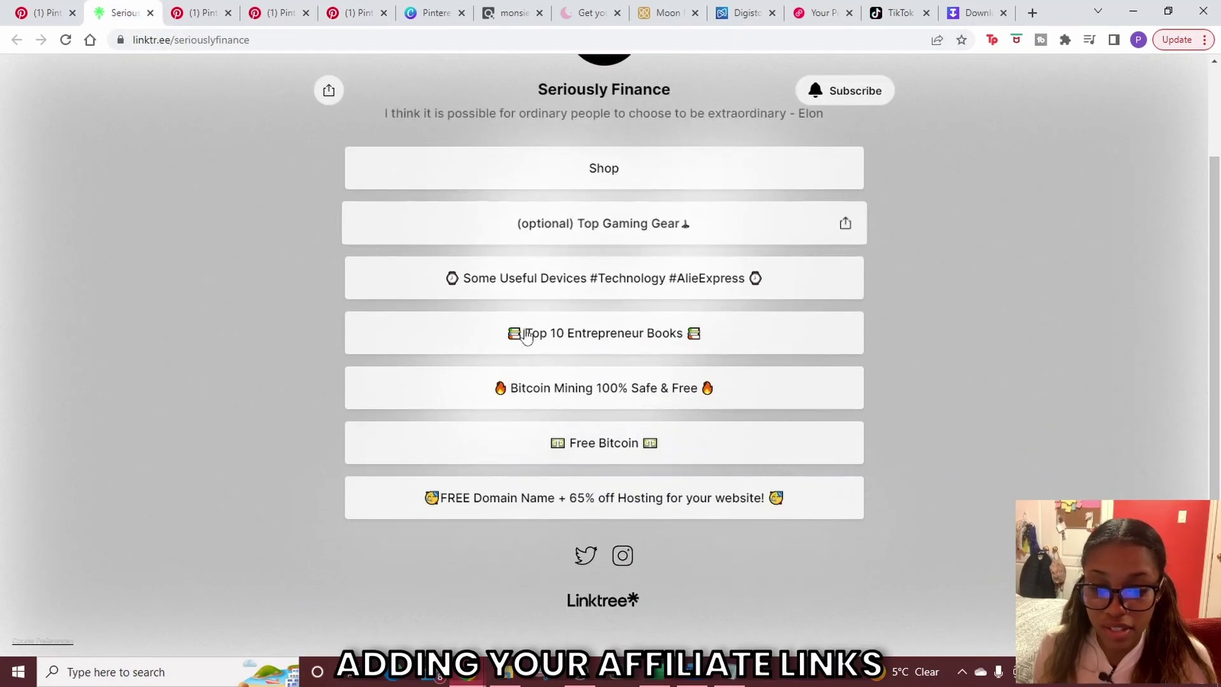
{"action": "scroll", "coordinate": [520, 352], "scroll_direction": "up", "scroll_amount": 3}
{"action": "left_click", "coordinate": [356, 13]}
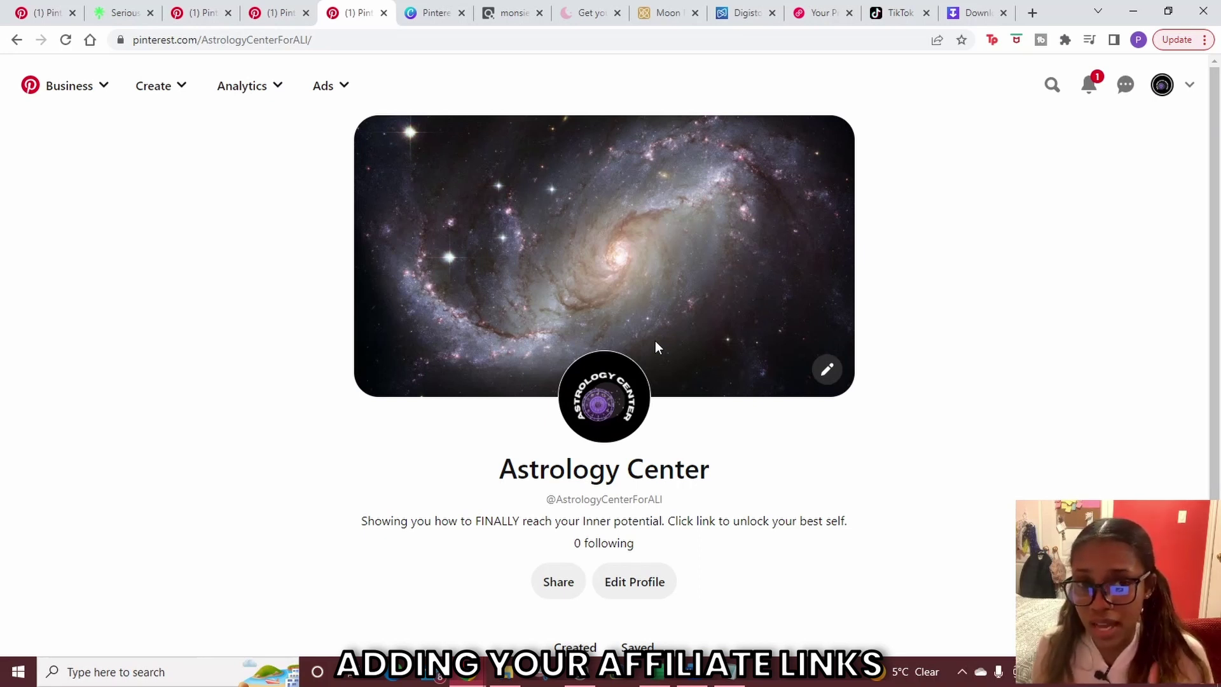
{"action": "left_click", "coordinate": [121, 13]}
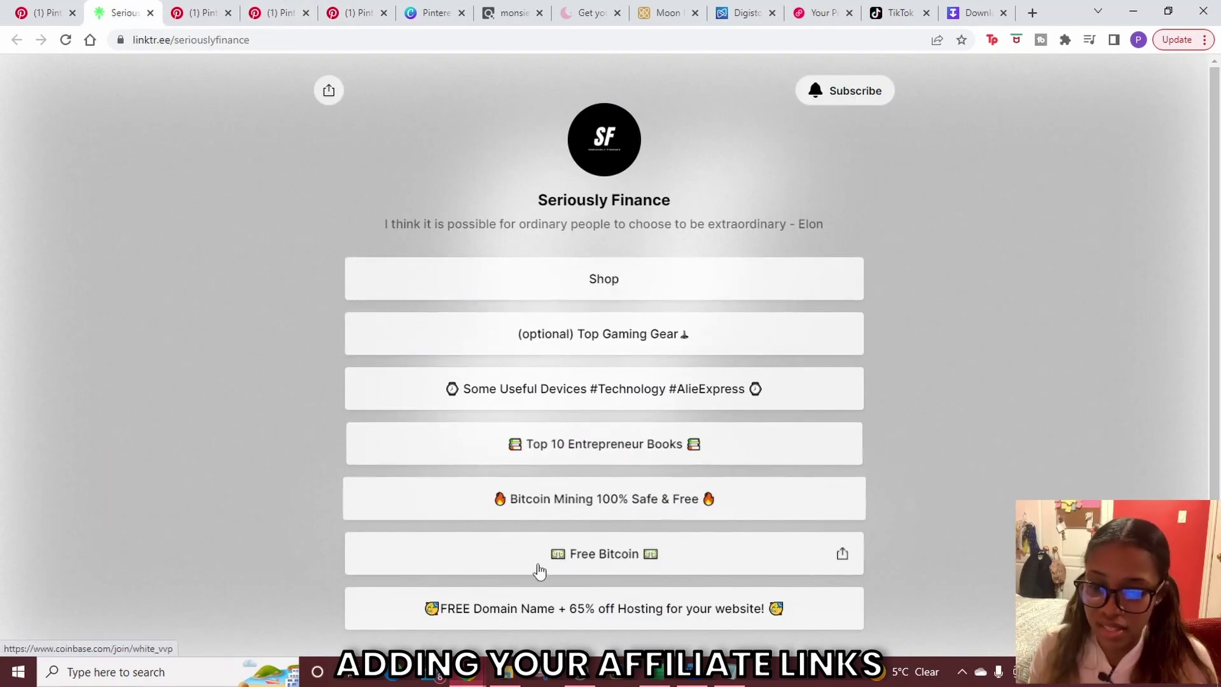
{"action": "left_click", "coordinate": [359, 14]}
{"action": "left_click", "coordinate": [729, 679]}
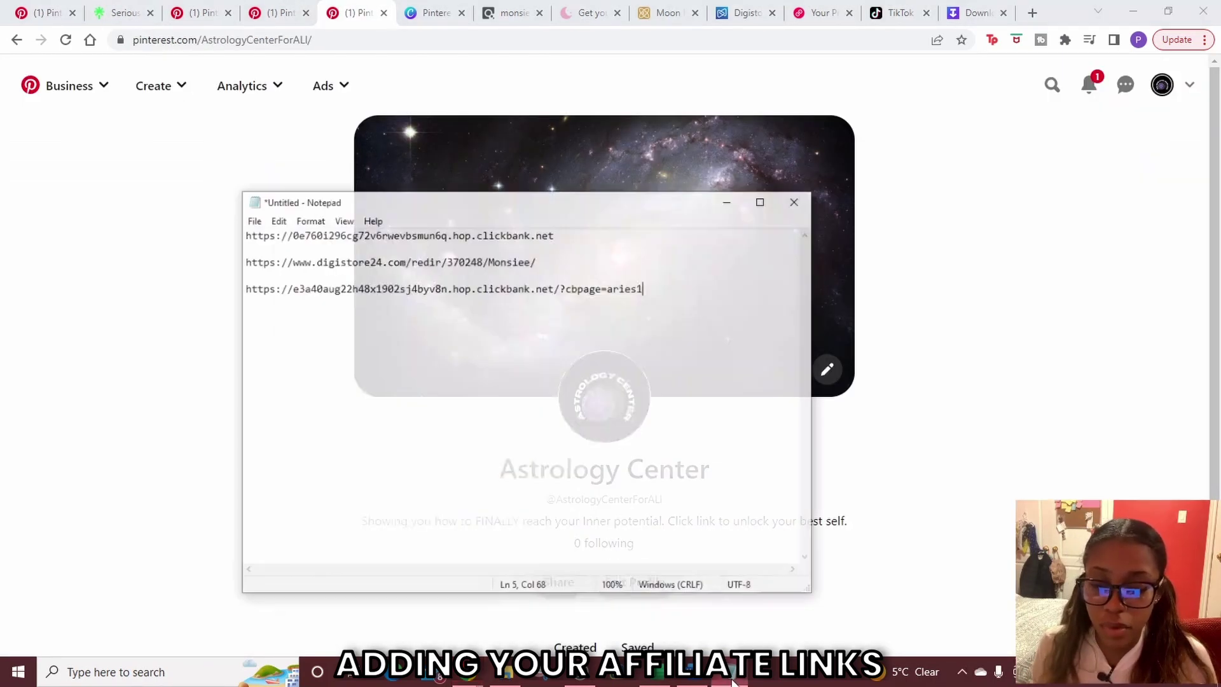
{"action": "left_click", "coordinate": [733, 680]}
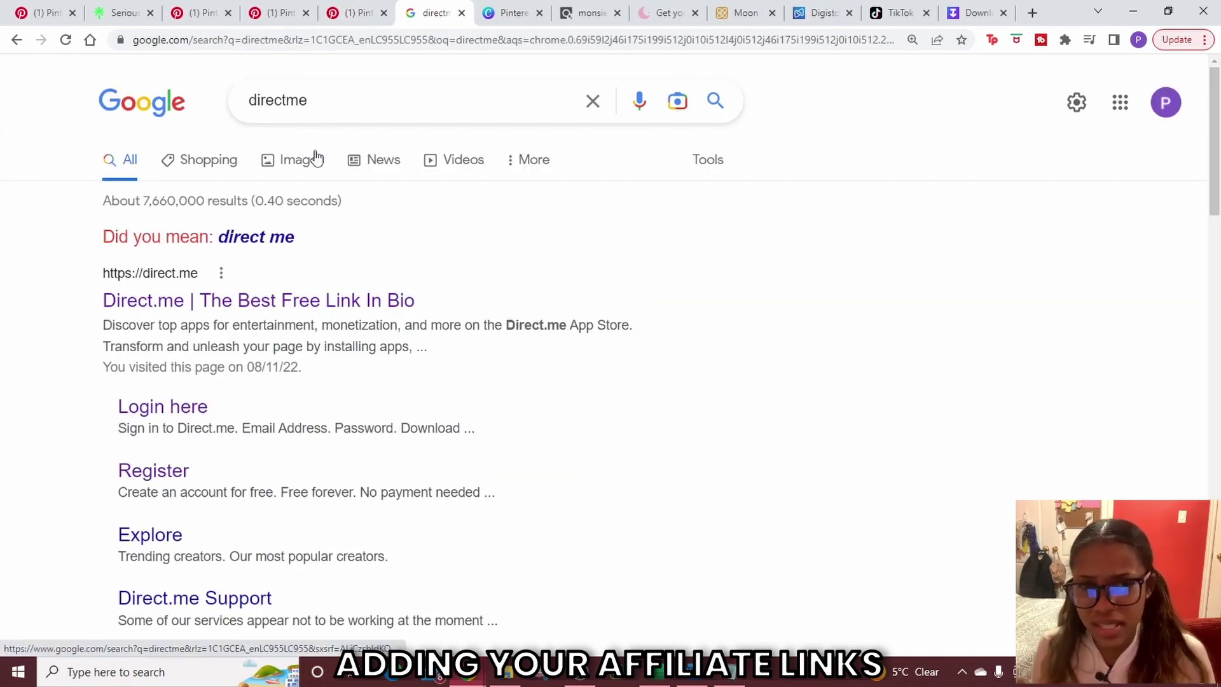
Find Direct.me through Google, open its free account registration and enter AstrologyCenter as the name.
{"action": "scroll", "coordinate": [245, 291], "scroll_direction": "down", "scroll_amount": 1}
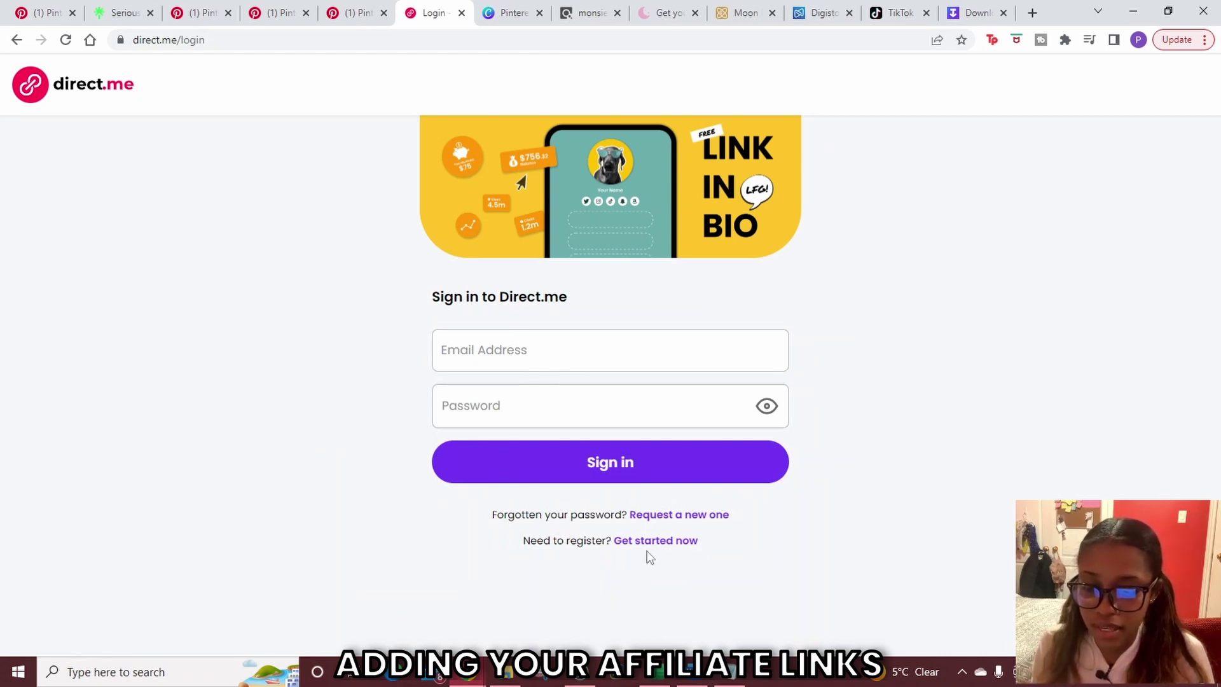
{"action": "left_click", "coordinate": [645, 542]}
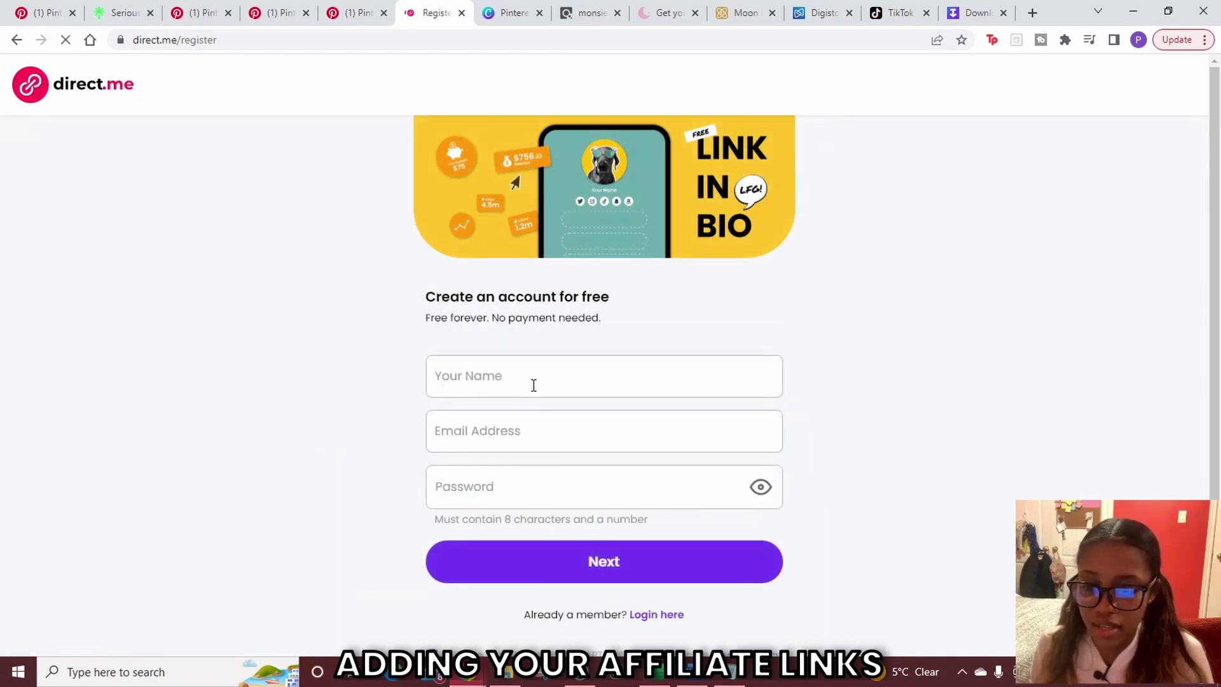
{"action": "left_click", "coordinate": [534, 385]}
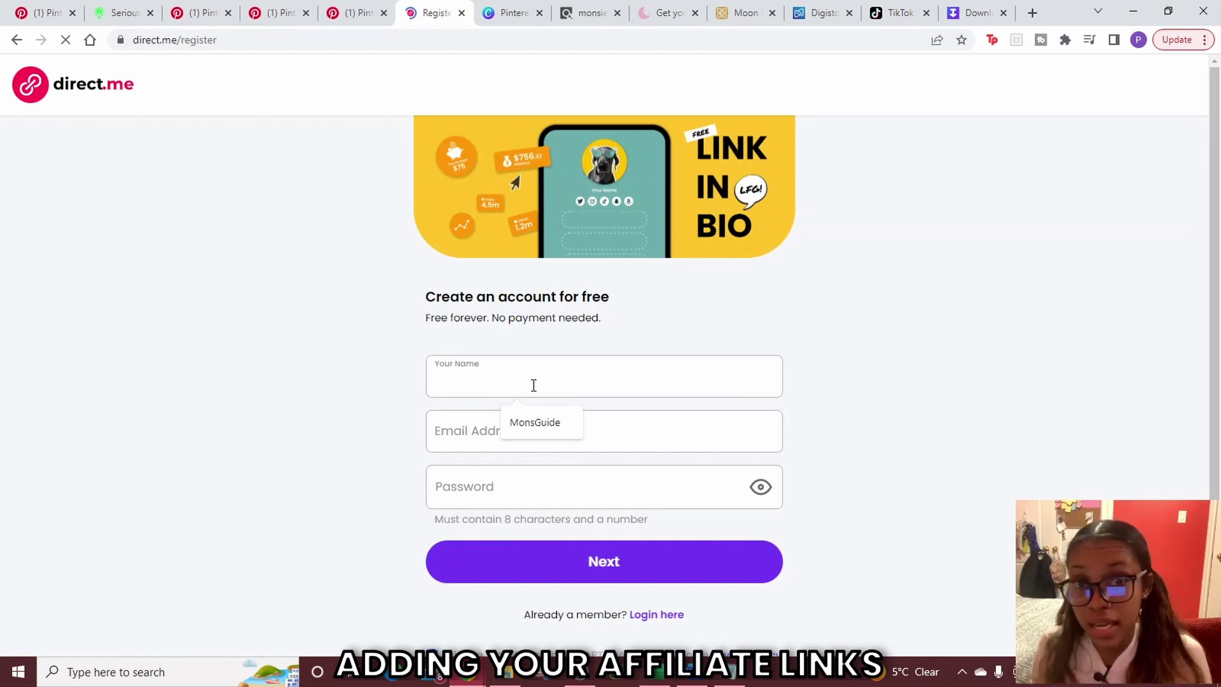
{"action": "type", "text": "AstrologyCenter"}
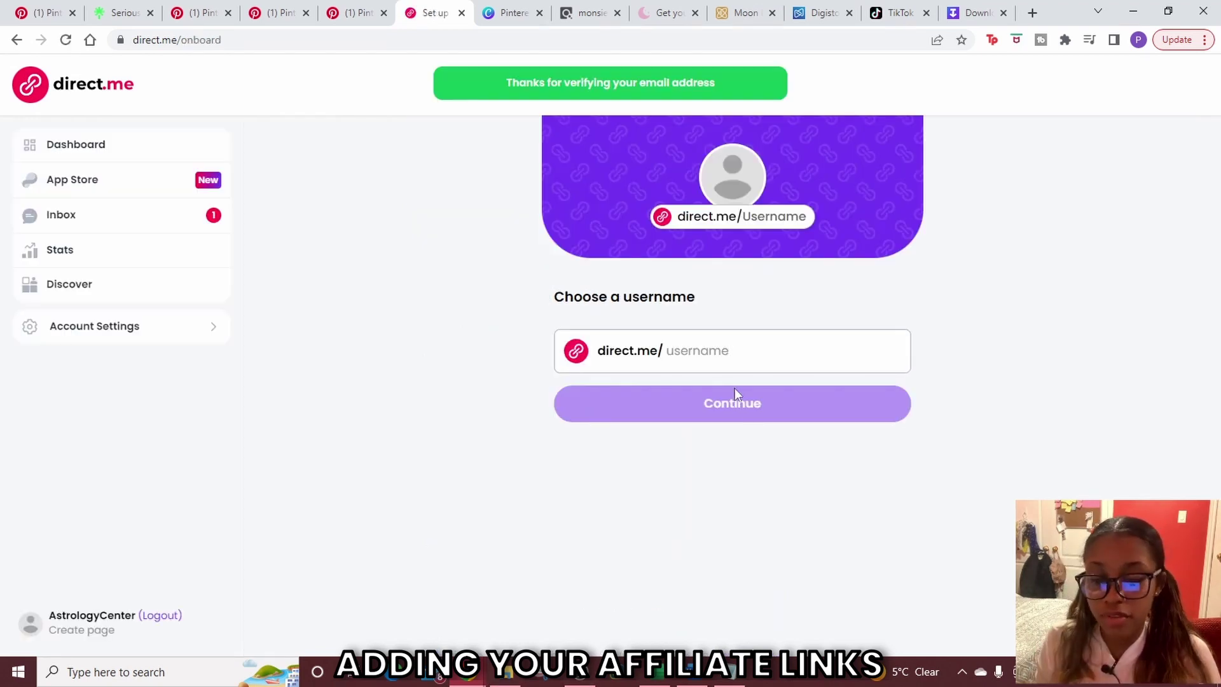
Choose AstrologyCenter as the Direct.me username and continue to the profile image choice.
{"action": "left_click", "coordinate": [756, 349]}
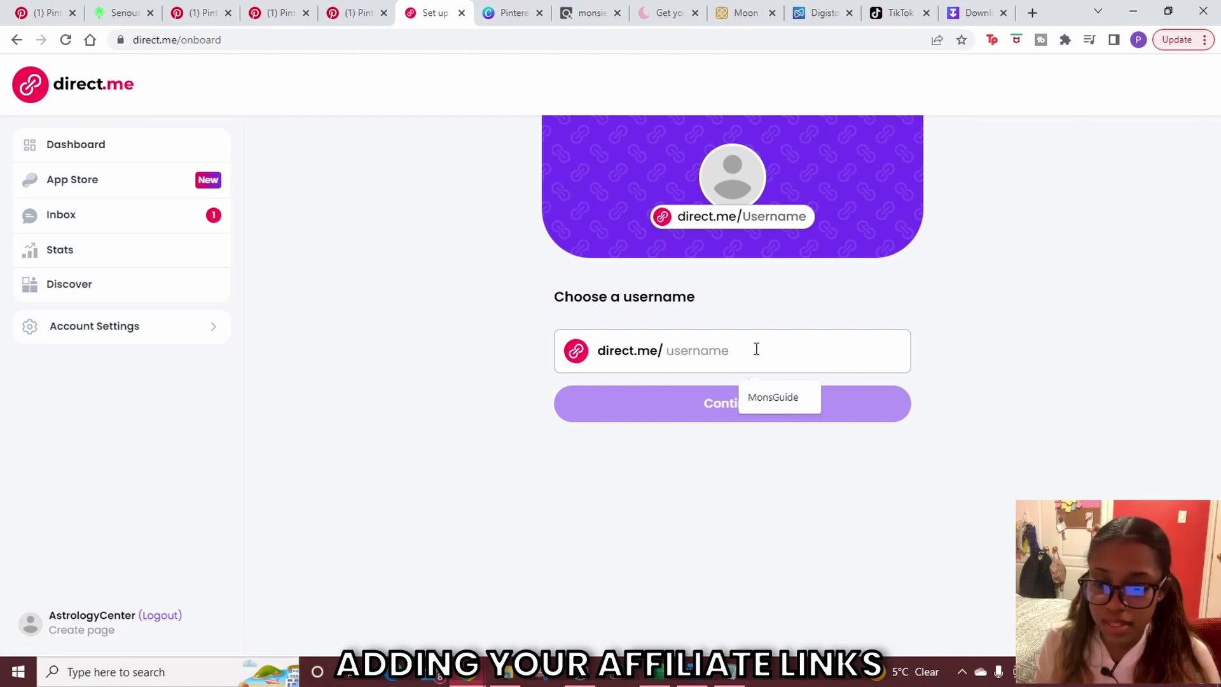
{"action": "type", "text": "Astrology"}
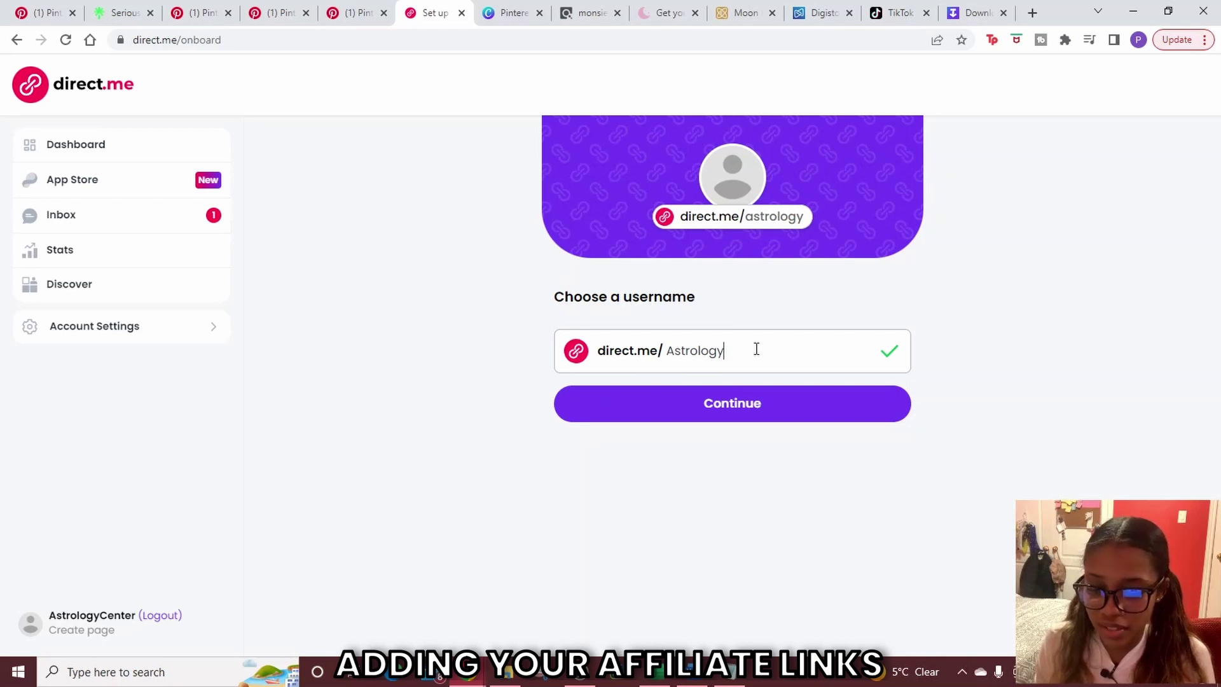
{"action": "type", "text": "Center"}
{"action": "left_click", "coordinate": [721, 412]}
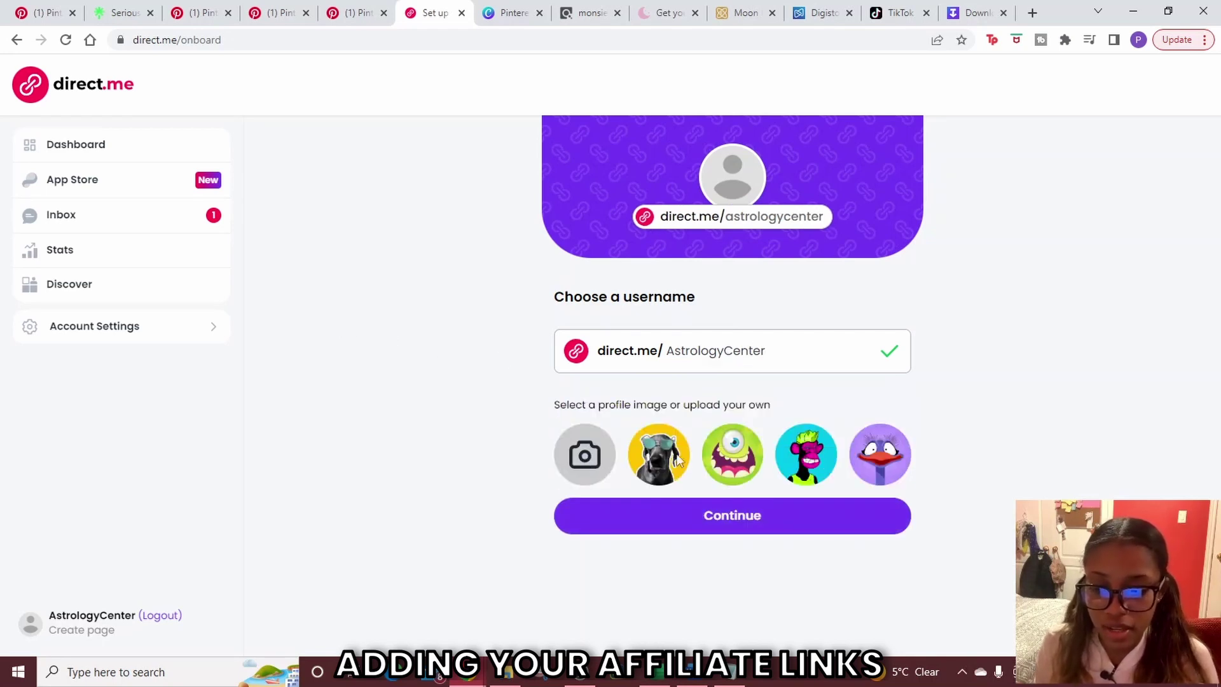
Upload the Astrology Center logo as the Direct.me profile image and finish the setup without choosing a category.
{"action": "left_click", "coordinate": [576, 458]}
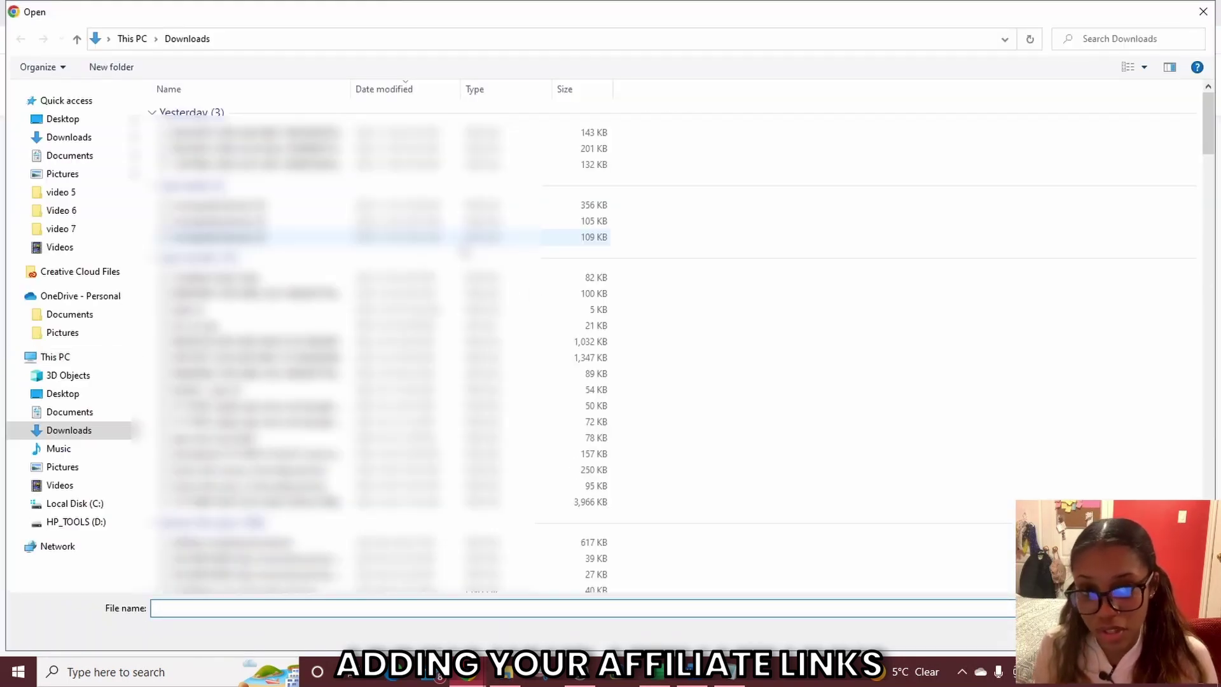
{"action": "double_click", "coordinate": [285, 135]}
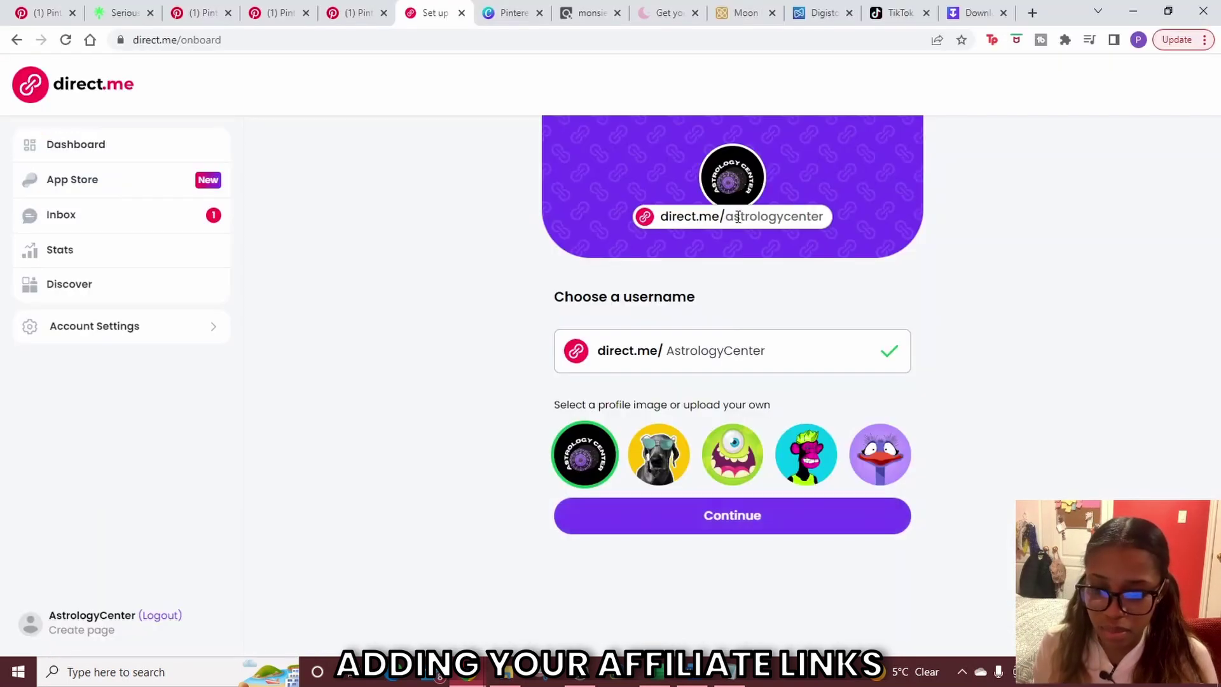
{"action": "left_click", "coordinate": [683, 525]}
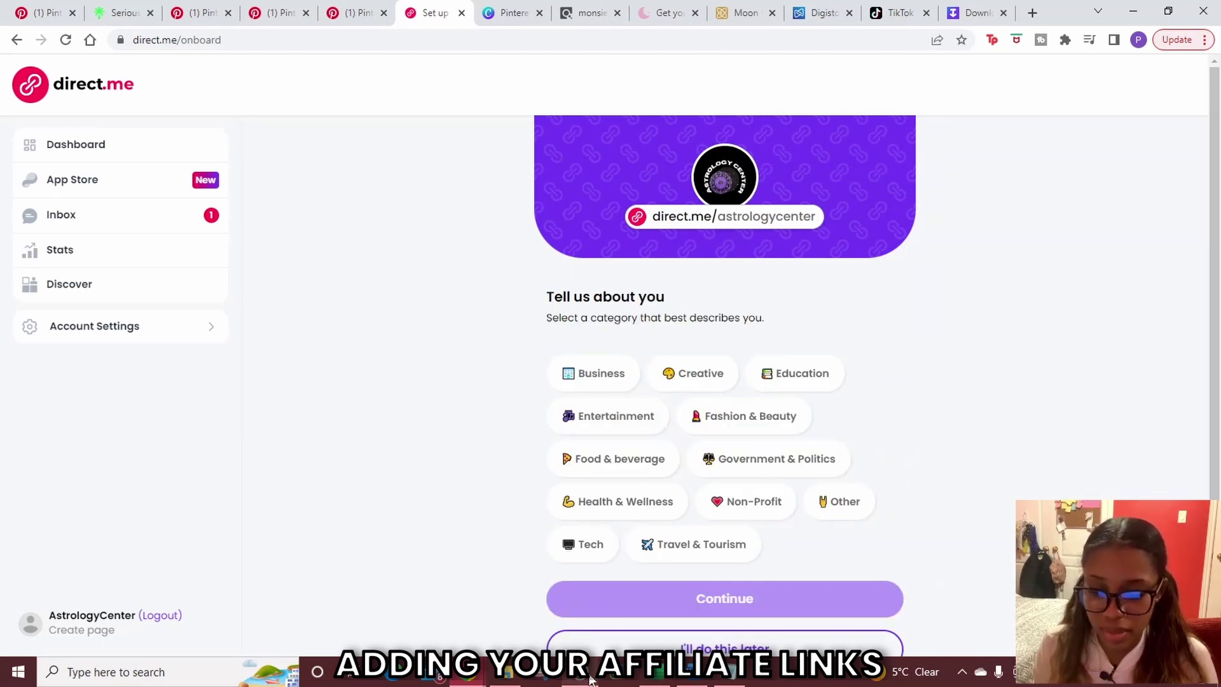
{"action": "left_click", "coordinate": [616, 644]}
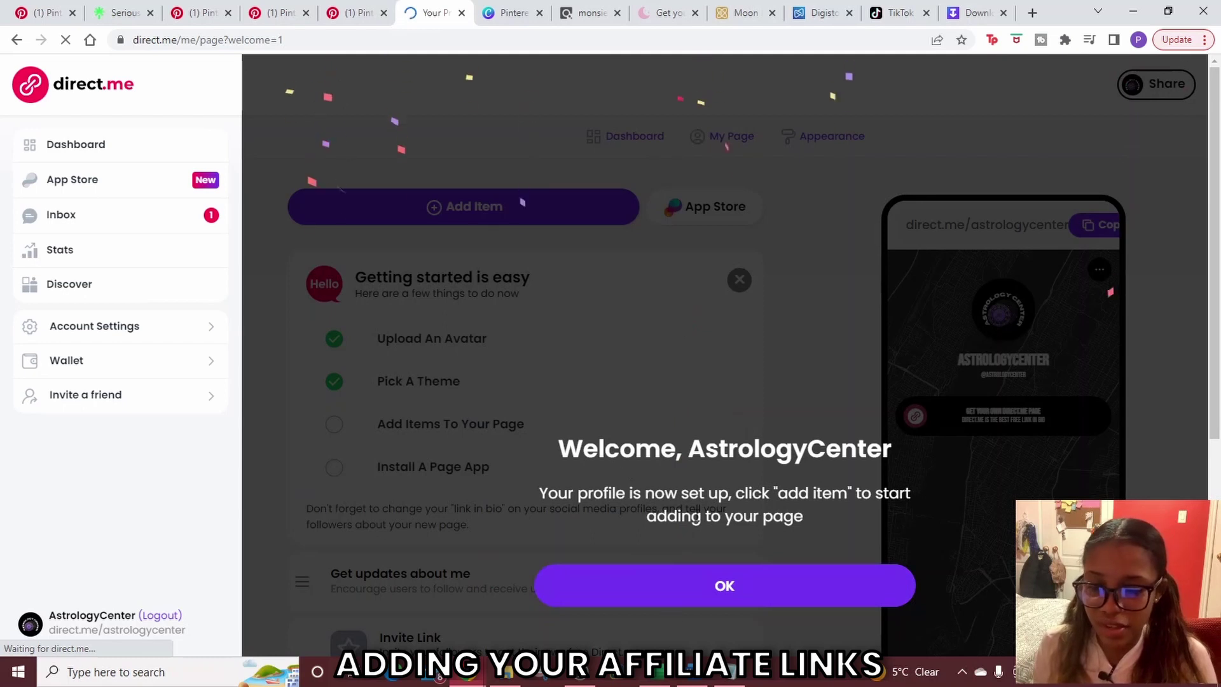
{"action": "left_click", "coordinate": [705, 586]}
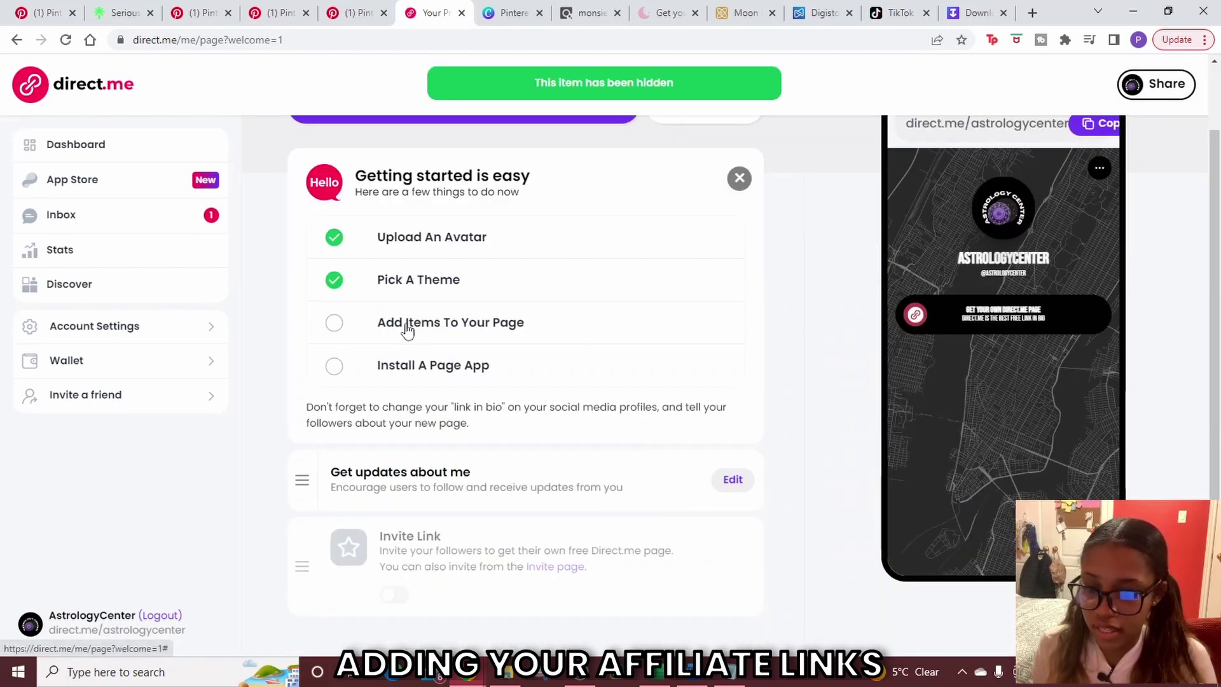
Start a new Link or URL item on the Direct.me page, using the first ClickBank affiliate link from the Notepad list as its URL.
{"action": "left_click", "coordinate": [407, 327]}
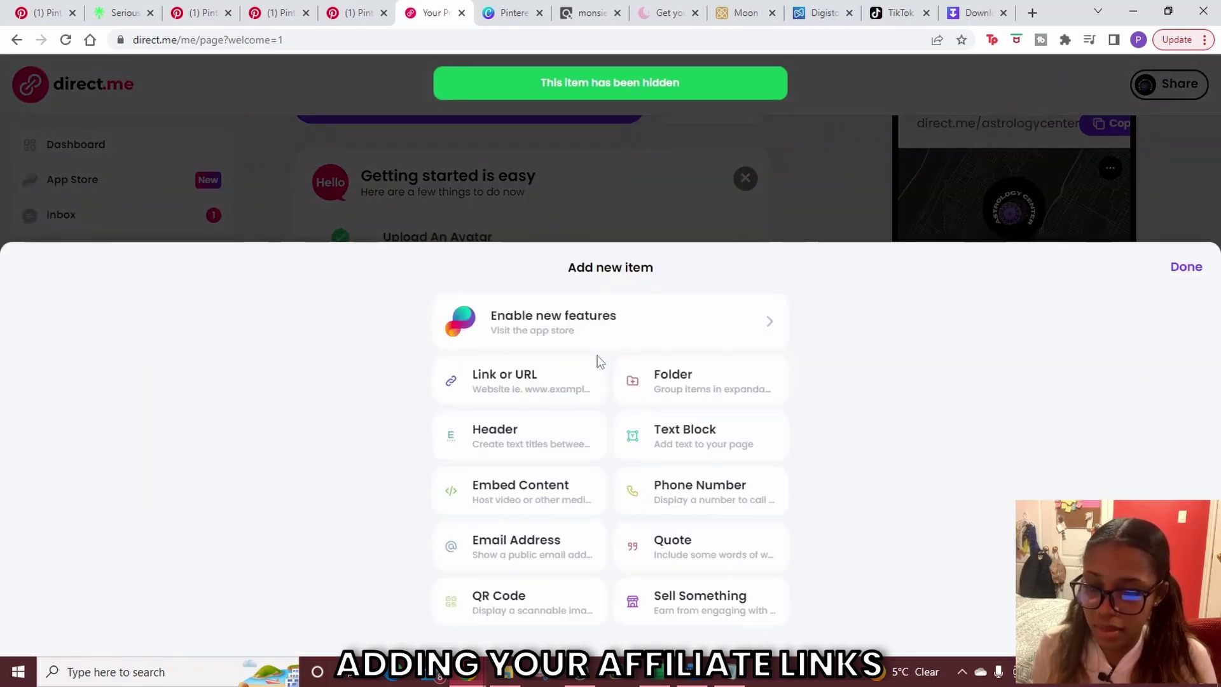
{"action": "left_click", "coordinate": [514, 382]}
{"action": "key", "text": "alt+Tab"}
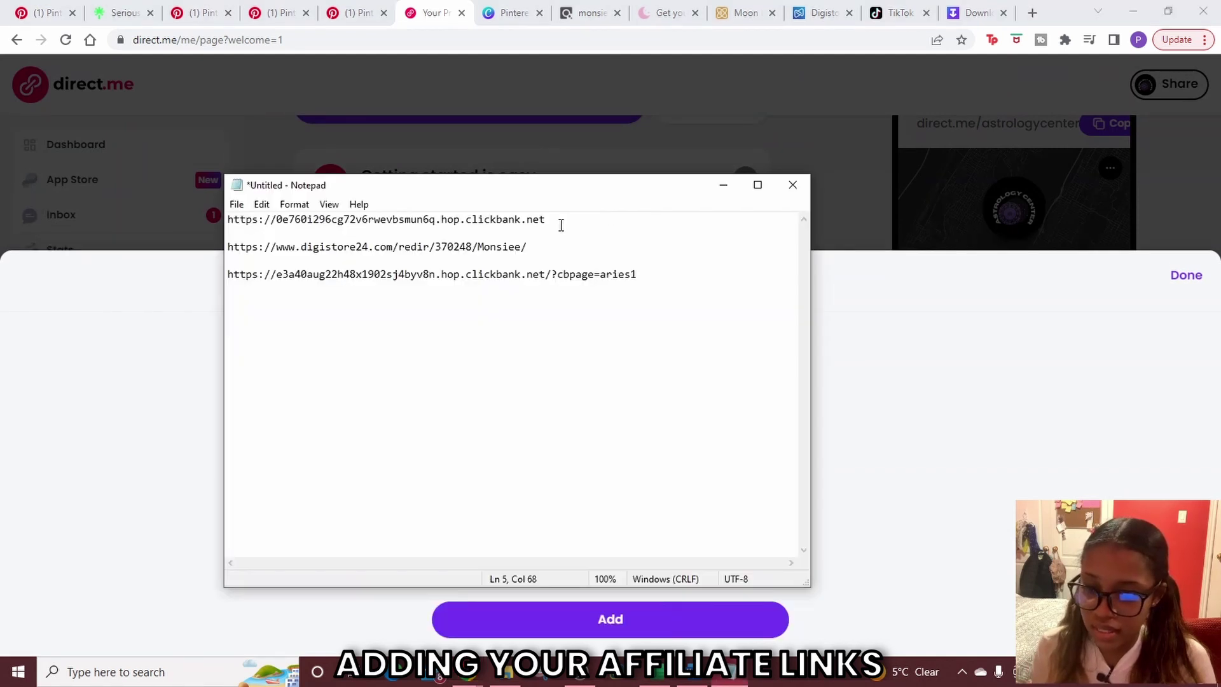
{"action": "left_click_drag", "start_coordinate": [561, 225], "coordinate": [224, 220]}
{"action": "key", "text": "ctrl+c"}
{"action": "left_click", "coordinate": [723, 185]}
{"action": "left_click", "coordinate": [527, 436]}
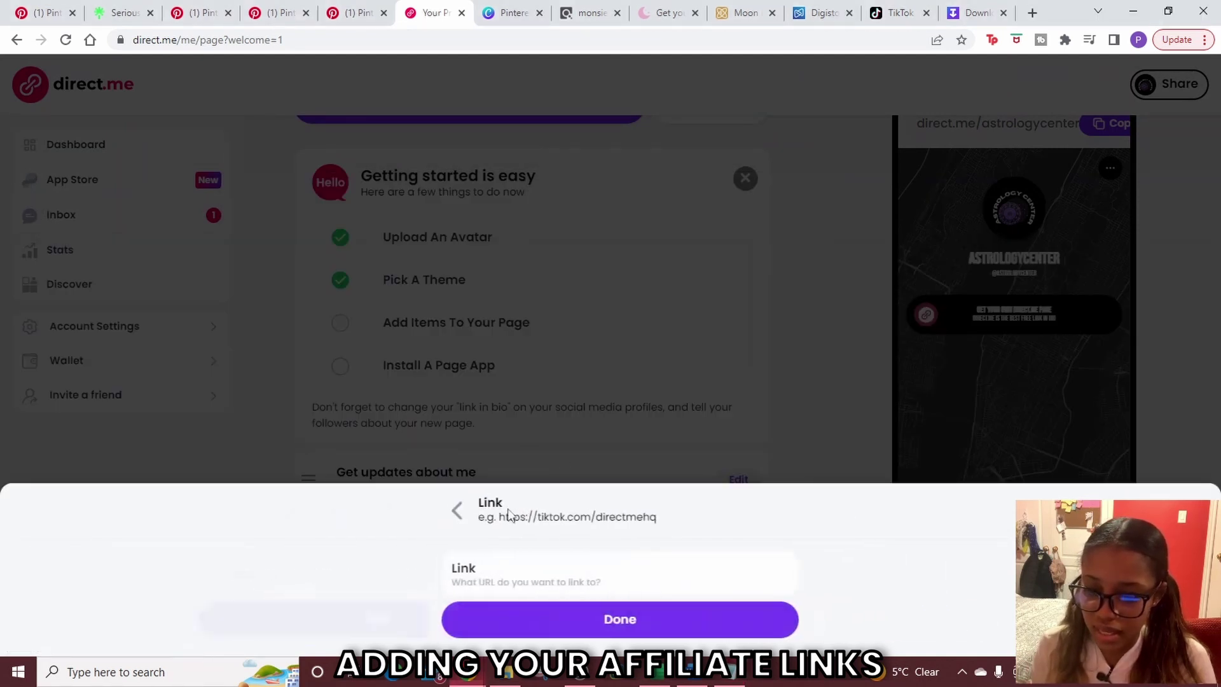
{"action": "left_click", "coordinate": [499, 570]}
{"action": "key", "text": "ctrl+v"}
{"action": "left_click", "coordinate": [594, 616]}
Check which offer the affiliate link promotes on ClickBank and its landing page, and title the item "Get Your FREE Moon Reading".
{"action": "left_click", "coordinate": [483, 375]}
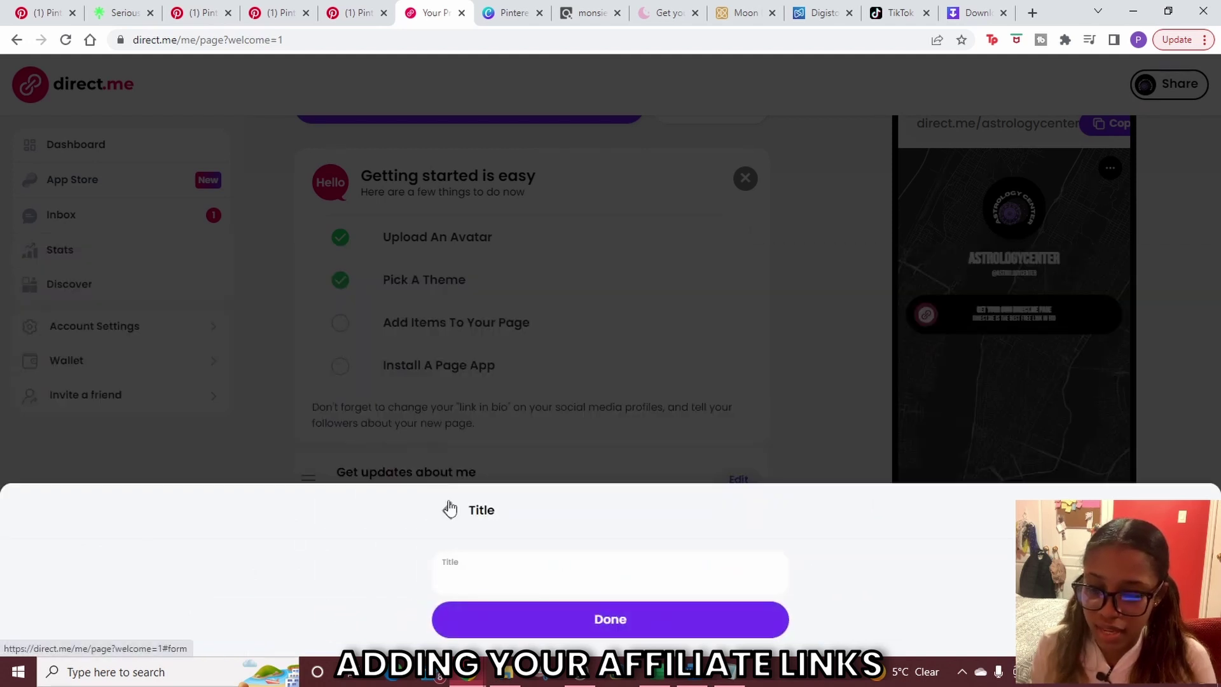
{"action": "left_click", "coordinate": [449, 509]}
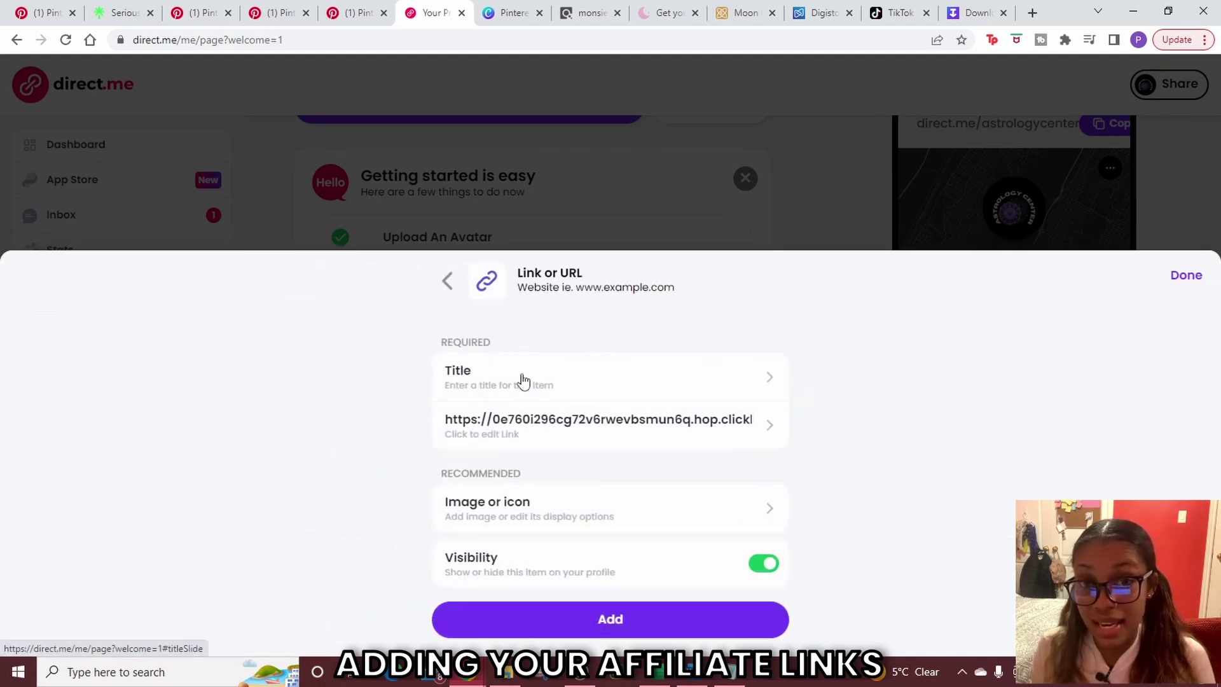
{"action": "left_click", "coordinate": [723, 674]}
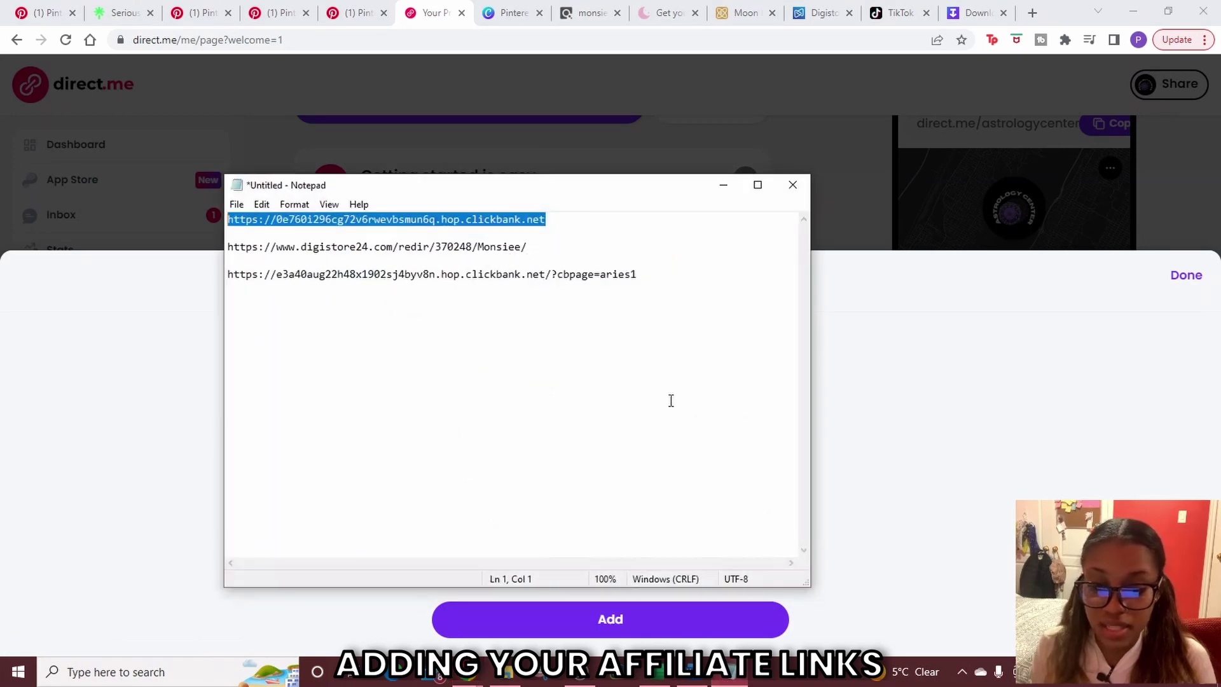
{"action": "left_click", "coordinate": [717, 187]}
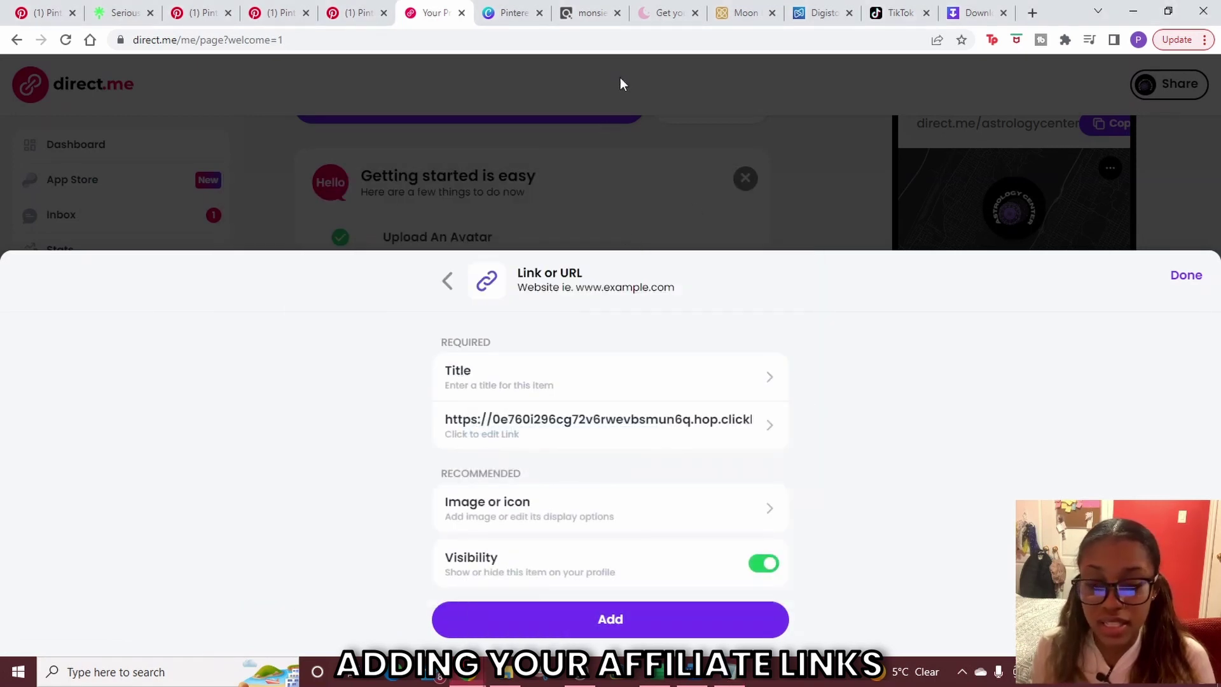
{"action": "left_click", "coordinate": [580, 15]}
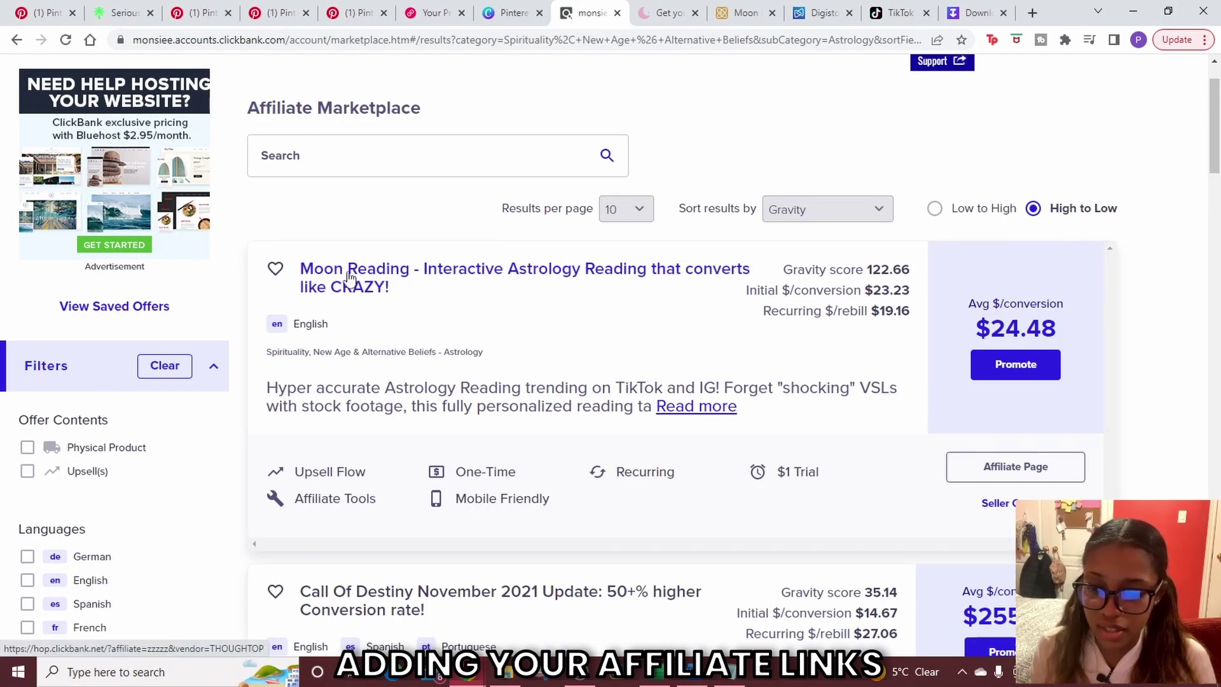
{"action": "left_click", "coordinate": [434, 15]}
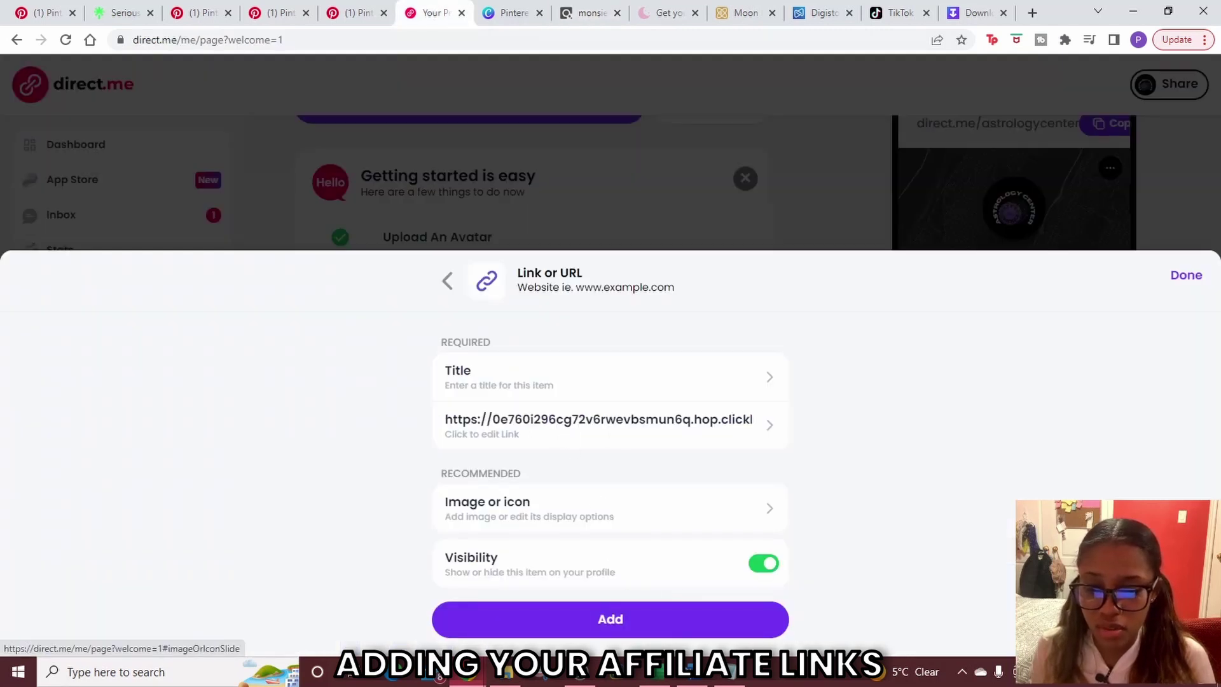
{"action": "left_click", "coordinate": [523, 421]}
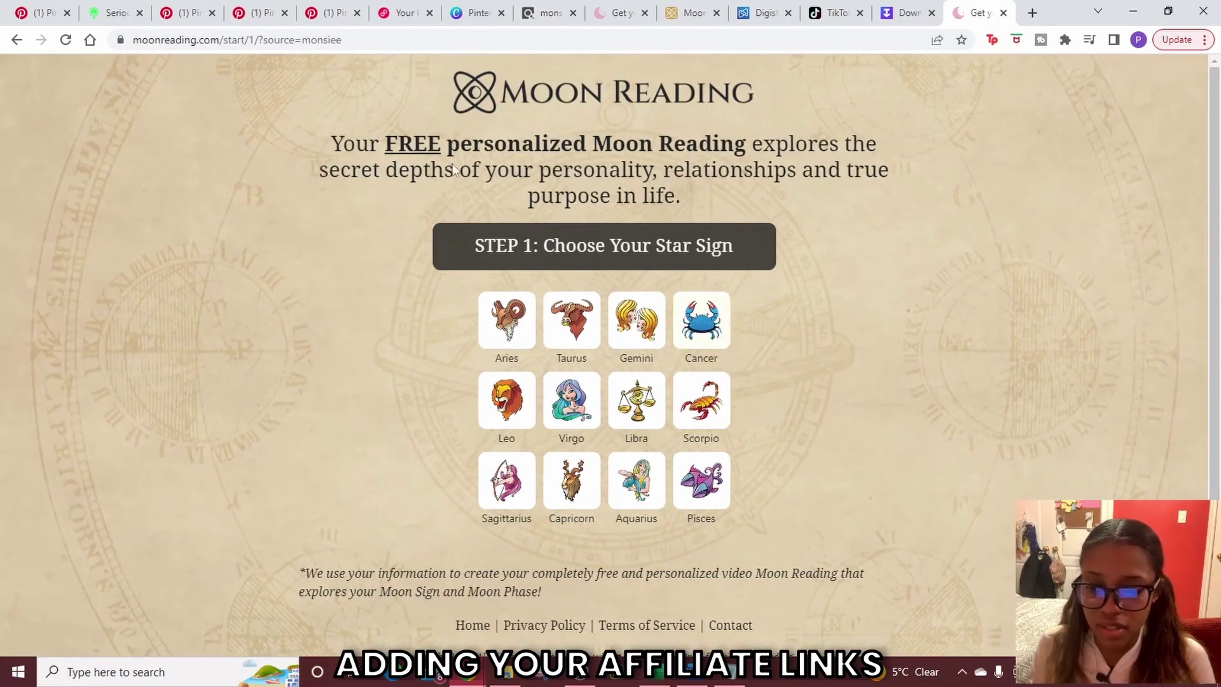
{"action": "left_click", "coordinate": [1003, 13]}
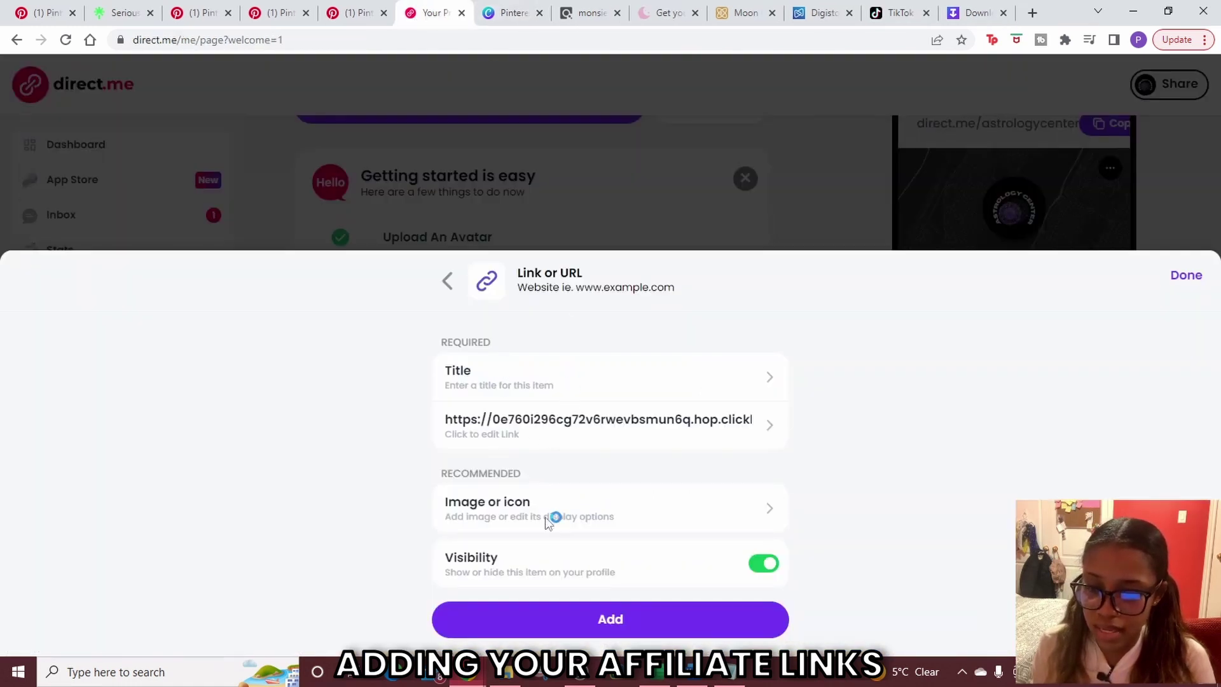
{"action": "left_click", "coordinate": [608, 620]}
{"action": "left_click", "coordinate": [606, 622]}
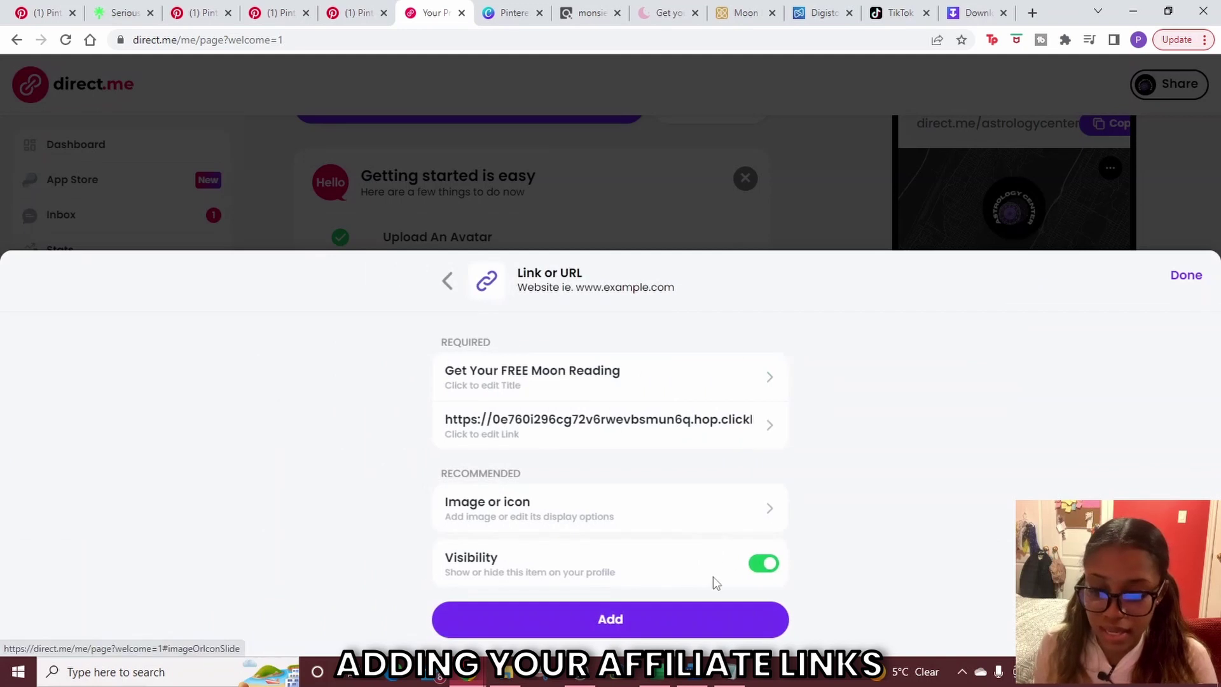
Search the icons for "MOON", give the link a crescent moon icon and add the item to the page.
{"action": "left_click", "coordinate": [766, 505]}
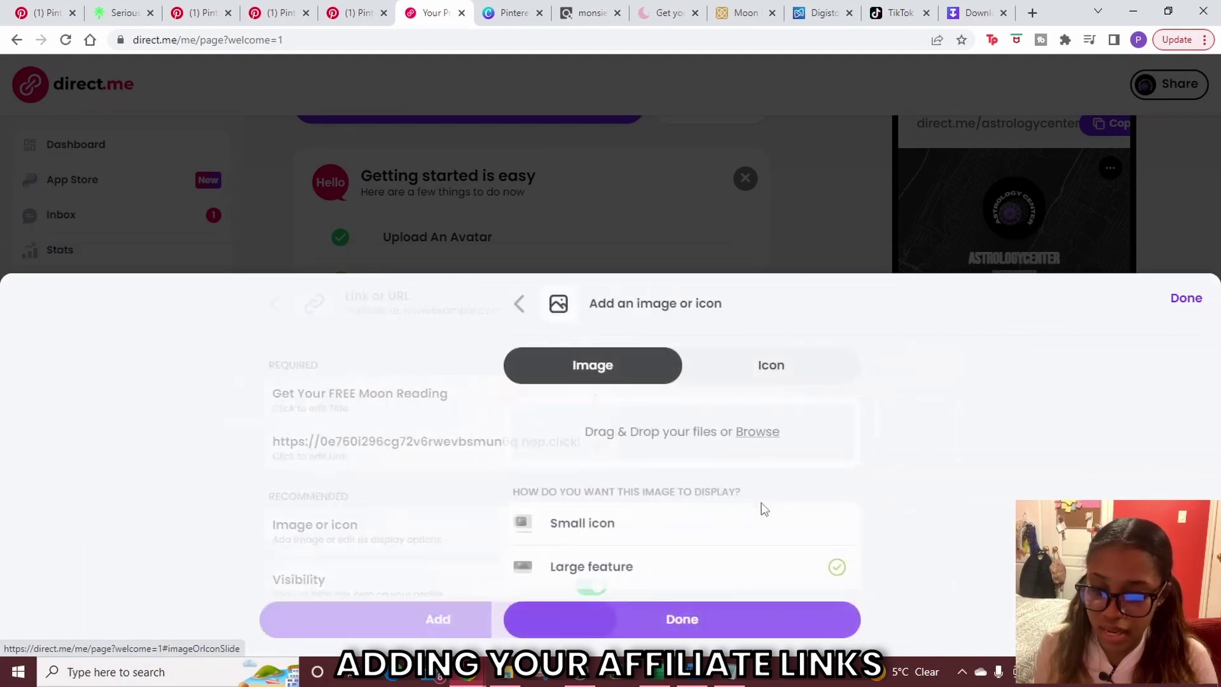
{"action": "left_click", "coordinate": [691, 382]}
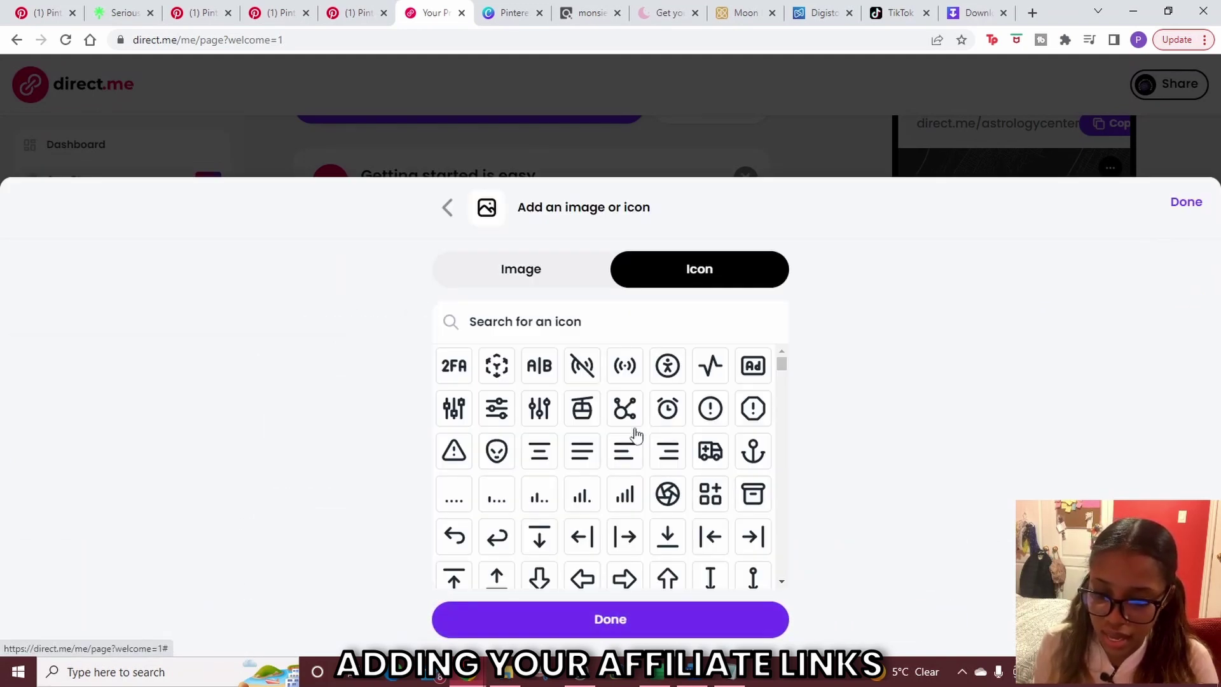
{"action": "left_click", "coordinate": [555, 315]}
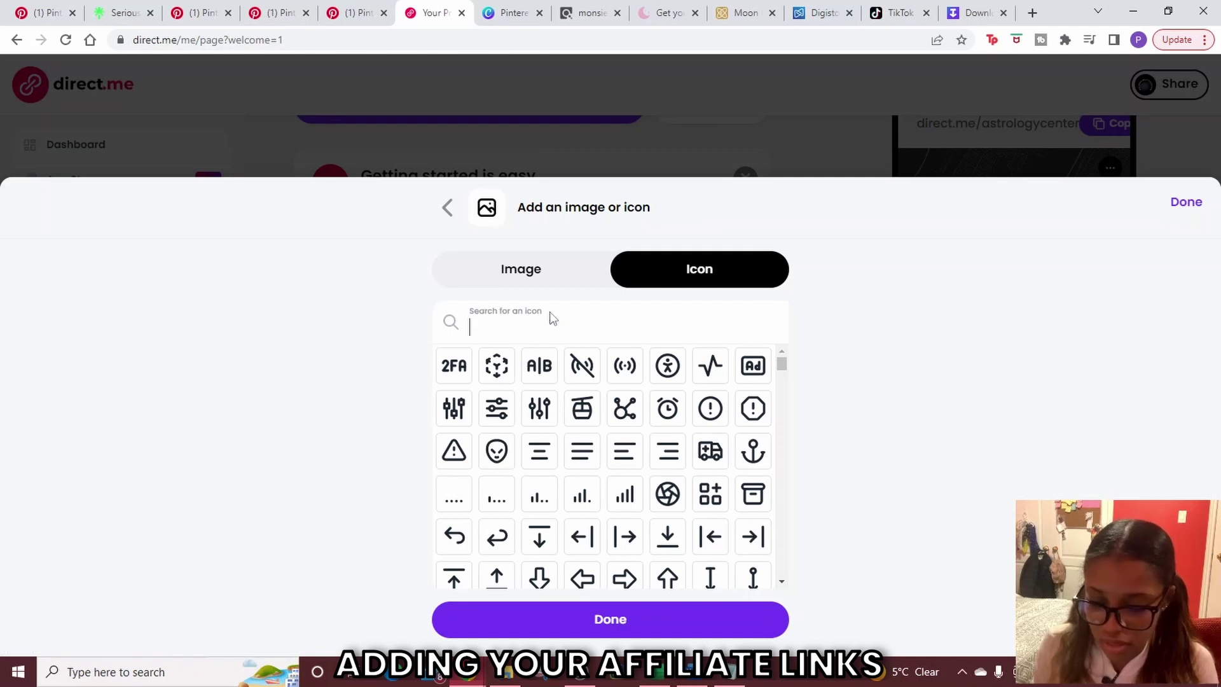
{"action": "type", "text": "MOON"}
{"action": "left_click", "coordinate": [539, 367]}
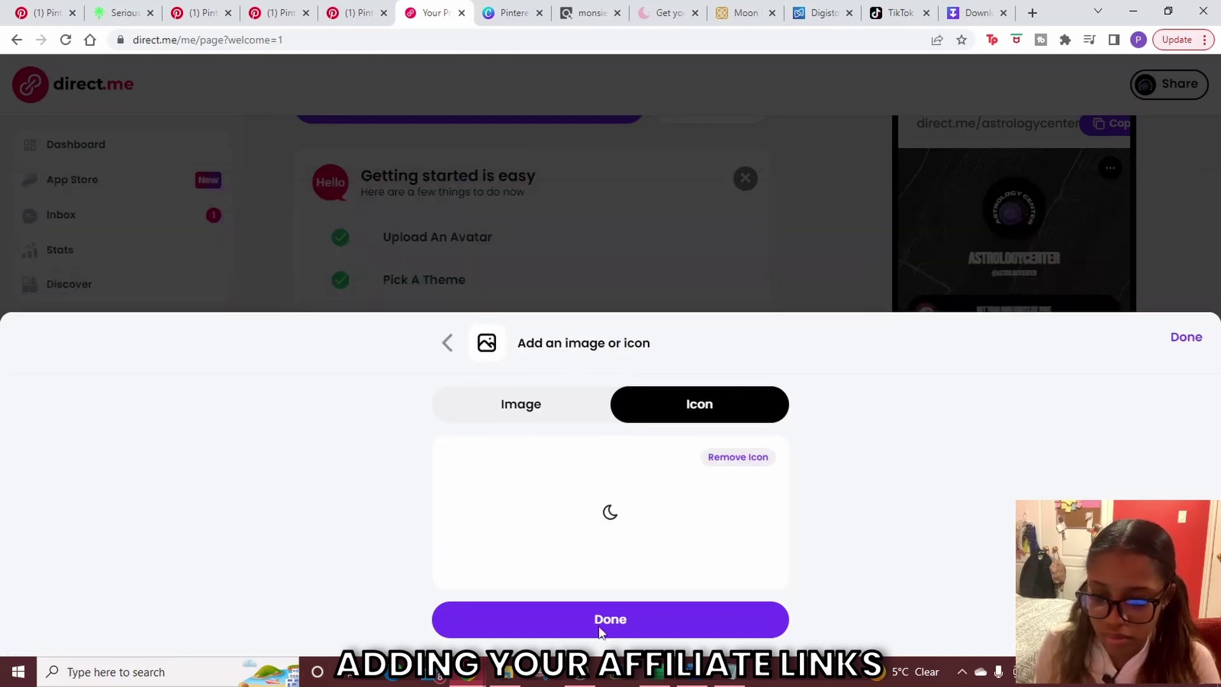
{"action": "left_click", "coordinate": [598, 623]}
{"action": "left_click", "coordinate": [610, 614]}
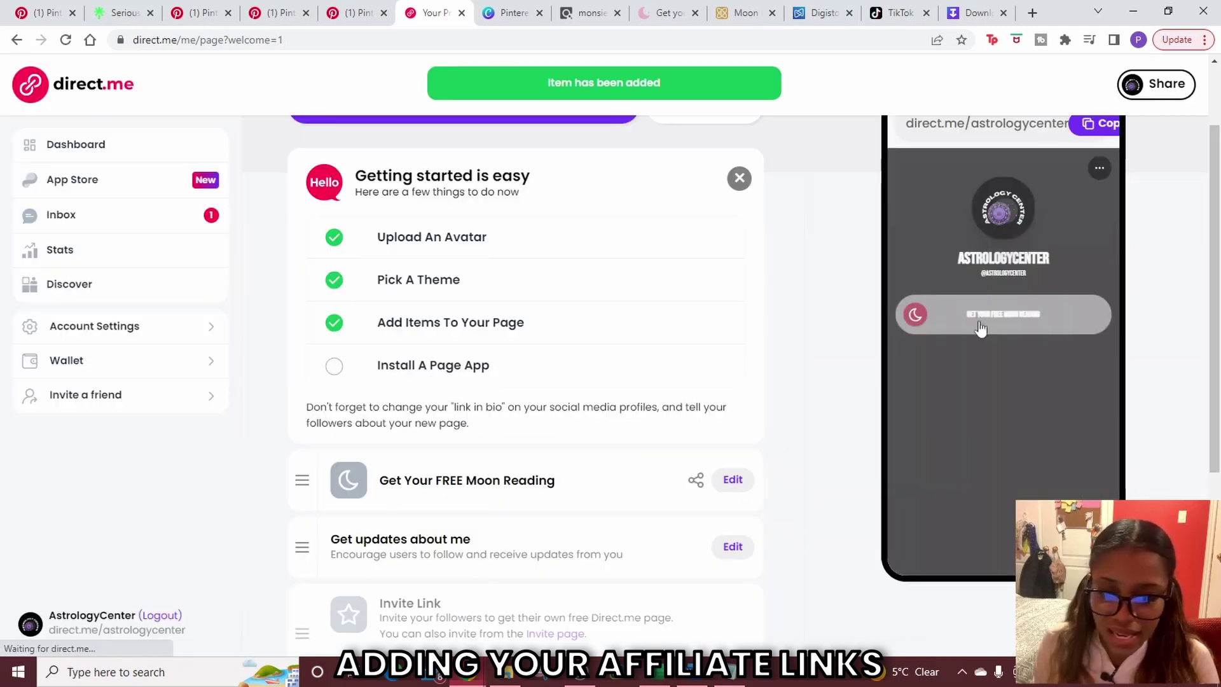
View the public direct.me/astrologycenter page with its Moon Reading link, and revisit the ClickBank marketplace offers.
{"action": "scroll", "coordinate": [902, 458], "scroll_direction": "down", "scroll_amount": 2}
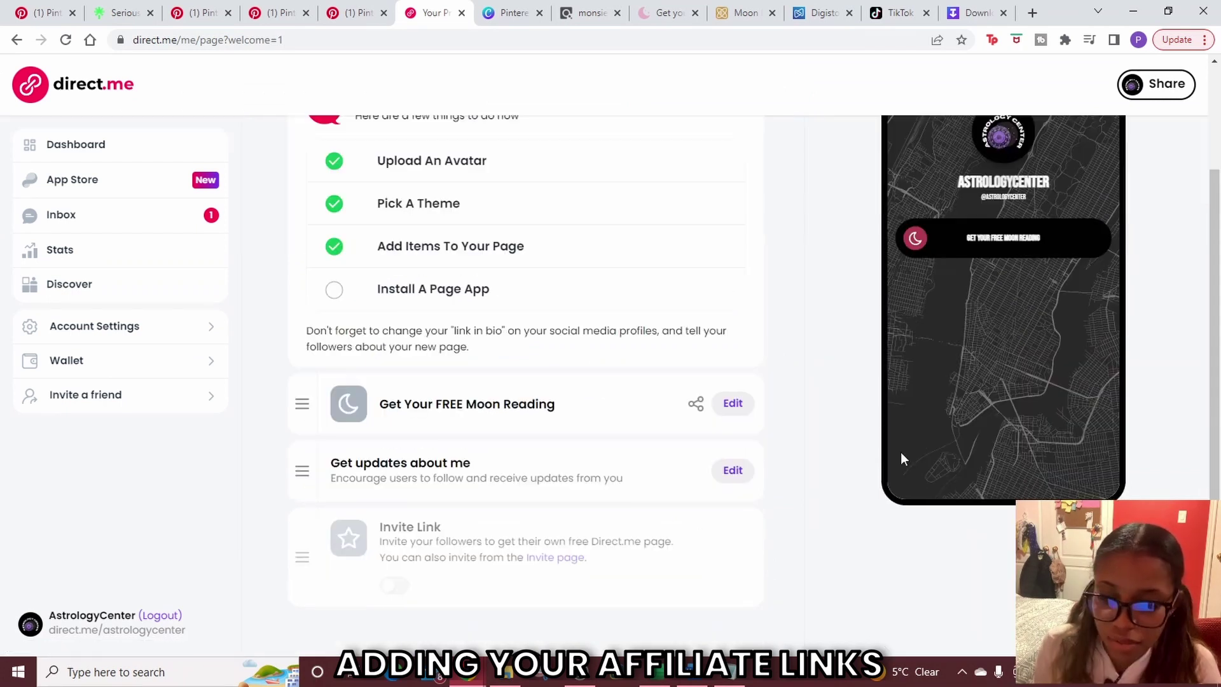
{"action": "scroll", "coordinate": [1027, 228], "scroll_direction": "up", "scroll_amount": 2}
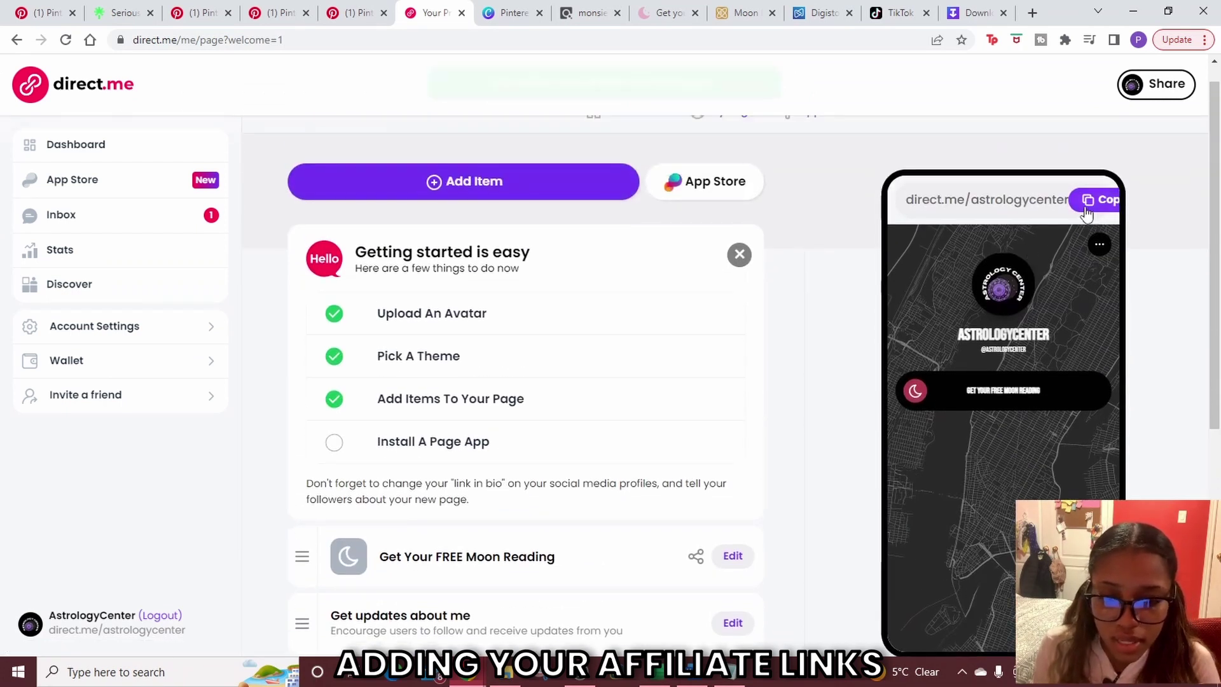
{"action": "right_click", "coordinate": [1091, 198]}
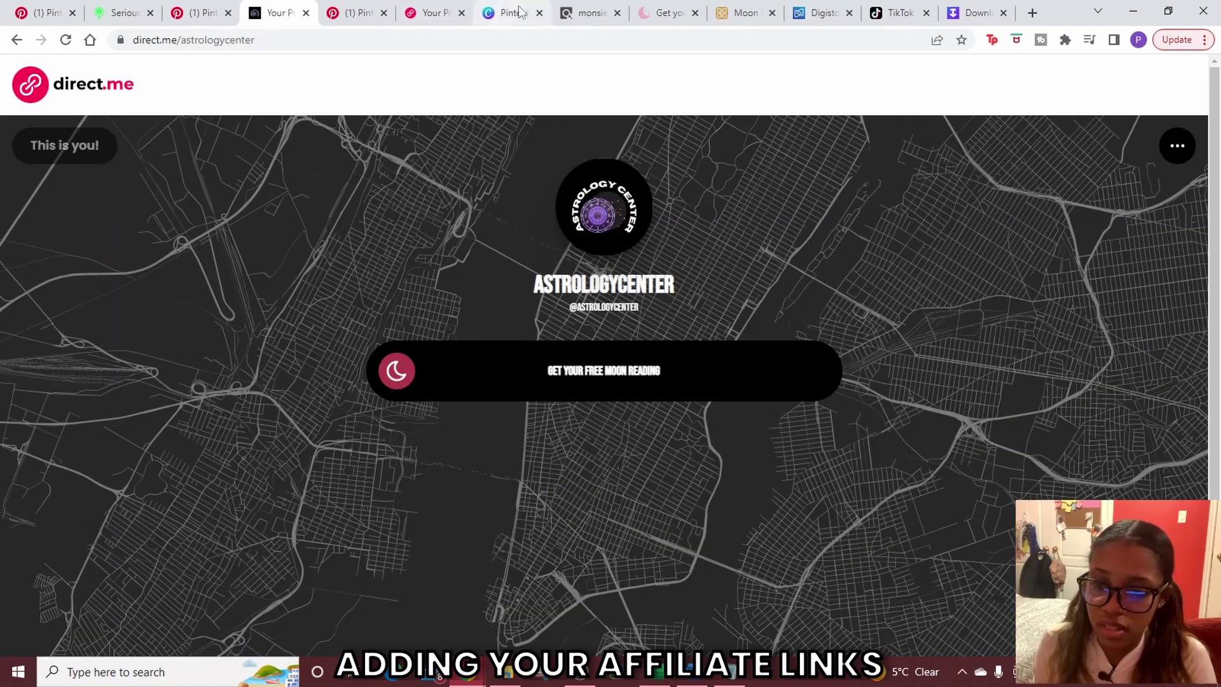
{"action": "left_click", "coordinate": [588, 13]}
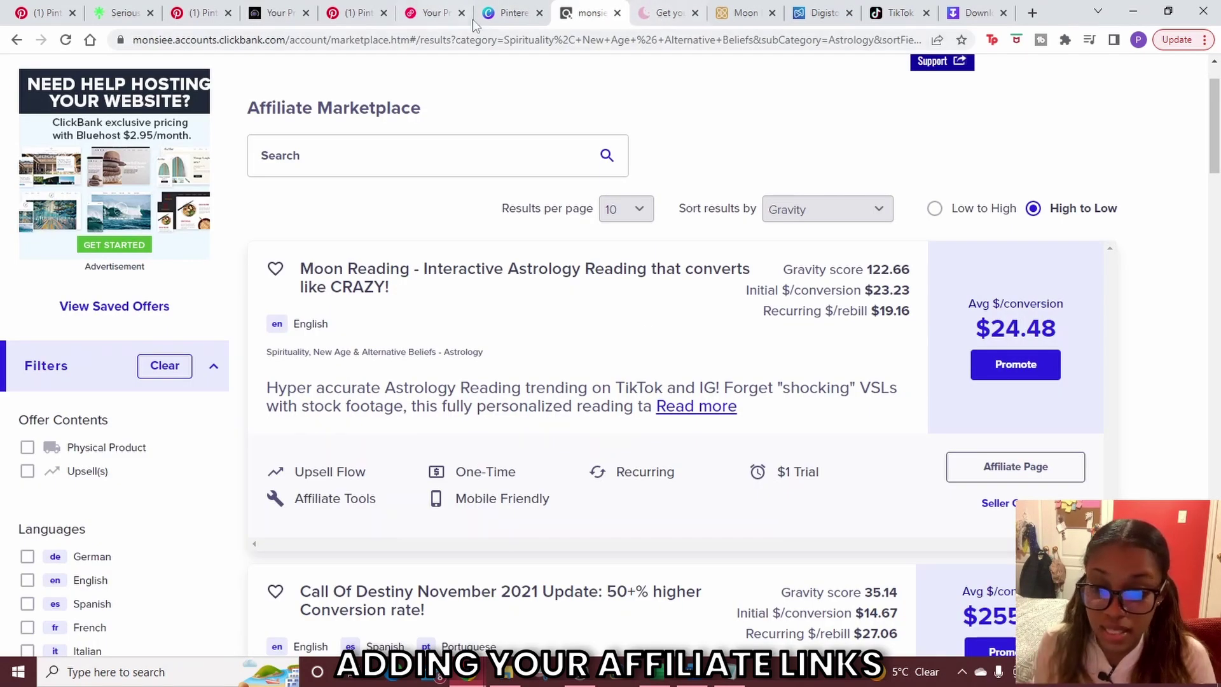
{"action": "left_click", "coordinate": [431, 13]}
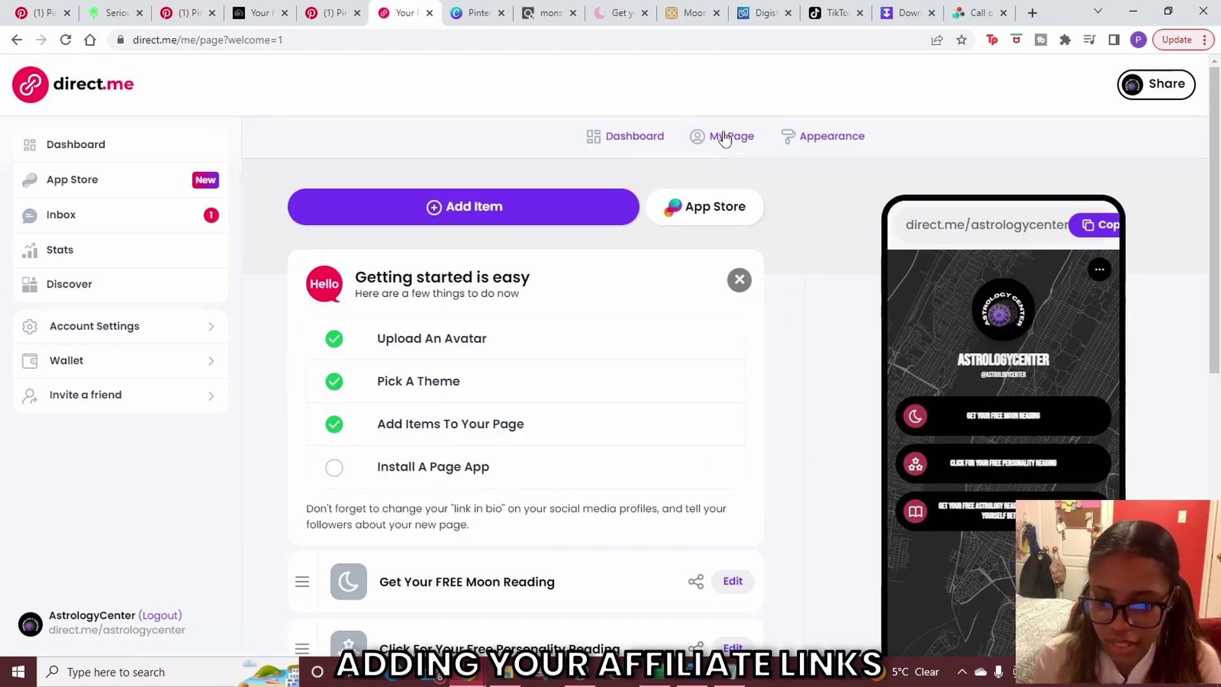
Save "Showing you how to FINALLY reach your Inner potential. Click link to unlock your best self." as the Direct.me bio, copied from the Pinterest profile.
{"action": "left_click", "coordinate": [804, 151]}
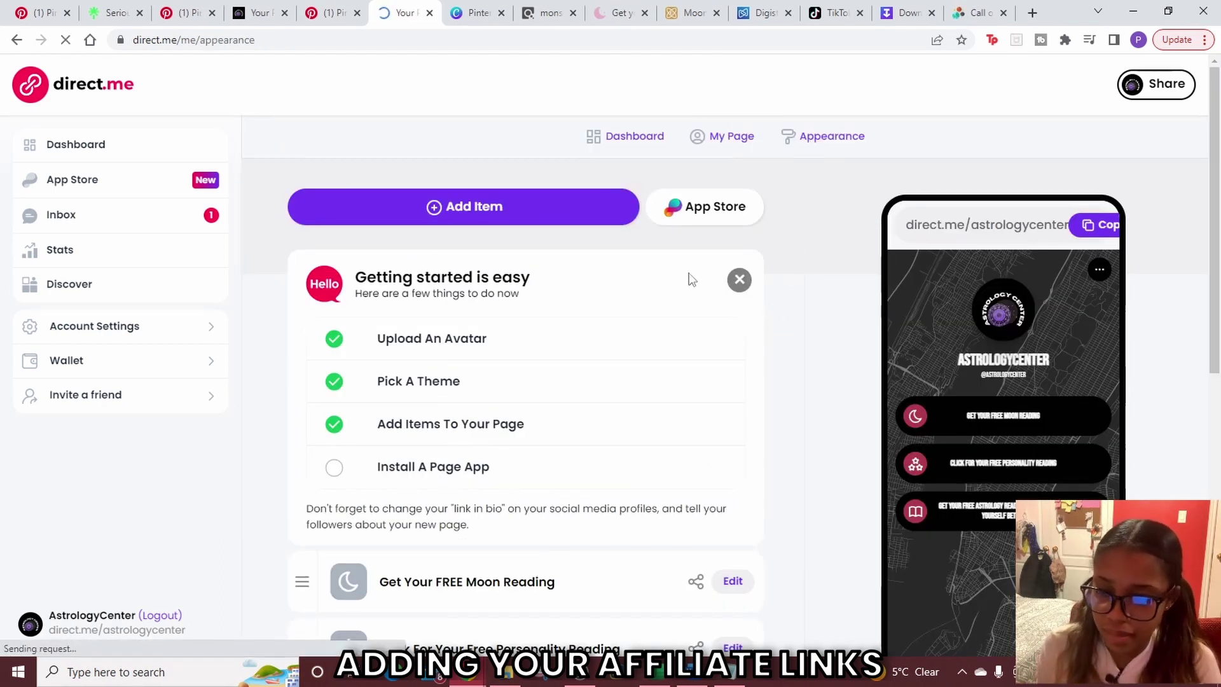
{"action": "scroll", "coordinate": [546, 350], "scroll_direction": "down", "scroll_amount": 3}
{"action": "scroll", "coordinate": [445, 230], "scroll_direction": "up", "scroll_amount": 1}
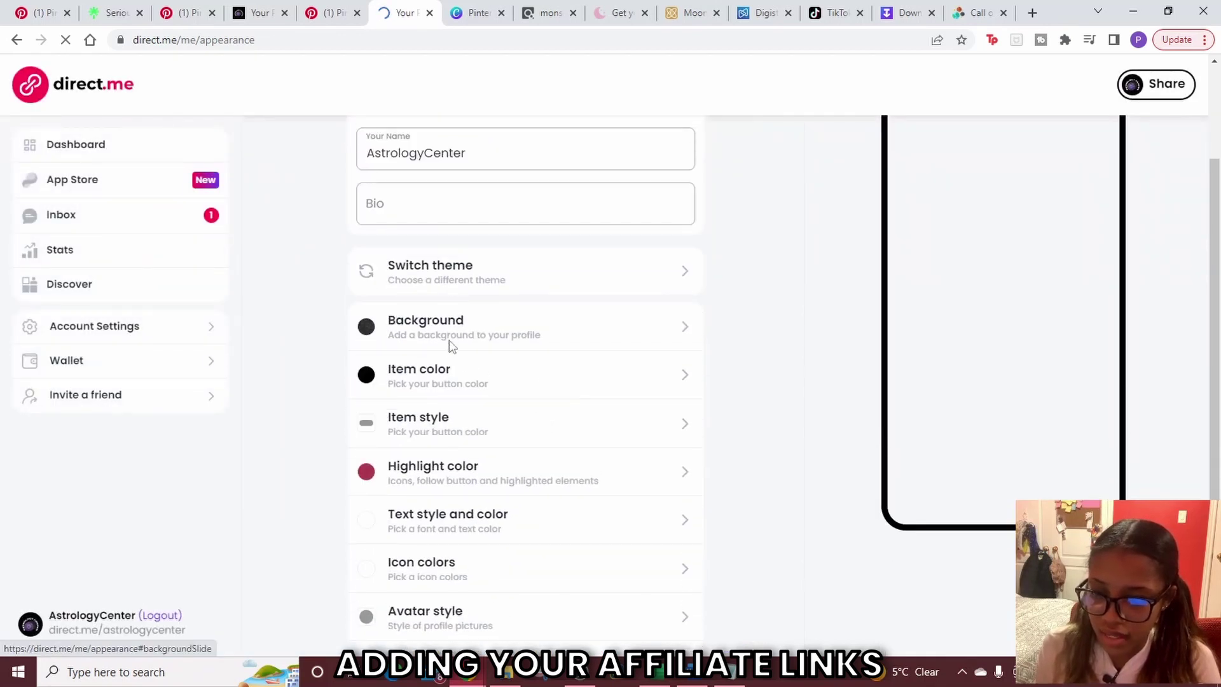
{"action": "scroll", "coordinate": [537, 353], "scroll_direction": "down", "scroll_amount": 3}
{"action": "scroll", "coordinate": [525, 394], "scroll_direction": "up", "scroll_amount": 5}
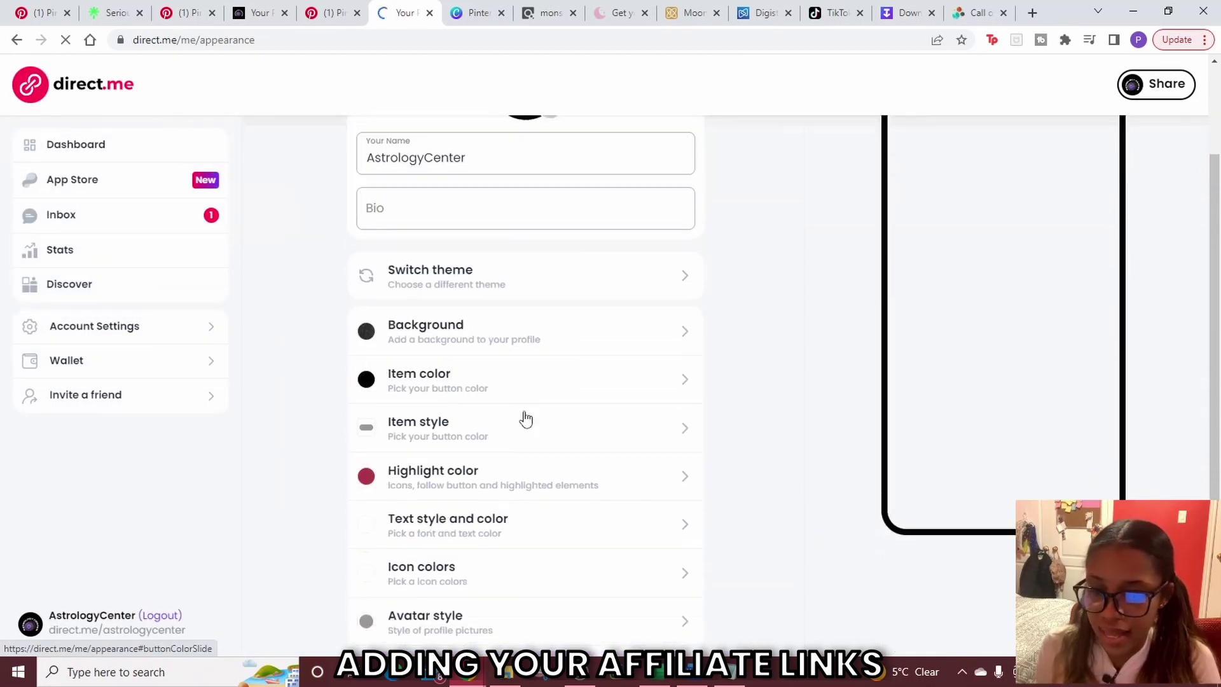
{"action": "left_click", "coordinate": [436, 351]}
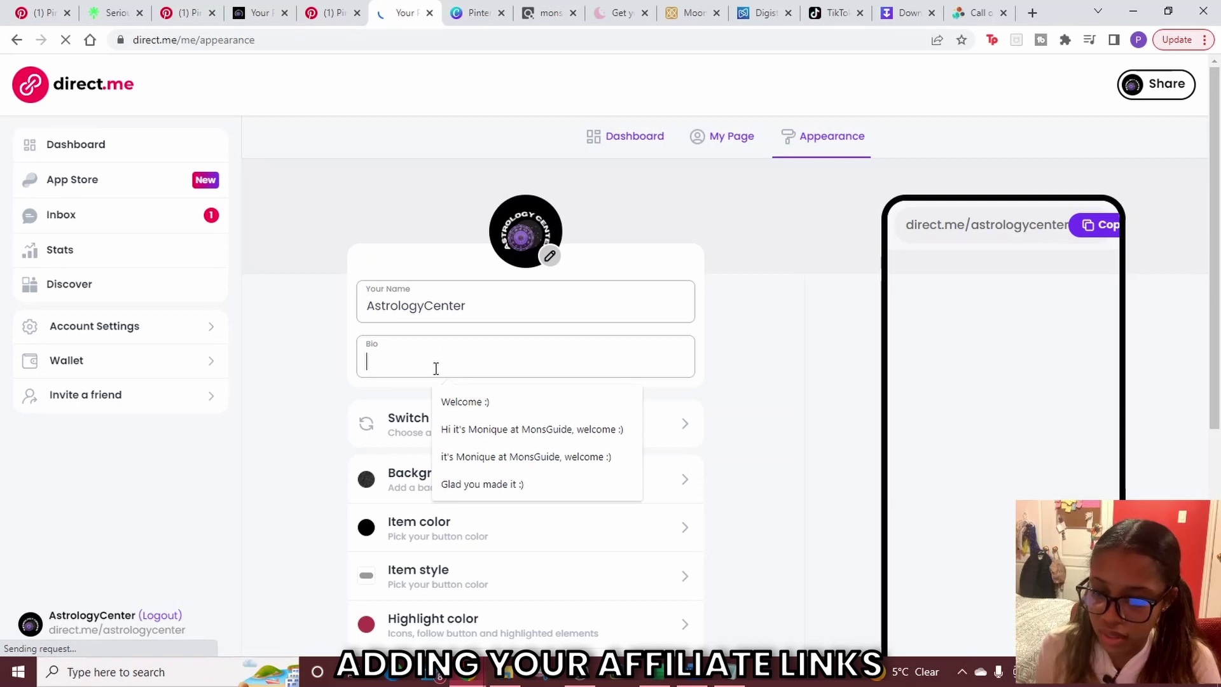
{"action": "left_click", "coordinate": [329, 13]}
{"action": "left_click_drag", "start_coordinate": [383, 522], "coordinate": [822, 533]}
{"action": "key", "text": "ctrl+Tab"}
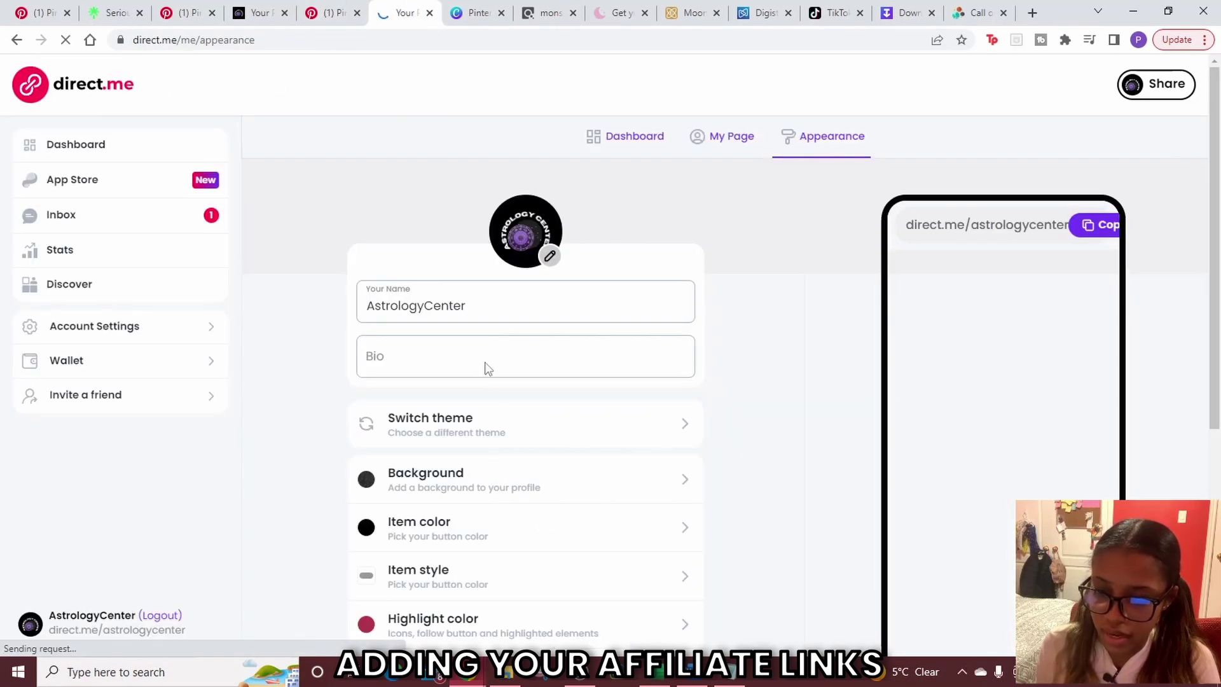
{"action": "left_click", "coordinate": [441, 354]}
{"action": "key", "text": "ctrl+v"}
{"action": "scroll", "coordinate": [760, 367], "scroll_direction": "down", "scroll_amount": 5}
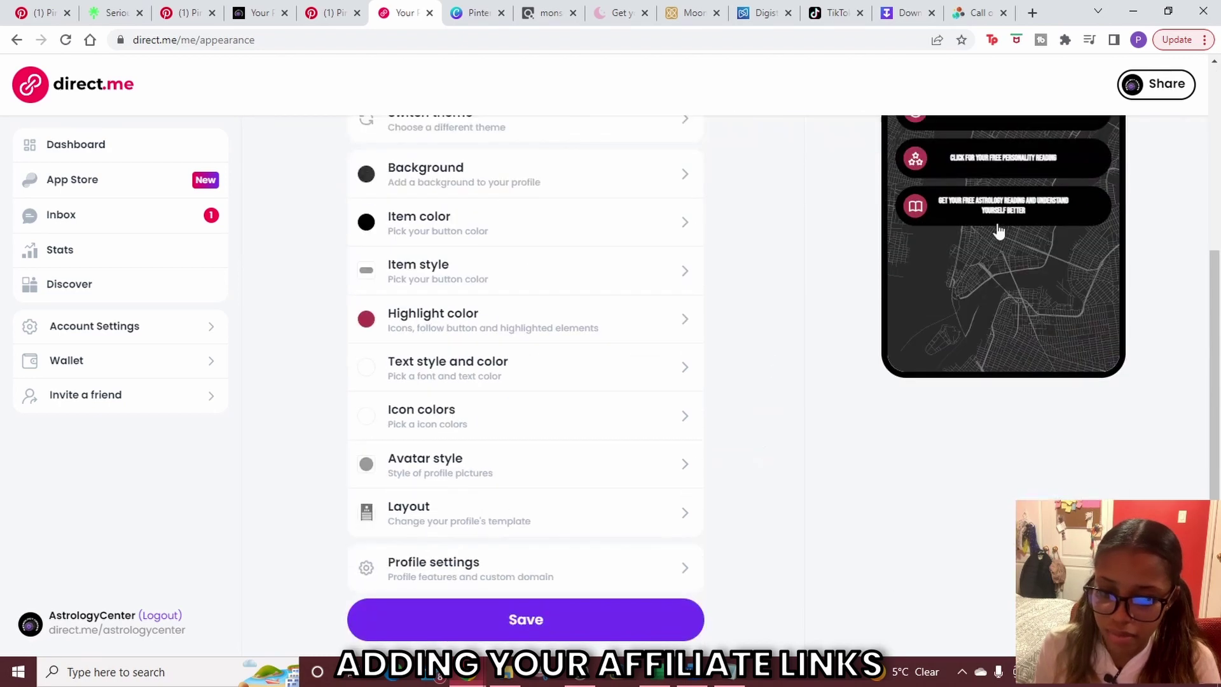
{"action": "left_click", "coordinate": [541, 622]}
{"action": "scroll", "coordinate": [621, 379], "scroll_direction": "up", "scroll_amount": 1}
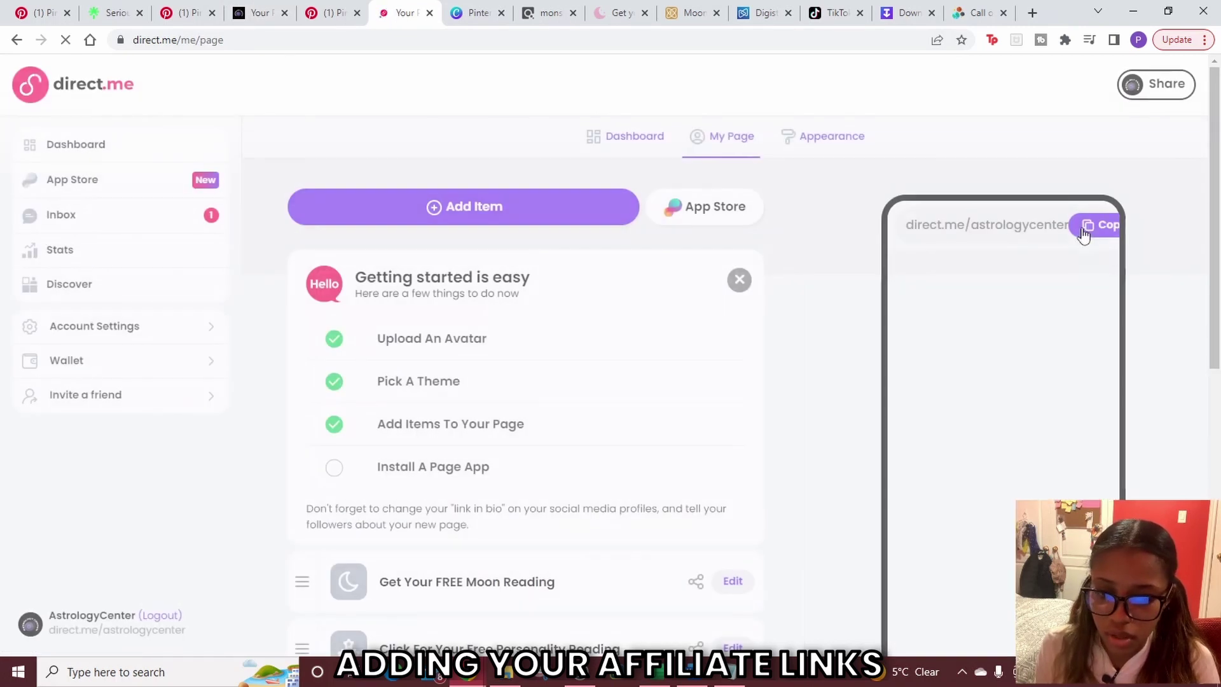
{"action": "left_click", "coordinate": [1089, 229]}
{"action": "left_click", "coordinate": [245, 13]}
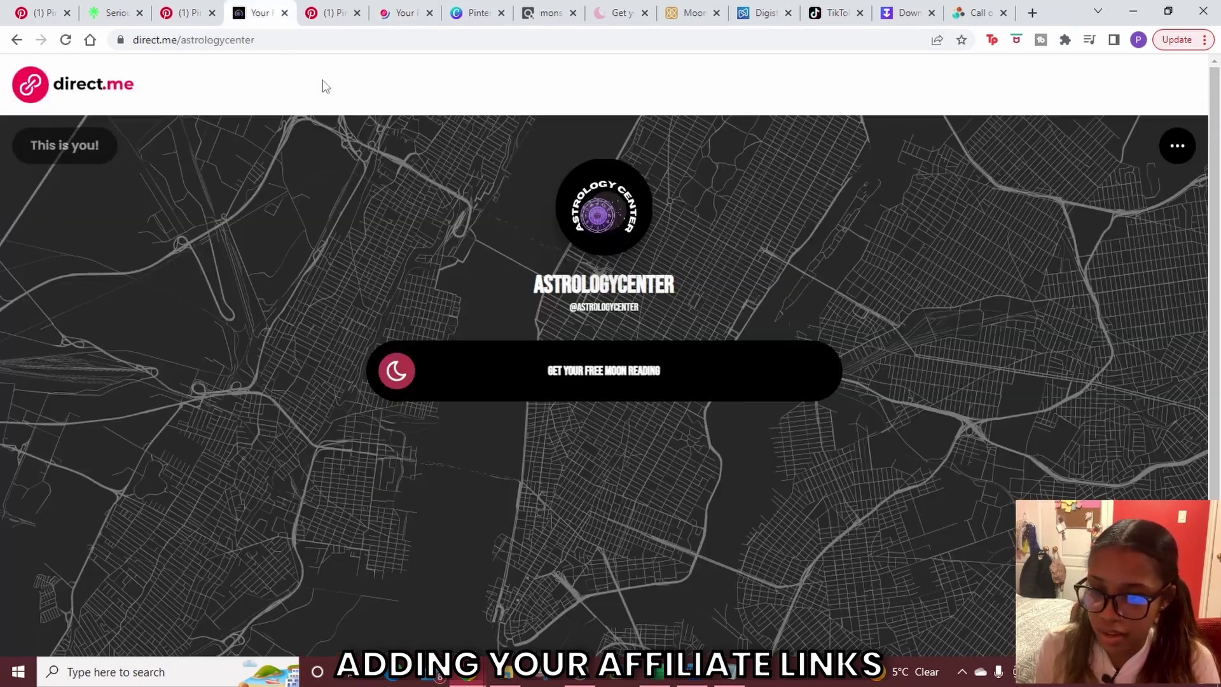
{"action": "left_click", "coordinate": [205, 33]}
{"action": "key", "text": "ctrl+v"}
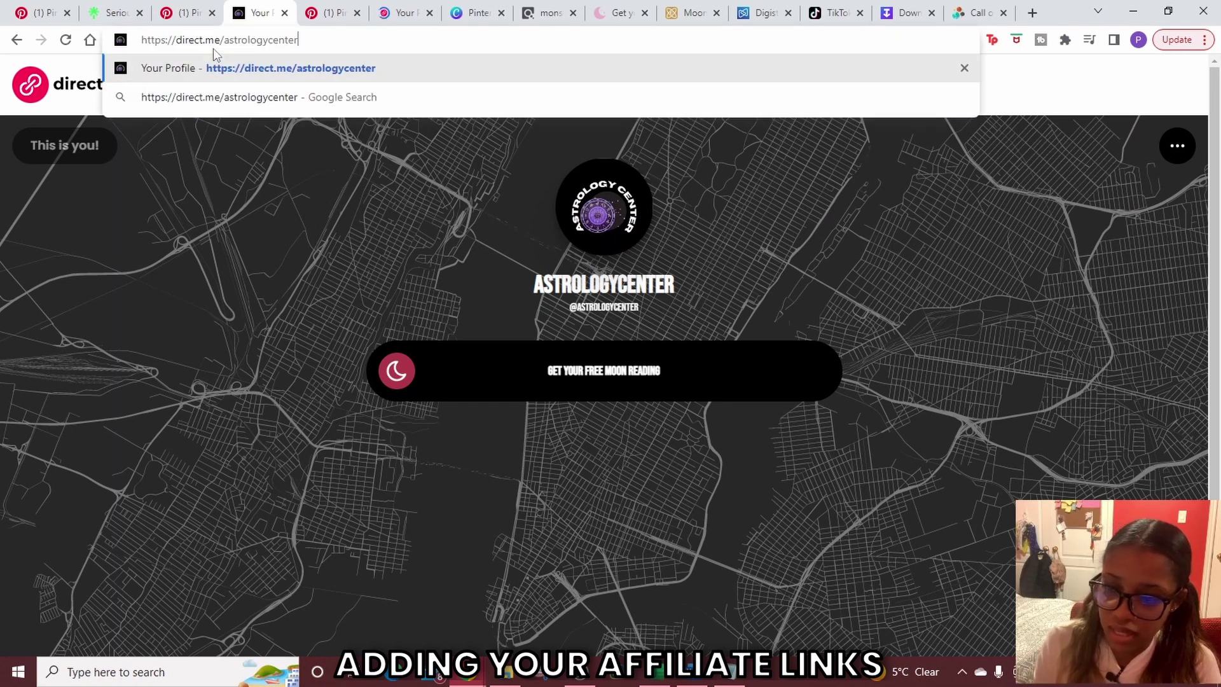
{"action": "key", "text": "Return"}
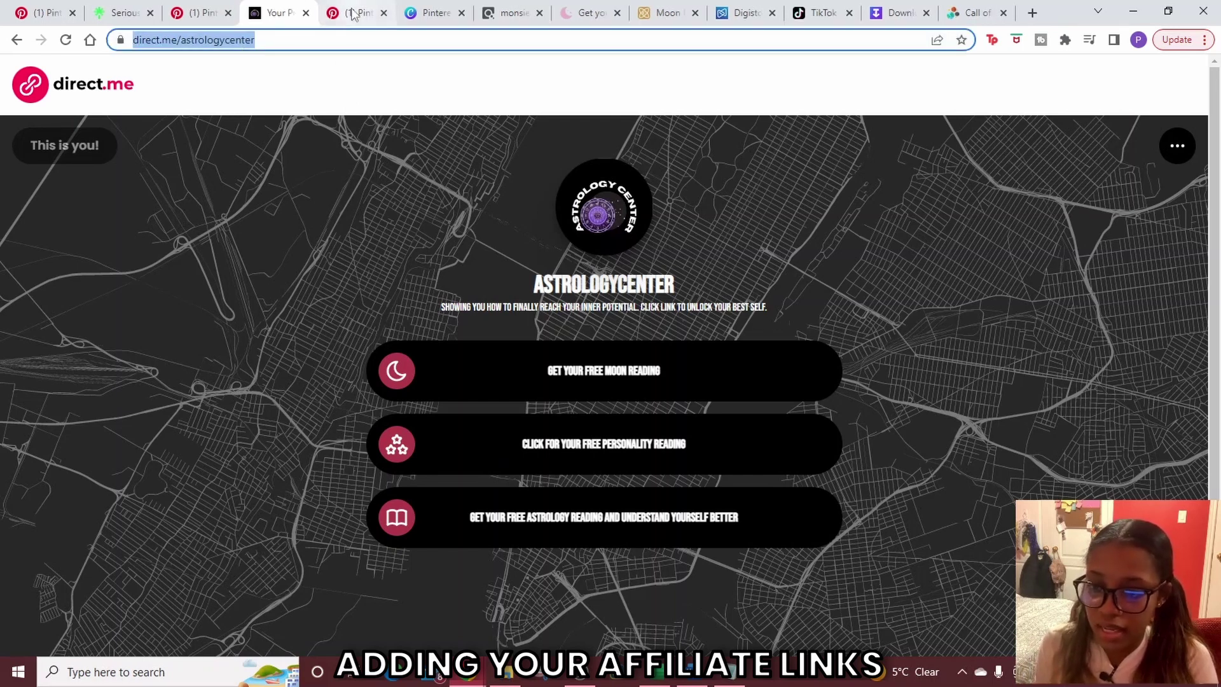
{"action": "left_click", "coordinate": [353, 13]}
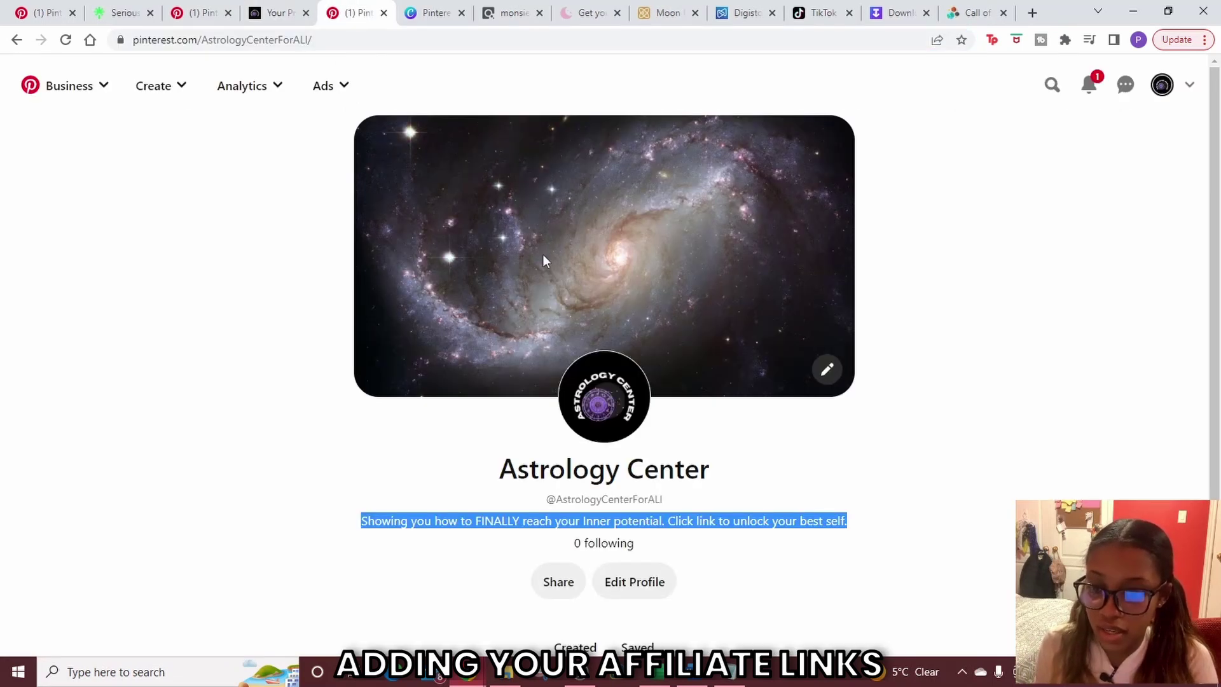
{"action": "left_click", "coordinate": [731, 434]}
{"action": "scroll", "coordinate": [731, 433], "scroll_direction": "down", "scroll_amount": 2}
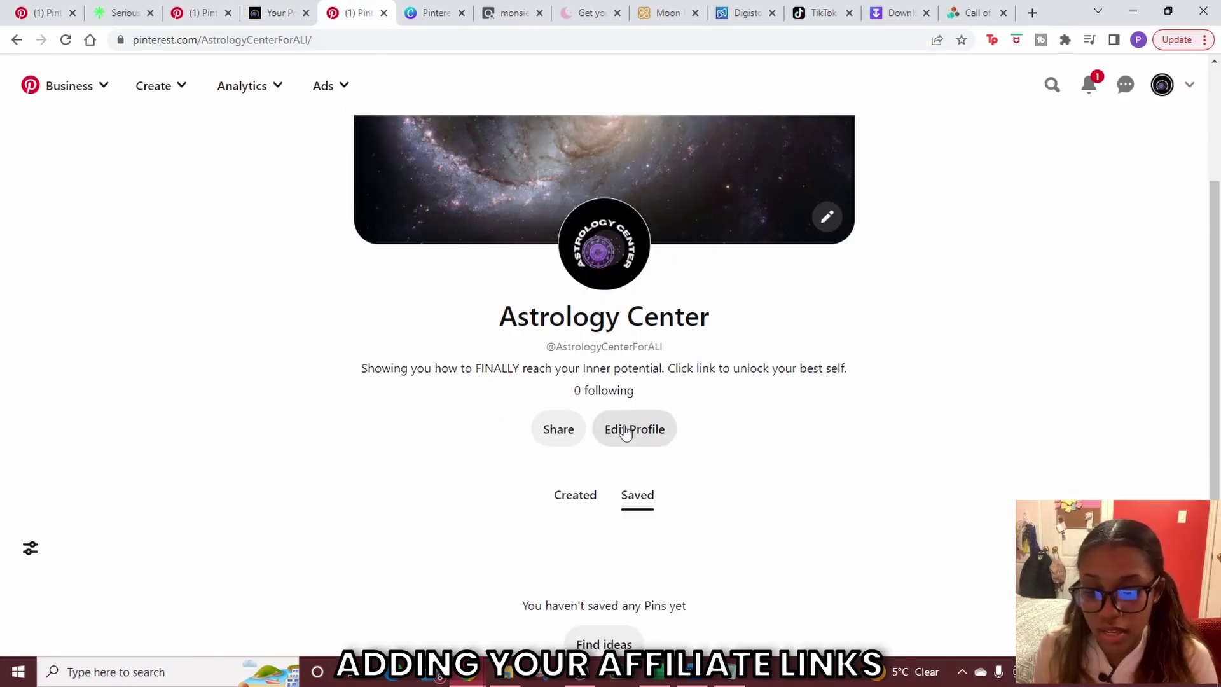
{"action": "left_click", "coordinate": [626, 432]}
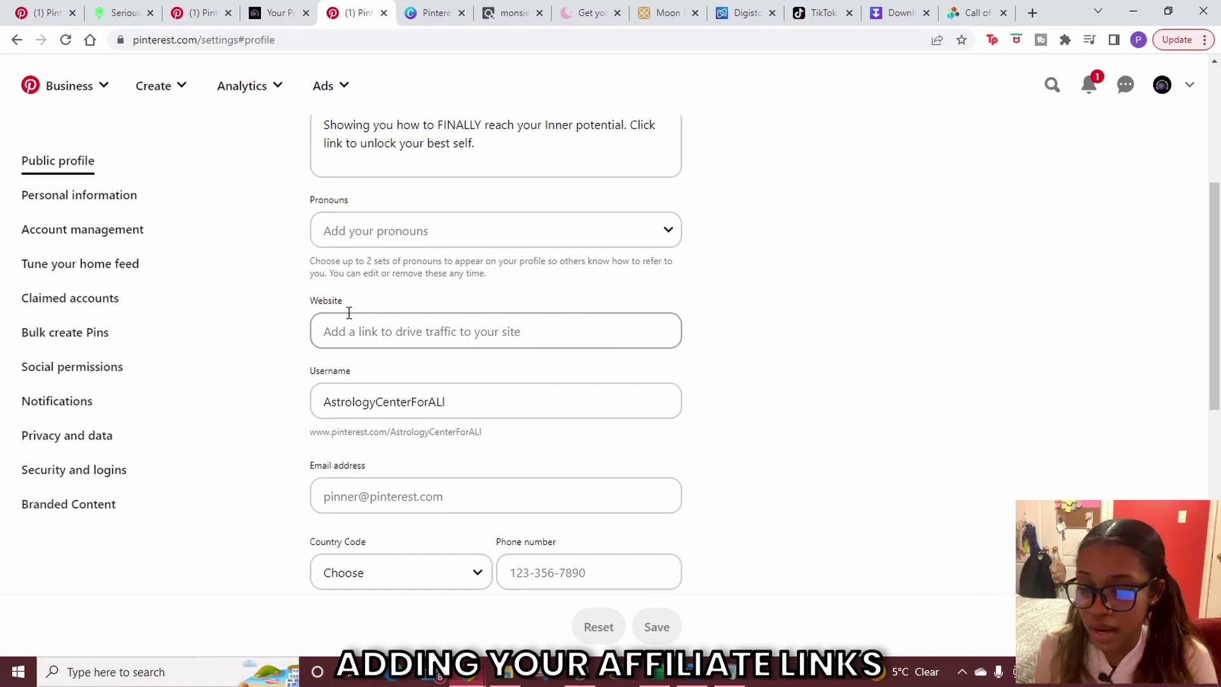
{"action": "left_click", "coordinate": [373, 333]}
{"action": "key", "text": "ctrl+v"}
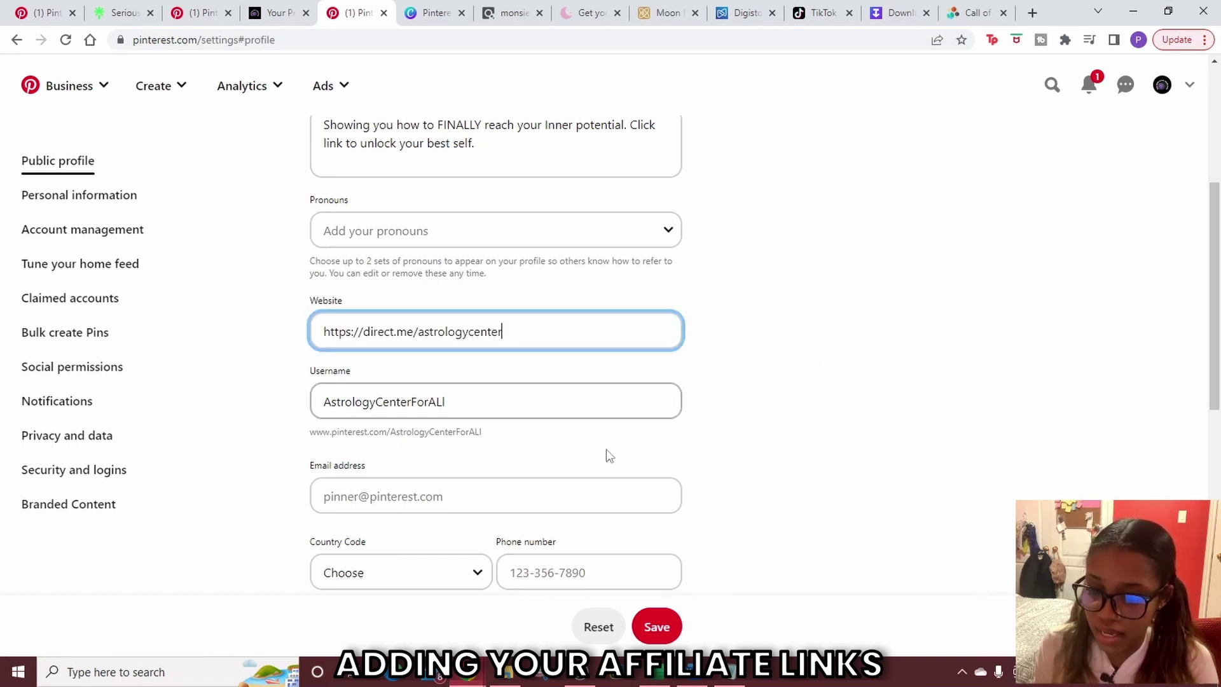
{"action": "left_click", "coordinate": [657, 626]}
{"action": "left_click", "coordinate": [1162, 85]}
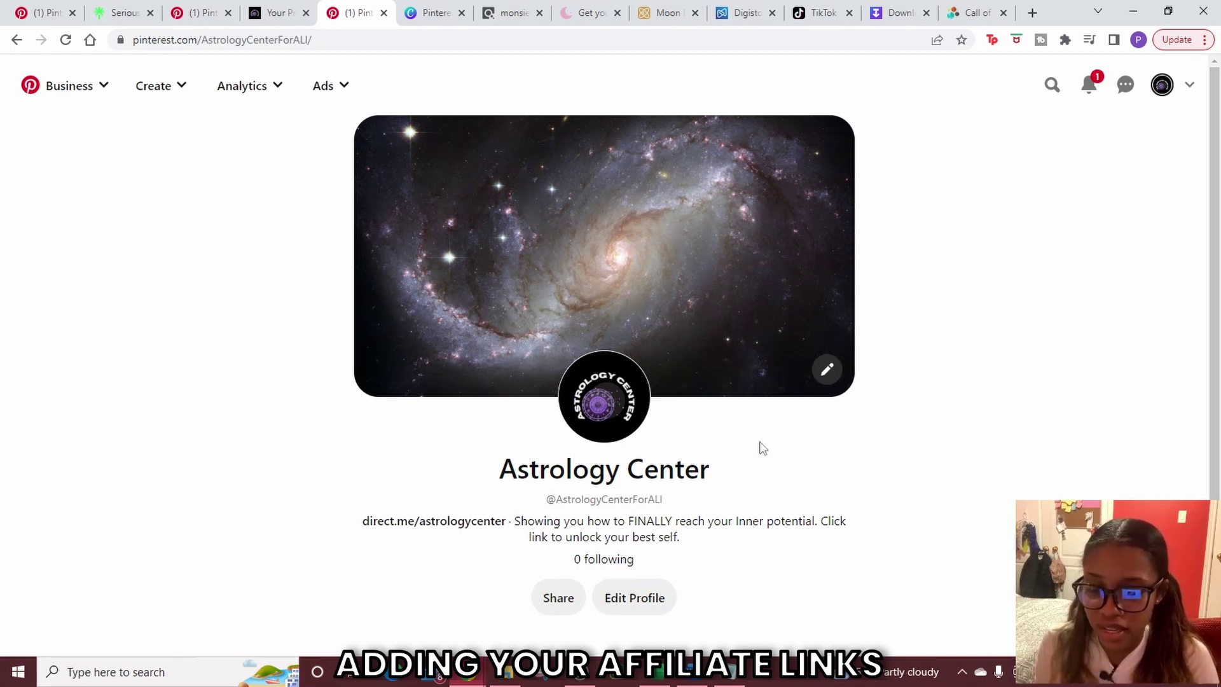
Test the Direct.me link on the Pinterest profile and its free moon reading link, and look over the profile page.
{"action": "left_click", "coordinate": [468, 527]}
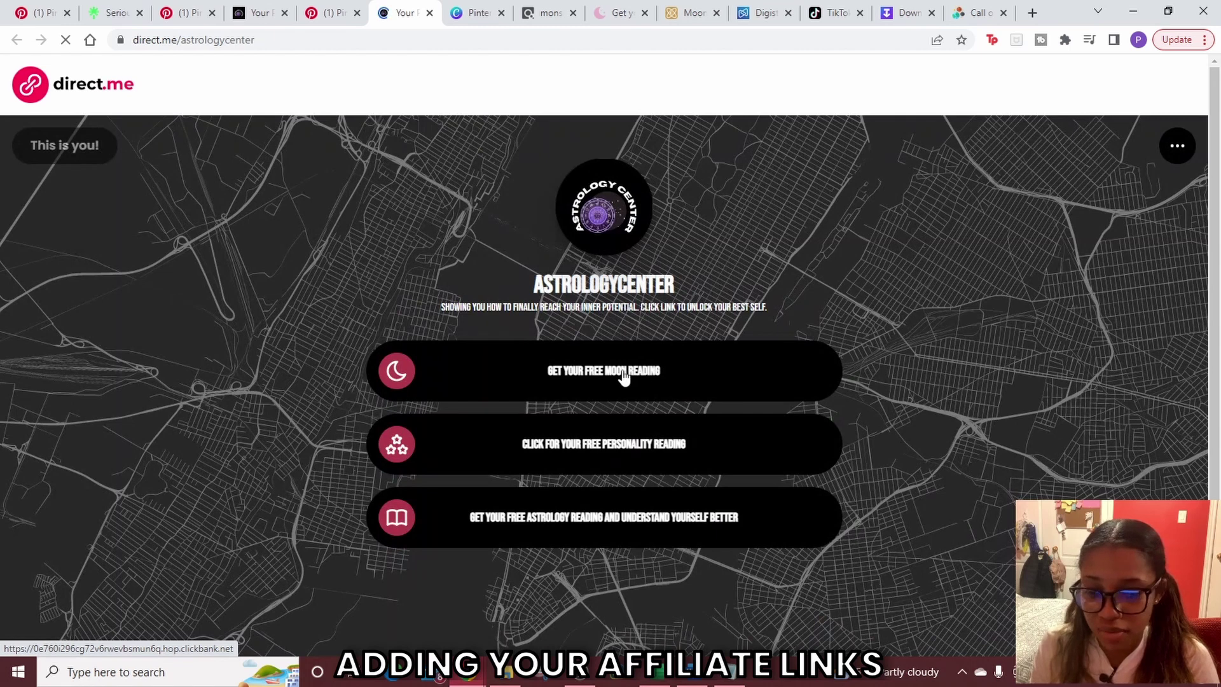
{"action": "left_click", "coordinate": [622, 377]}
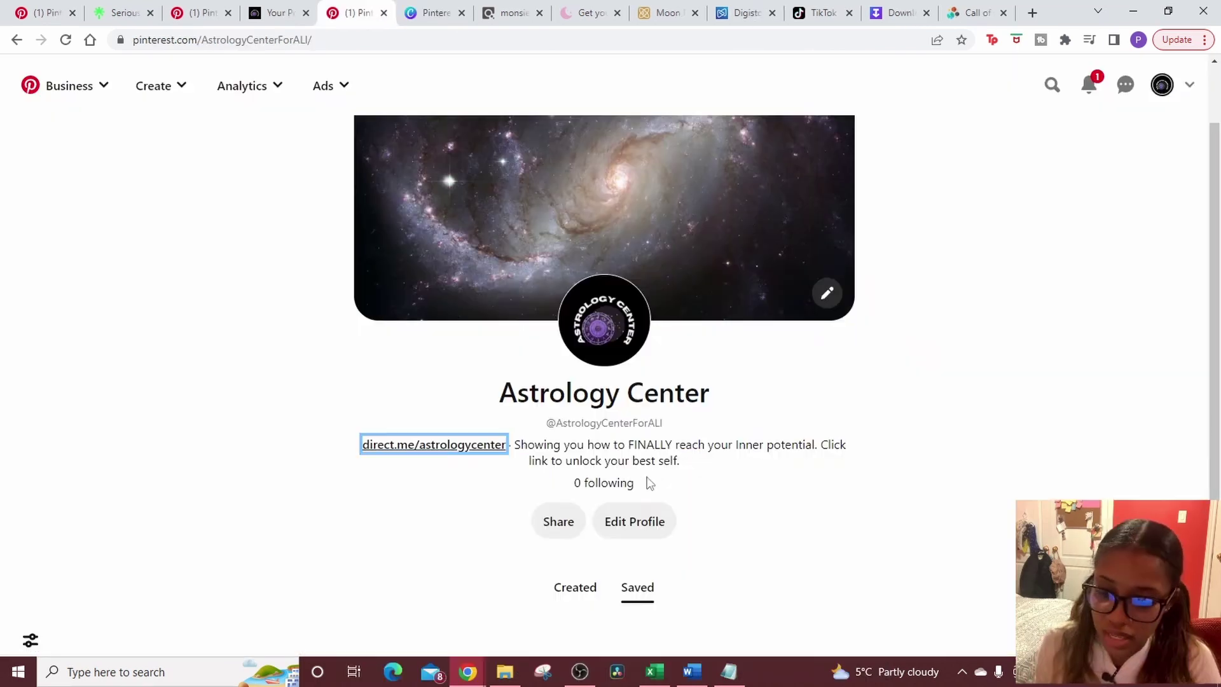
{"action": "scroll", "coordinate": [640, 475], "scroll_direction": "down", "scroll_amount": 2}
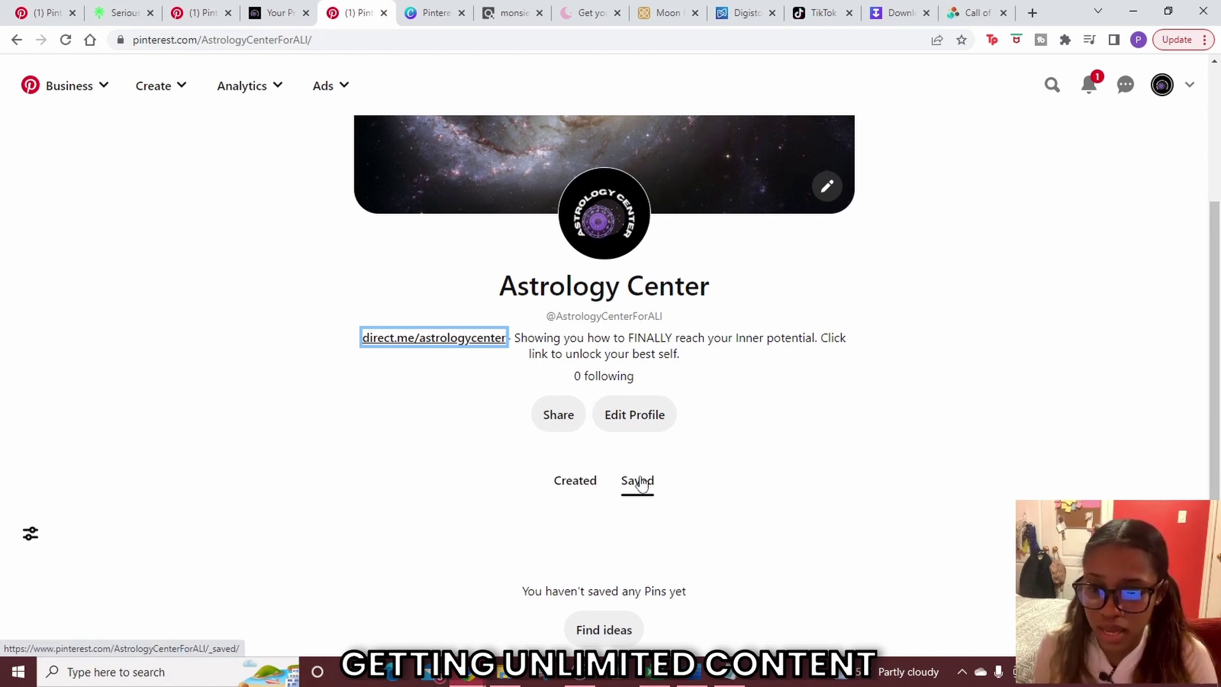
{"action": "scroll", "coordinate": [641, 483], "scroll_direction": "up", "scroll_amount": 1}
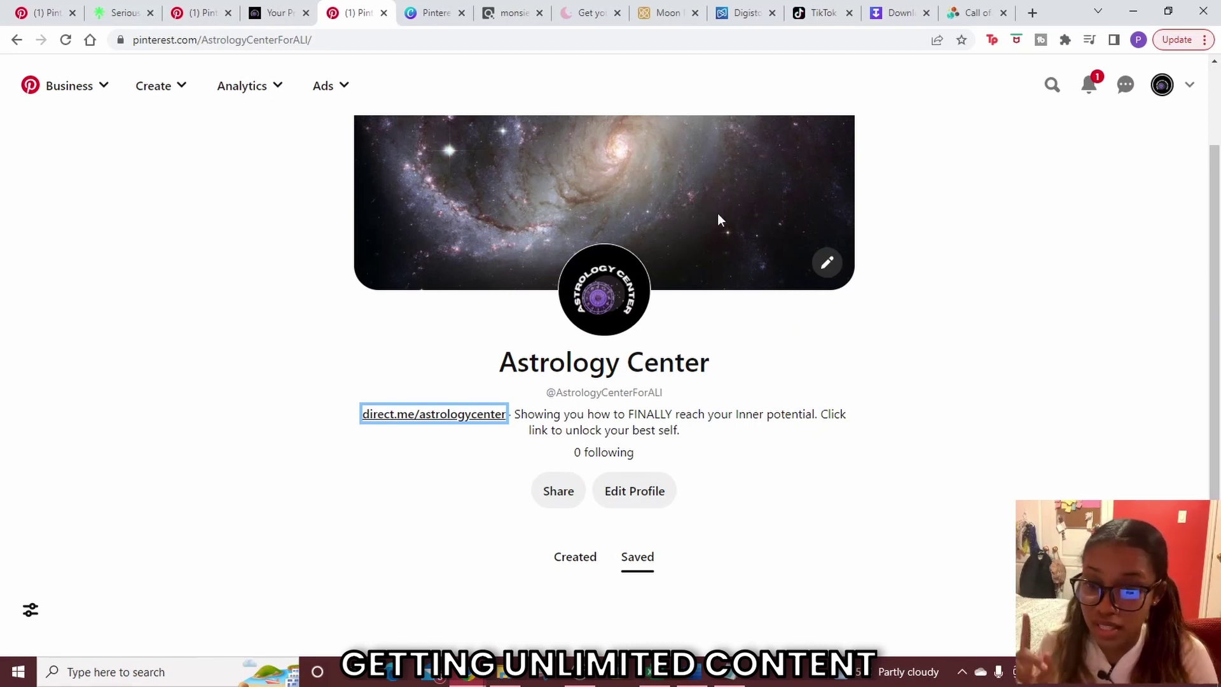
Review the created video pins on the lifeofabundance101 Pinterest profile and revisit the Astrology Center profile.
{"action": "left_click", "coordinate": [813, 14]}
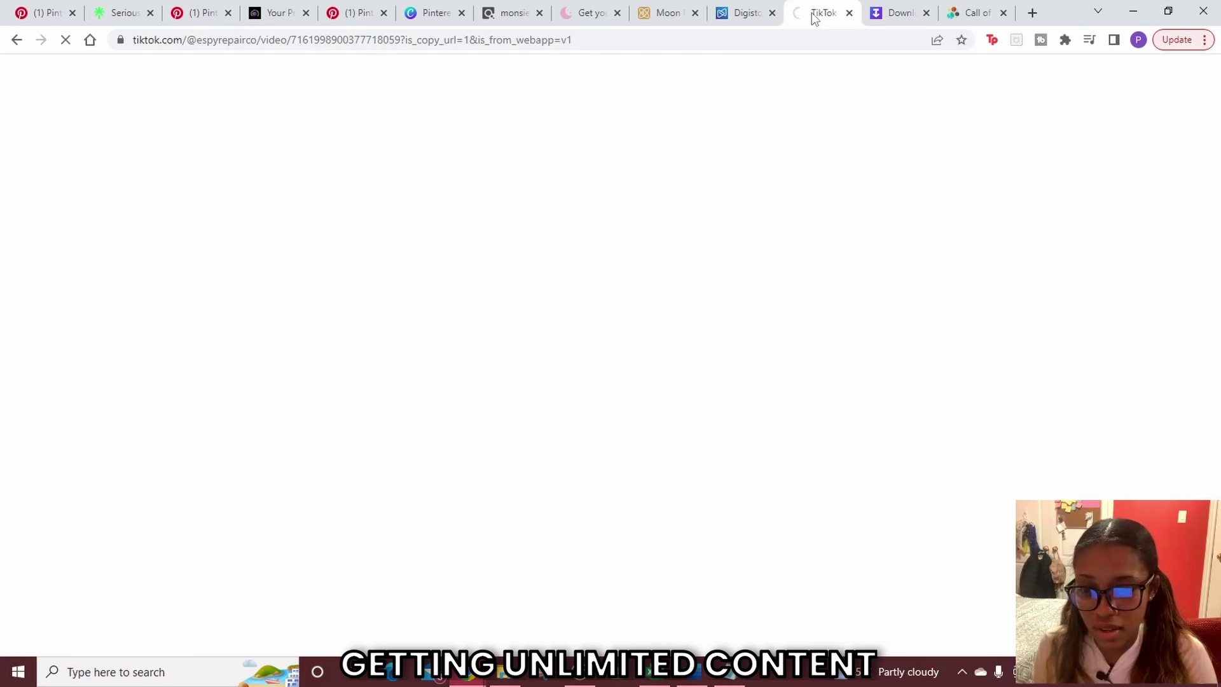
{"action": "left_click", "coordinate": [35, 14]}
{"action": "scroll", "coordinate": [525, 368], "scroll_direction": "down", "scroll_amount": 7}
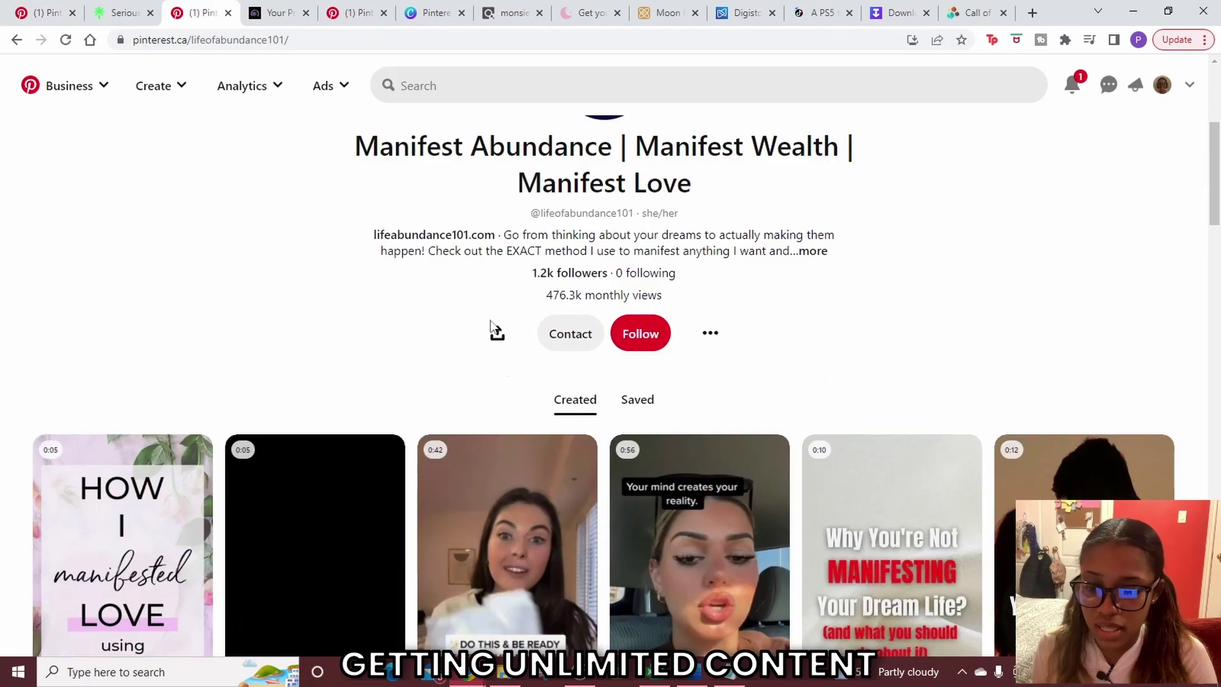
{"action": "scroll", "coordinate": [491, 324], "scroll_direction": "down", "scroll_amount": 7}
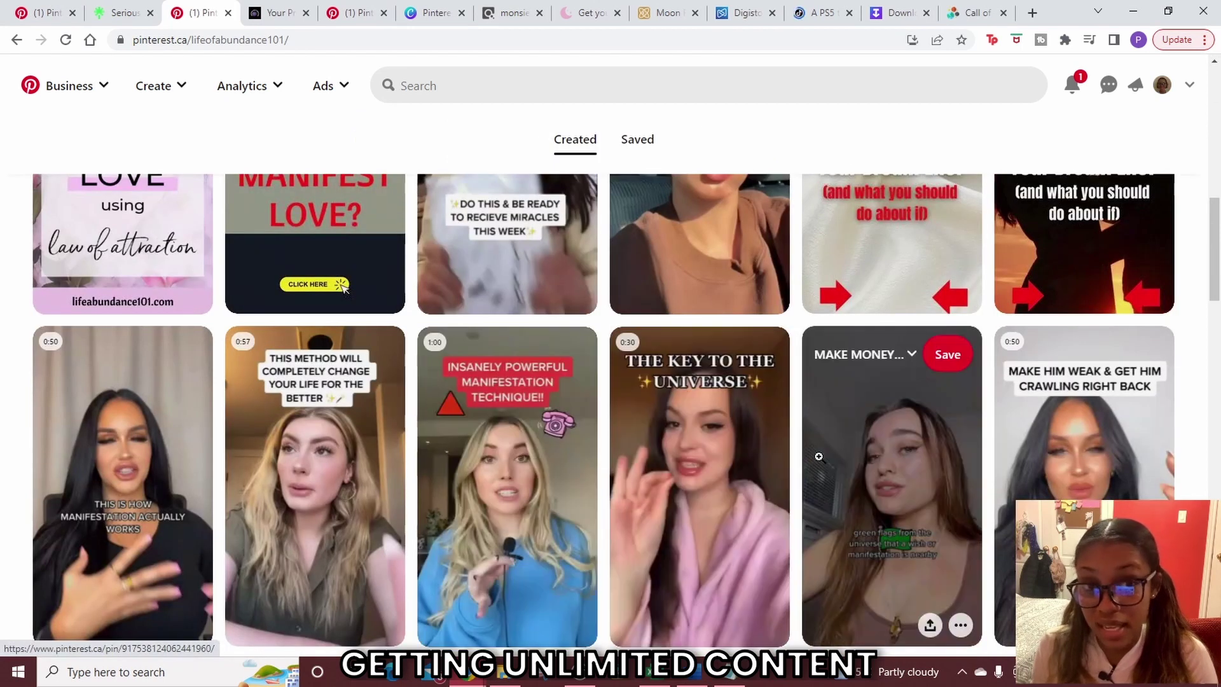
{"action": "scroll", "coordinate": [381, 394], "scroll_direction": "down", "scroll_amount": 2}
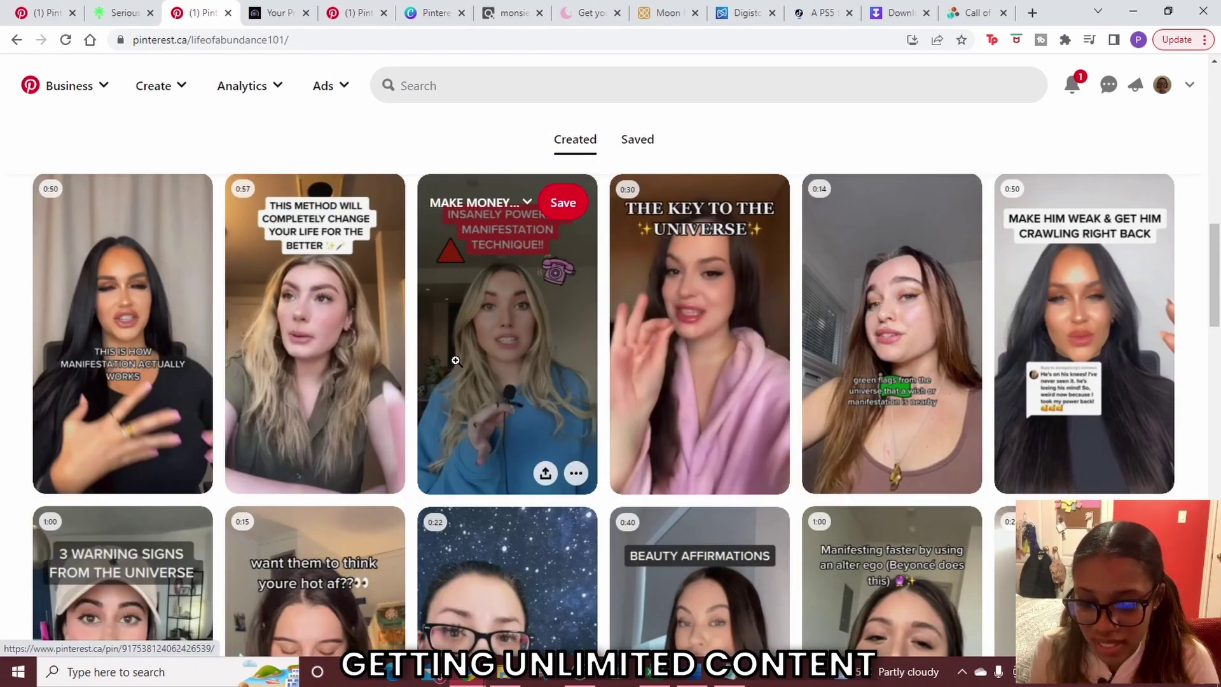
{"action": "scroll", "coordinate": [305, 382], "scroll_direction": "up", "scroll_amount": 4}
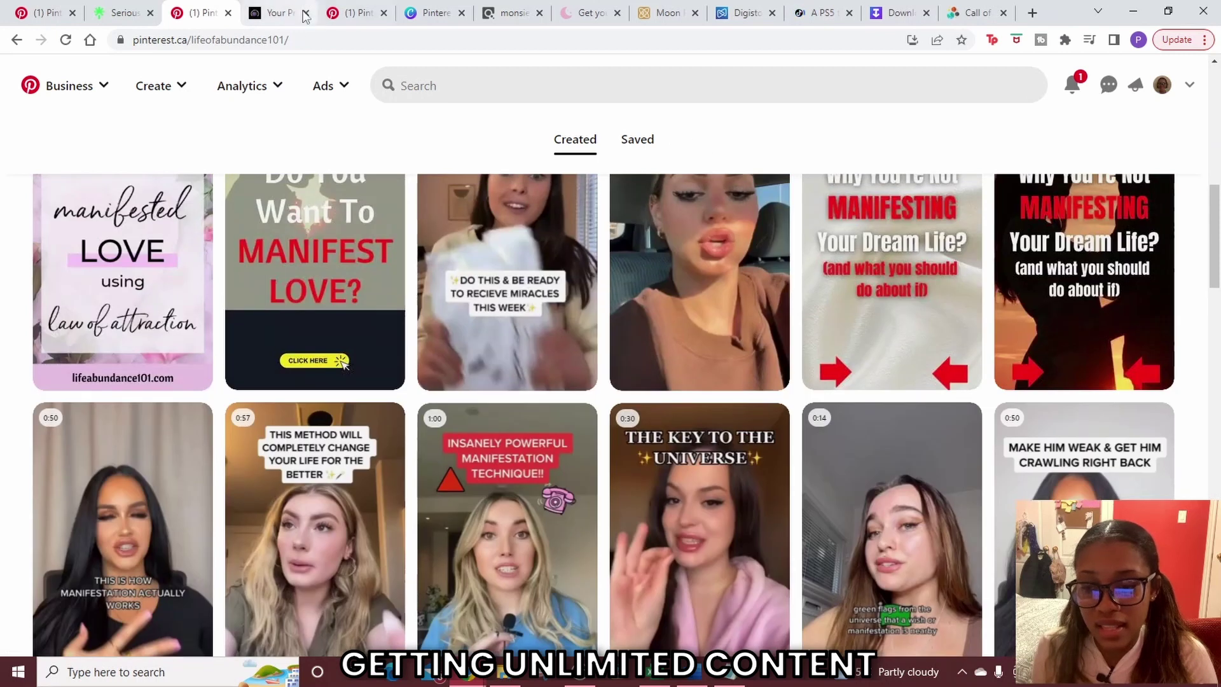
{"action": "left_click", "coordinate": [275, 13]}
{"action": "left_click", "coordinate": [359, 19]}
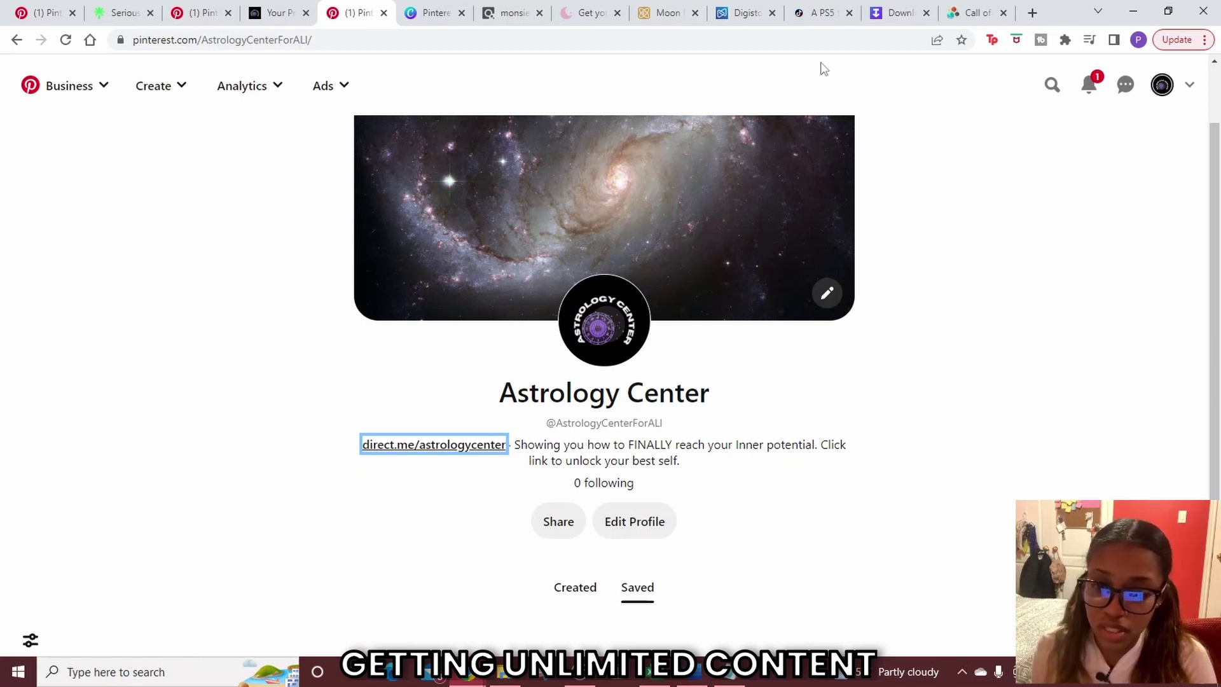
Switch to TikTok, search for "astrology" and browse the top videos.
{"action": "left_click", "coordinate": [821, 14]}
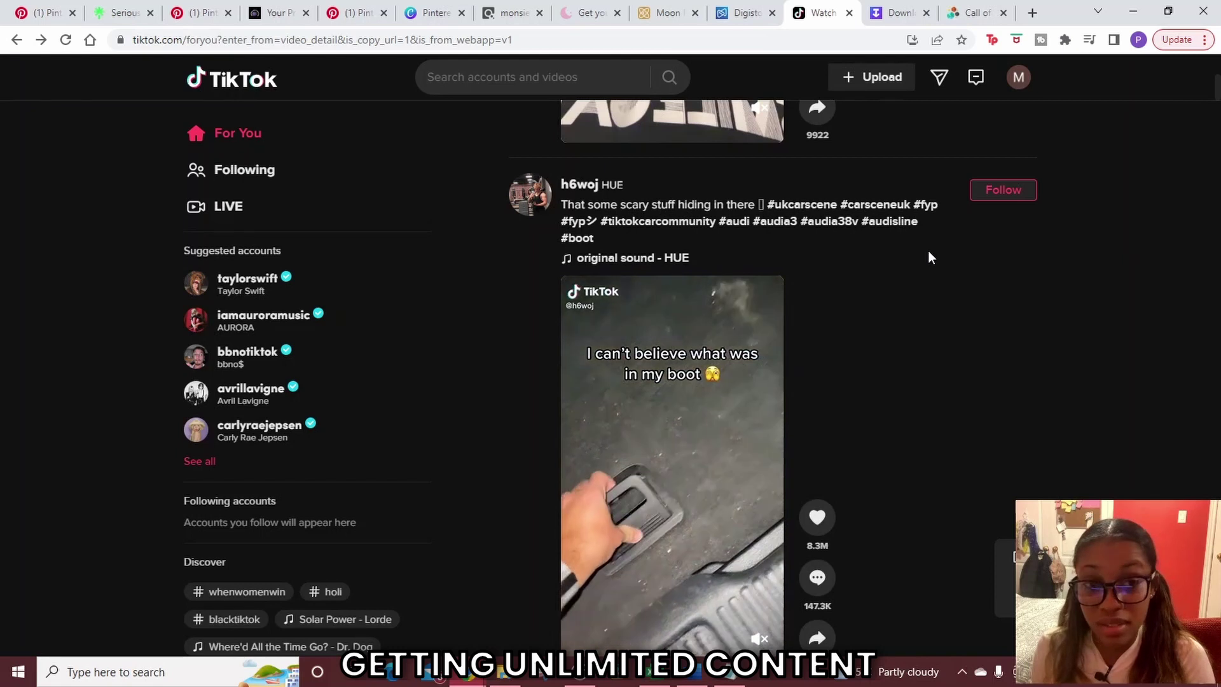
{"action": "left_click", "coordinate": [561, 70]}
{"action": "type", "text": "ast"}
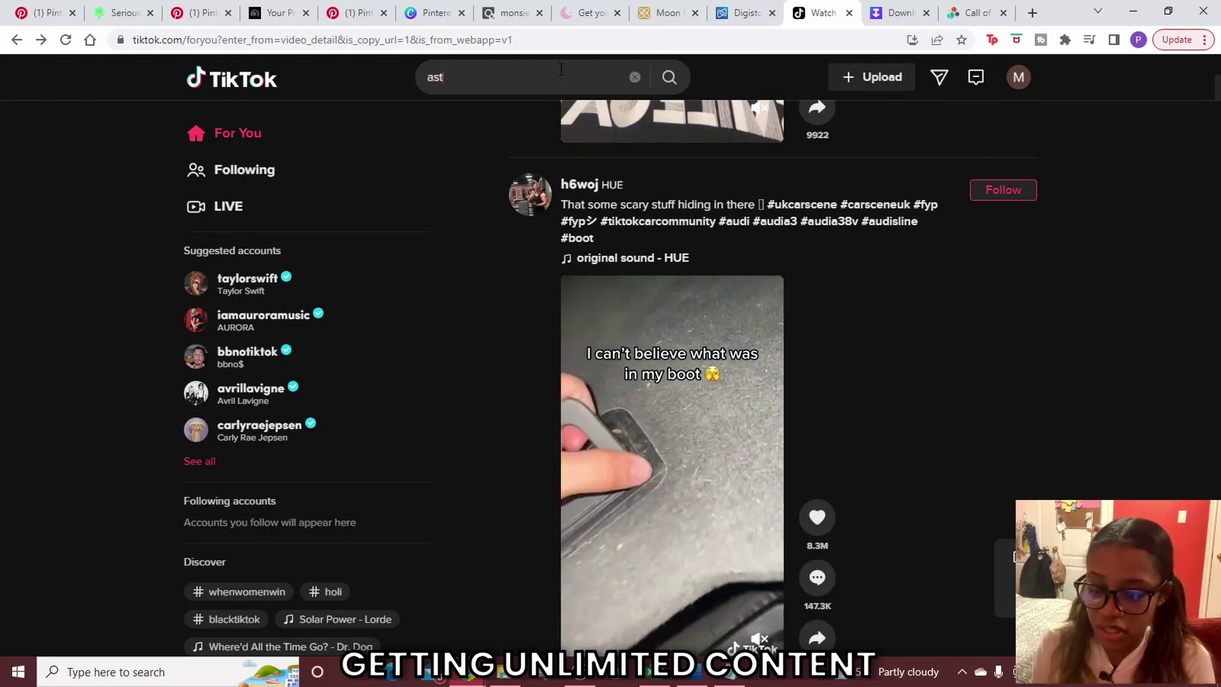
{"action": "type", "text": "rology"}
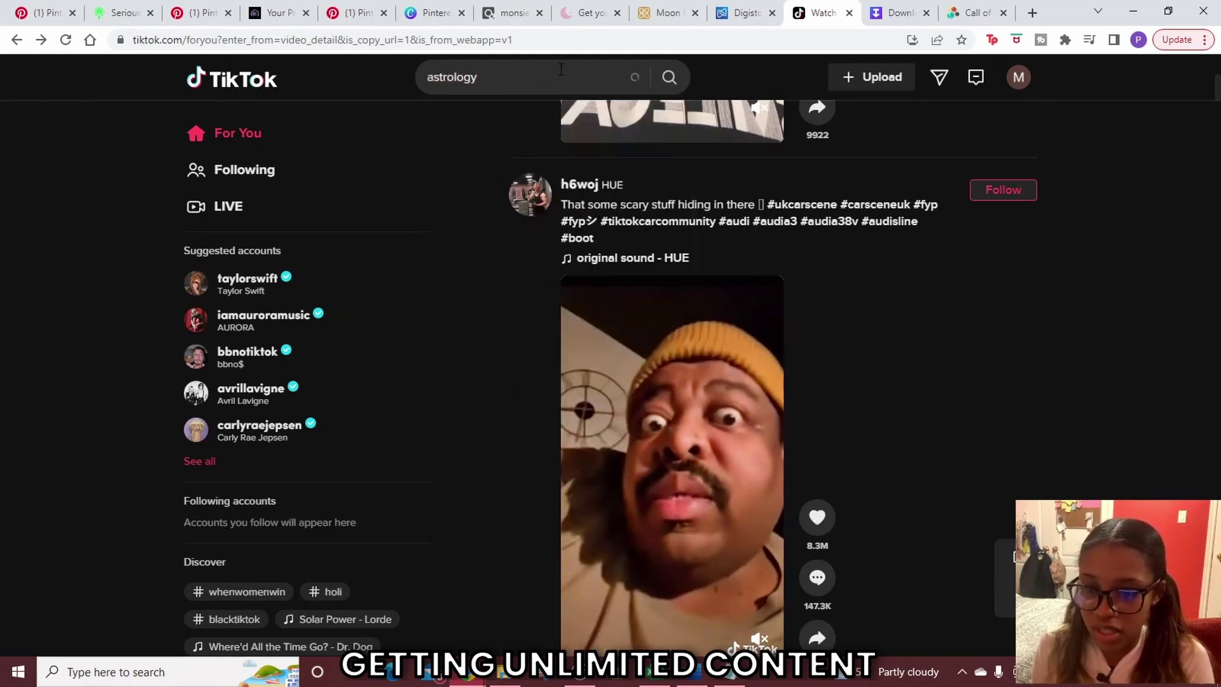
{"action": "key", "text": "Return"}
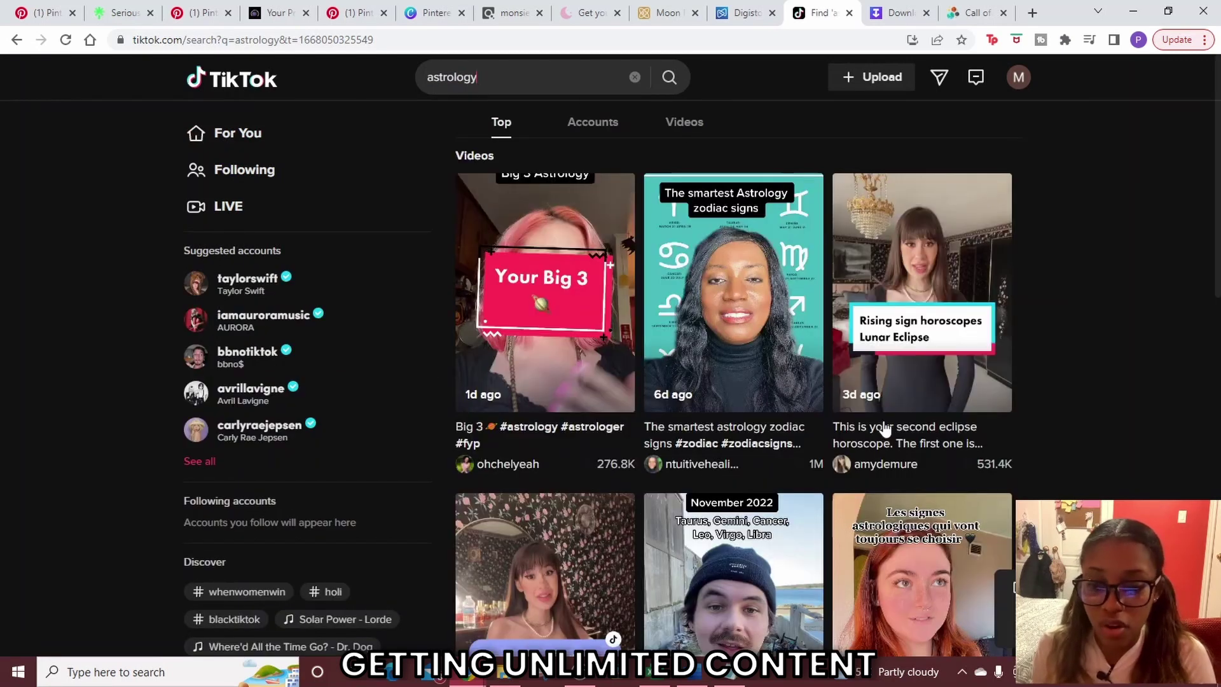
{"action": "scroll", "coordinate": [1081, 395], "scroll_direction": "down", "scroll_amount": 5}
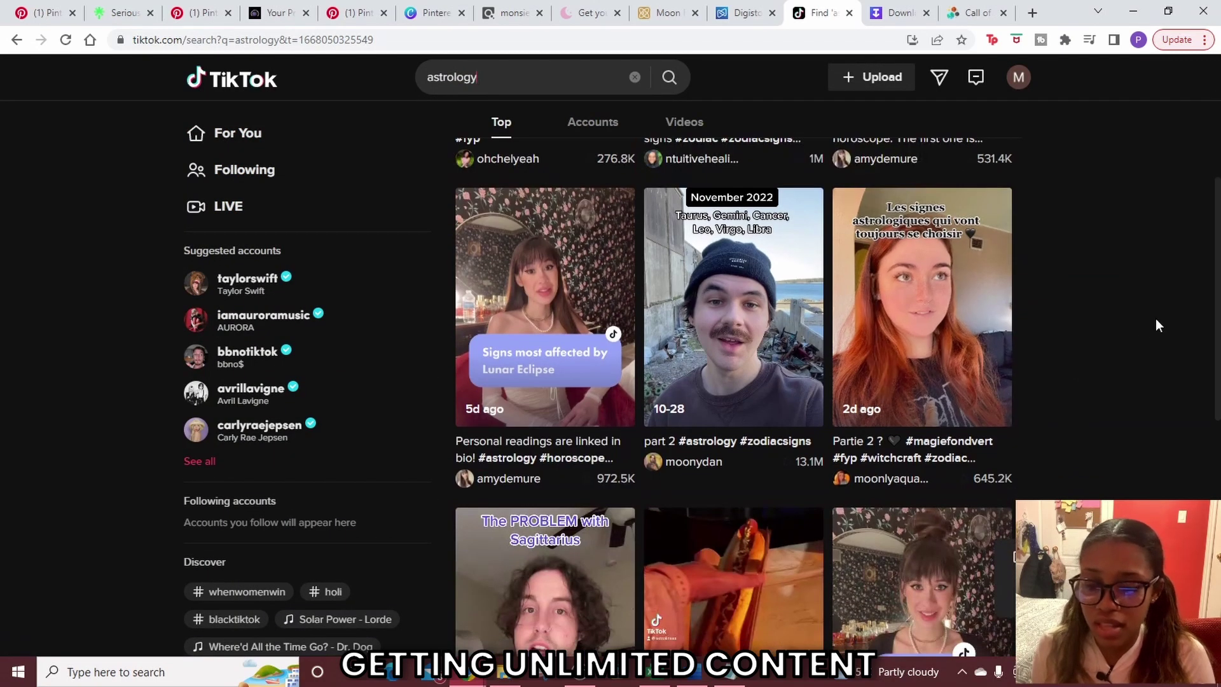
{"action": "scroll", "coordinate": [1110, 337], "scroll_direction": "up", "scroll_amount": 5}
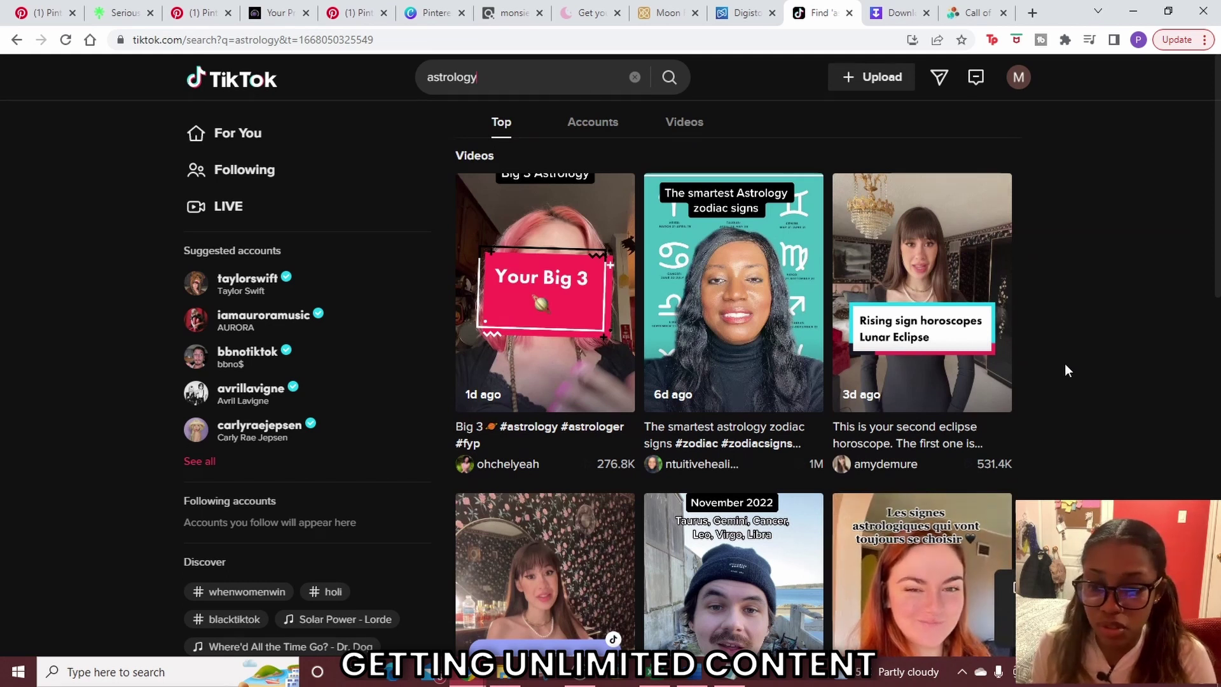
{"action": "scroll", "coordinate": [901, 318], "scroll_direction": "down", "scroll_amount": 5}
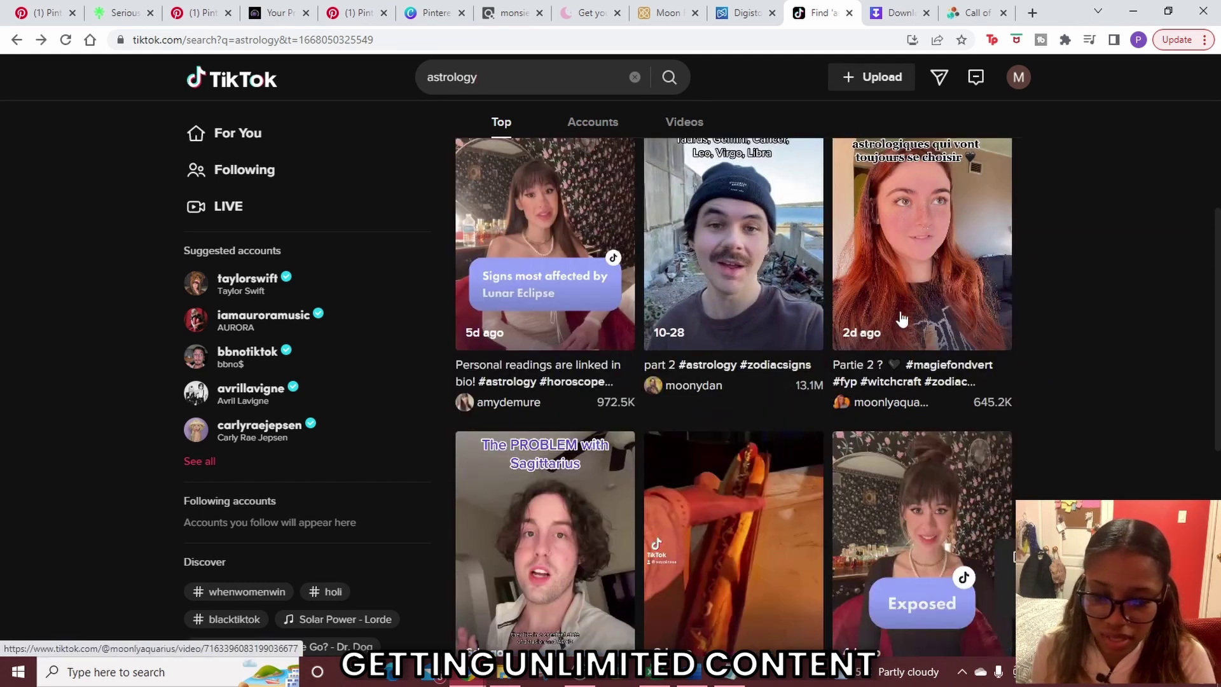
{"action": "scroll", "coordinate": [901, 318], "scroll_direction": "down", "scroll_amount": 3}
Copy the link of the TikTok video ranking zodiac signs likely to ignore negative feelings into the Notepad list, followed by its creator's handle.
{"action": "left_click", "coordinate": [751, 405]}
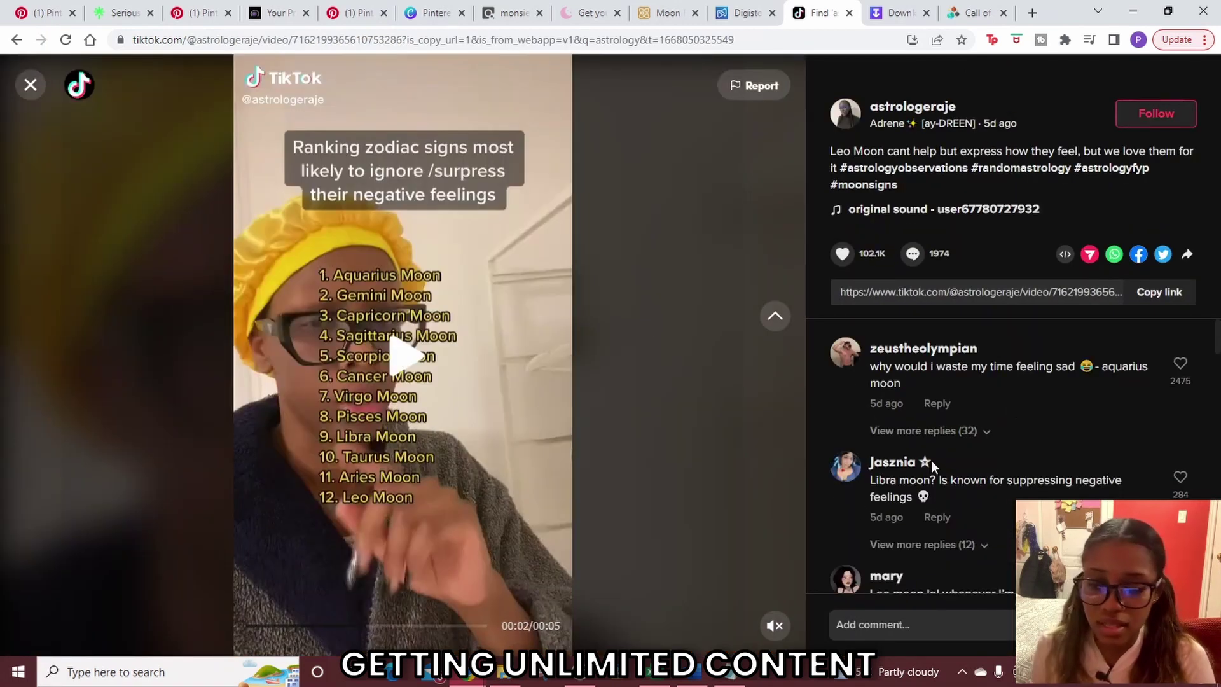
{"action": "left_click", "coordinate": [1159, 292]}
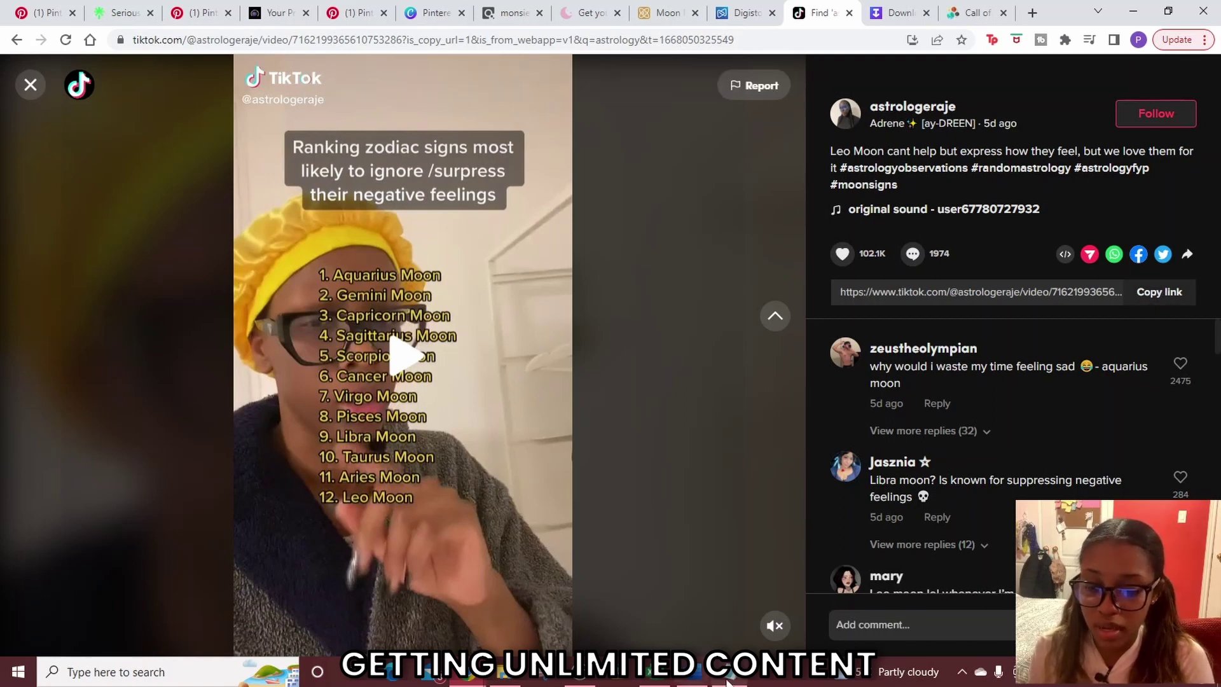
{"action": "key", "text": "alt+Tab"}
{"action": "left_click", "coordinate": [718, 289]}
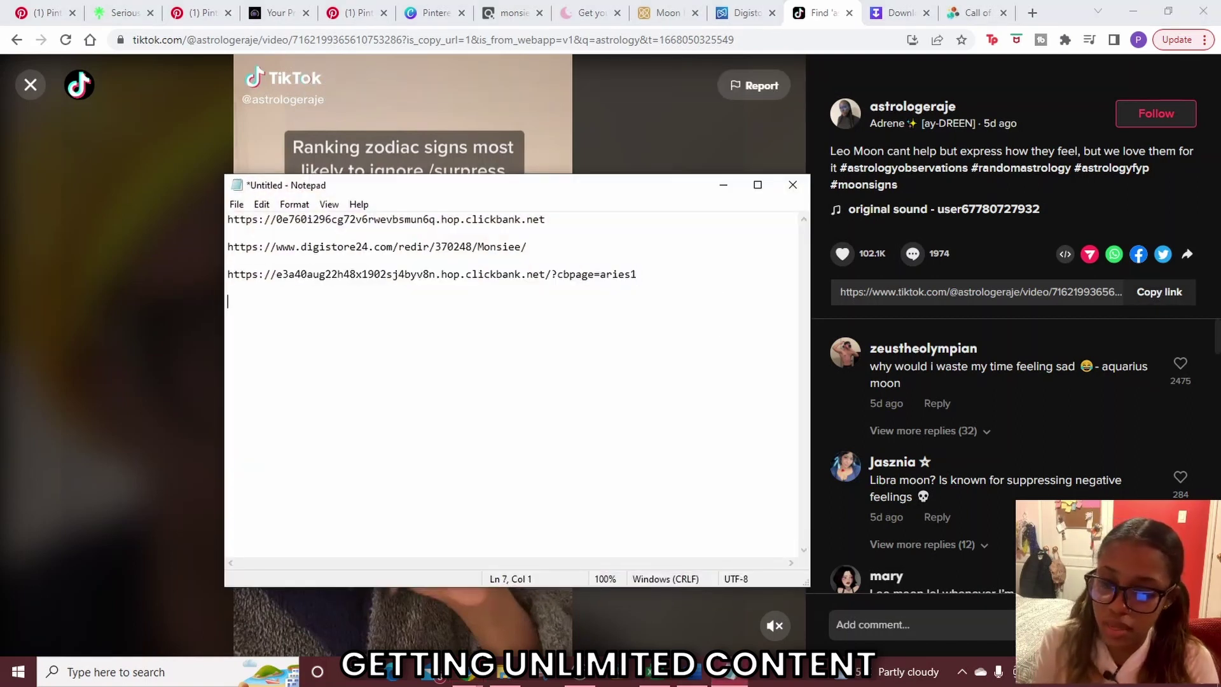
{"action": "key", "text": "ctrl+v"}
{"action": "key", "text": "Return"}
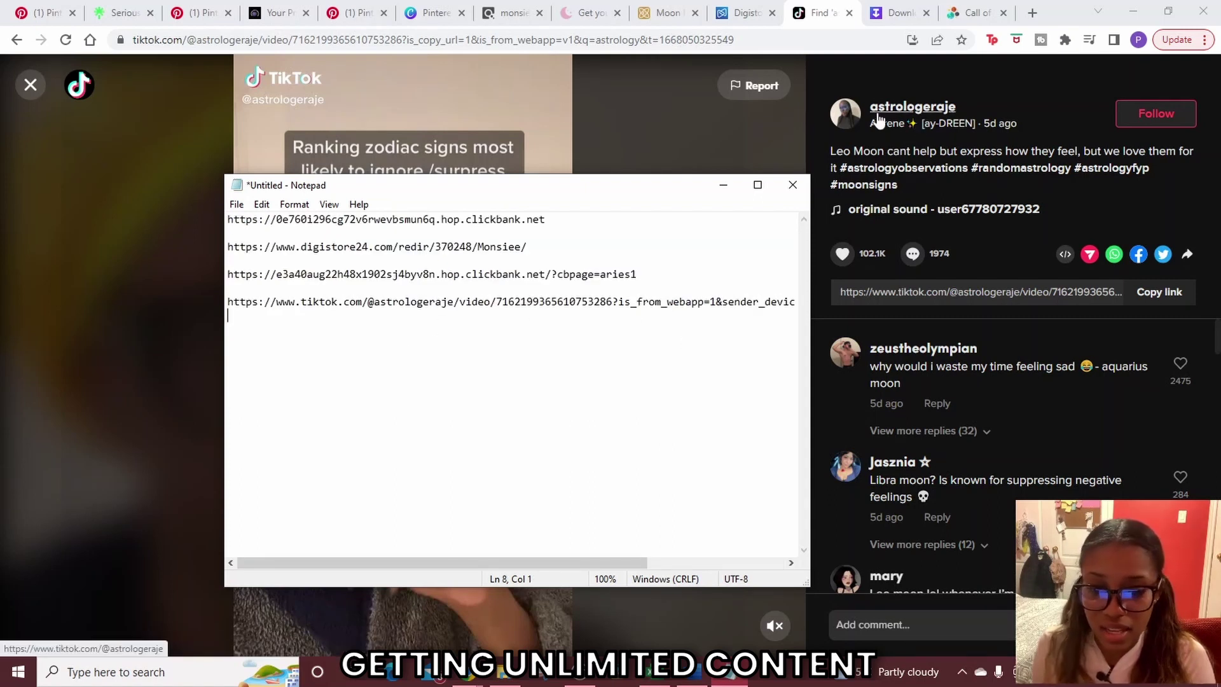
{"action": "key", "text": "ctrl+v"}
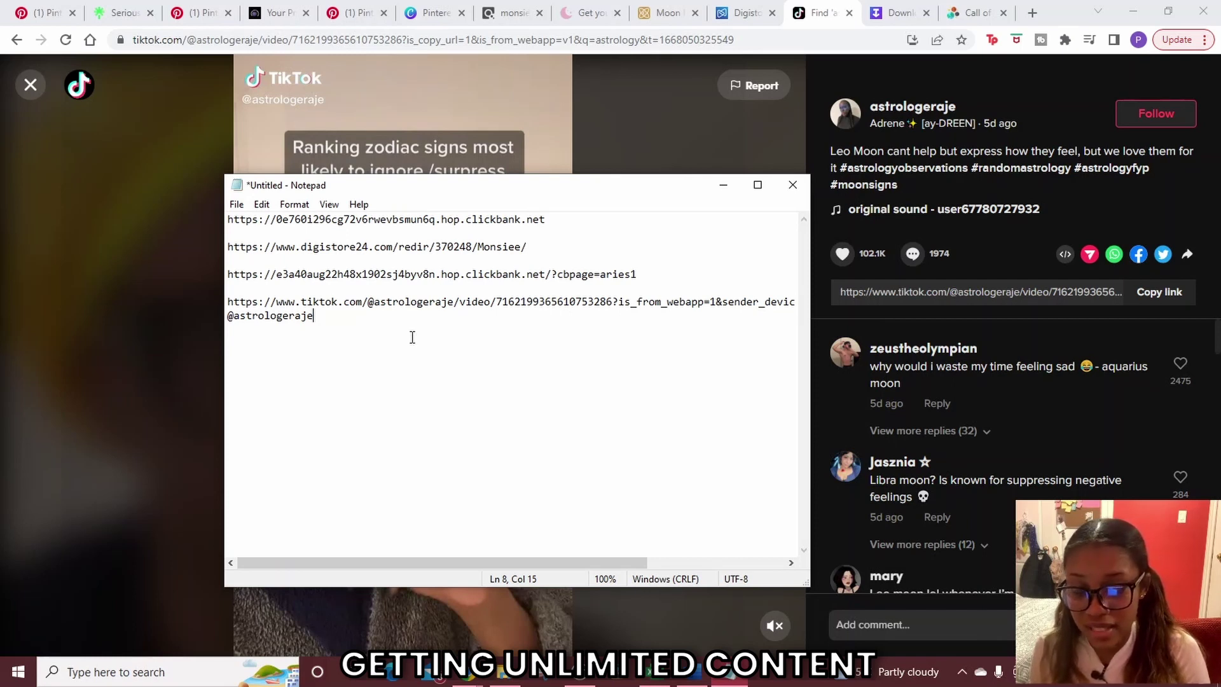
Switch to ssstik.io and download the copied zodiac ranking video without a watermark.
{"action": "left_click", "coordinate": [853, 172]}
{"action": "left_click", "coordinate": [898, 12]}
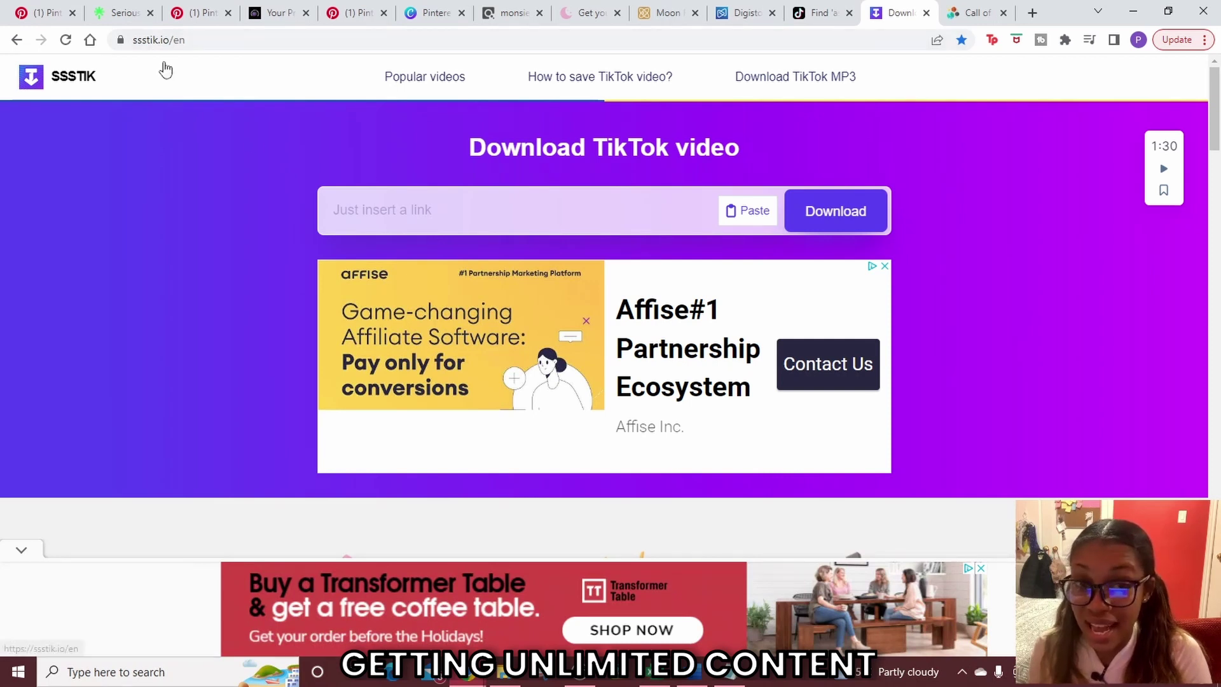
{"action": "left_click", "coordinate": [528, 204]}
{"action": "key", "text": "ctrl+v"}
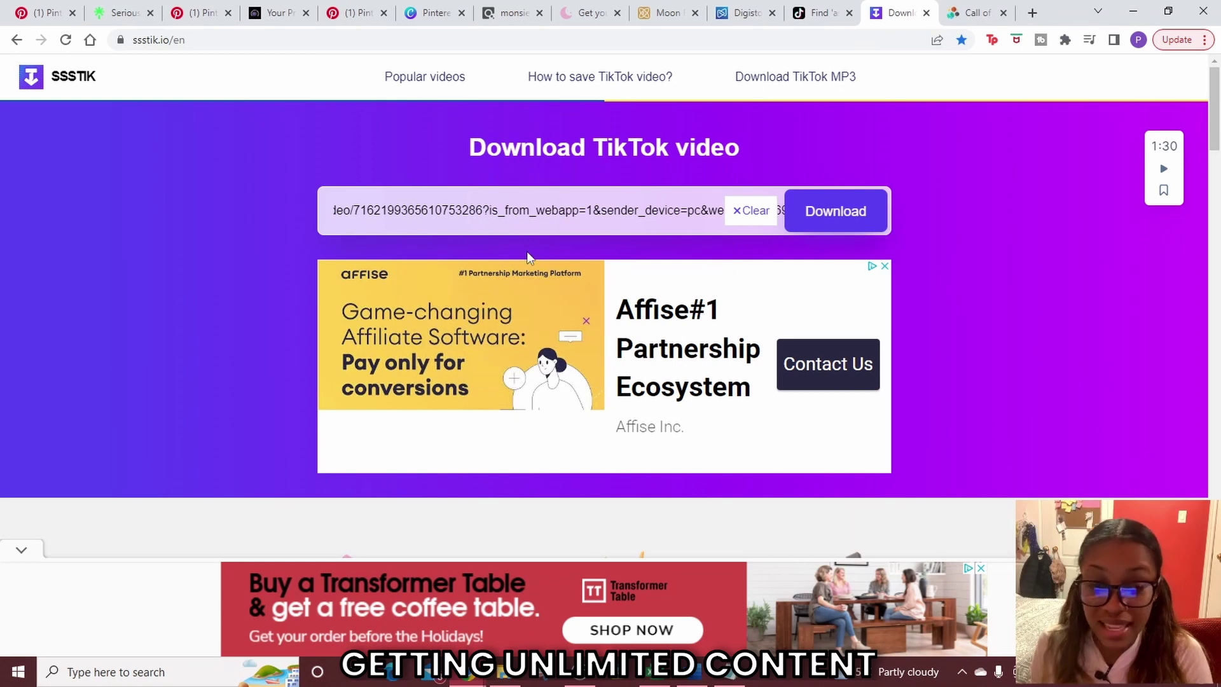
{"action": "left_click", "coordinate": [825, 216]}
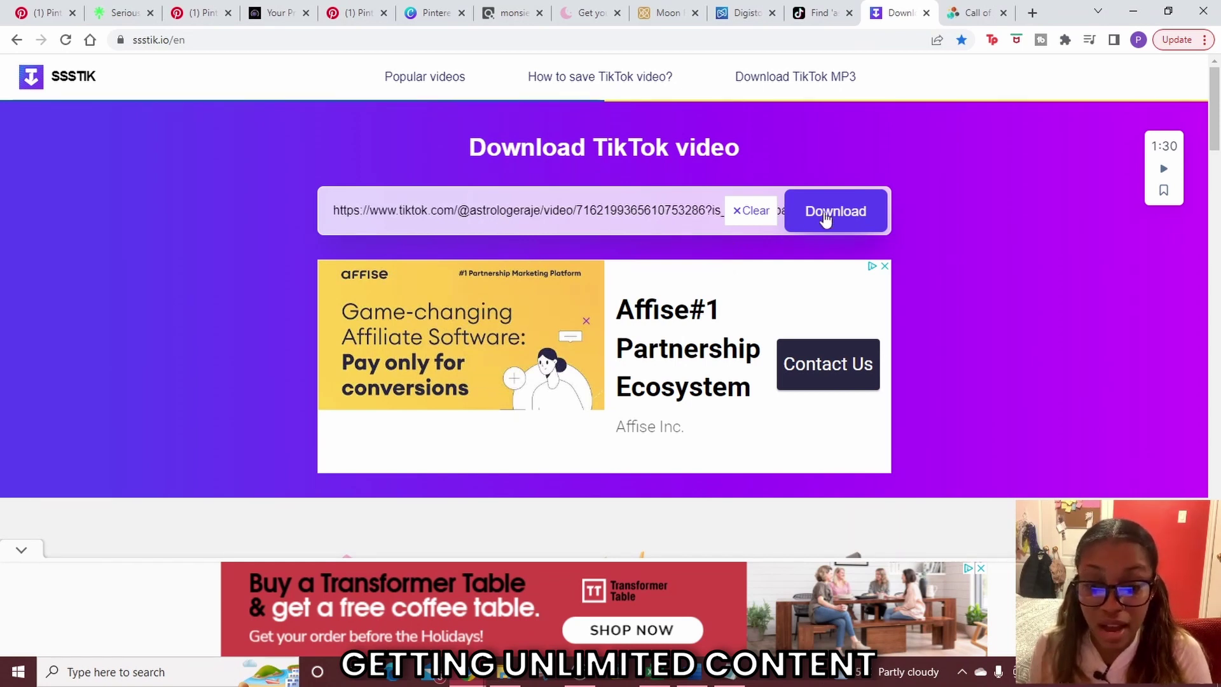
{"action": "scroll", "coordinate": [719, 297], "scroll_direction": "down", "scroll_amount": 3}
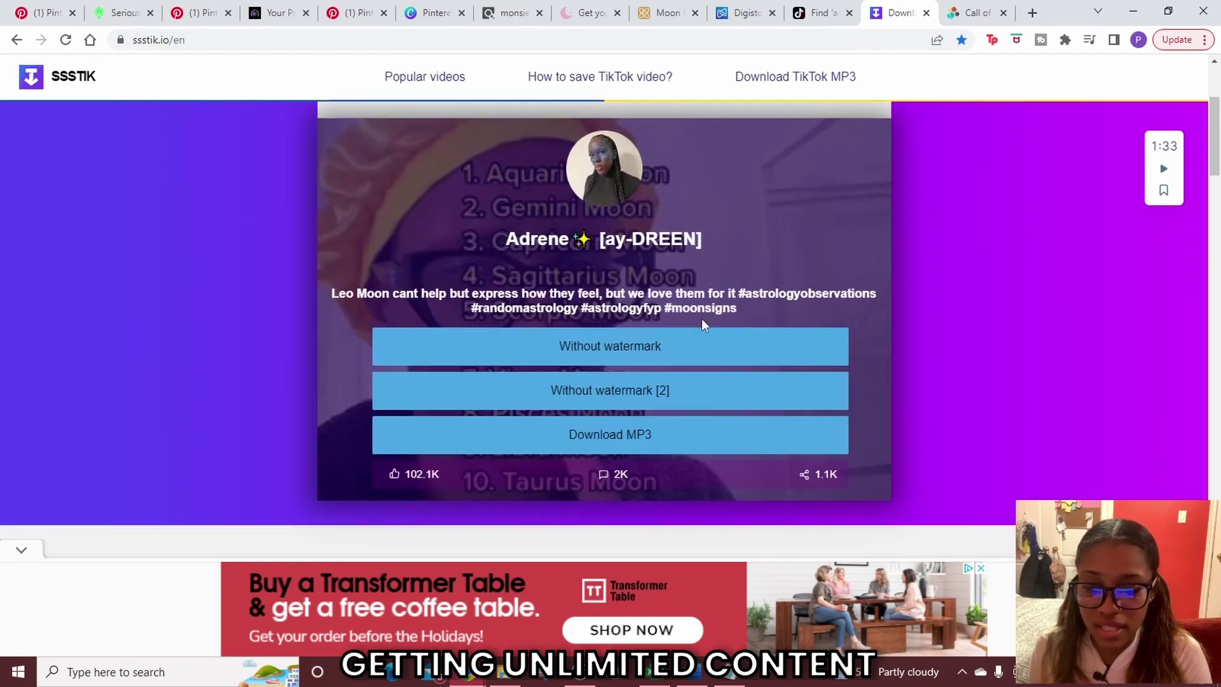
{"action": "left_click", "coordinate": [606, 349]}
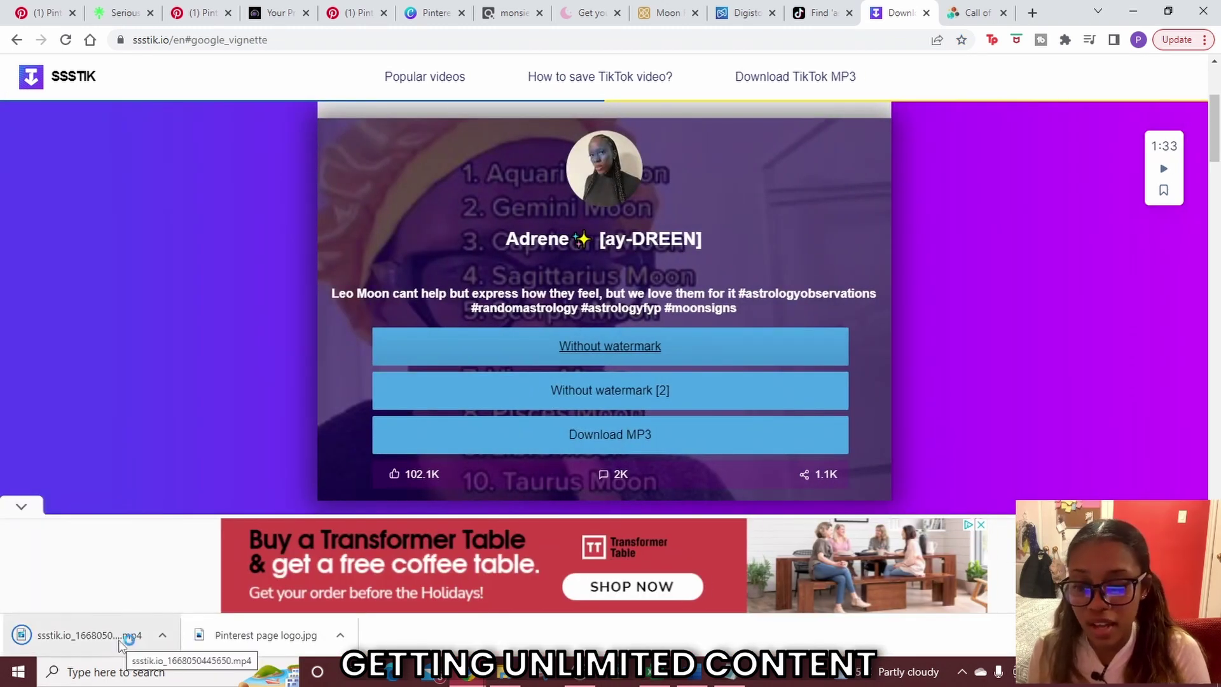
Copy the link of the TikTok video about untrue zodiac sign rumors into the Notepad list with its creator's handle, and return to ssstik.io.
{"action": "left_click", "coordinate": [819, 13]}
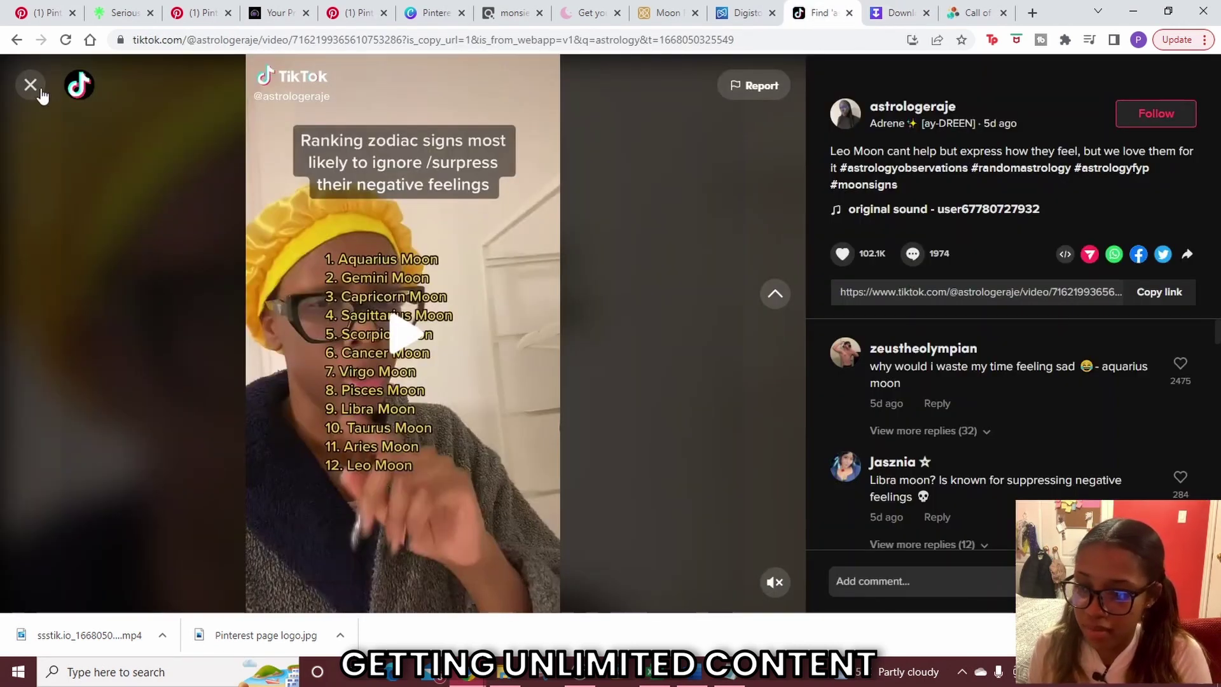
{"action": "left_click", "coordinate": [35, 87]}
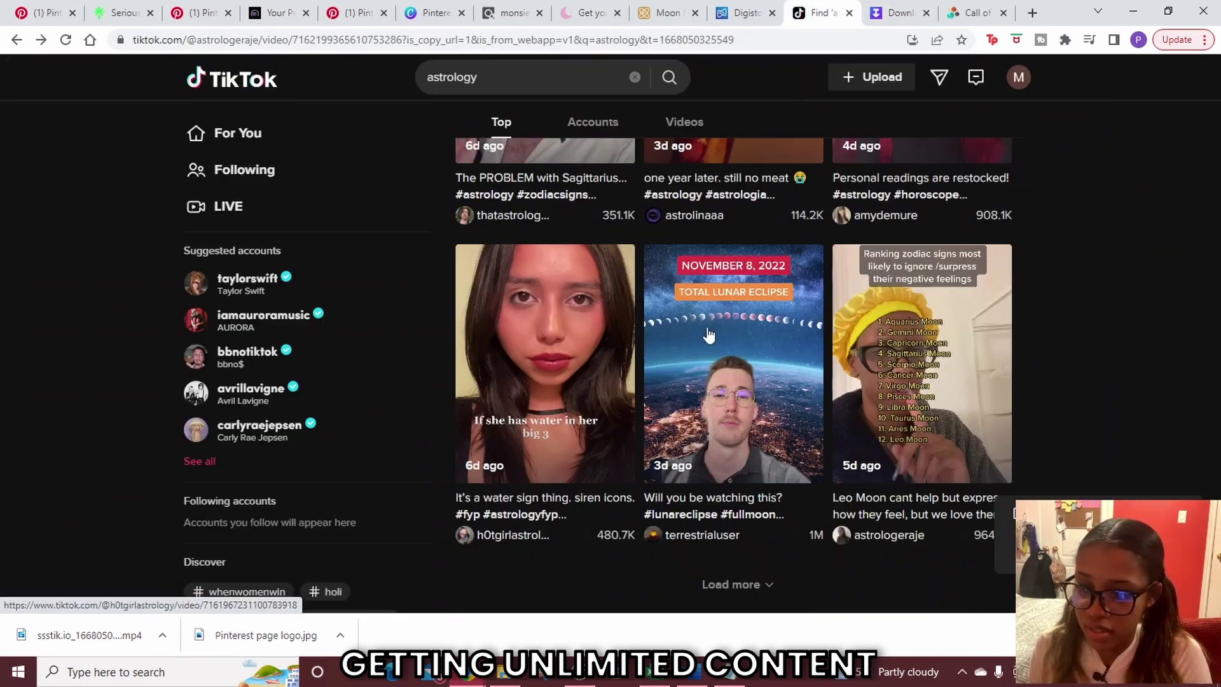
{"action": "left_click", "coordinate": [729, 545]}
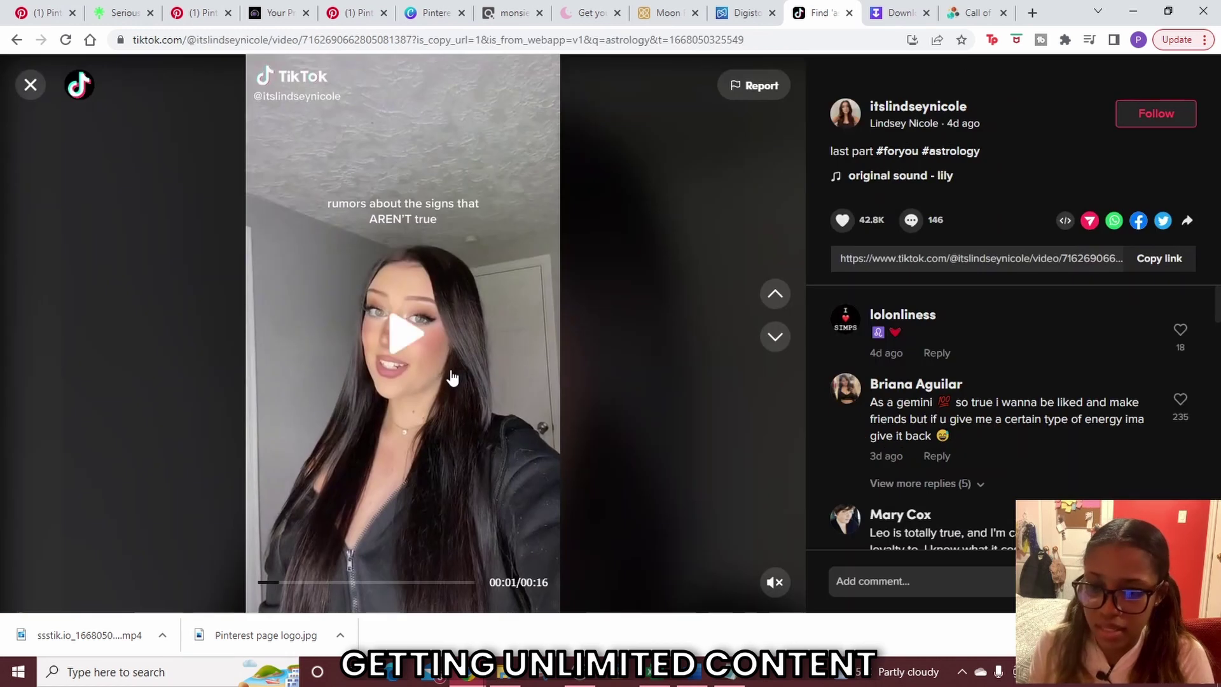
{"action": "left_click", "coordinate": [1158, 258]}
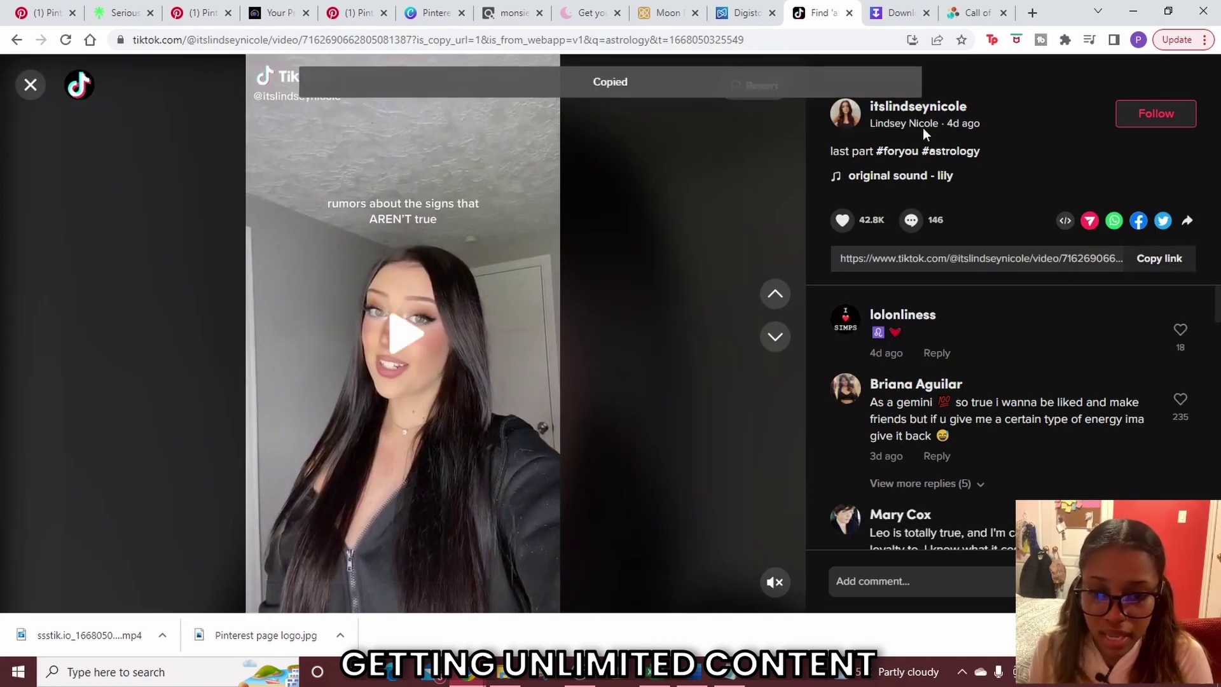
{"action": "left_click", "coordinate": [901, 13]}
{"action": "scroll", "coordinate": [826, 210], "scroll_direction": "down", "scroll_amount": 2}
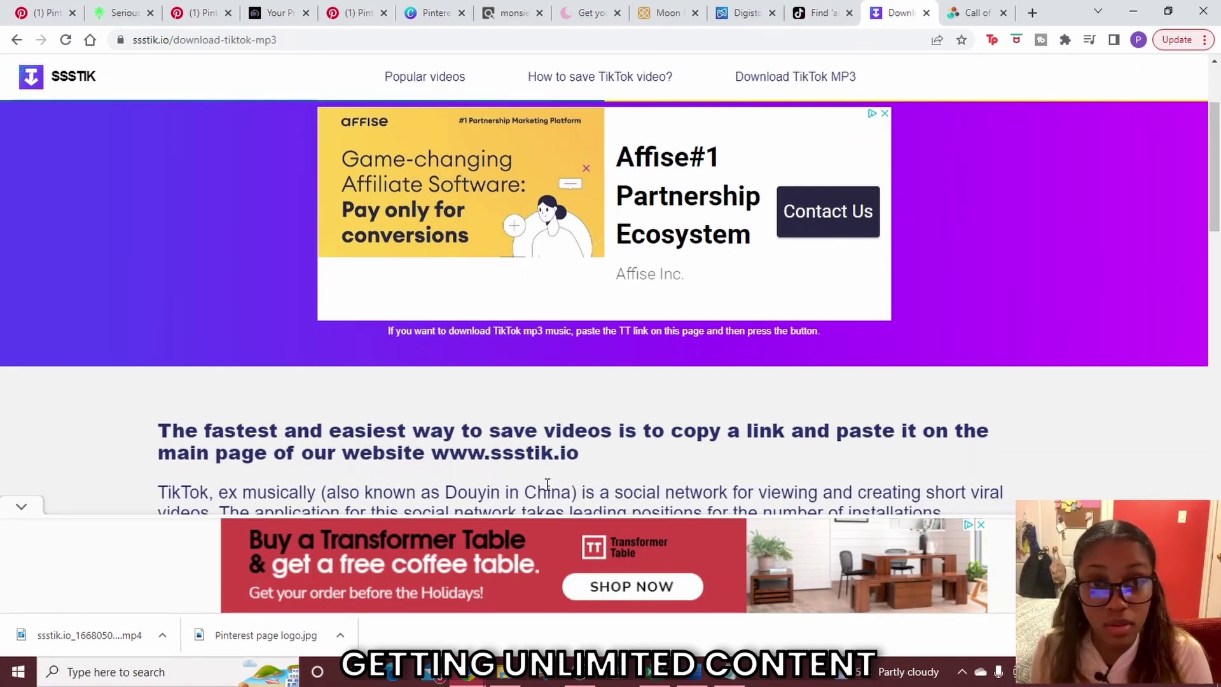
{"action": "left_click", "coordinate": [355, 12]}
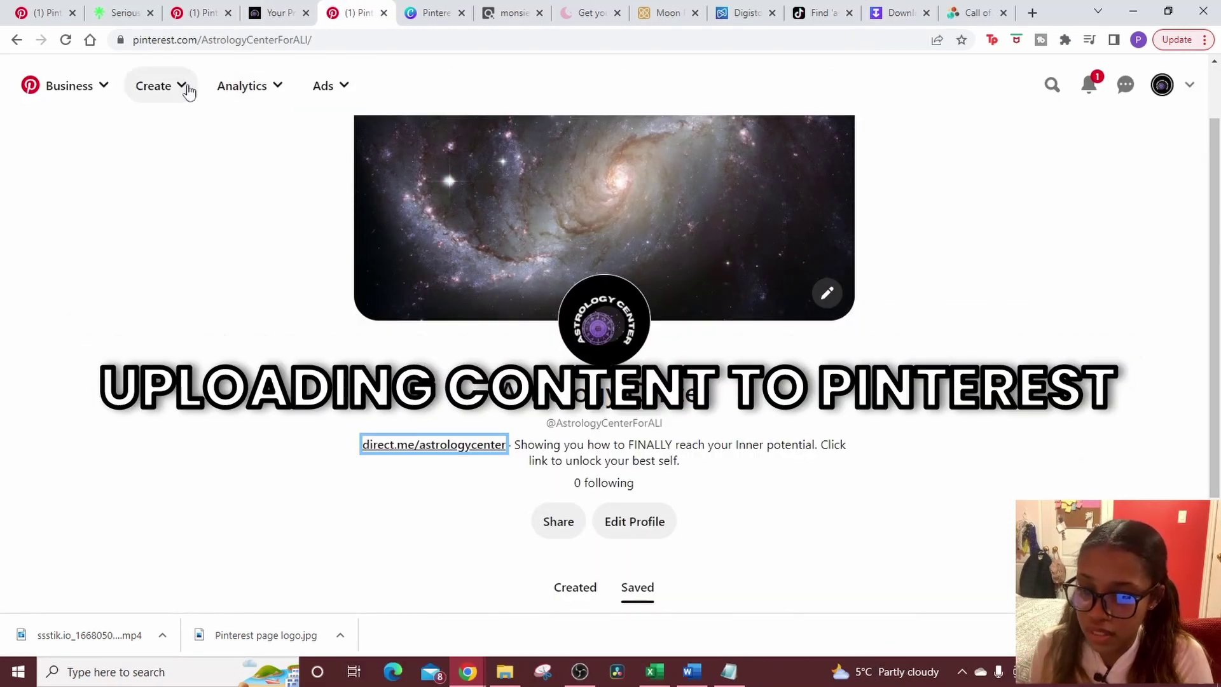
{"action": "left_click", "coordinate": [187, 89]}
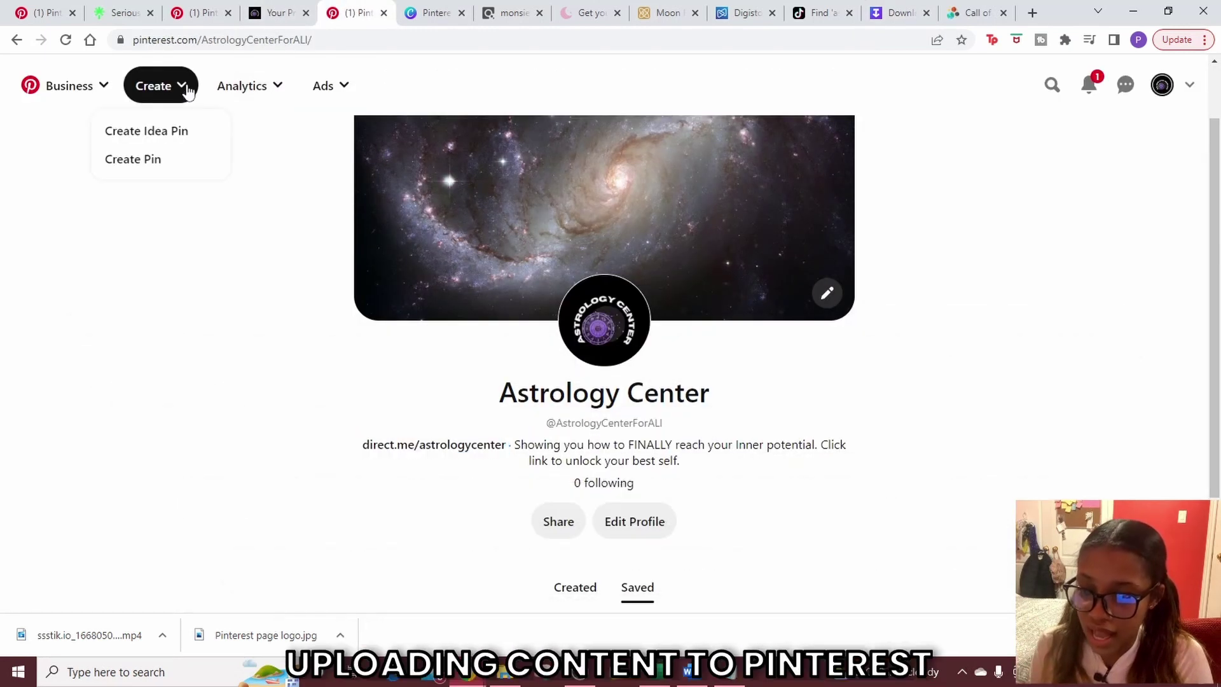
{"action": "left_click", "coordinate": [170, 131]}
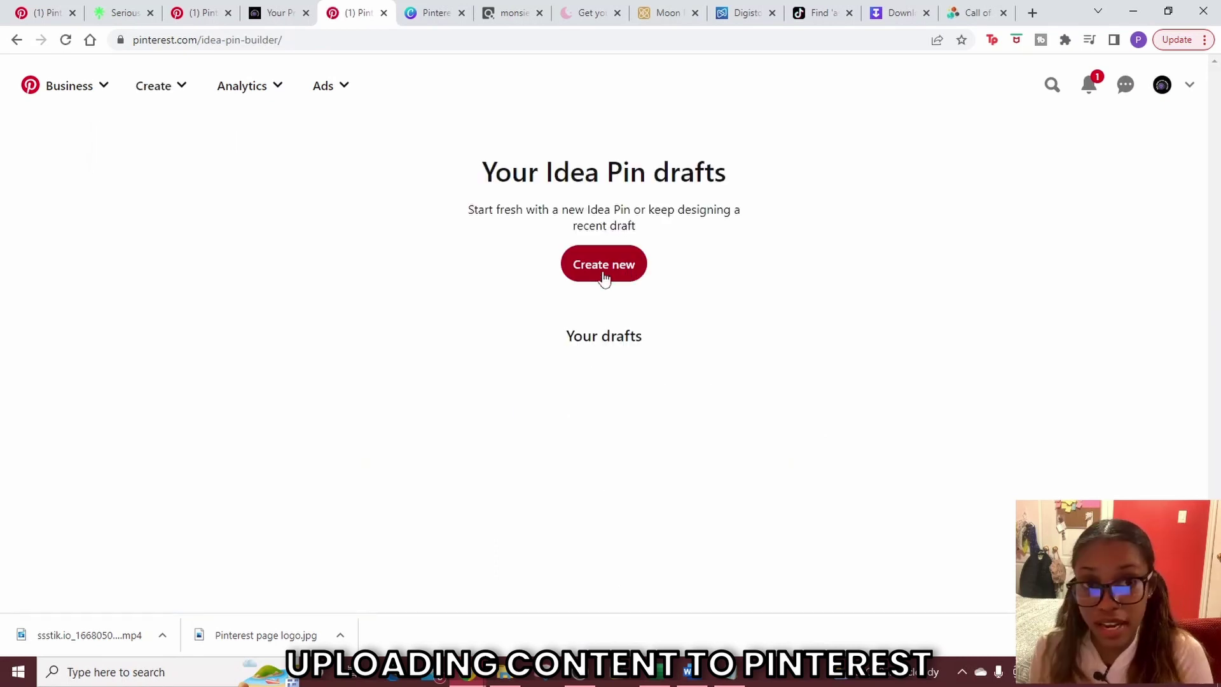
{"action": "left_click", "coordinate": [599, 263]}
{"action": "left_click", "coordinate": [574, 445]}
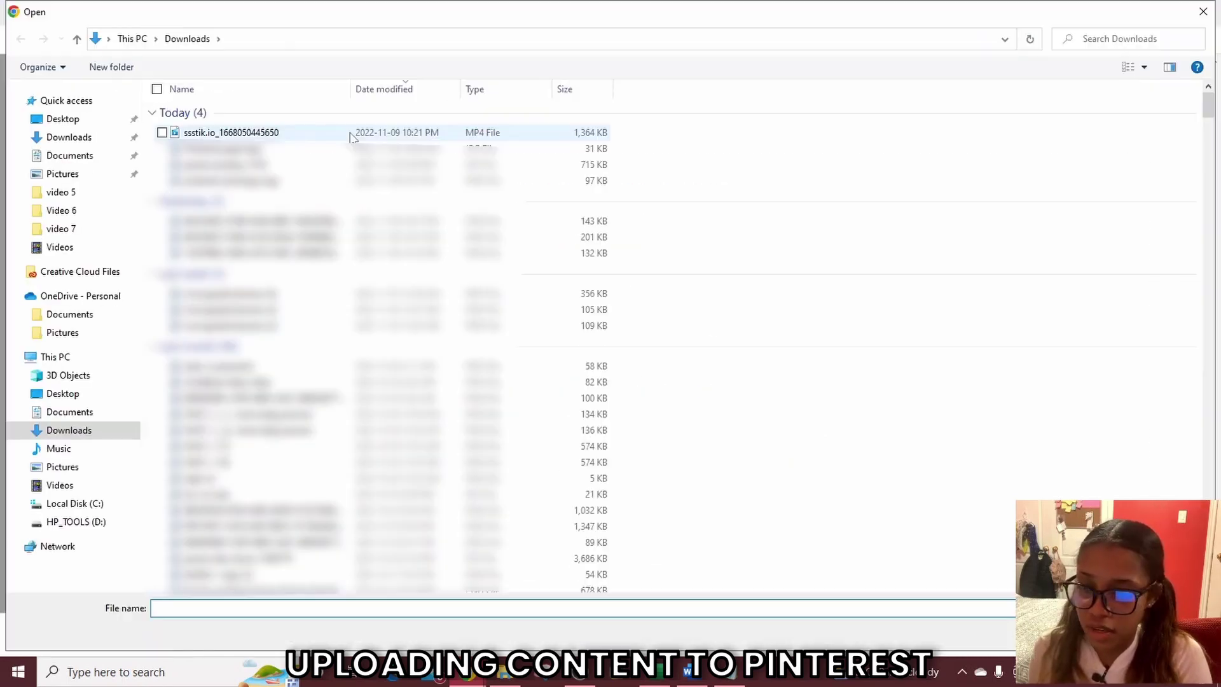
{"action": "left_click", "coordinate": [350, 134]}
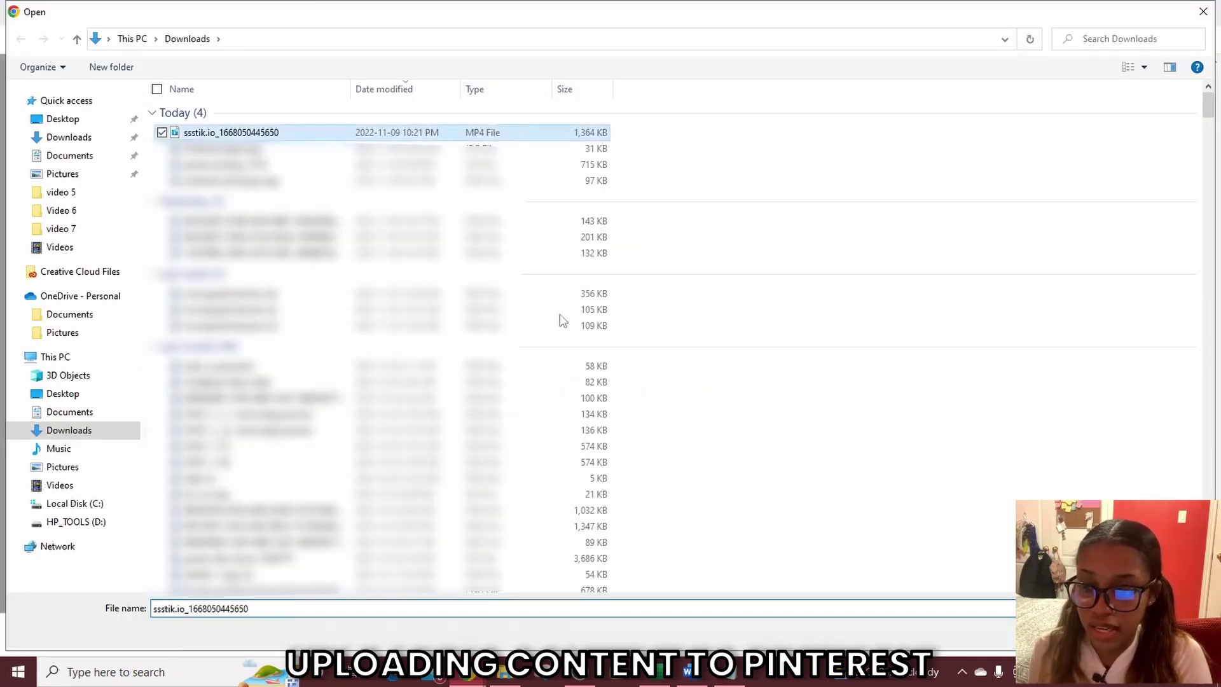
{"action": "left_click", "coordinate": [1094, 633]}
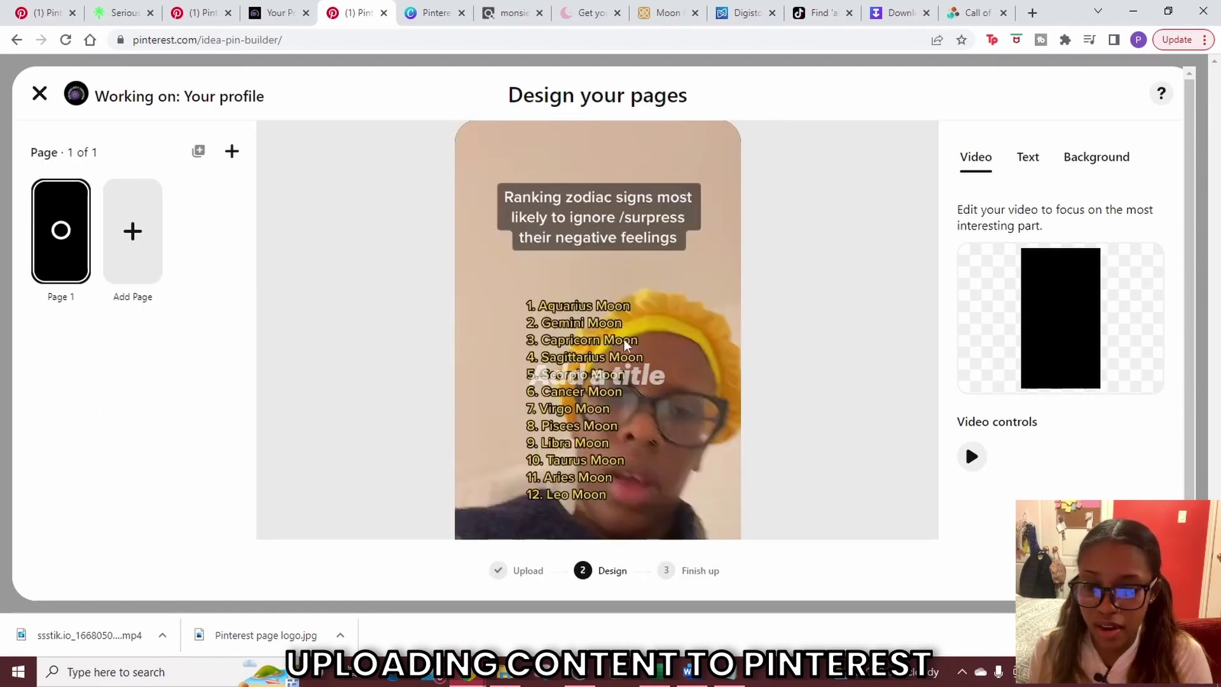
Add the text overlay "Click link in bio for free Astrology Readings" below the zodiac list and shift it slightly for placement.
{"action": "scroll", "coordinate": [560, 473], "scroll_direction": "down", "scroll_amount": 1}
{"action": "left_click", "coordinate": [655, 476]}
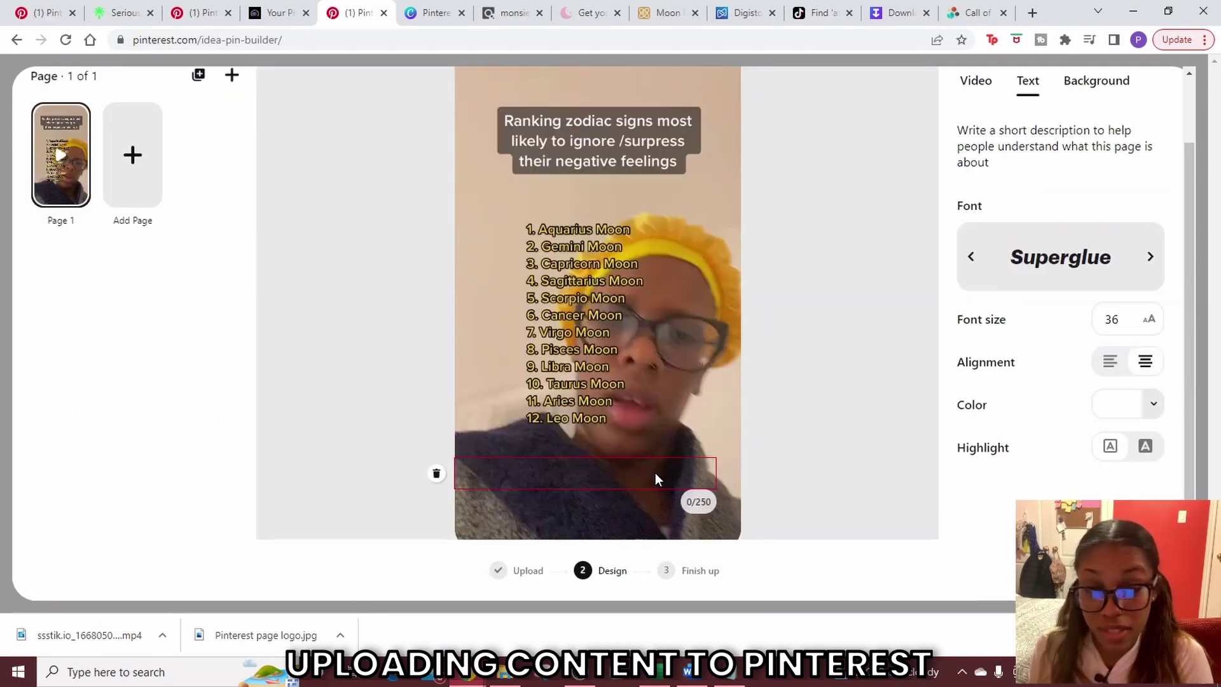
{"action": "type", "text": "Click link in bio"}
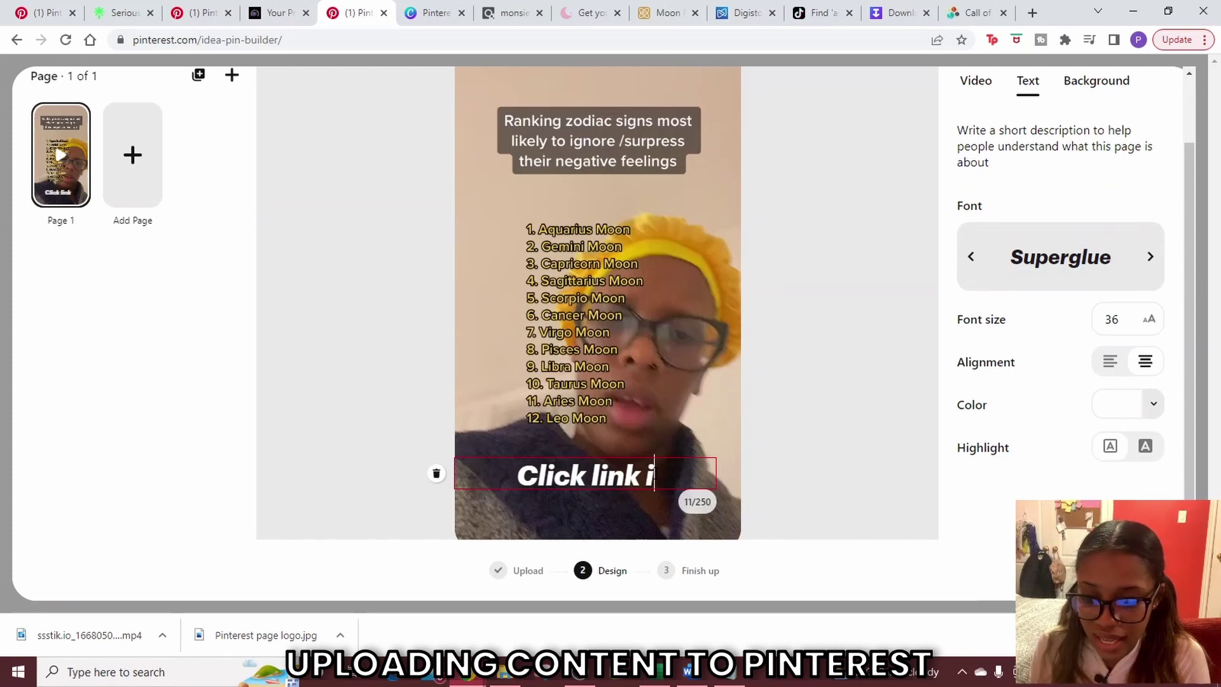
{"action": "type", "text": " for free Astrology Readings"}
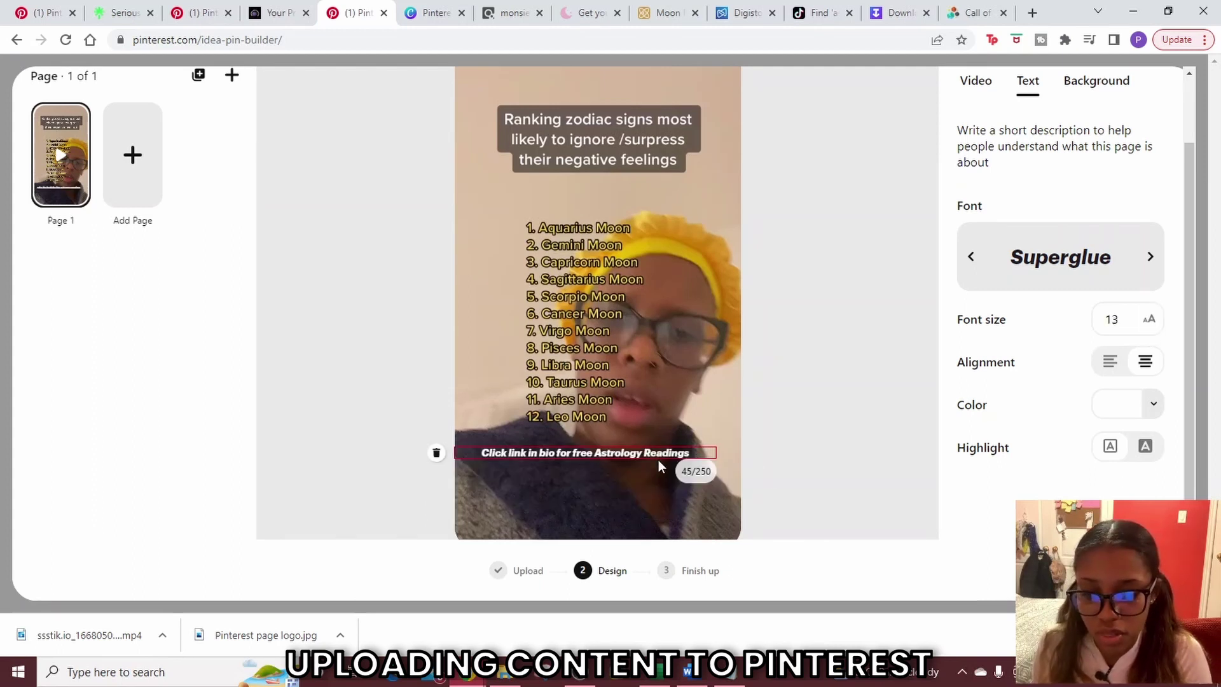
{"action": "left_click", "coordinate": [649, 494]}
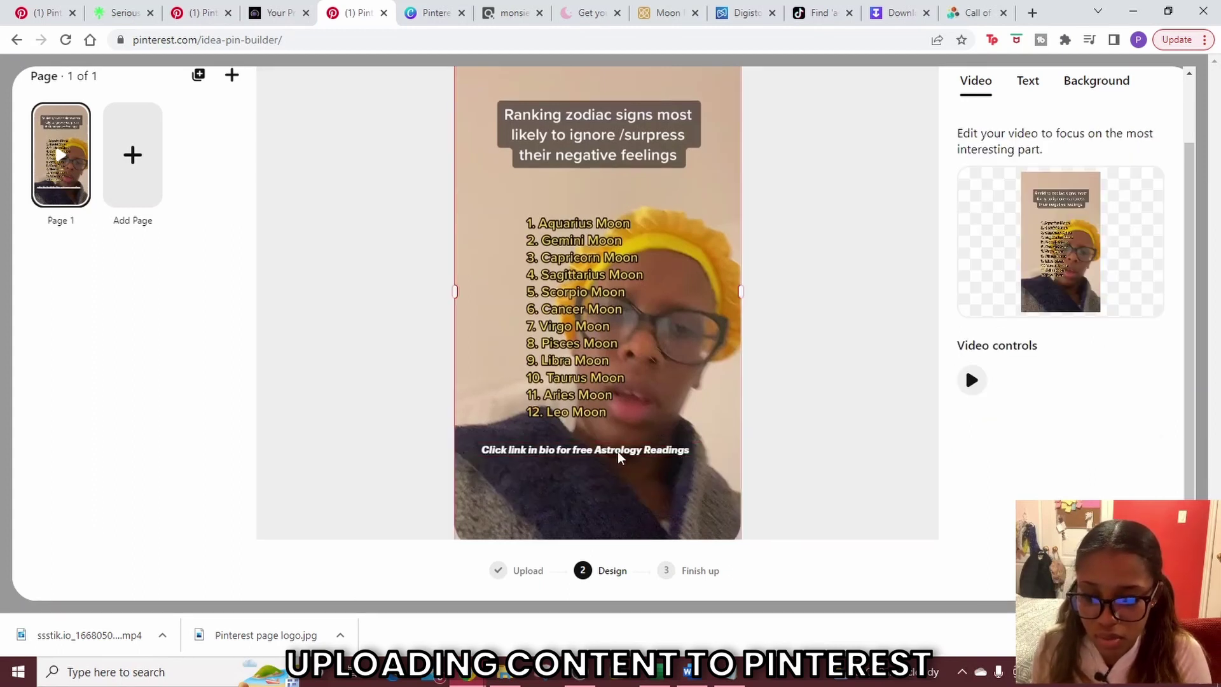
{"action": "mouse_move", "coordinate": [619, 452]}
{"action": "left_mouse_down"}
{"action": "mouse_move", "coordinate": [626, 492]}
{"action": "mouse_move", "coordinate": [627, 353]}
{"action": "mouse_move", "coordinate": [629, 457]}
{"action": "left_mouse_up"}
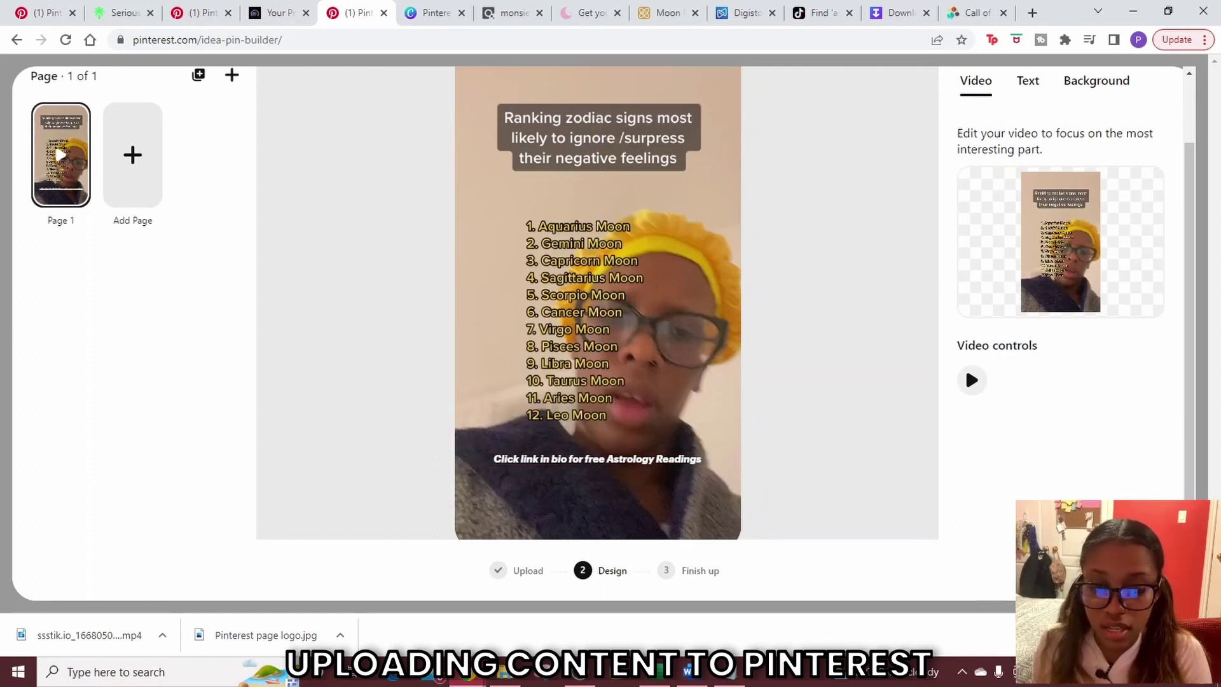
Proceed to the finishing details and title the Idea Pin "Zodiac Signs Likely To Ignore Or Suppress Their Feelings (Astrology, Moon Signs)".
{"action": "left_click", "coordinate": [1161, 570]}
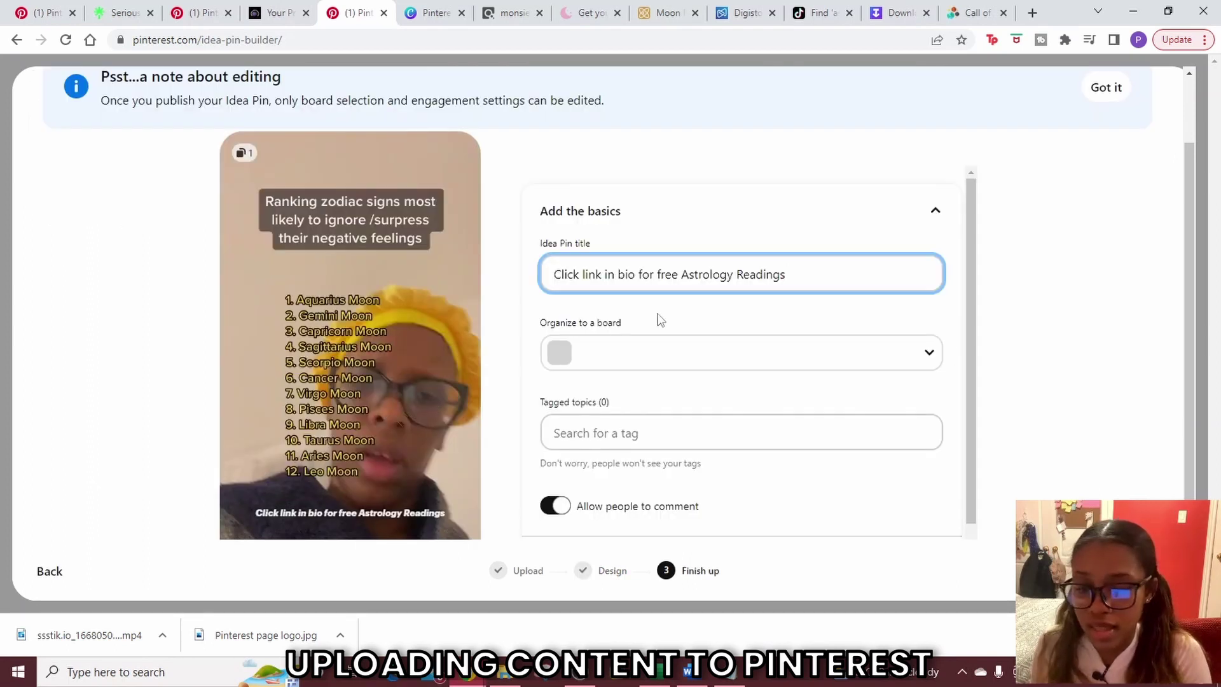
{"action": "left_click_drag", "start_coordinate": [802, 274], "coordinate": [522, 269]}
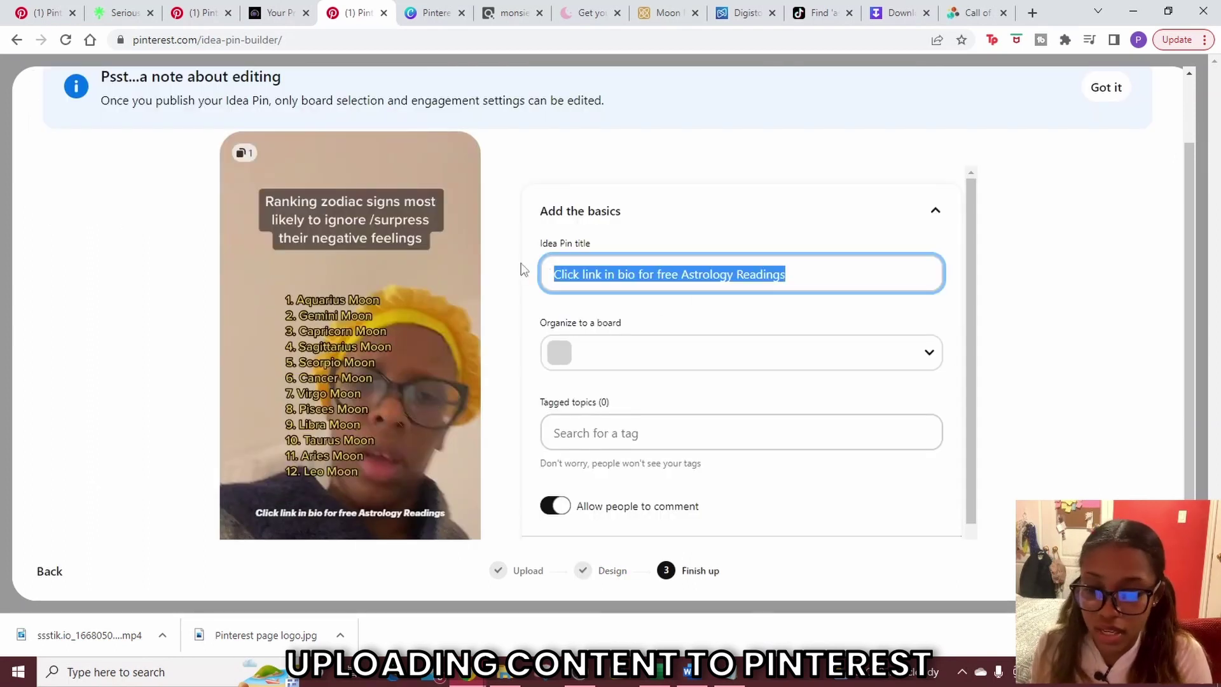
{"action": "key", "text": "ctrl+v"}
{"action": "left_click", "coordinate": [574, 315]}
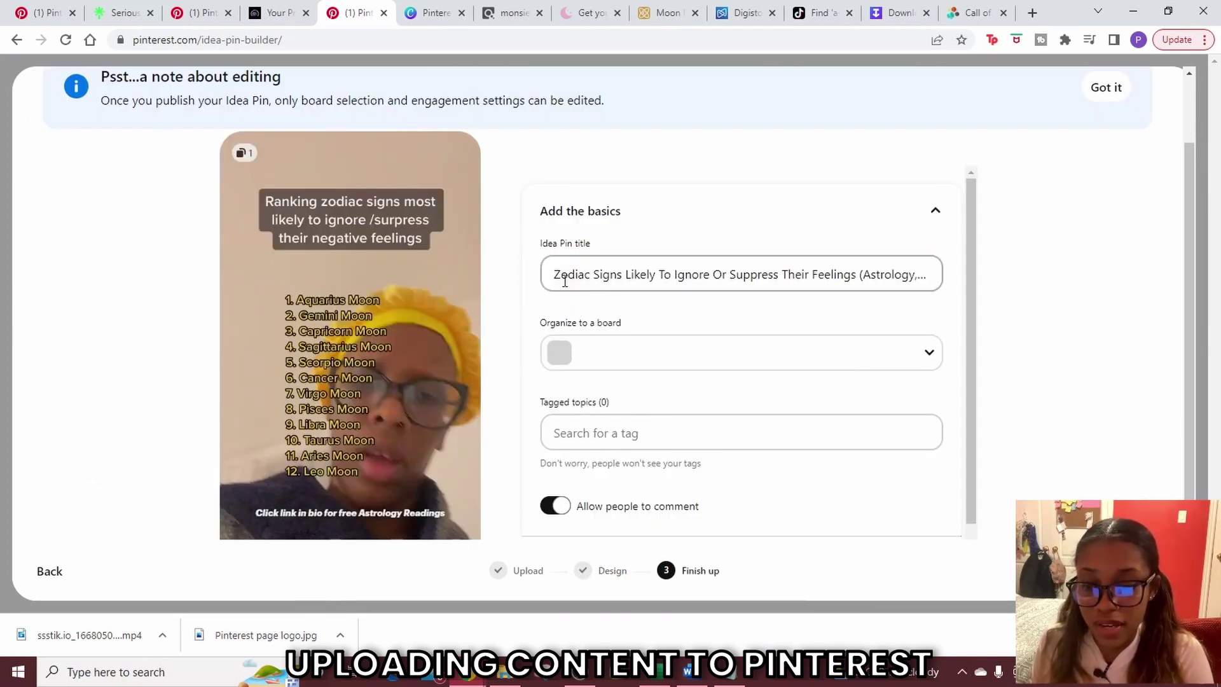
Publish the Idea Pin to the Zodiac signs board with the topics Zodiac Signs, Zodiac Quotes and Zodiac Tattoo.
{"action": "left_click", "coordinate": [929, 358]}
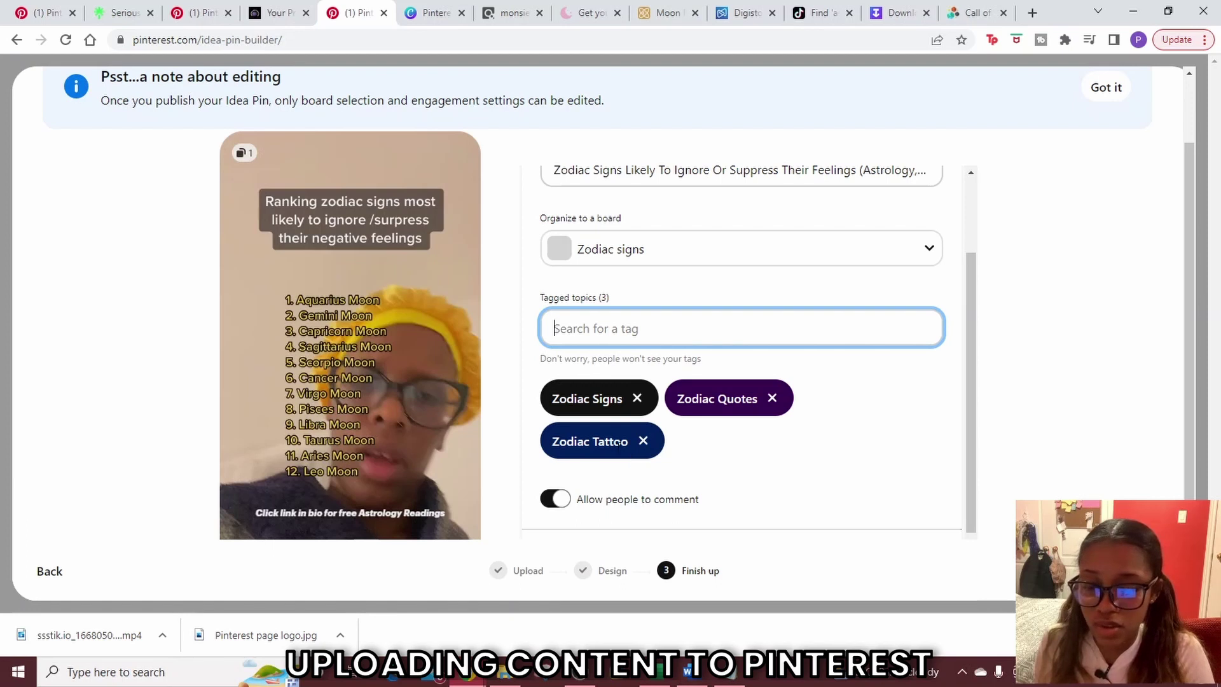
{"action": "scroll", "coordinate": [553, 389], "scroll_direction": "down", "scroll_amount": 1}
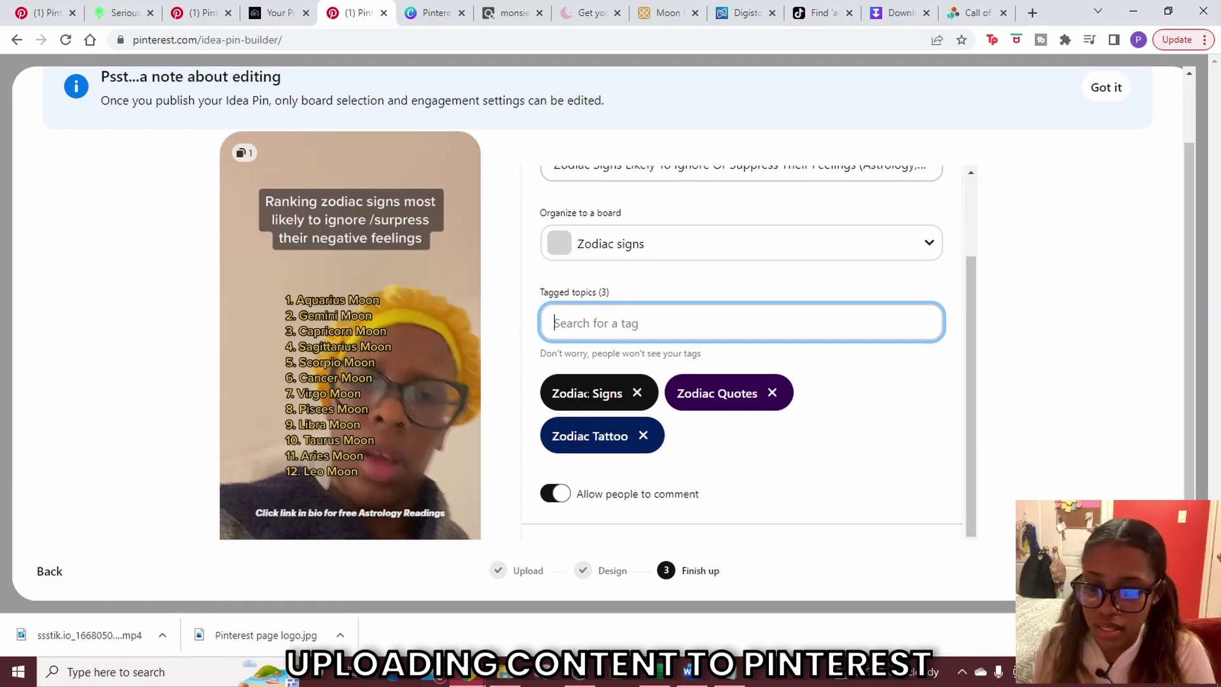
{"action": "left_click", "coordinate": [1128, 571]}
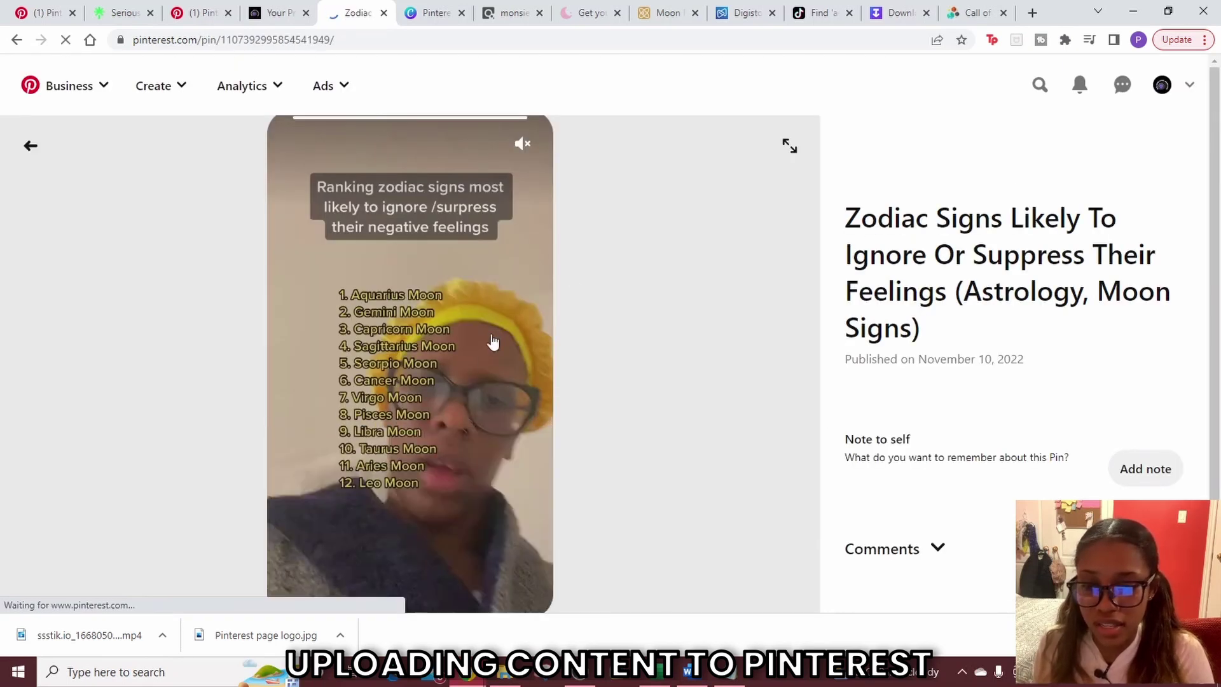
{"action": "scroll", "coordinate": [949, 477], "scroll_direction": "down", "scroll_amount": 2}
{"action": "scroll", "coordinate": [950, 476], "scroll_direction": "up", "scroll_amount": 2}
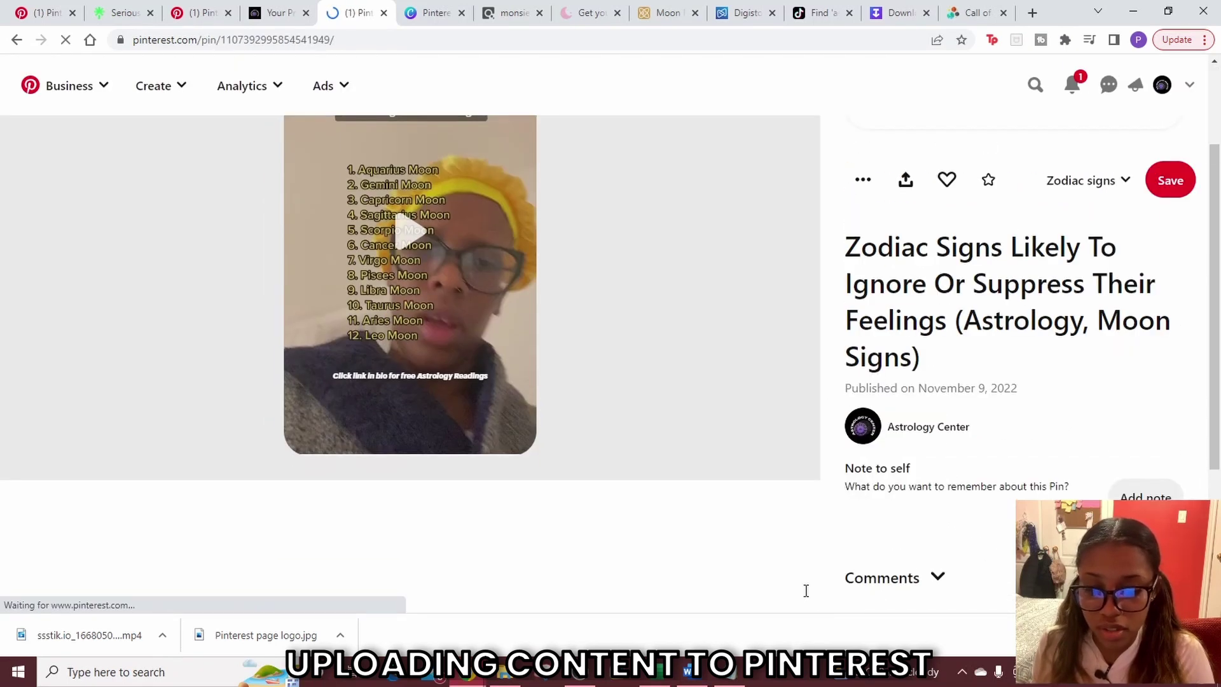
Comment "Video Credits to" on the published pin, followed by the video creator's handle copied from the Notepad list.
{"action": "left_click", "coordinate": [729, 672]}
{"action": "left_click_drag", "start_coordinate": [329, 316], "coordinate": [227, 316]}
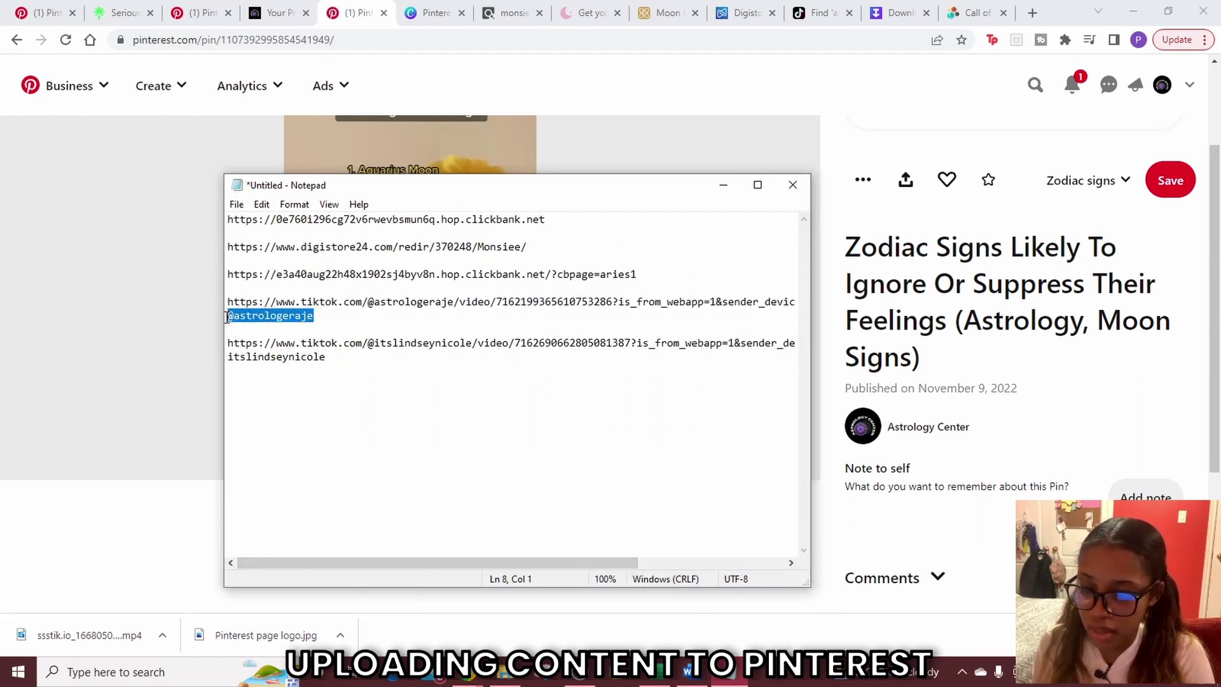
{"action": "left_click", "coordinate": [965, 438]}
{"action": "scroll", "coordinate": [967, 440], "scroll_direction": "down", "scroll_amount": 2}
{"action": "scroll", "coordinate": [966, 440], "scroll_direction": "down", "scroll_amount": 1}
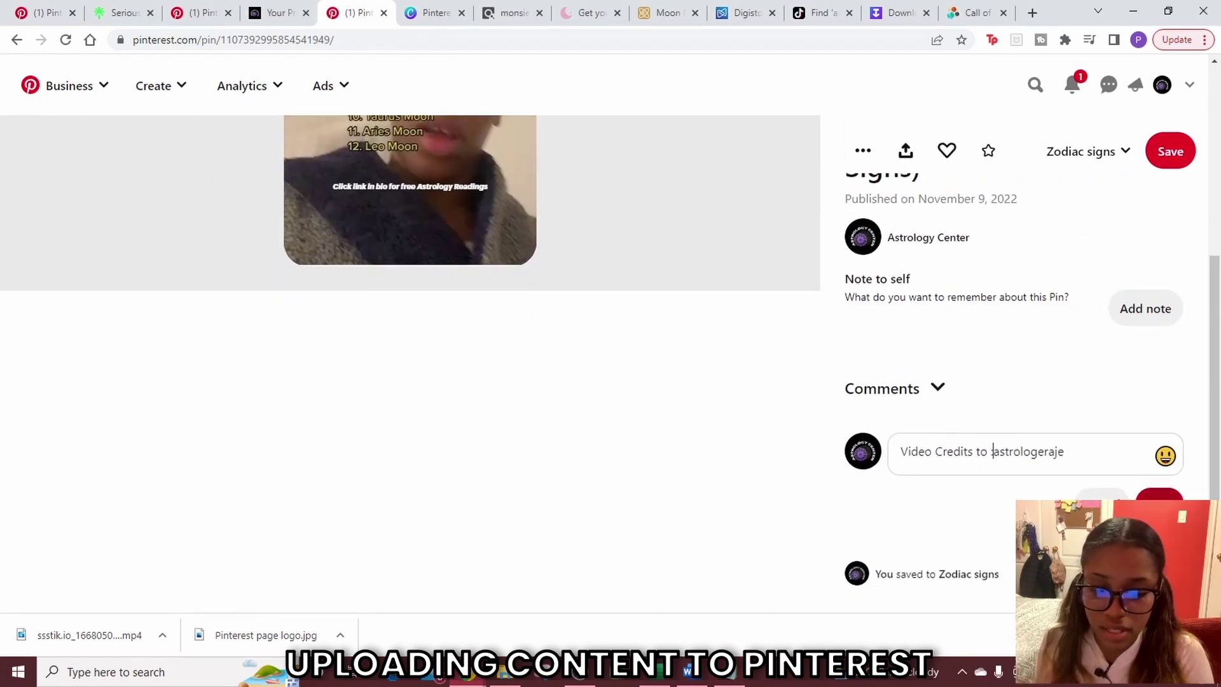
{"action": "key", "text": "Return"}
Return to the Astrology Center profile and look over its header and created pins.
{"action": "scroll", "coordinate": [44, 163], "scroll_direction": "up", "scroll_amount": 6}
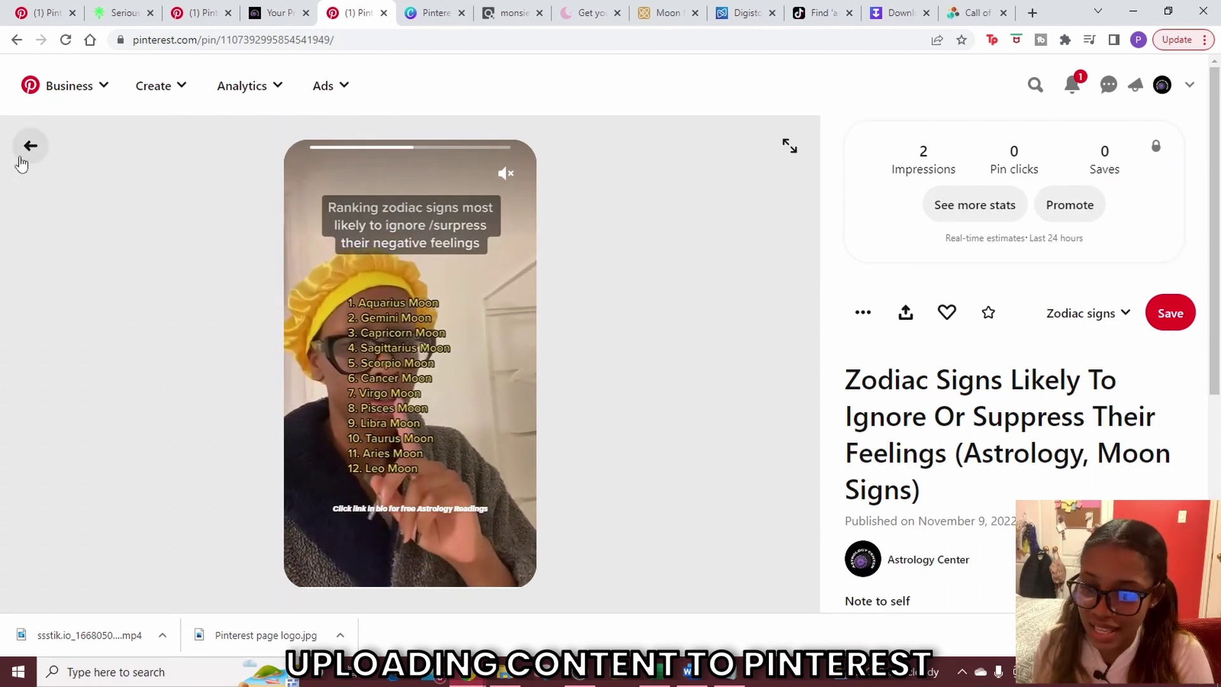
{"action": "left_click", "coordinate": [26, 153]}
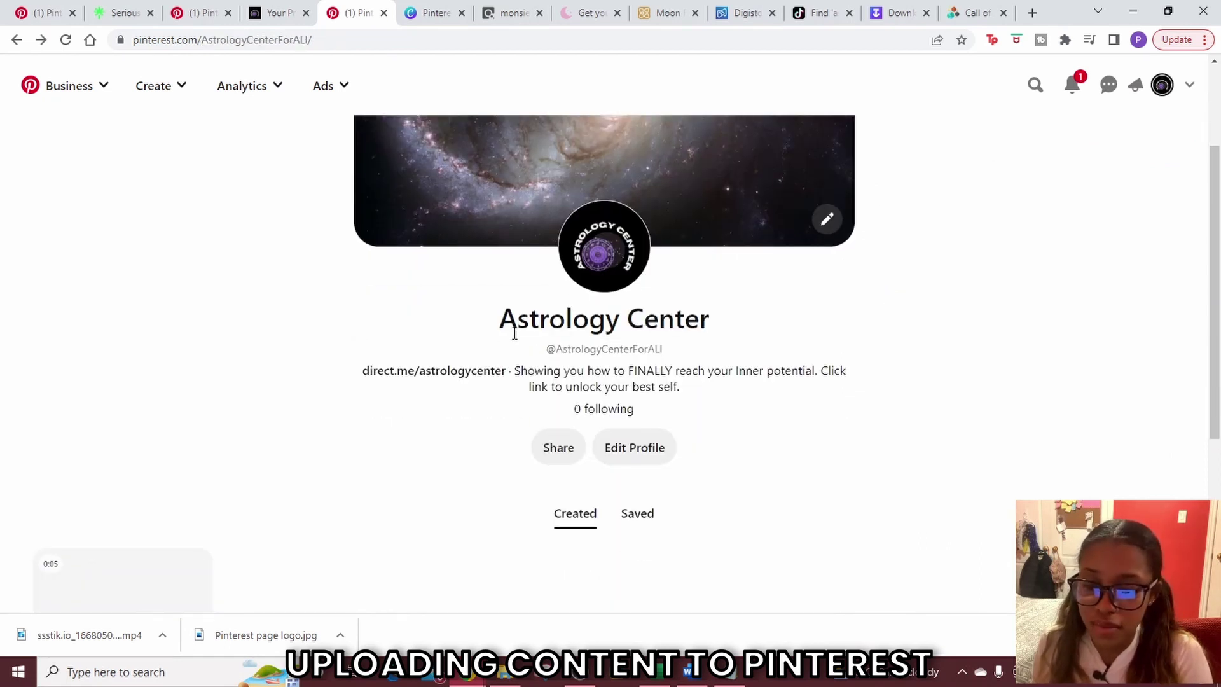
{"action": "scroll", "coordinate": [340, 490], "scroll_direction": "down", "scroll_amount": 4}
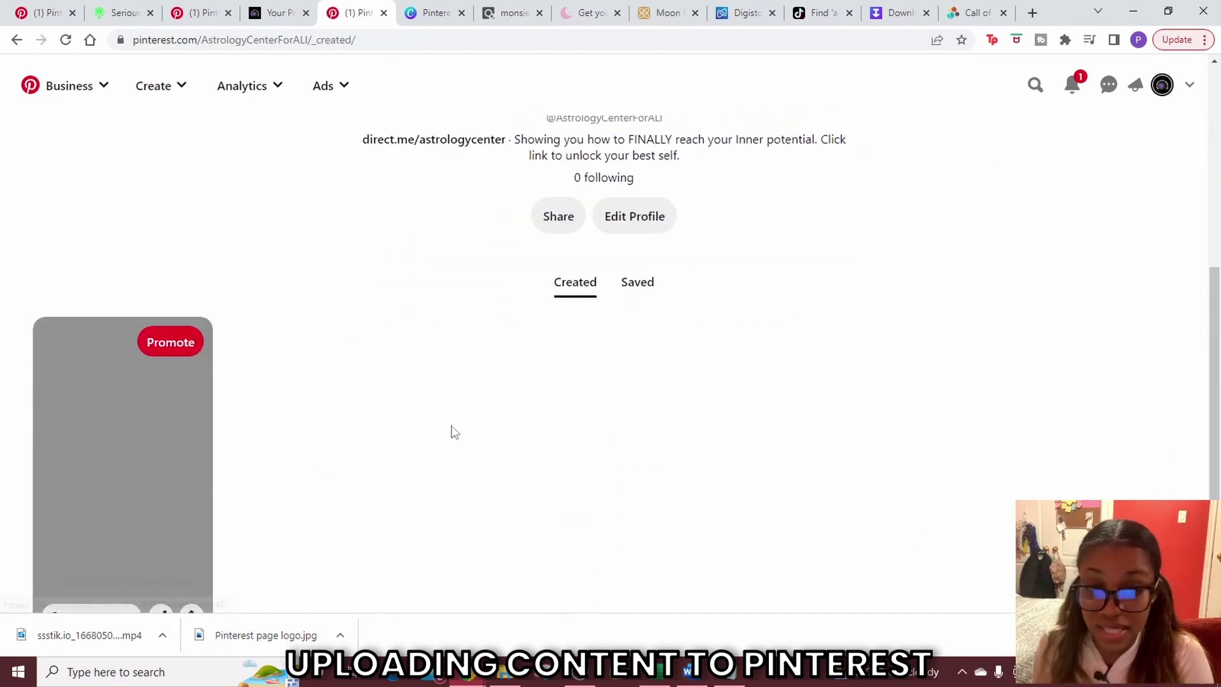
{"action": "scroll", "coordinate": [454, 433], "scroll_direction": "up", "scroll_amount": 4}
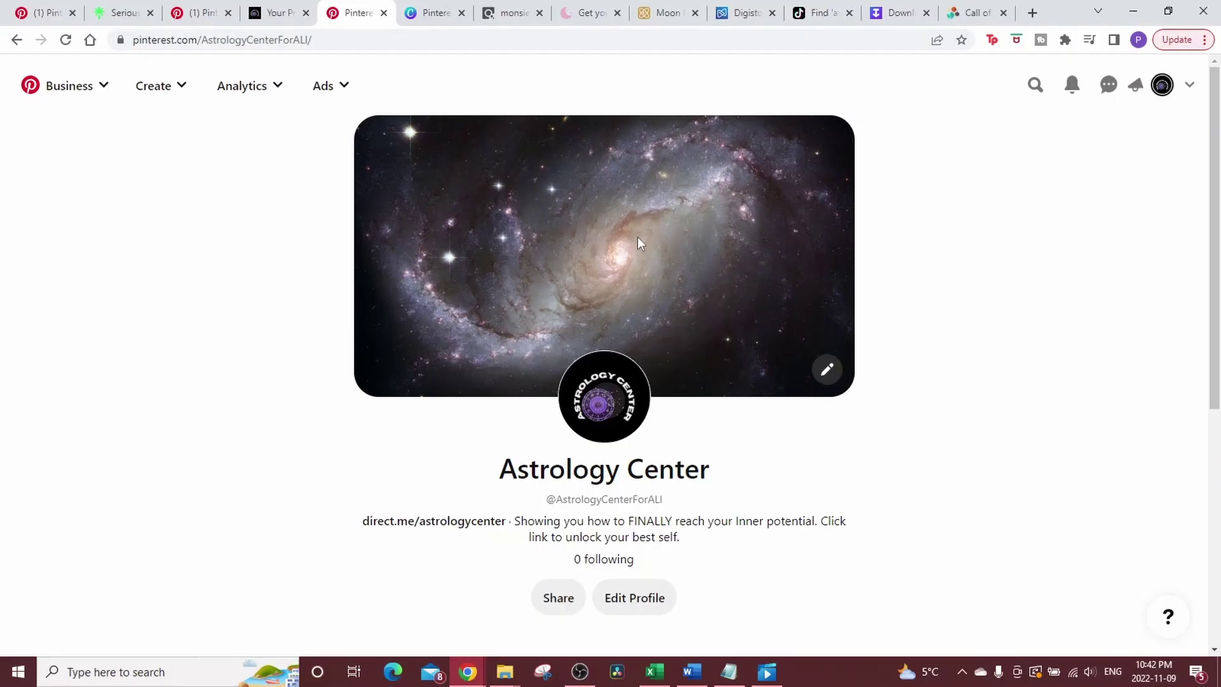
{"action": "scroll", "coordinate": [637, 237], "scroll_direction": "down", "scroll_amount": 5}
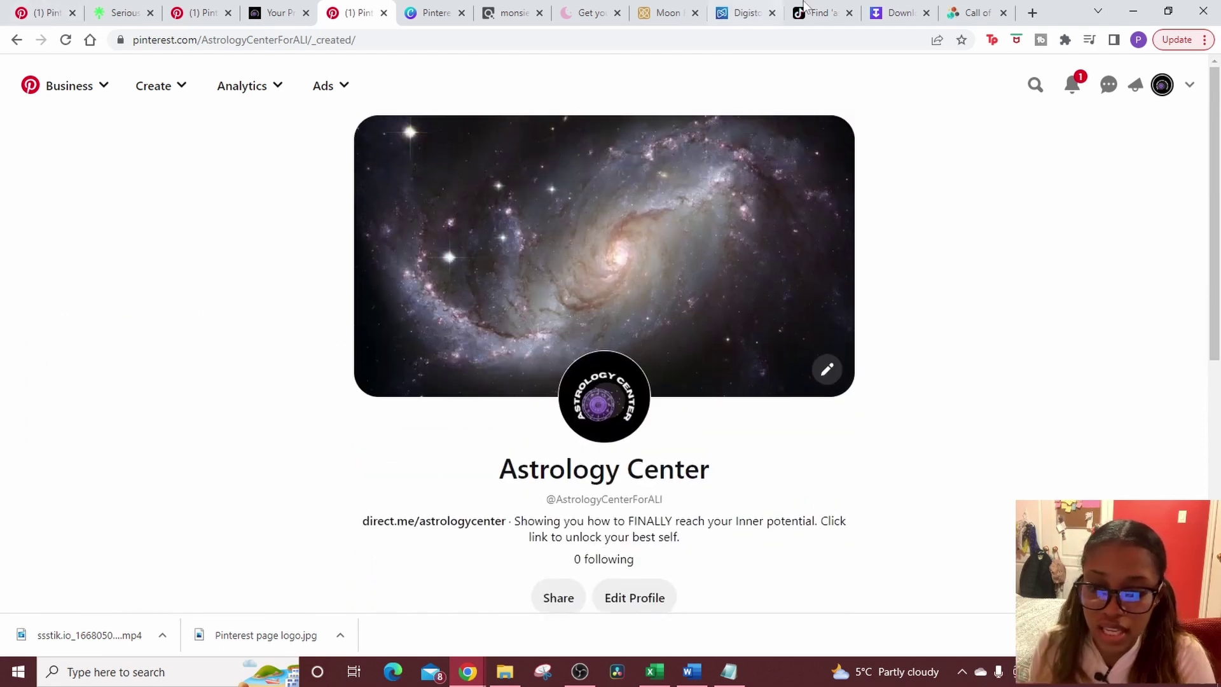
Revisit the open TikTok video, ssstik.io and the Notepad link list, and view the pin creation options on the Astrology Center Pinterest profile.
{"action": "left_click", "coordinate": [805, 5]}
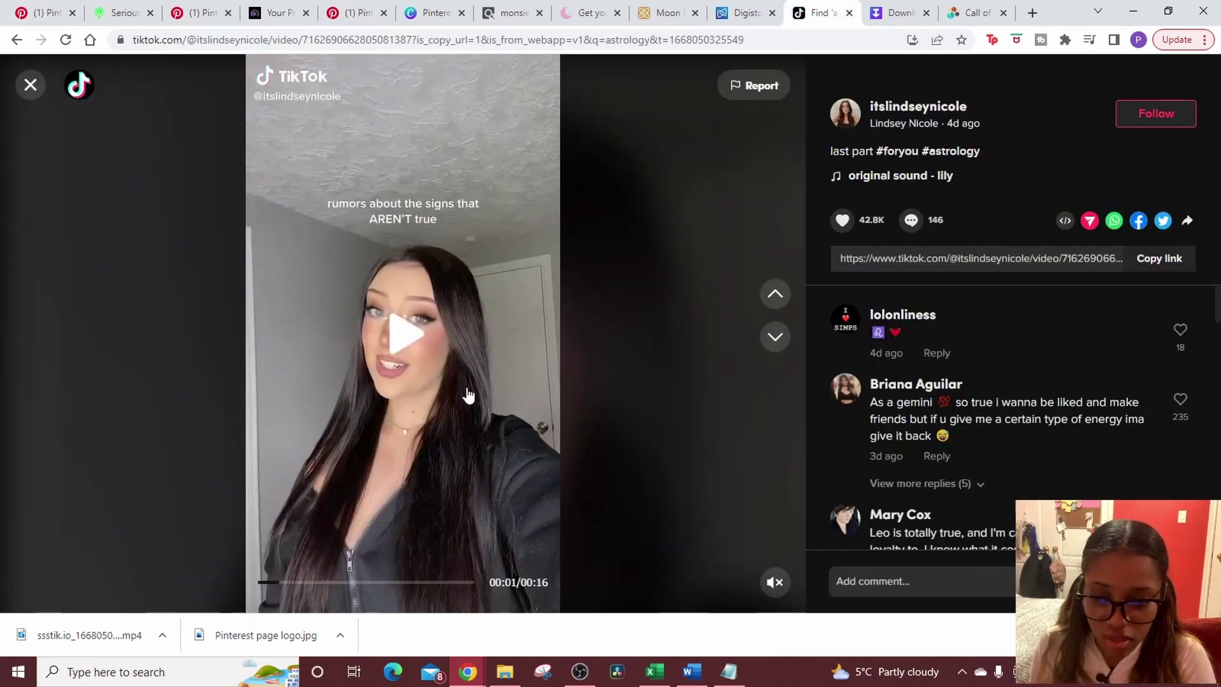
{"action": "left_click", "coordinate": [896, 13]}
{"action": "left_click", "coordinate": [729, 672]}
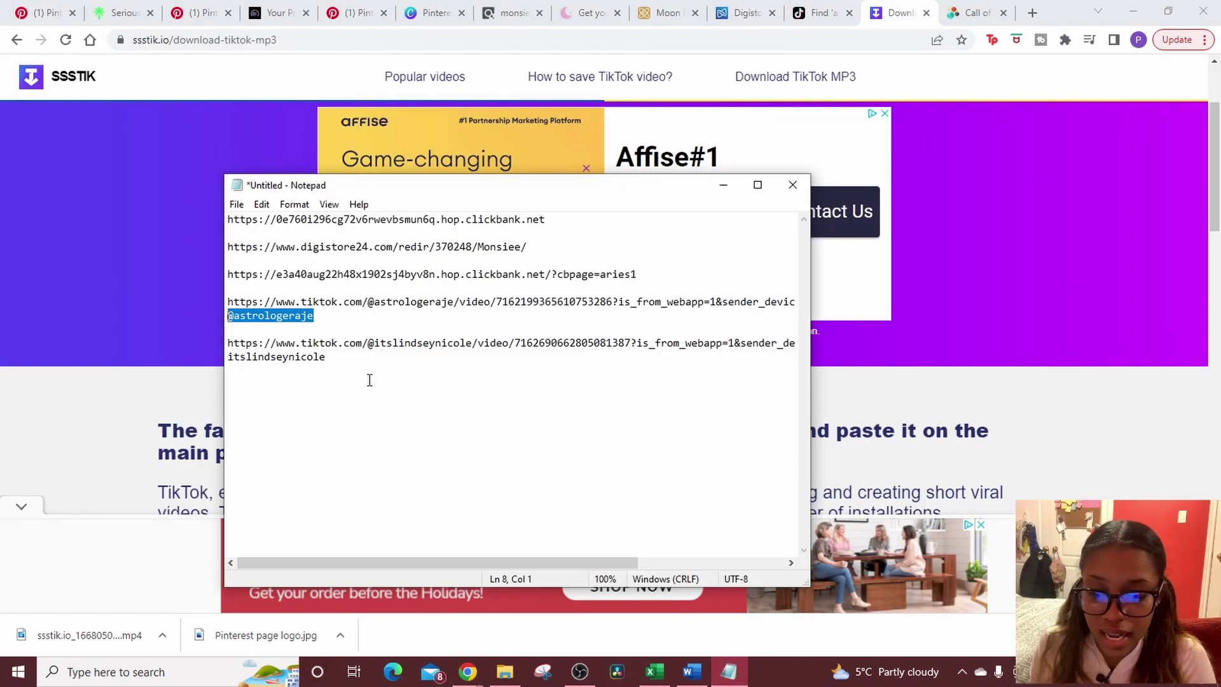
{"action": "left_click", "coordinate": [723, 185]}
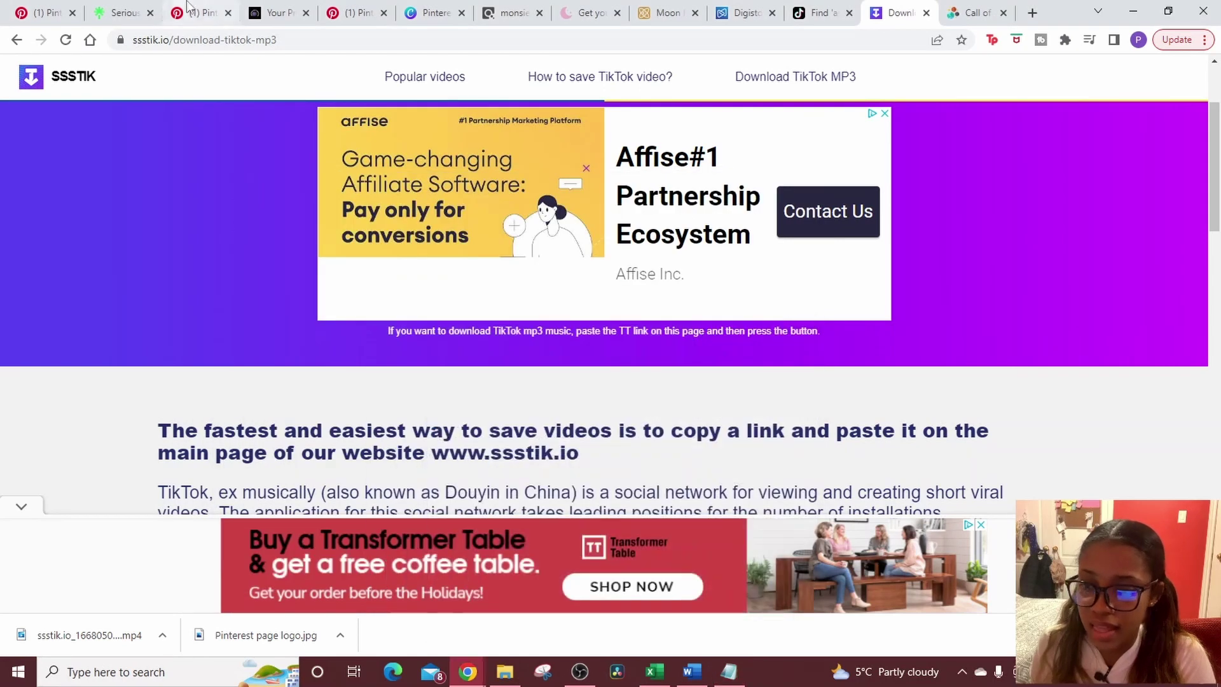
{"action": "left_click", "coordinate": [356, 13]}
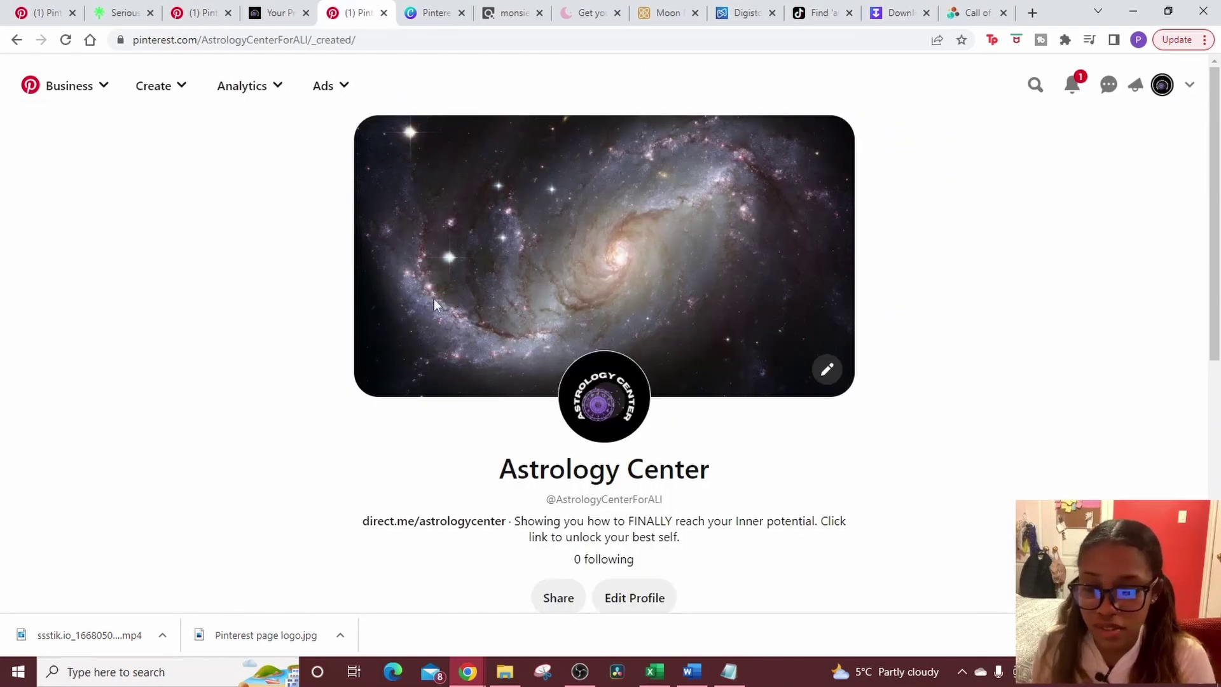
{"action": "left_click", "coordinate": [168, 87]}
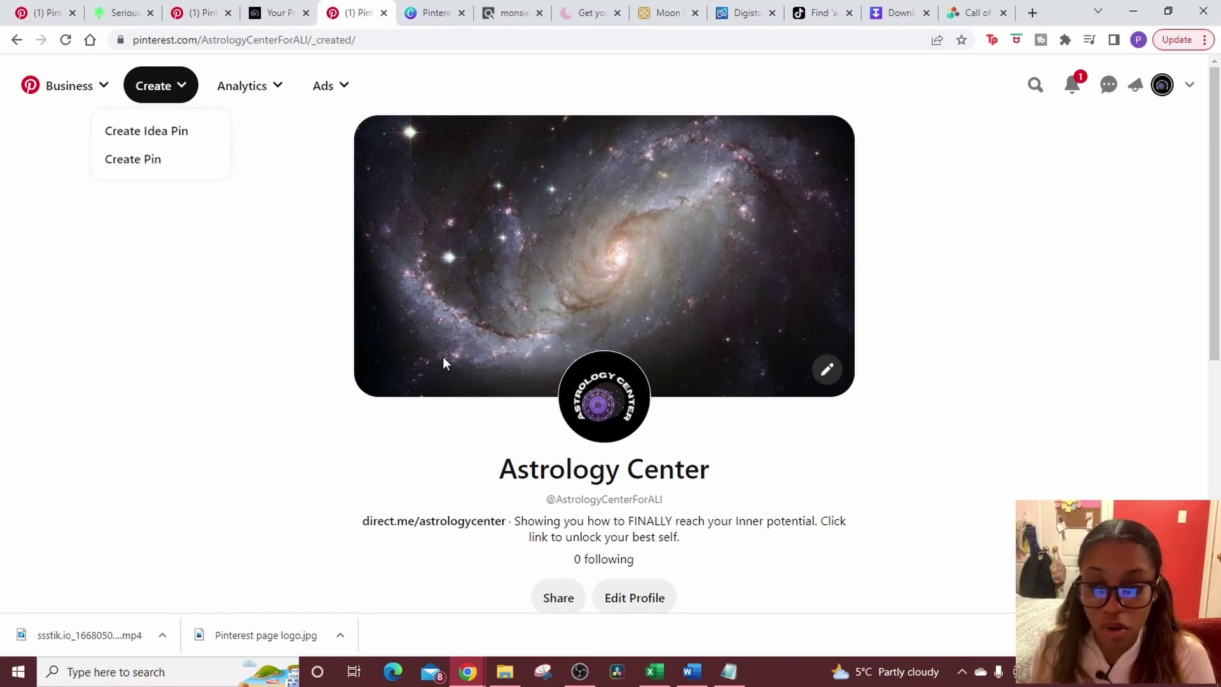
Reload the Astrology Center profile, look over the SeriousFinance and lifeofabundance101 Pinterest profiles for comparison, and return to the Astrology Center profile.
{"action": "left_click", "coordinate": [66, 40]}
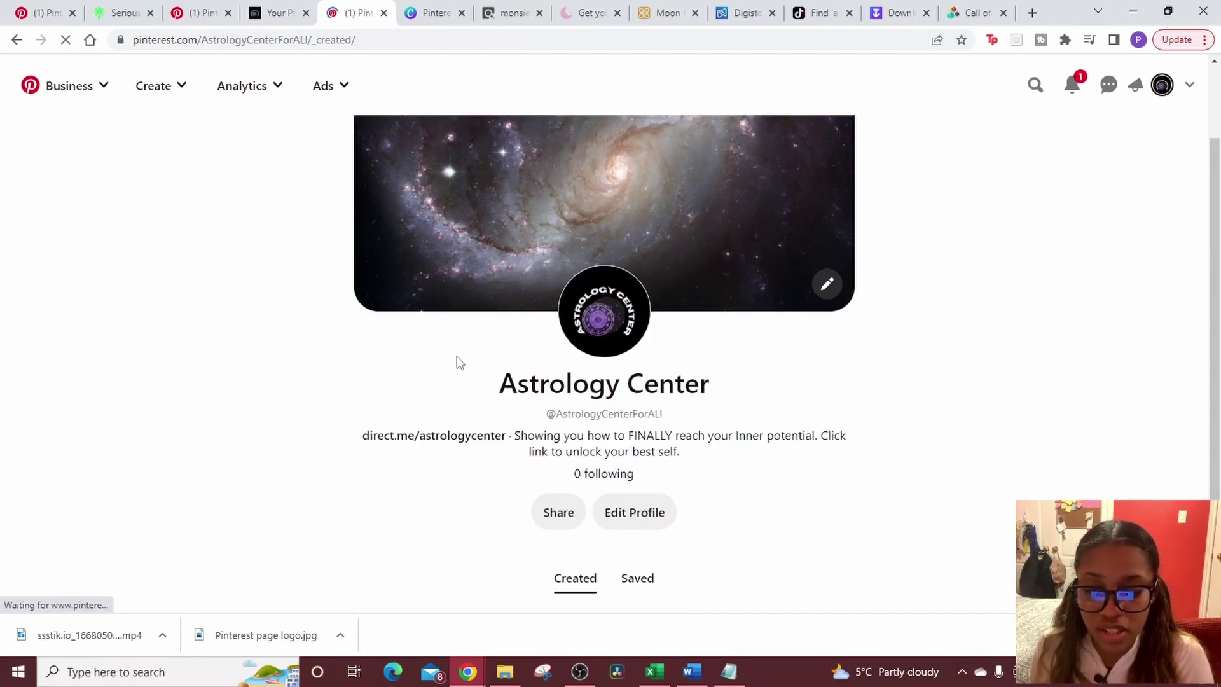
{"action": "key", "text": "ctrl+1"}
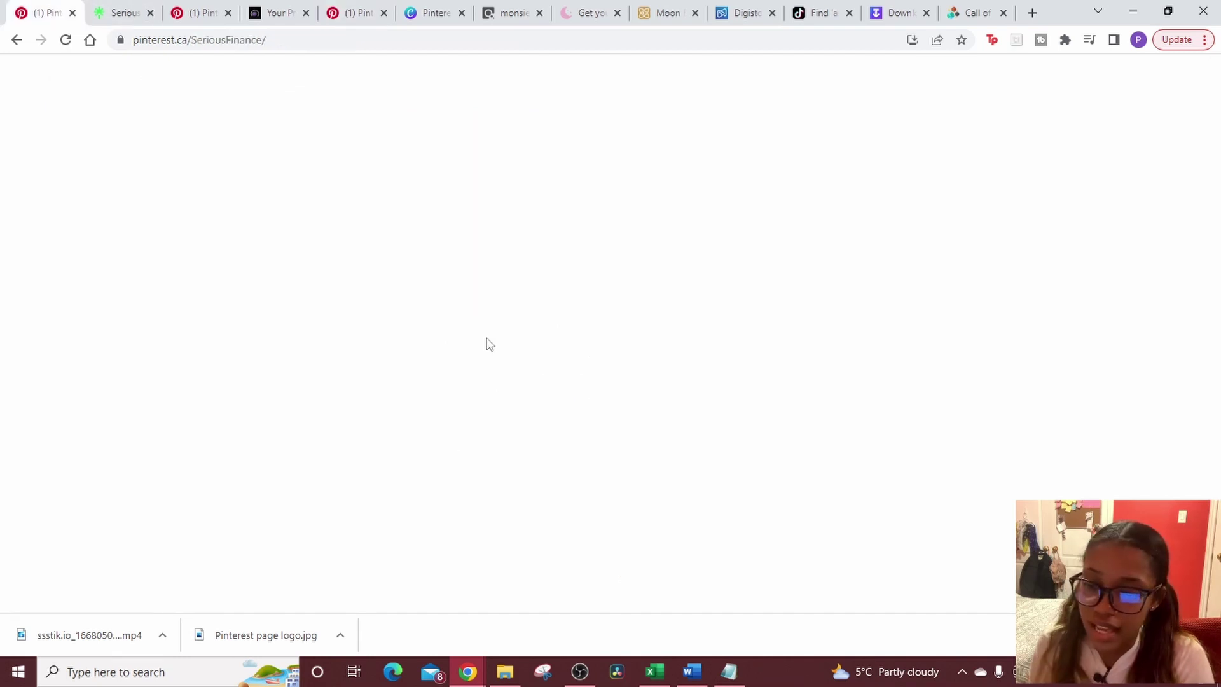
{"action": "scroll", "coordinate": [563, 392], "scroll_direction": "up", "scroll_amount": 10}
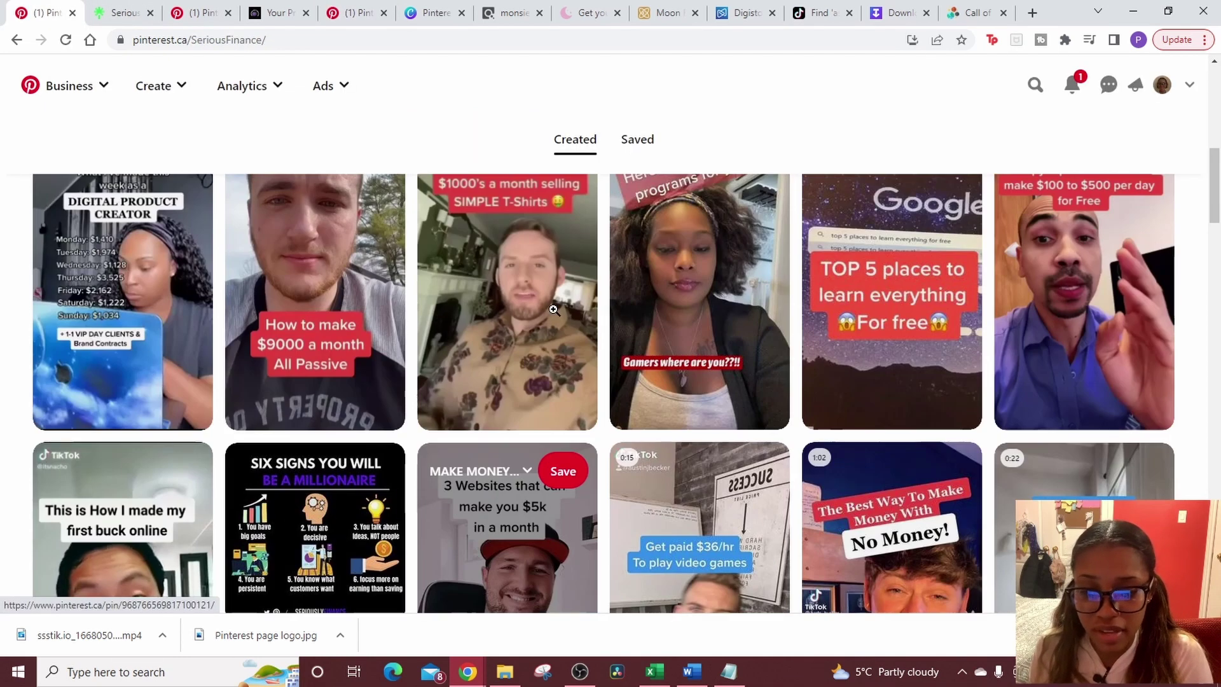
{"action": "left_click", "coordinate": [193, 14]}
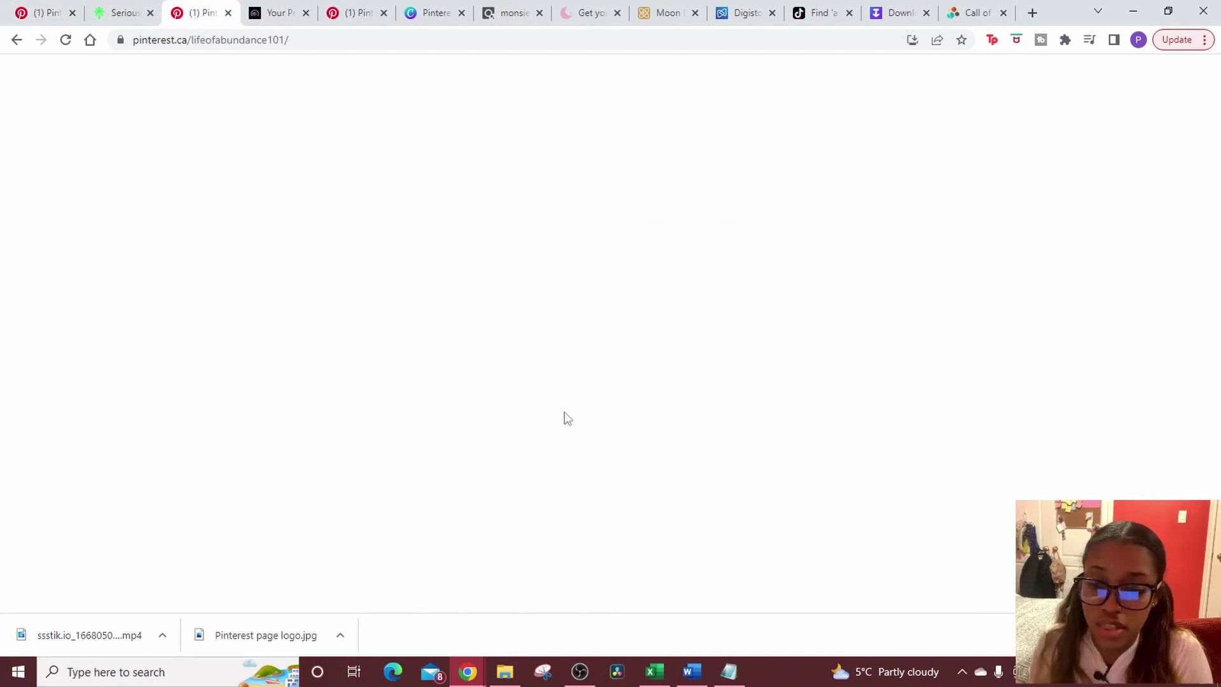
{"action": "scroll", "coordinate": [580, 494], "scroll_direction": "down", "scroll_amount": 3}
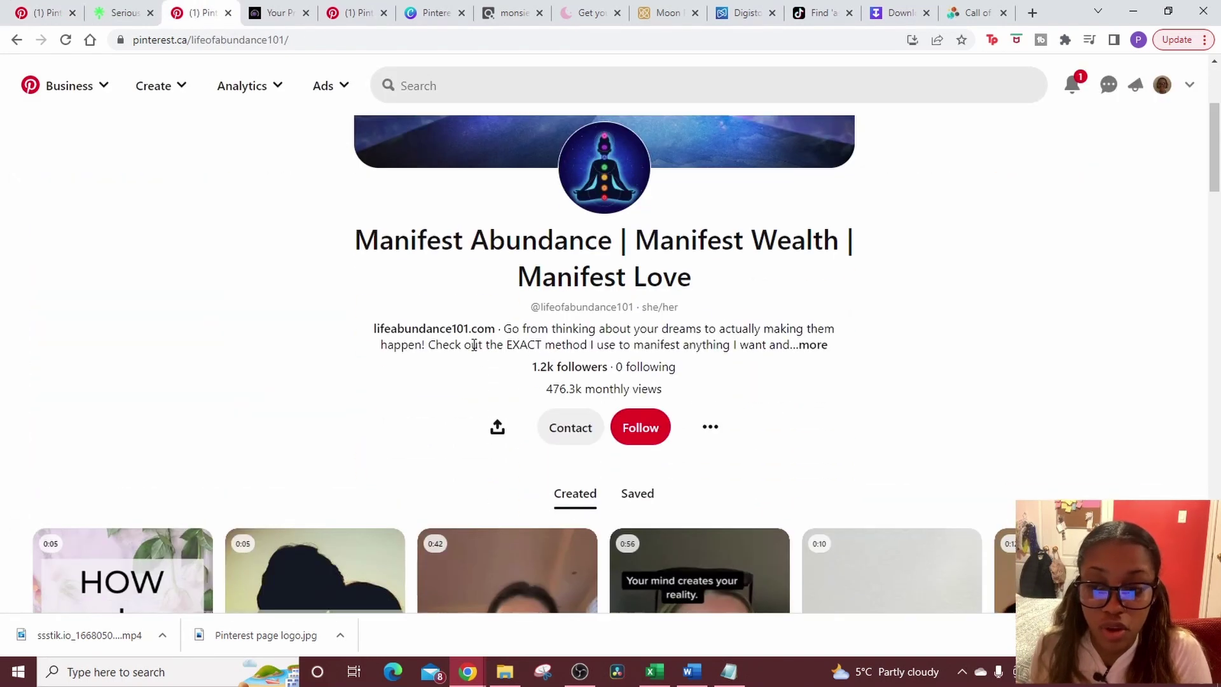
{"action": "scroll", "coordinate": [474, 344], "scroll_direction": "up", "scroll_amount": 2}
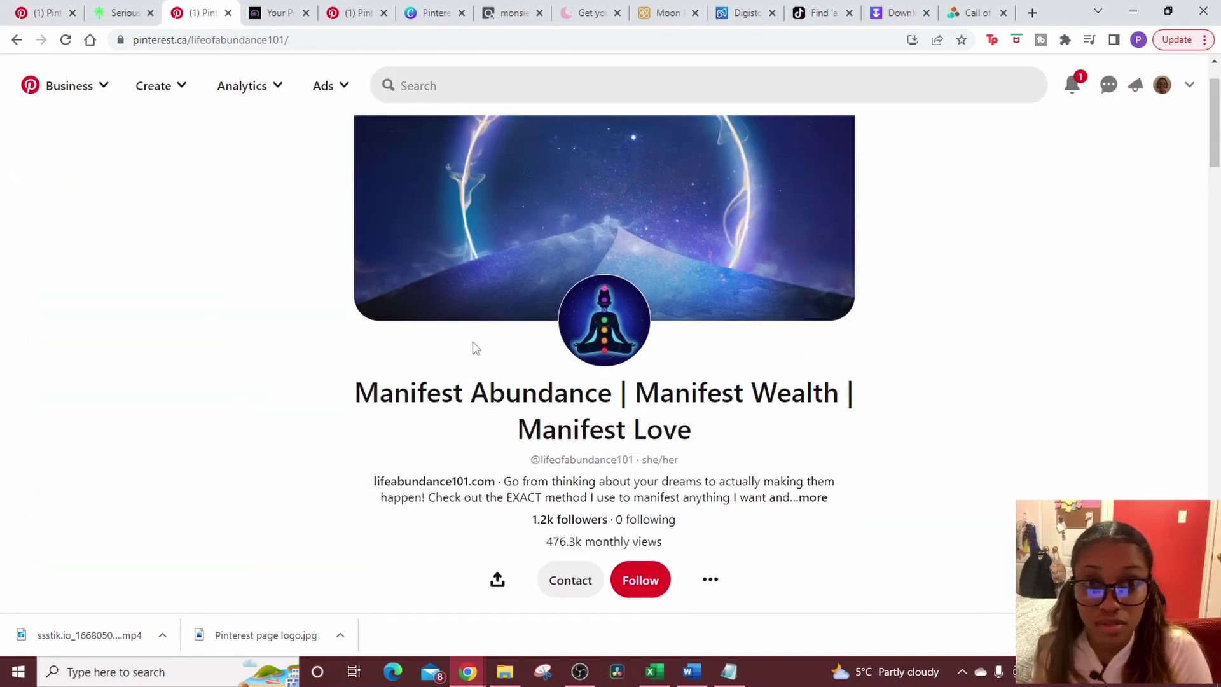
{"action": "left_click", "coordinate": [356, 12]}
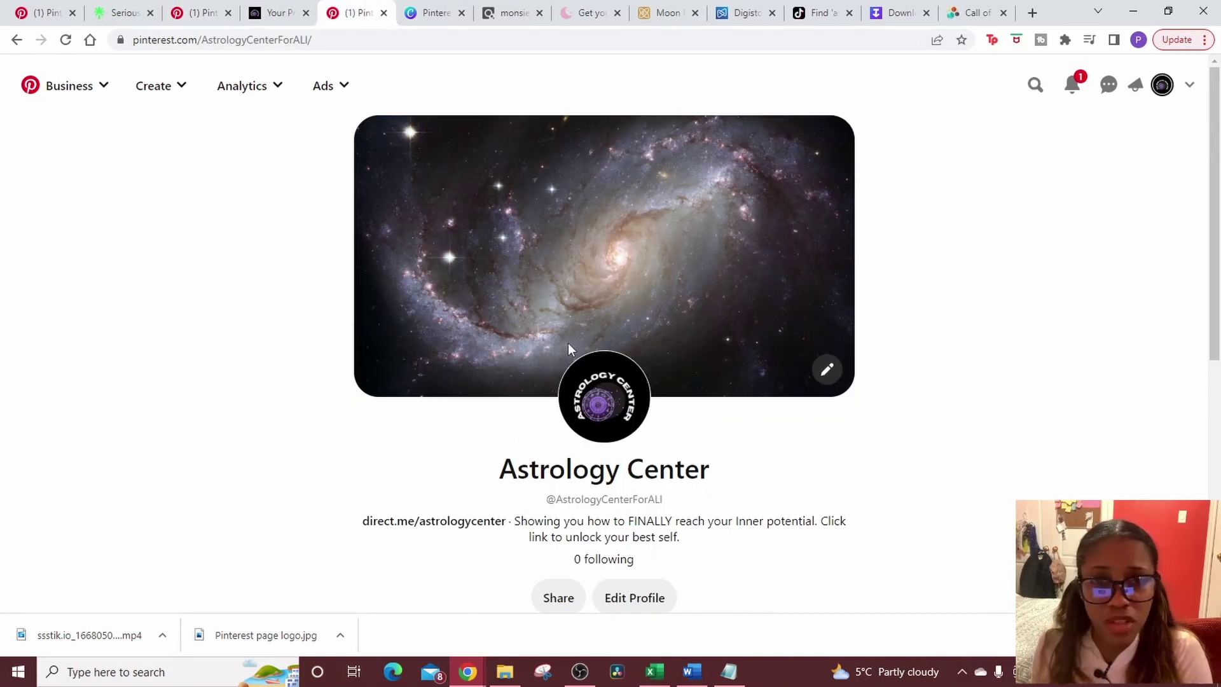